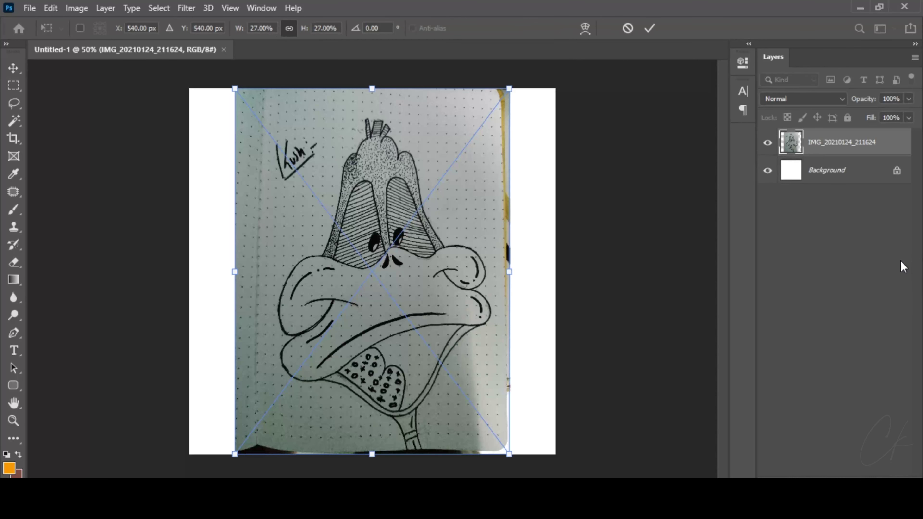
# - Commit the placed duck sketch photo IMG_20210124_211624 on the canvas
pyautogui.press('Return')
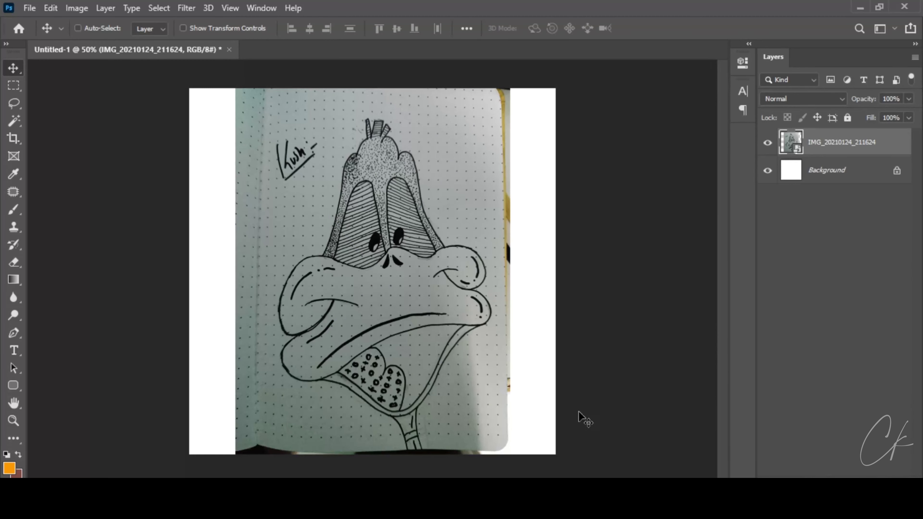
# - Start a Pen shape outline up the head's left side to the left spike
pyautogui.press('p')
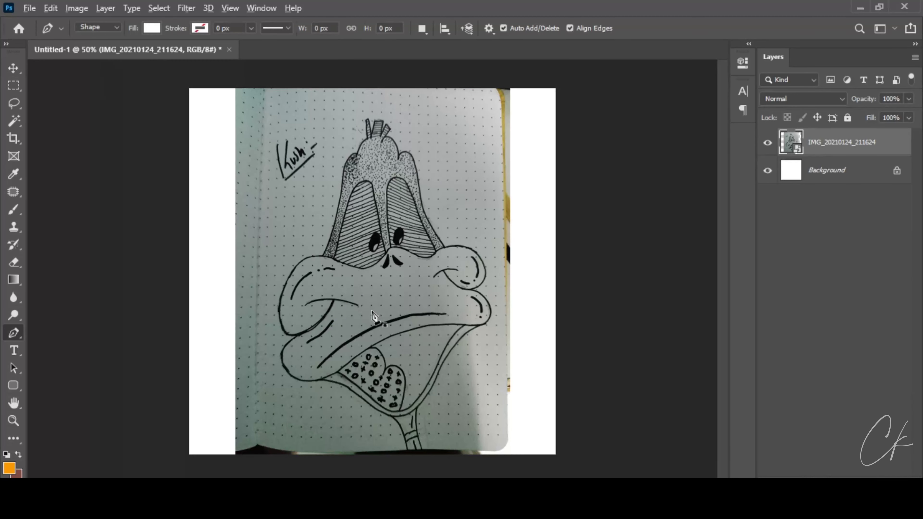
pyautogui.scroll(3, 294, 253)
pyautogui.scroll(3, 268, 336)
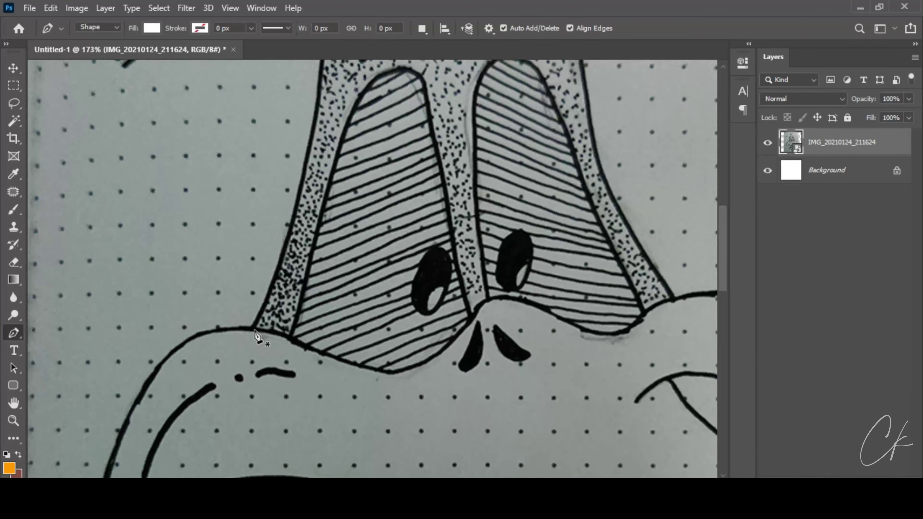
pyautogui.click(253, 333)
pyautogui.keyDown('alt'); pyautogui.scroll(-1, 340, 330); pyautogui.keyUp('alt')
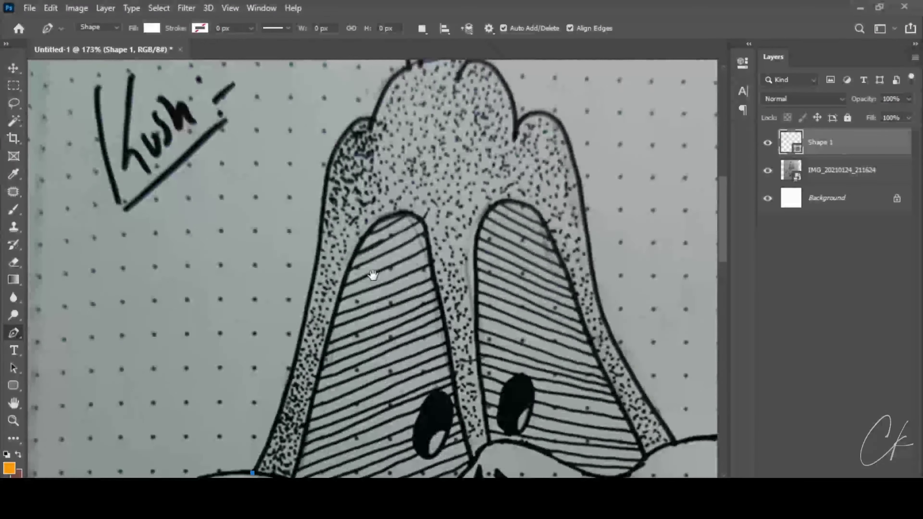
pyautogui.scroll(3, 328, 291)
pyautogui.moveTo(322, 256); pyautogui.dragTo(327, 178)
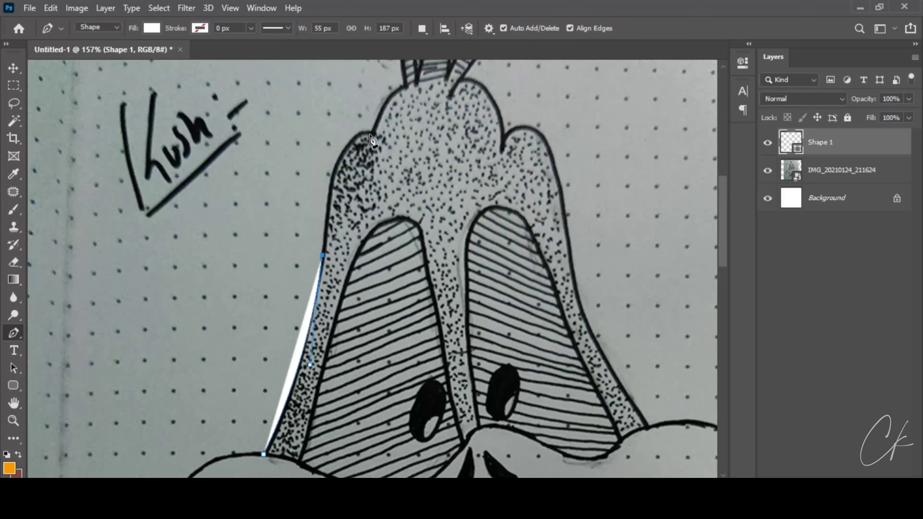
pyautogui.moveTo(374, 137); pyautogui.dragTo(417, 160)
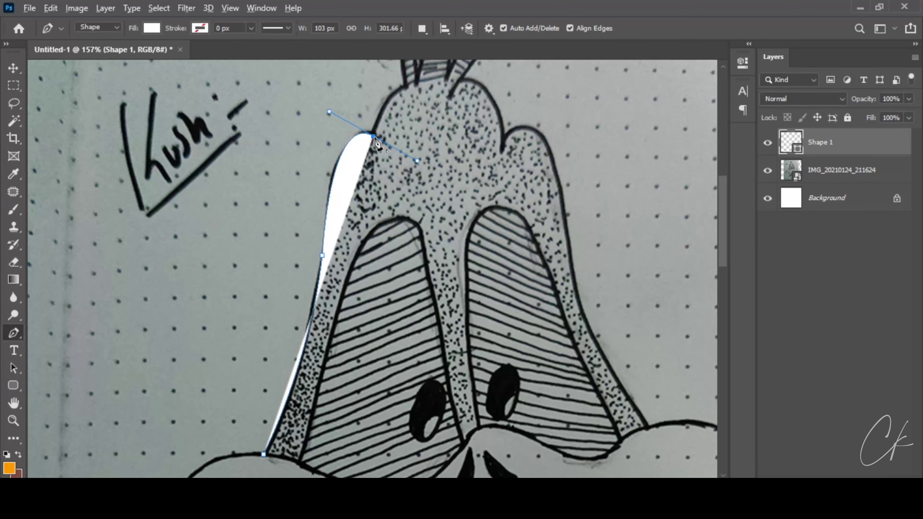
pyautogui.scroll(3, 400, 164)
pyautogui.moveTo(395, 138); pyautogui.dragTo(416, 138)
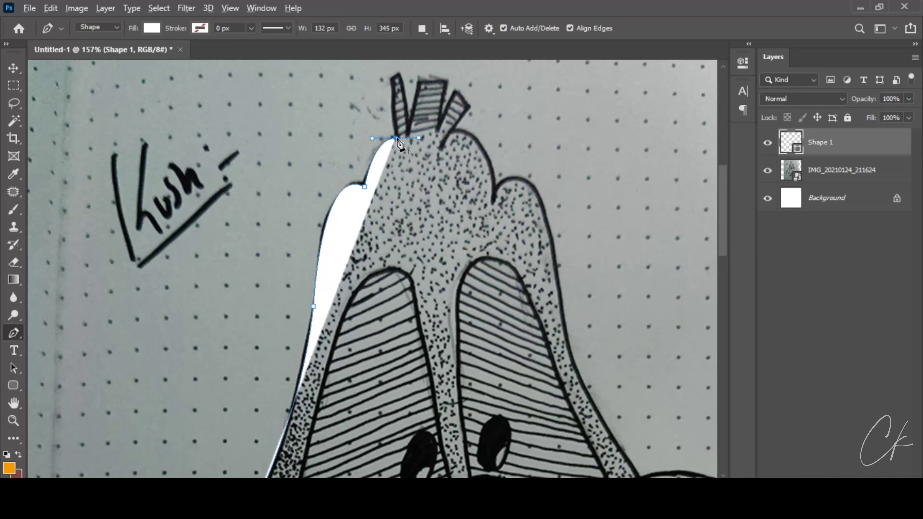
pyautogui.moveTo(398, 75); pyautogui.dragTo(407, 70)
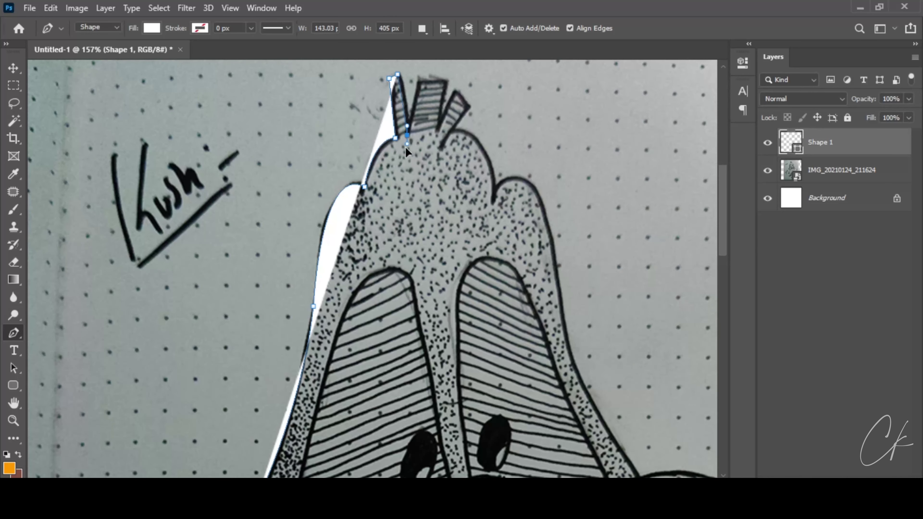
pyautogui.moveTo(407, 135); pyautogui.dragTo(410, 113)
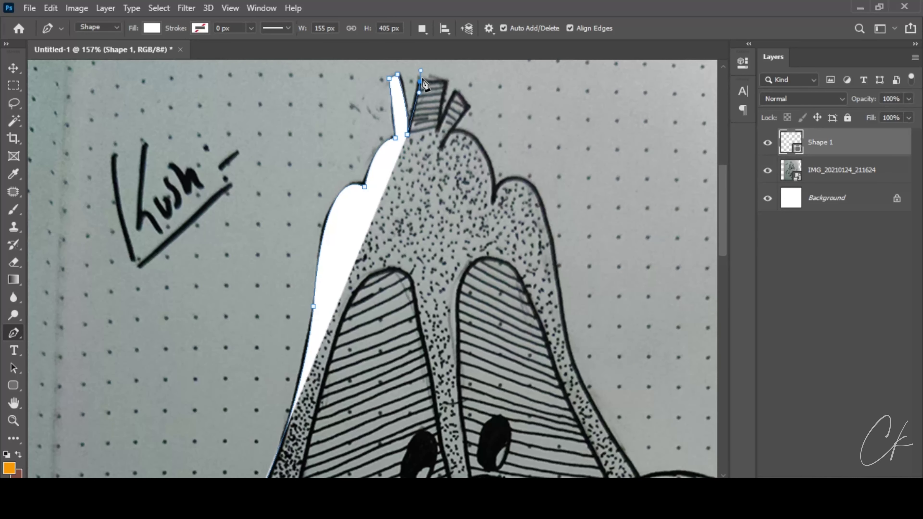
# - Trace the outline across the middle and right spikes and over the head's top bumps
pyautogui.click(446, 81)
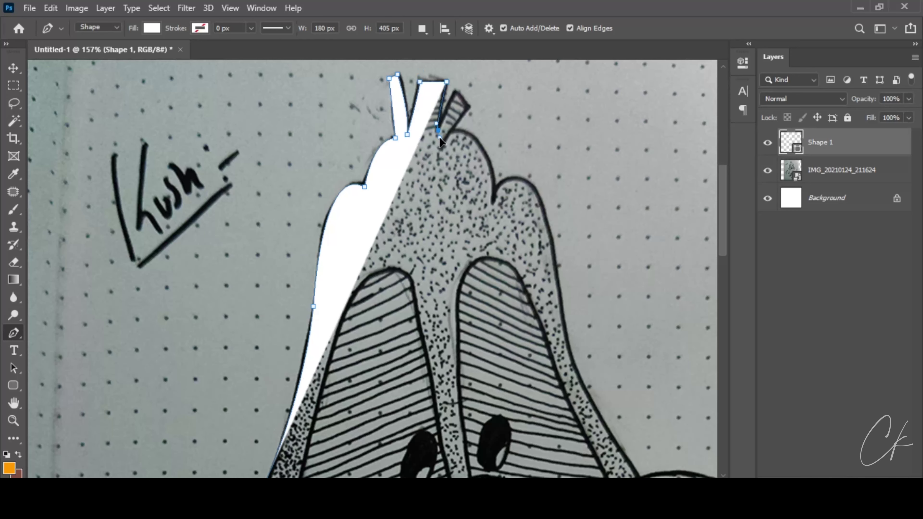
pyautogui.click(438, 130)
pyautogui.moveTo(450, 102); pyautogui.dragTo(460, 80)
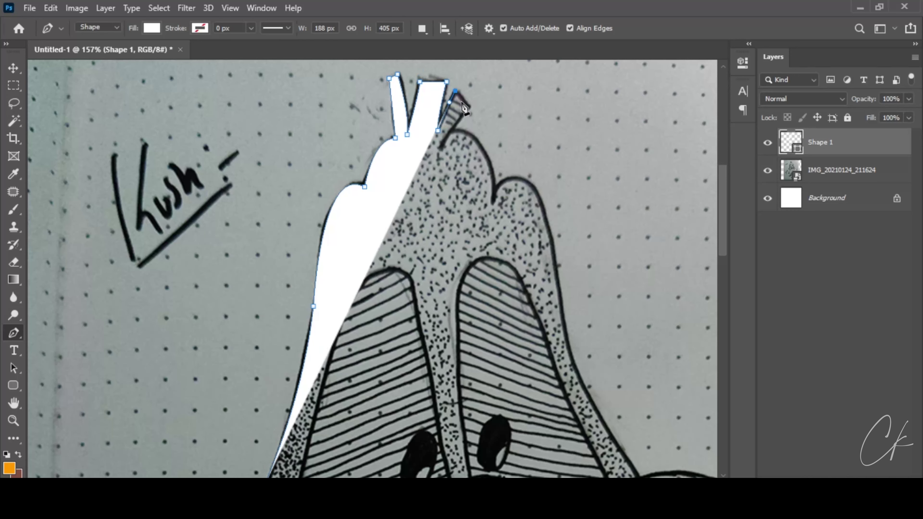
pyautogui.click(469, 106)
pyautogui.moveTo(443, 146); pyautogui.dragTo(439, 163)
pyautogui.keyDown('alt'); pyautogui.click(442, 147); pyautogui.keyUp('alt')
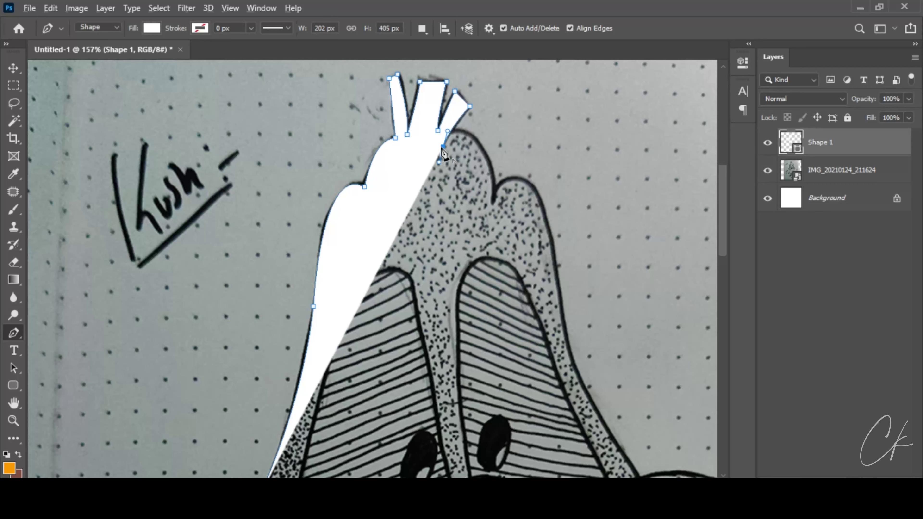
pyautogui.moveTo(489, 203); pyautogui.dragTo(483, 237)
pyautogui.keyDown('alt'); pyautogui.click(489, 202); pyautogui.keyUp('alt')
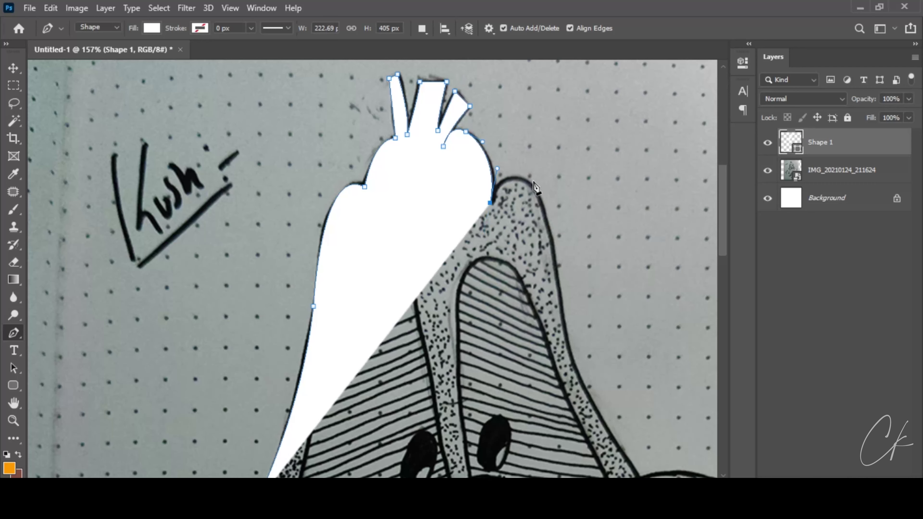
pyautogui.moveTo(523, 180); pyautogui.dragTo(528, 181)
pyautogui.keyDown('alt'); pyautogui.click(522, 180); pyautogui.keyUp('alt')
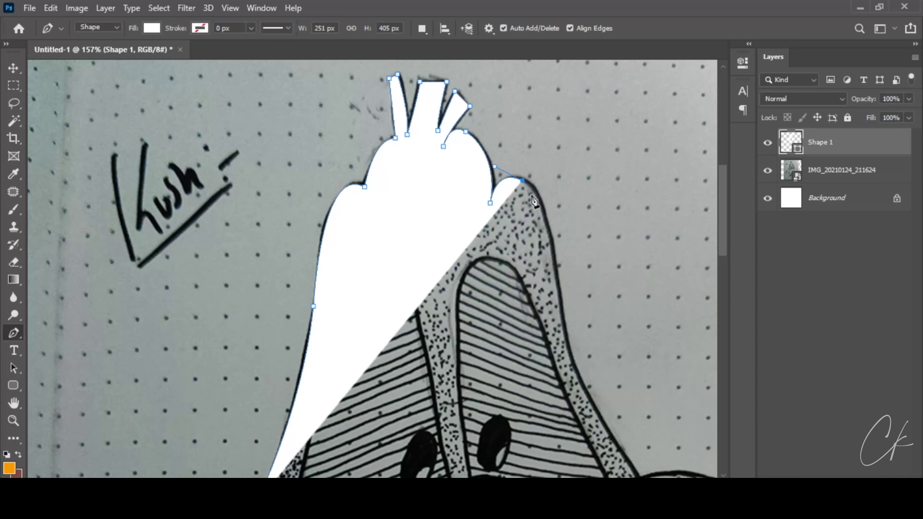
# - Bring the outline down the right side and along the beak back to the start, closing it
pyautogui.moveTo(557, 292)
pyautogui.mouseDown()
pyautogui.moveTo(572, 400)
pyautogui.moveTo(563, 399)
pyautogui.mouseUp()
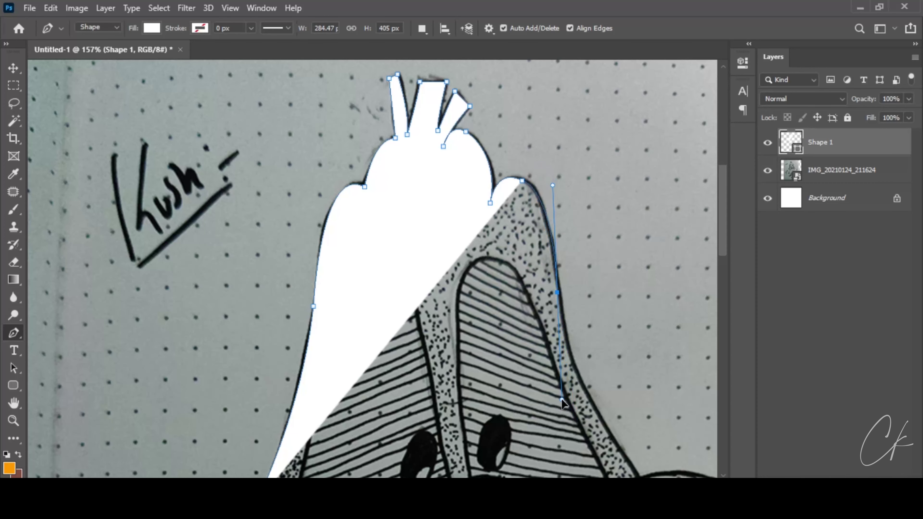
pyautogui.moveTo(561, 300); pyautogui.dragTo(489, 138)
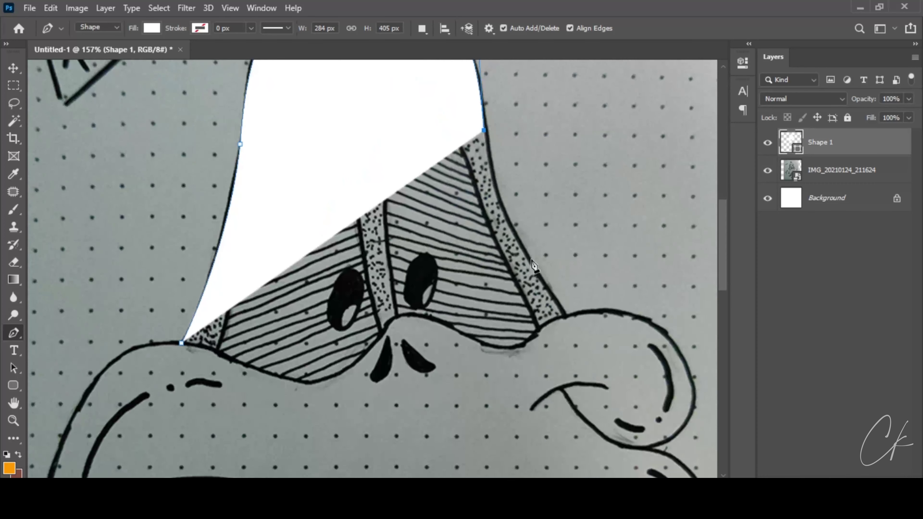
pyautogui.moveTo(531, 259); pyautogui.dragTo(565, 300)
pyautogui.keyDown('alt'); pyautogui.click(531, 259); pyautogui.keyUp('alt')
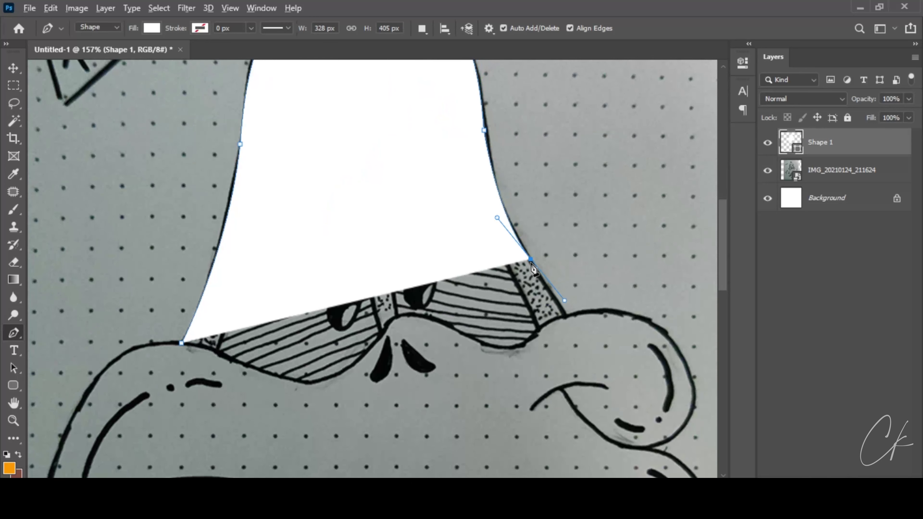
pyautogui.click(566, 319)
pyautogui.scroll(-3, 567, 313)
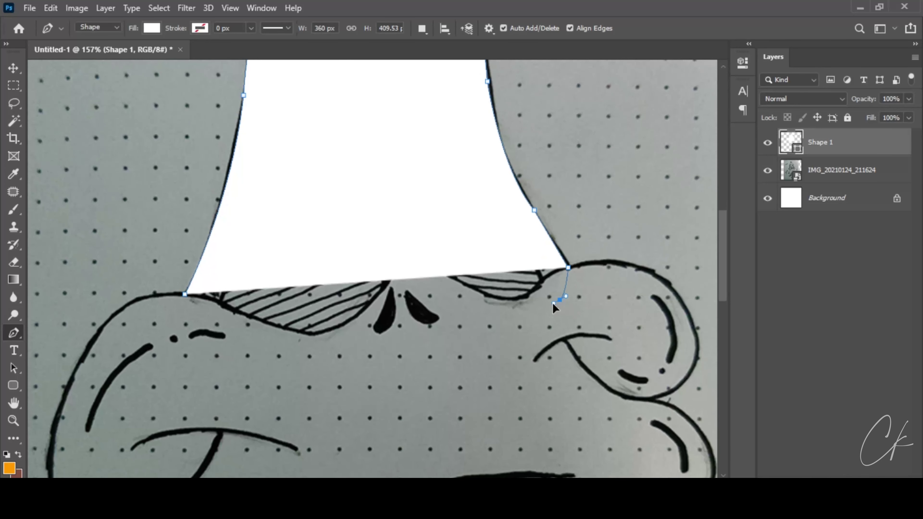
pyautogui.moveTo(552, 303); pyautogui.dragTo(553, 303)
pyautogui.moveTo(467, 327); pyautogui.dragTo(436, 323)
pyautogui.moveTo(363, 340); pyautogui.dragTo(327, 351)
pyautogui.moveTo(250, 363)
pyautogui.mouseDown()
pyautogui.moveTo(213, 350)
pyautogui.moveTo(188, 305)
pyautogui.mouseUp()
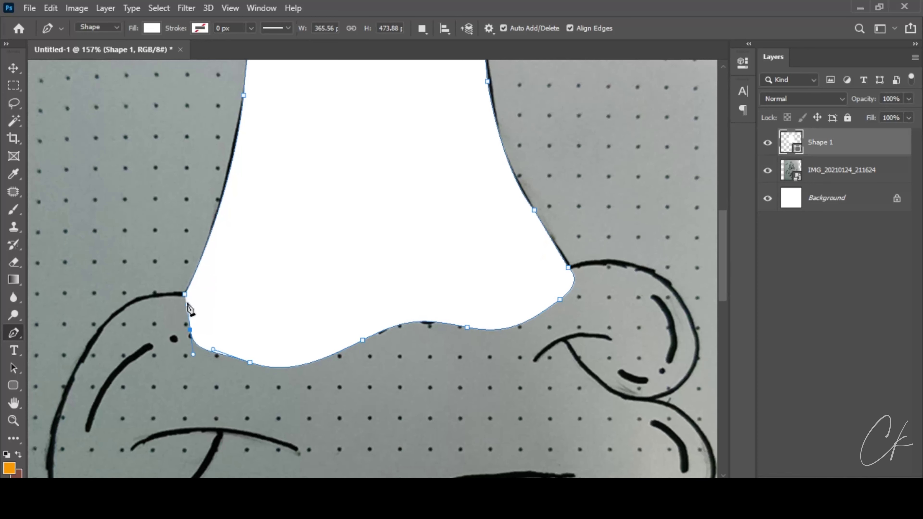
pyautogui.click(185, 294)
# - Rename the Shape 1 layer to 'Main Head', correcting the misspelled 'Main hade'
pyautogui.doubleClick(821, 142)
pyautogui.write('Main hade')
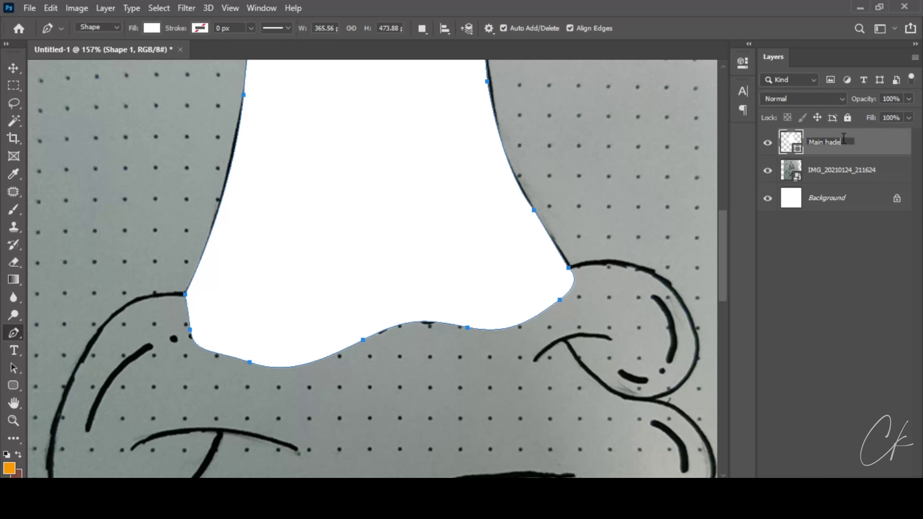
pyautogui.moveTo(848, 142); pyautogui.dragTo(827, 142)
pyautogui.click(835, 285)
# - Hide Main Head, select the sketch layer, and start a new outline along the bill's top
pyautogui.click(768, 142)
pyautogui.click(826, 182)
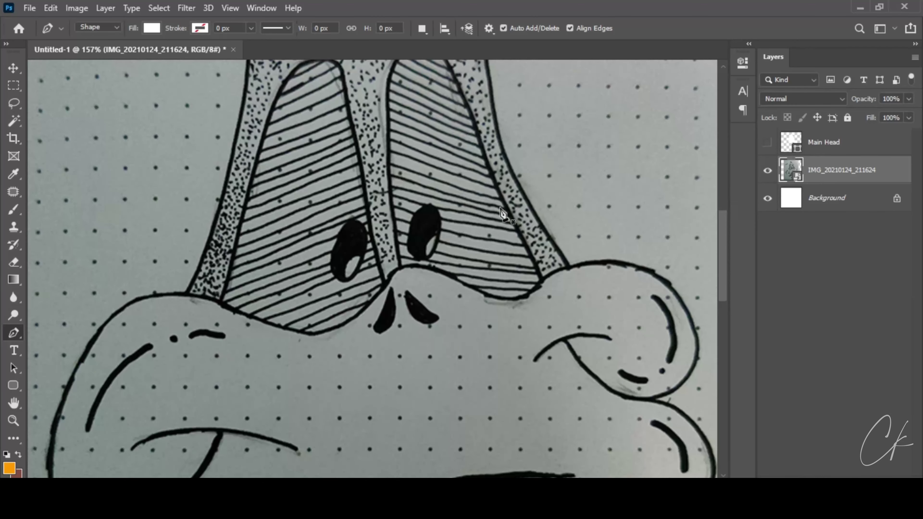
pyautogui.scroll(-4, 320, 265)
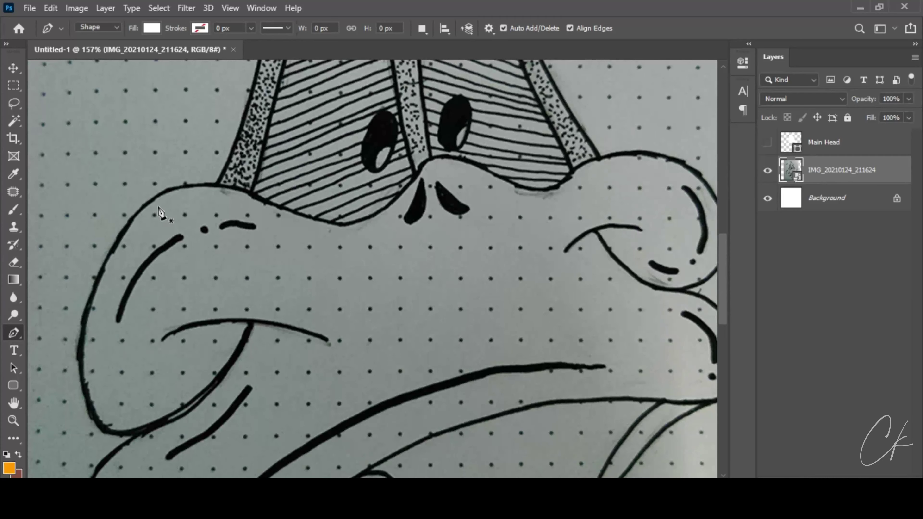
pyautogui.click(100, 277)
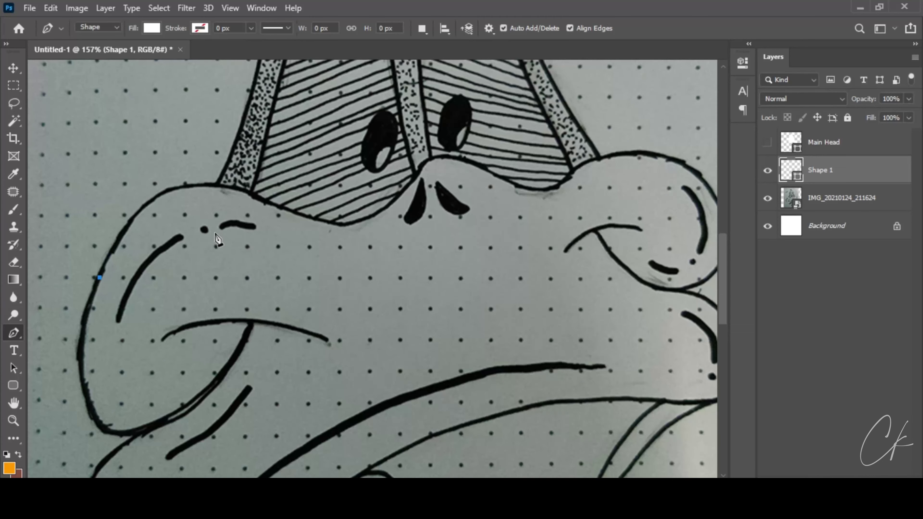
pyautogui.moveTo(192, 185); pyautogui.dragTo(256, 182)
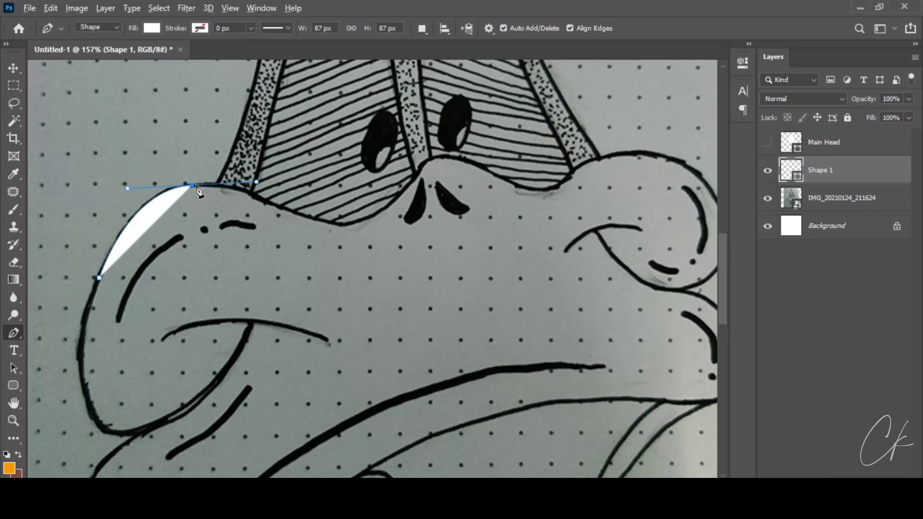
pyautogui.moveTo(270, 203); pyautogui.dragTo(304, 227)
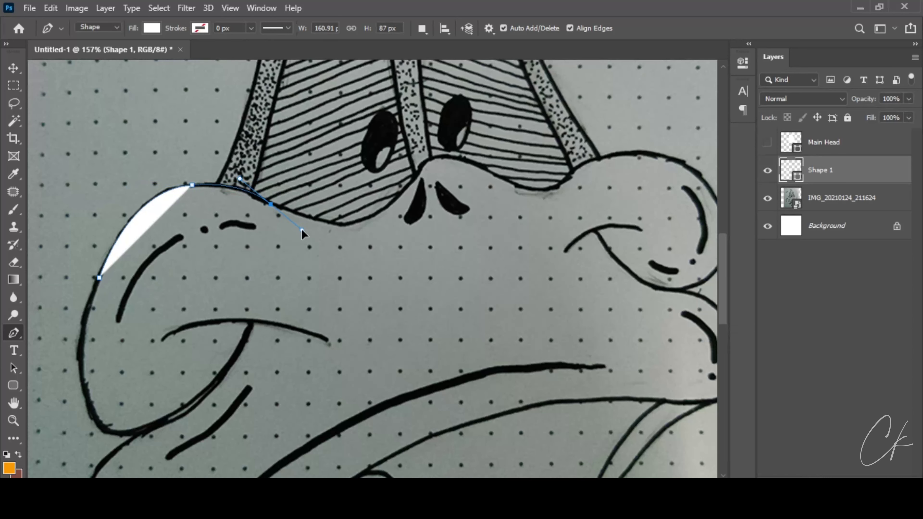
pyautogui.moveTo(386, 206)
pyautogui.mouseDown()
pyautogui.moveTo(439, 168)
pyautogui.moveTo(435, 145)
pyautogui.mouseUp()
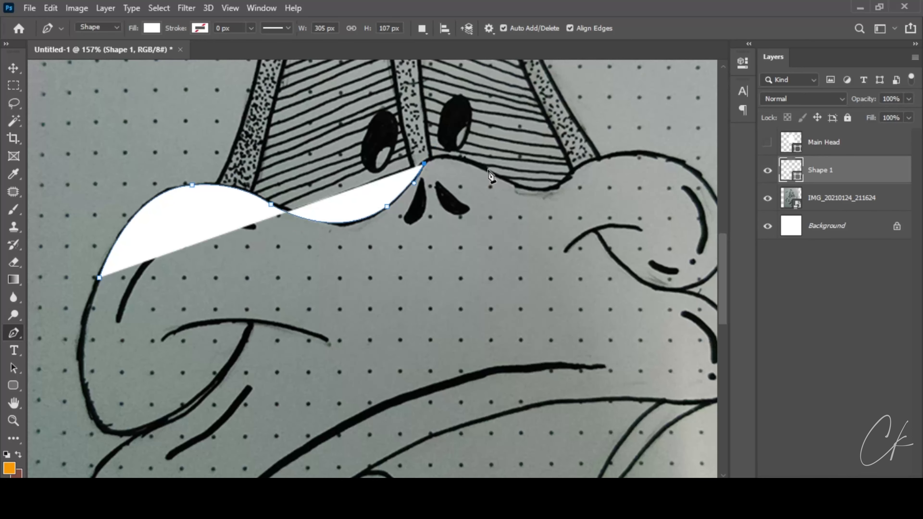
pyautogui.moveTo(488, 169)
pyautogui.mouseDown()
pyautogui.moveTo(532, 197)
pyautogui.moveTo(489, 246)
pyautogui.moveTo(544, 195)
pyautogui.mouseUp()
pyautogui.keyDown('alt'); pyautogui.click(487, 169); pyautogui.keyUp('alt')
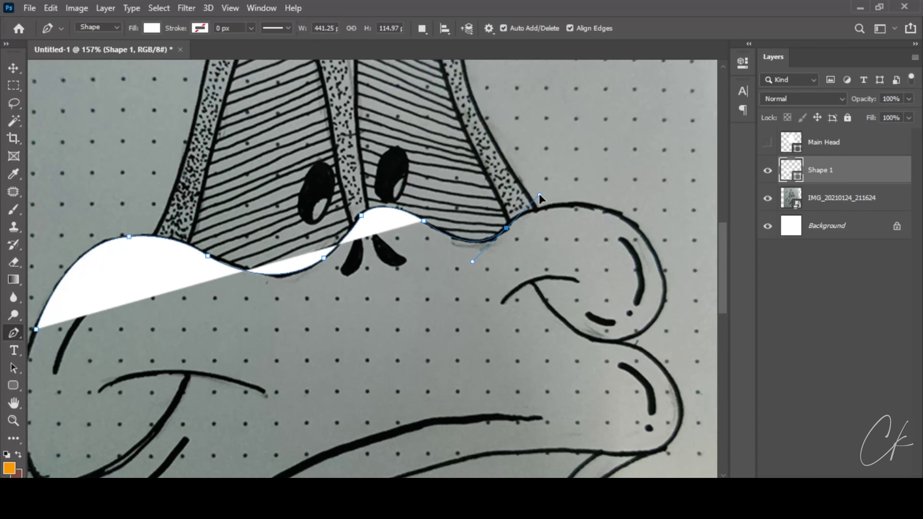
# - Continue the outline over the bill's right bulges and around its tip, using corner points
pyautogui.keyDown('alt'); pyautogui.click(506, 228); pyautogui.keyUp('alt')
pyautogui.moveTo(509, 235); pyautogui.dragTo(390, 215)
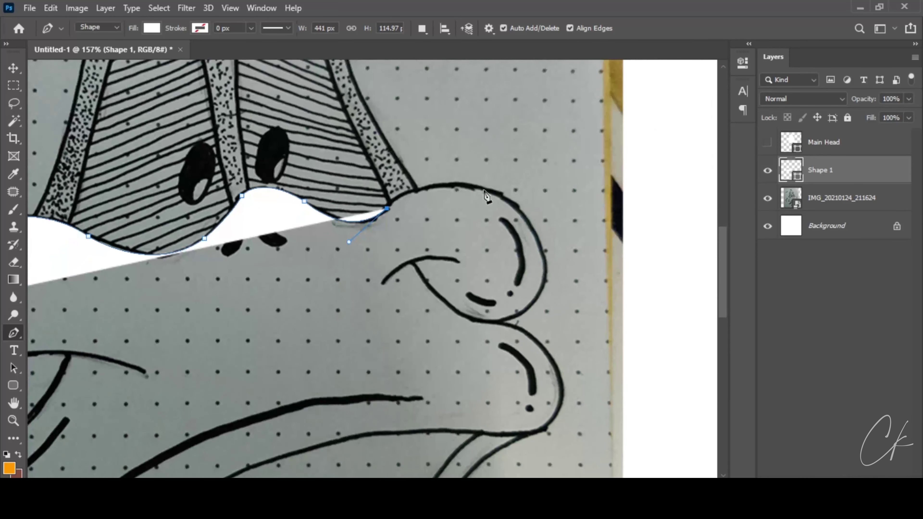
pyautogui.moveTo(486, 188); pyautogui.dragTo(550, 207)
pyautogui.keyDown('alt'); pyautogui.click(486, 188); pyautogui.keyUp('alt')
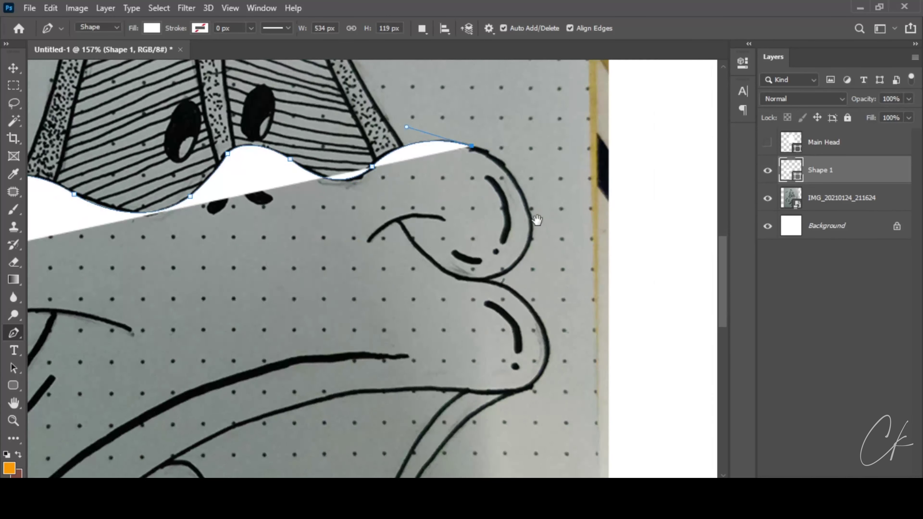
pyautogui.moveTo(486, 196); pyautogui.dragTo(466, 124)
pyautogui.moveTo(523, 213)
pyautogui.mouseDown()
pyautogui.moveTo(522, 298)
pyautogui.moveTo(515, 291)
pyautogui.mouseUp()
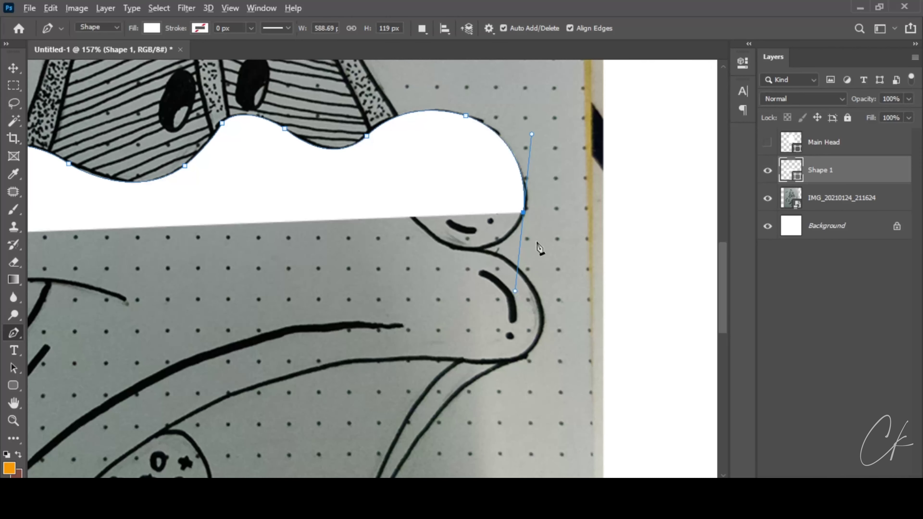
pyautogui.keyDown('alt'); pyautogui.click(524, 212); pyautogui.keyUp('alt')
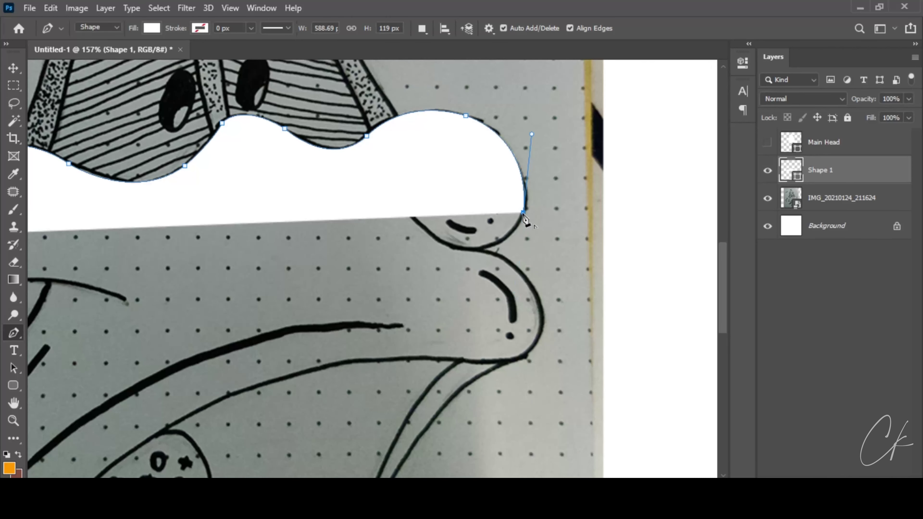
pyautogui.moveTo(453, 247); pyautogui.dragTo(400, 240)
pyautogui.keyDown('alt'); pyautogui.click(453, 248); pyautogui.keyUp('alt')
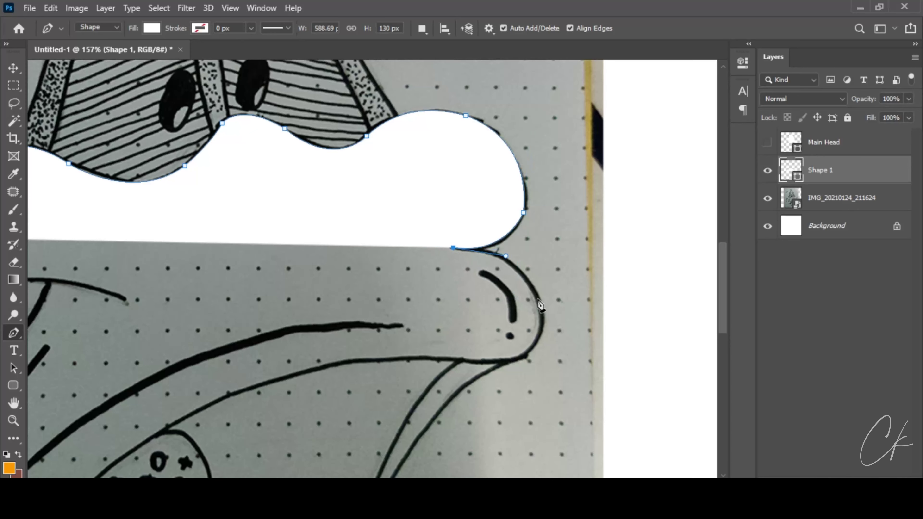
pyautogui.moveTo(539, 302); pyautogui.dragTo(551, 357)
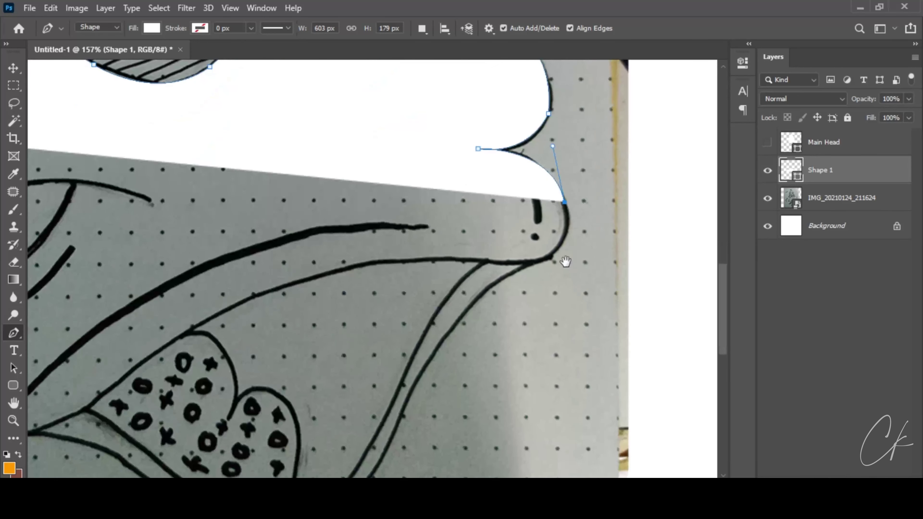
# - Trace the bill's underside and lower lip line to the mouth's left corner
pyautogui.moveTo(539, 361); pyautogui.dragTo(563, 262)
pyautogui.moveTo(463, 261); pyautogui.dragTo(336, 241)
pyautogui.keyDown('alt'); pyautogui.click(464, 259); pyautogui.keyUp('alt')
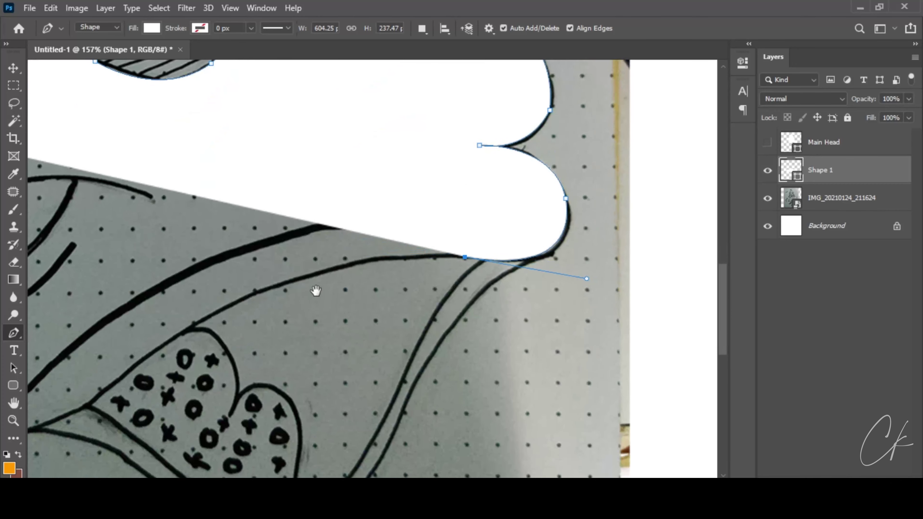
pyautogui.moveTo(315, 291); pyautogui.dragTo(447, 226)
pyautogui.scroll(-1, 447, 226)
pyautogui.moveTo(351, 238); pyautogui.dragTo(240, 310)
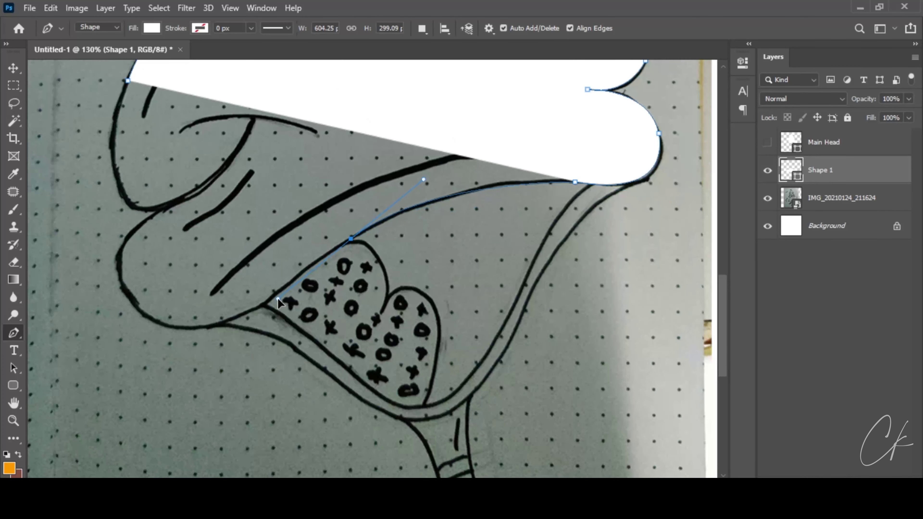
pyautogui.keyDown('alt'); pyautogui.click(351, 239); pyautogui.keyUp('alt')
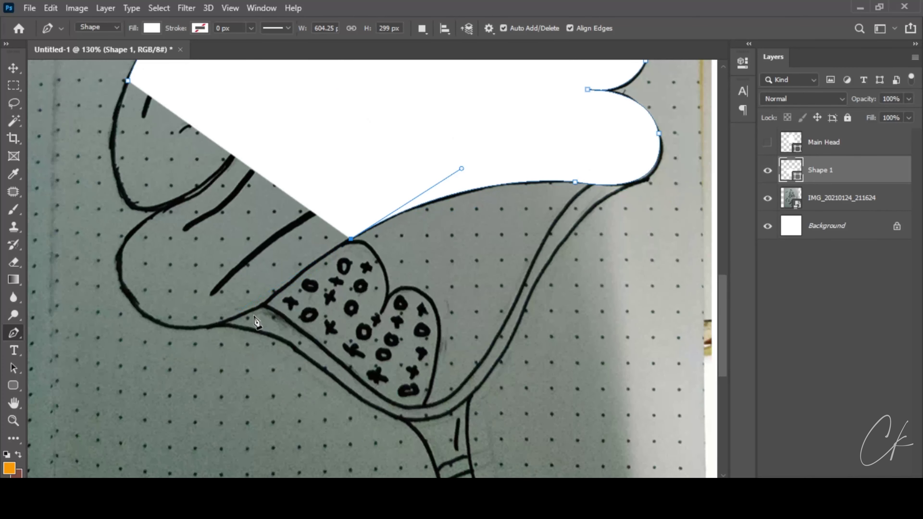
pyautogui.moveTo(264, 303); pyautogui.dragTo(246, 323)
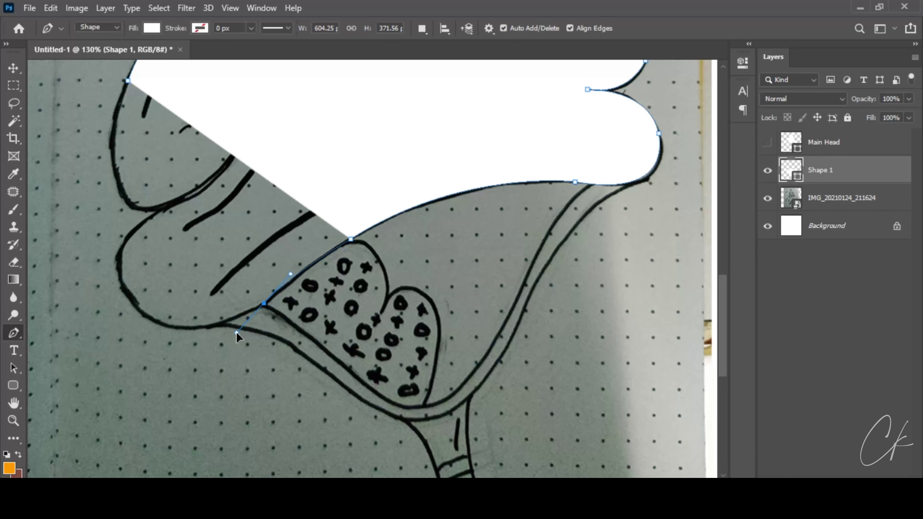
pyautogui.hotkey('ctrl', 'z')
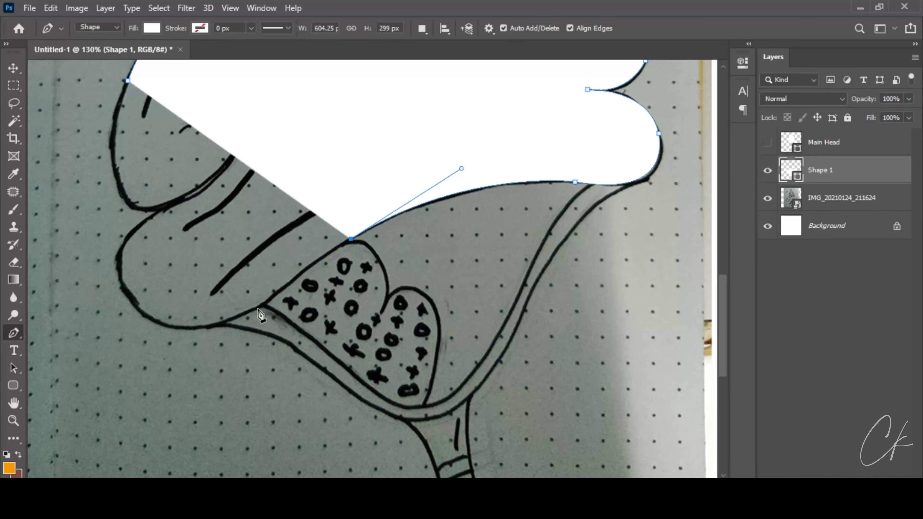
pyautogui.moveTo(260, 305)
pyautogui.mouseDown()
pyautogui.moveTo(236, 330)
pyautogui.moveTo(244, 329)
pyautogui.mouseUp()
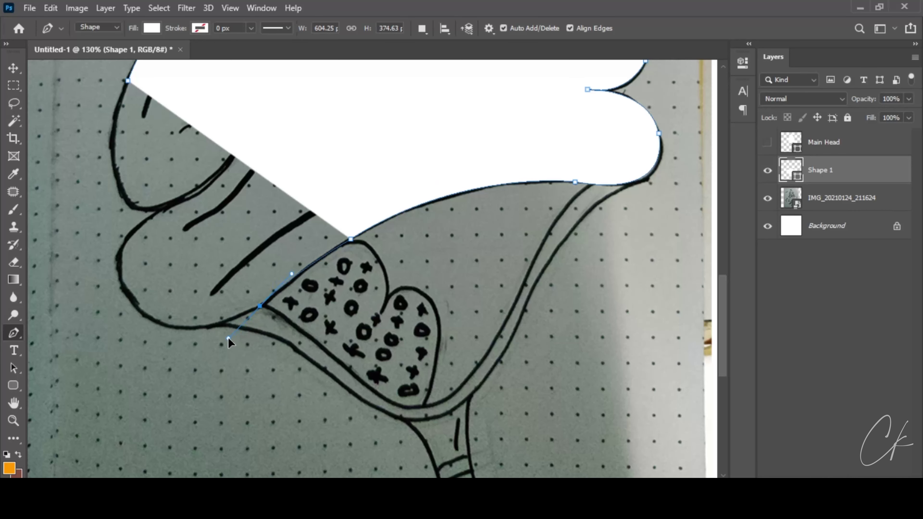
# - Curve the outline along the jaw's bottom and up its left side
pyautogui.moveTo(144, 313); pyautogui.dragTo(91, 271)
pyautogui.keyDown('alt'); pyautogui.click(144, 313); pyautogui.keyUp('alt')
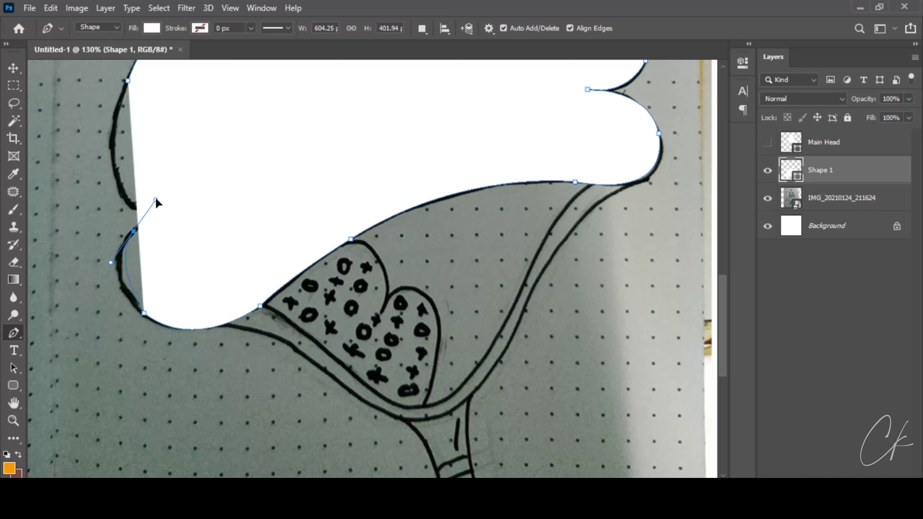
pyautogui.moveTo(156, 199); pyautogui.dragTo(168, 181)
pyautogui.keyDown('alt'); pyautogui.click(134, 230); pyautogui.keyUp('alt')
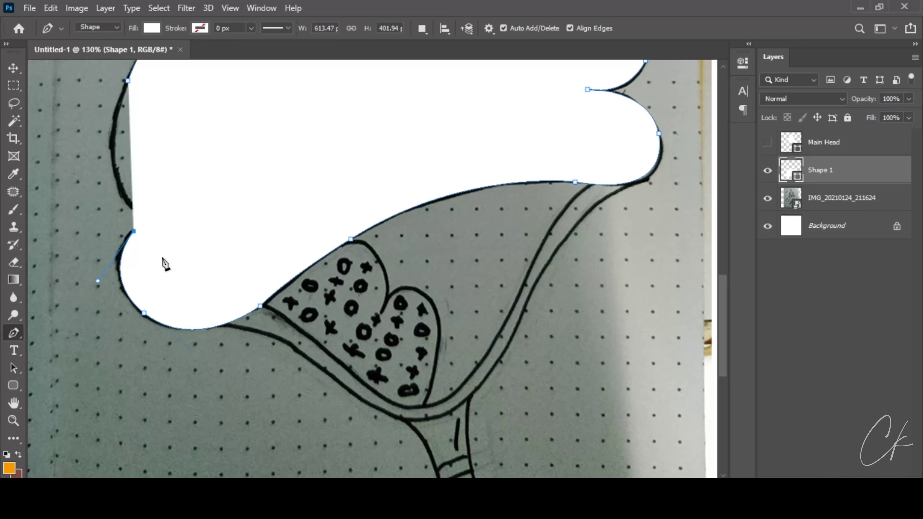
pyautogui.click(152, 28)
# - Set the shape fill to none and close the bill outline up its left side
pyautogui.click(72, 54)
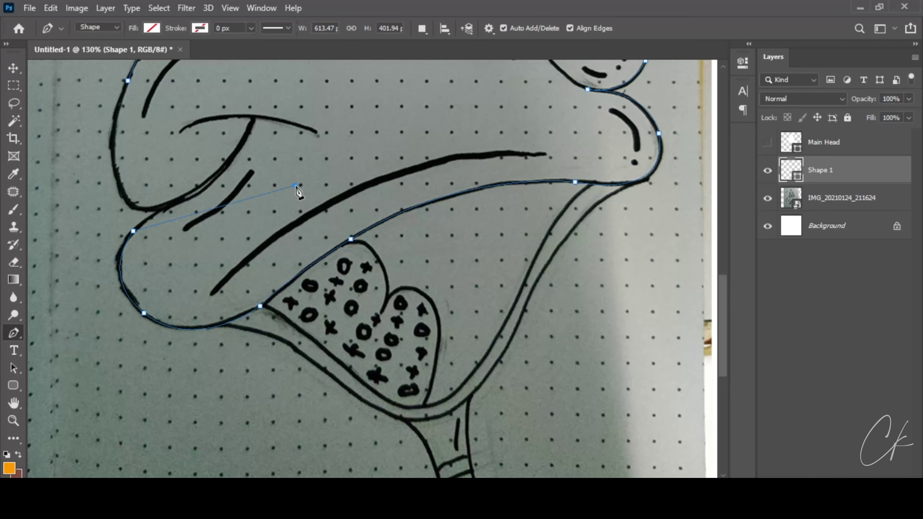
pyautogui.click(224, 206)
pyautogui.hotkey('ctrl', 'z')
pyautogui.click(187, 198)
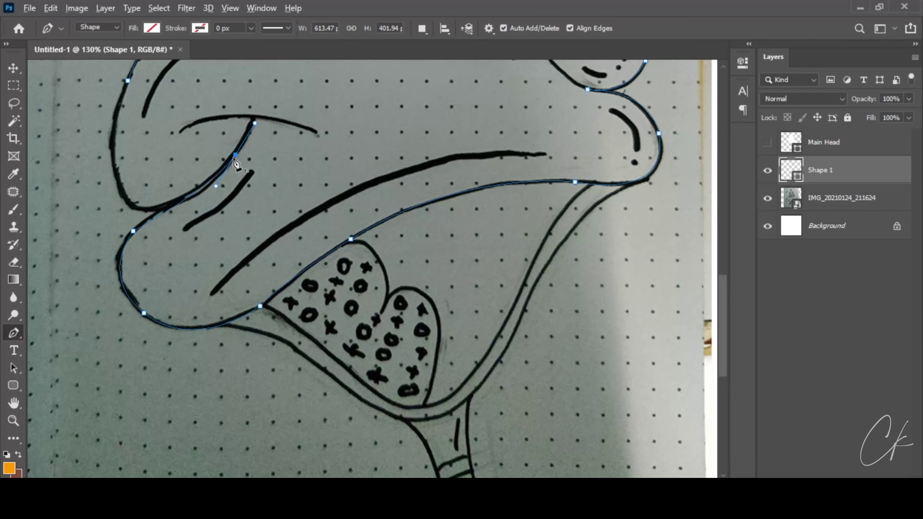
pyautogui.click(161, 206)
pyautogui.scroll(2, 162, 215)
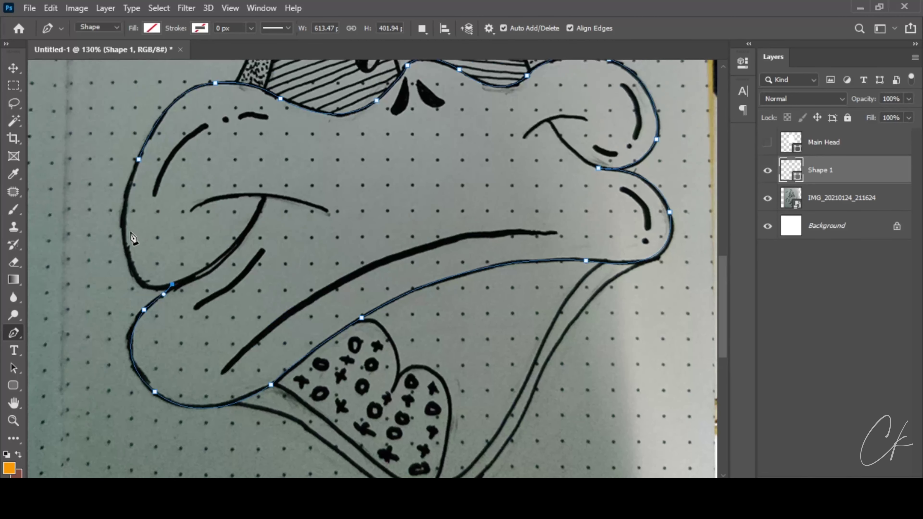
pyautogui.moveTo(125, 228); pyautogui.dragTo(124, 145)
pyautogui.moveTo(139, 160); pyautogui.dragTo(149, 144)
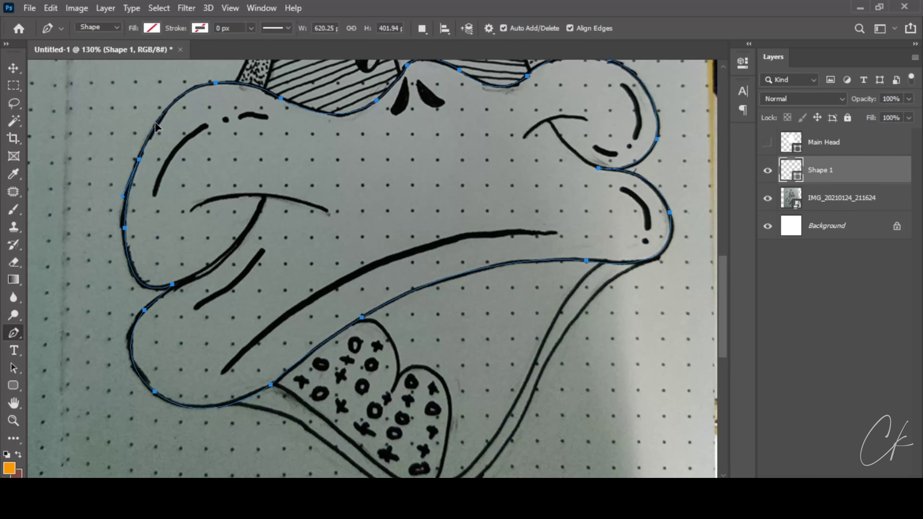
pyautogui.scroll(-3, 279, 208)
pyautogui.press('v')
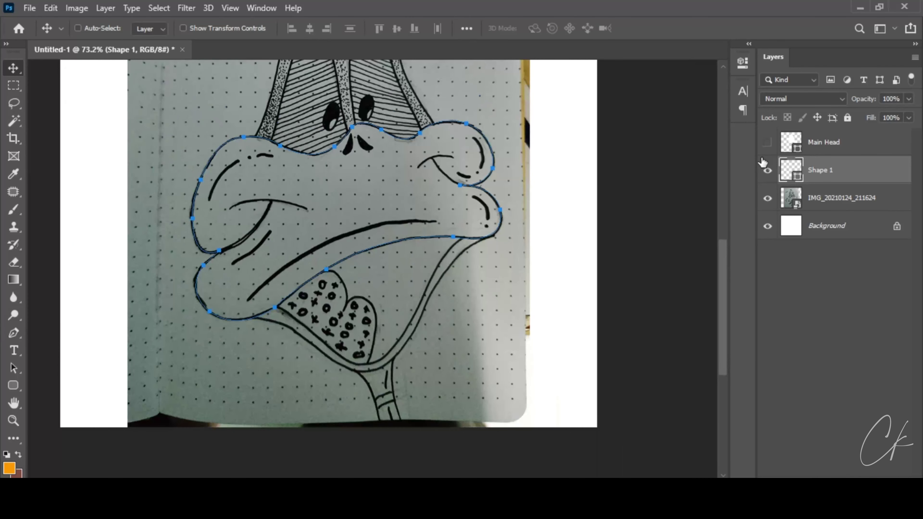
# - Rename the outline layer 'Face', hide it, and select the sketch photo layer
pyautogui.doubleClick(819, 170)
pyautogui.write('Face')
pyautogui.press('Return')
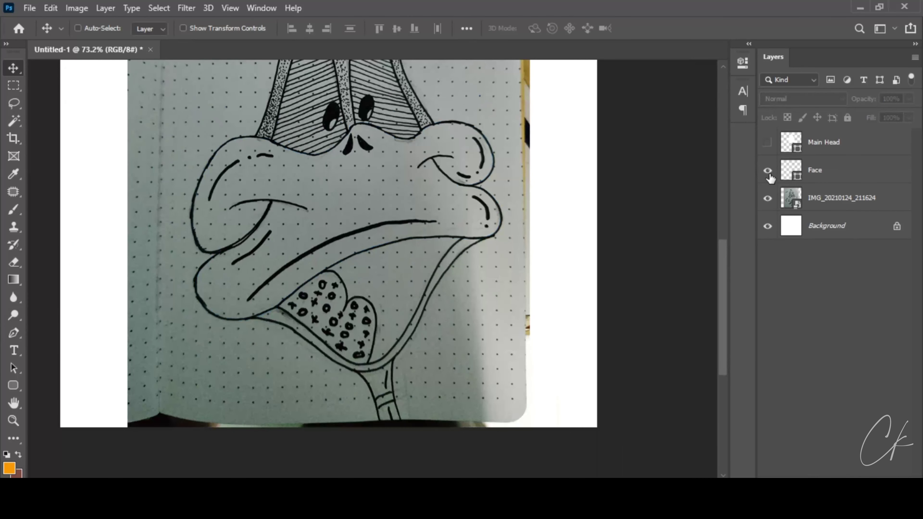
pyautogui.click(768, 171)
pyautogui.click(805, 199)
# - Trace and close a white Pen shape around the left eye
pyautogui.press('p')
pyautogui.scroll(5, 416, 383)
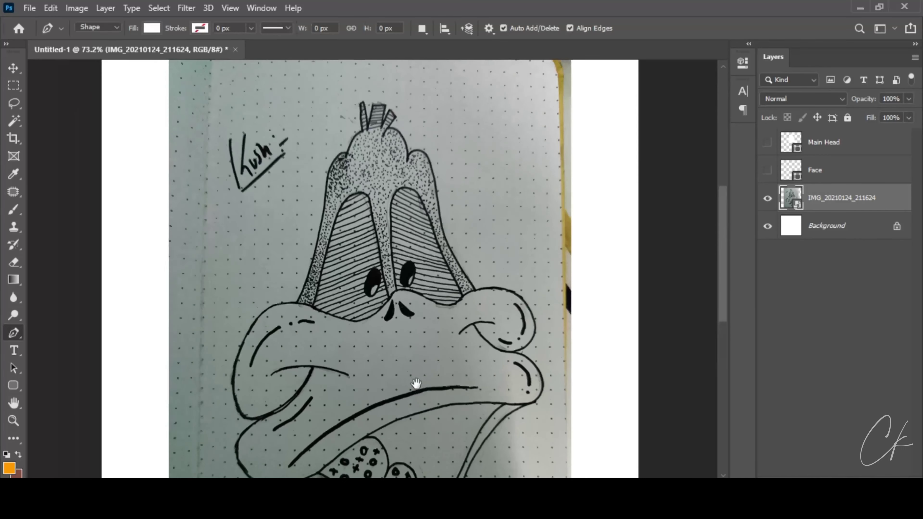
pyautogui.scroll(2, 327, 282)
pyautogui.scroll(2, 327, 281)
pyautogui.click(297, 338)
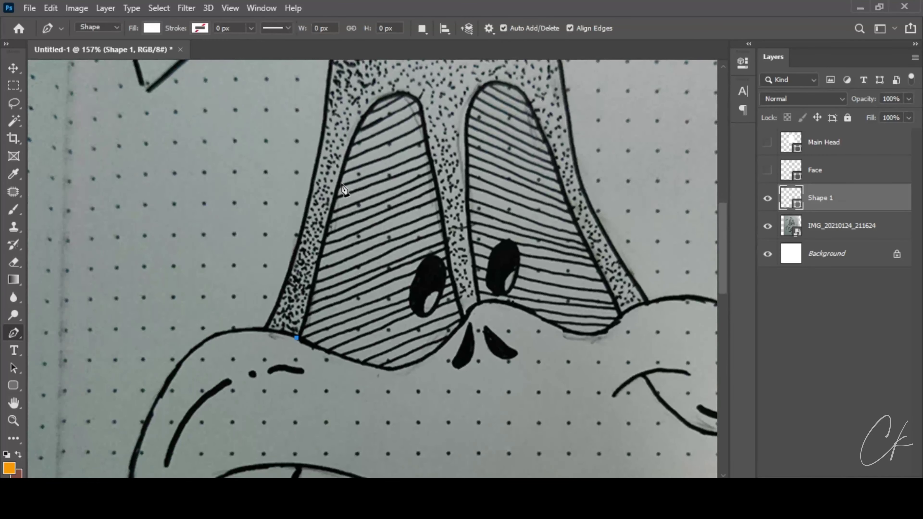
pyautogui.moveTo(338, 181); pyautogui.dragTo(349, 141)
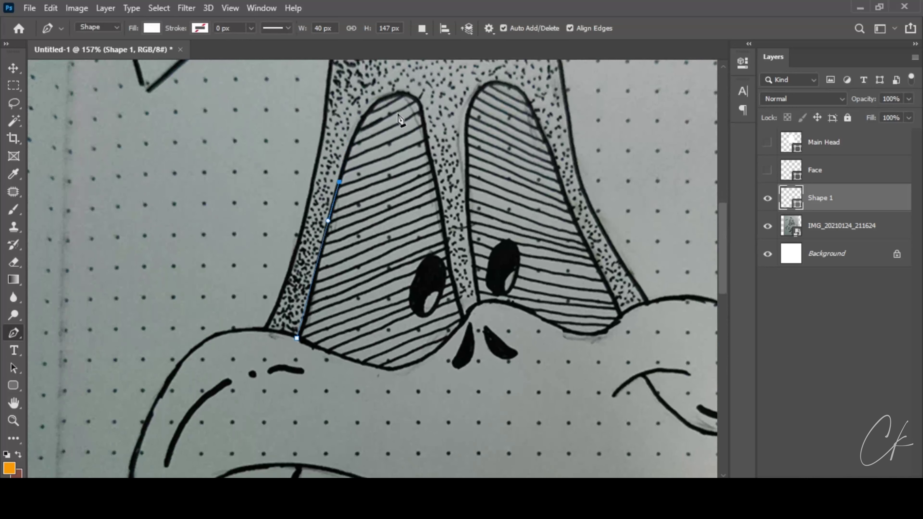
pyautogui.moveTo(397, 95); pyautogui.dragTo(434, 91)
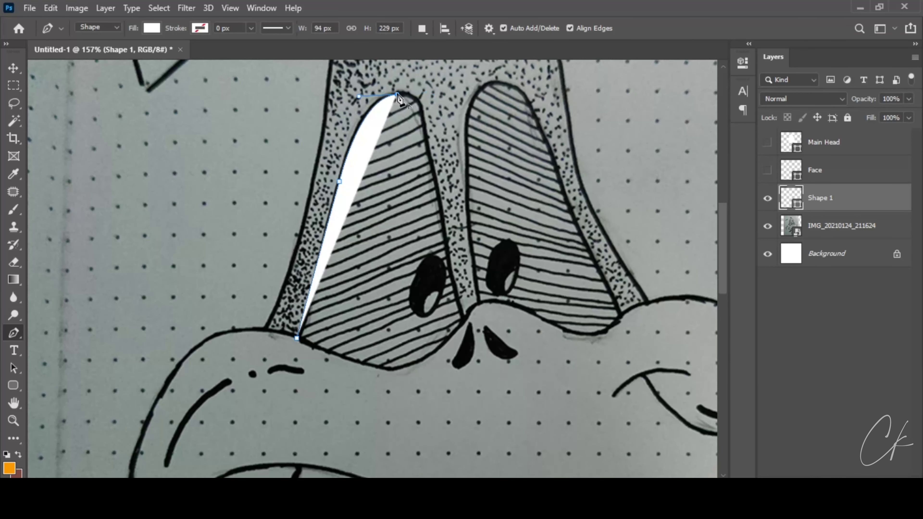
pyautogui.moveTo(426, 129); pyautogui.dragTo(424, 162)
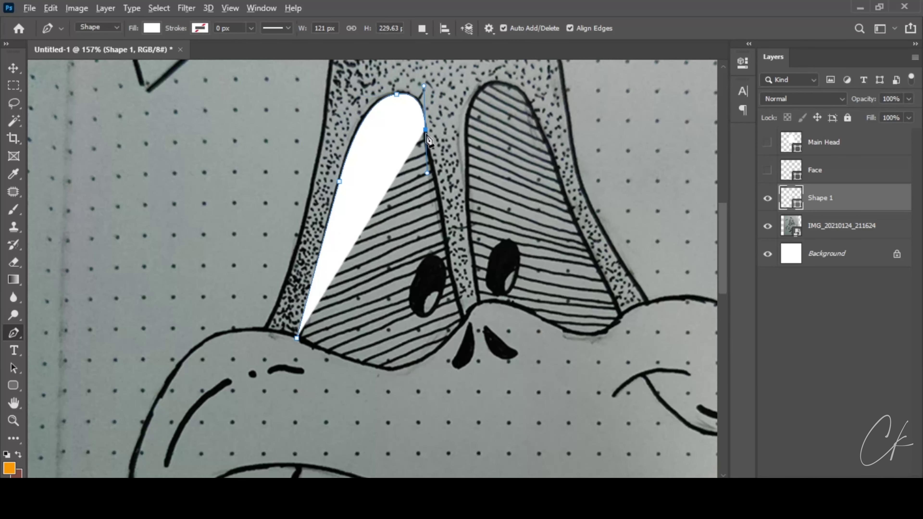
pyautogui.moveTo(451, 266); pyautogui.dragTo(473, 343)
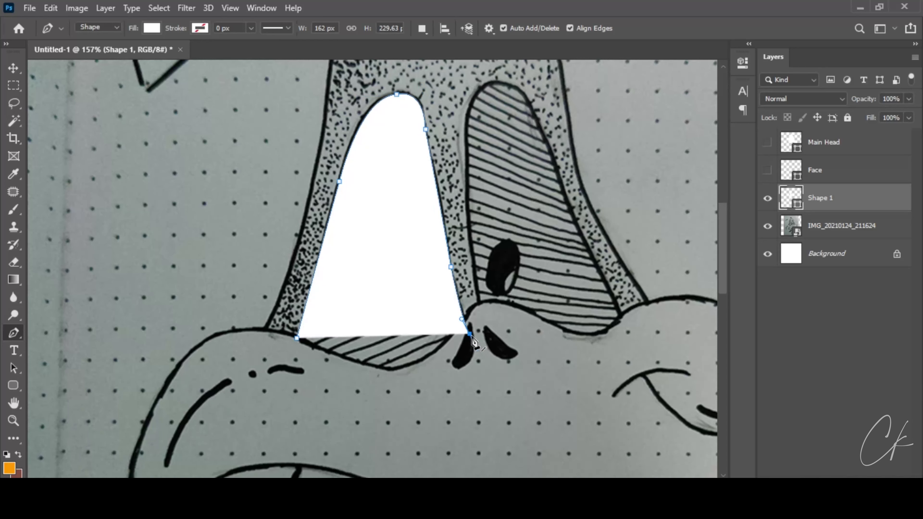
pyautogui.moveTo(445, 370); pyautogui.dragTo(430, 381)
pyautogui.moveTo(347, 394)
pyautogui.mouseDown()
pyautogui.moveTo(324, 392)
pyautogui.moveTo(295, 366)
pyautogui.mouseUp()
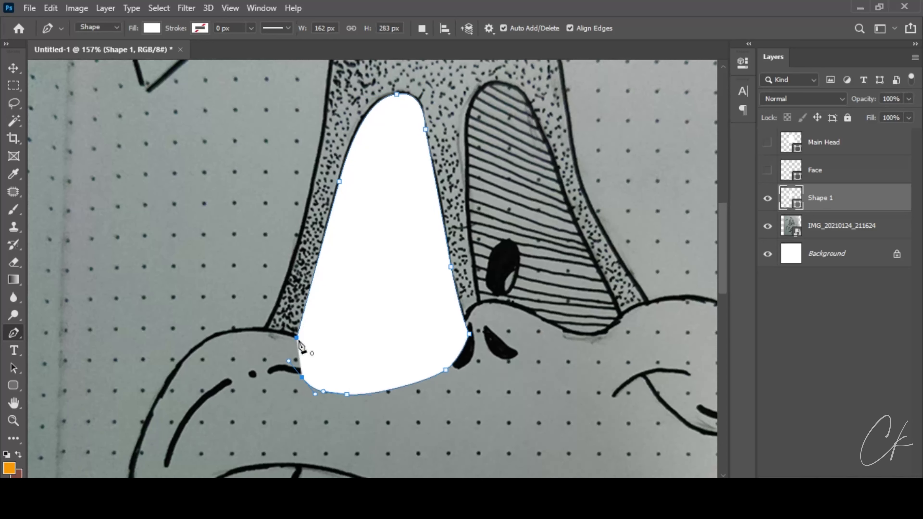
pyautogui.click(297, 338)
# - Name the left-eye layer 'Eyes' and hide it
pyautogui.doubleClick(818, 197)
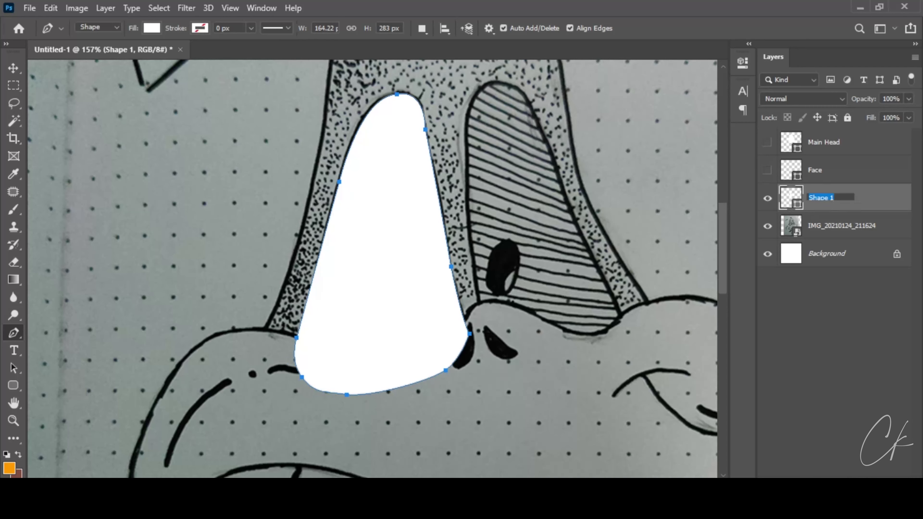
pyautogui.write('Ev')
pyautogui.write('s')
pyautogui.click(767, 198)
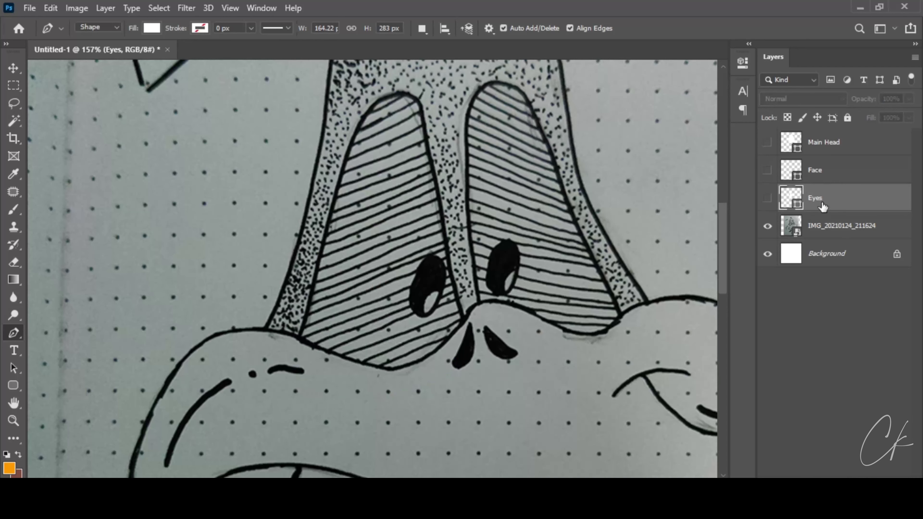
pyautogui.click(805, 232)
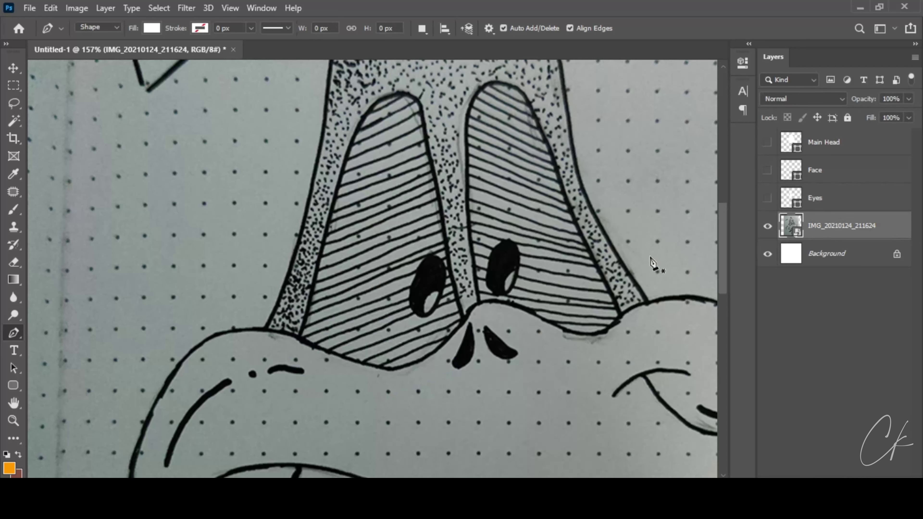
pyautogui.click(479, 308)
# - Trace the right eye's outline down toward the beak and close the shape
pyautogui.click(469, 115)
pyautogui.moveTo(508, 85); pyautogui.dragTo(540, 95)
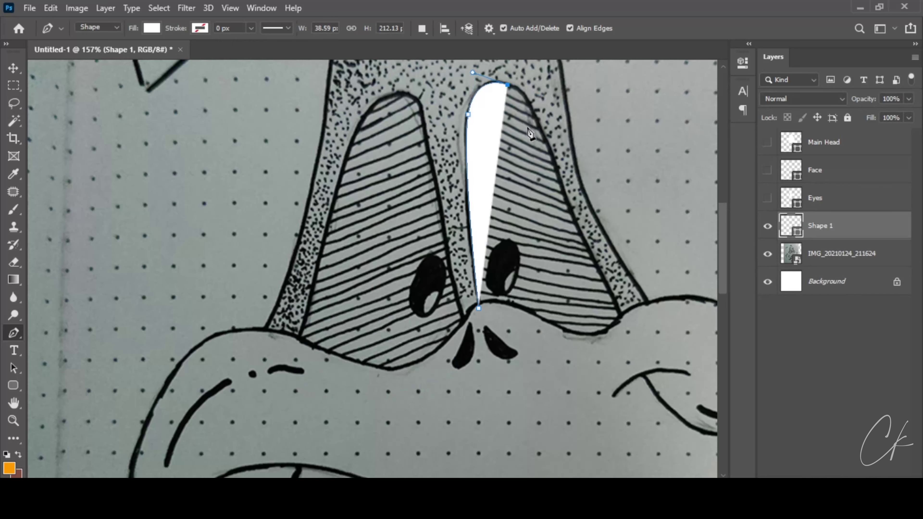
pyautogui.moveTo(550, 163); pyautogui.dragTo(556, 182)
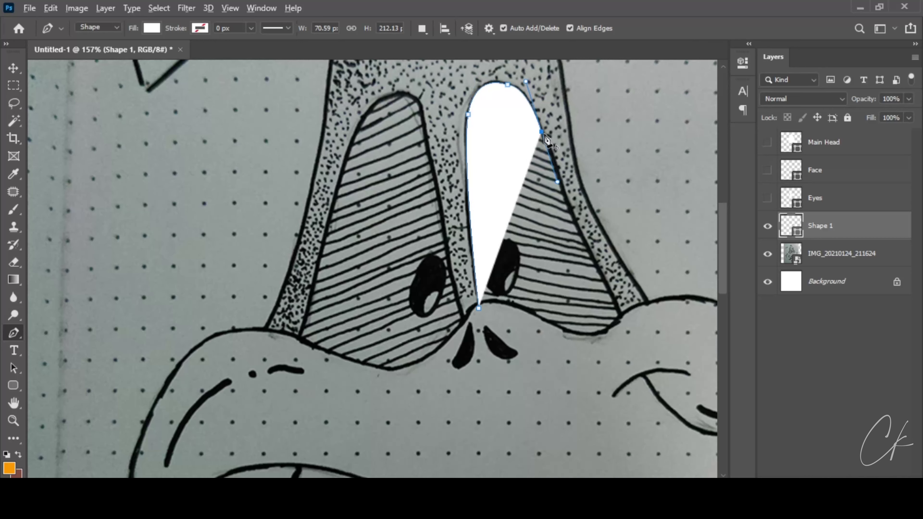
pyautogui.moveTo(602, 265); pyautogui.dragTo(622, 302)
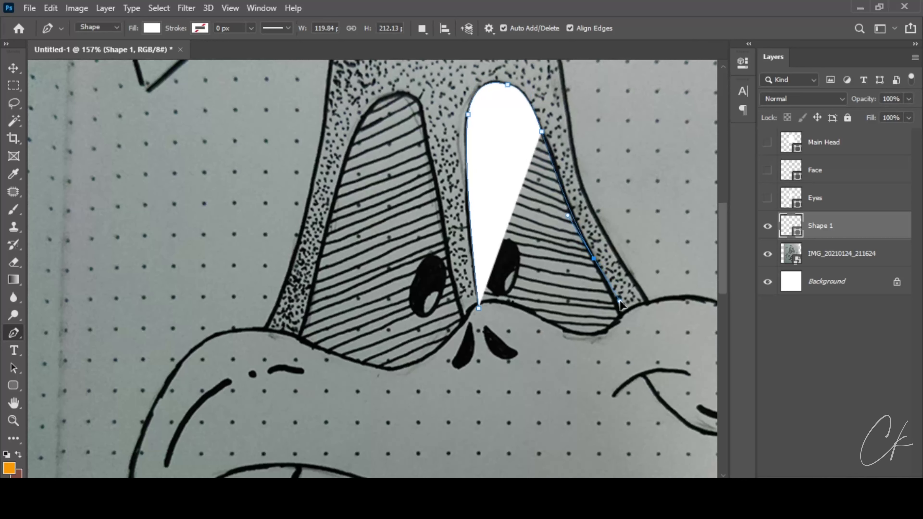
pyautogui.click(628, 344)
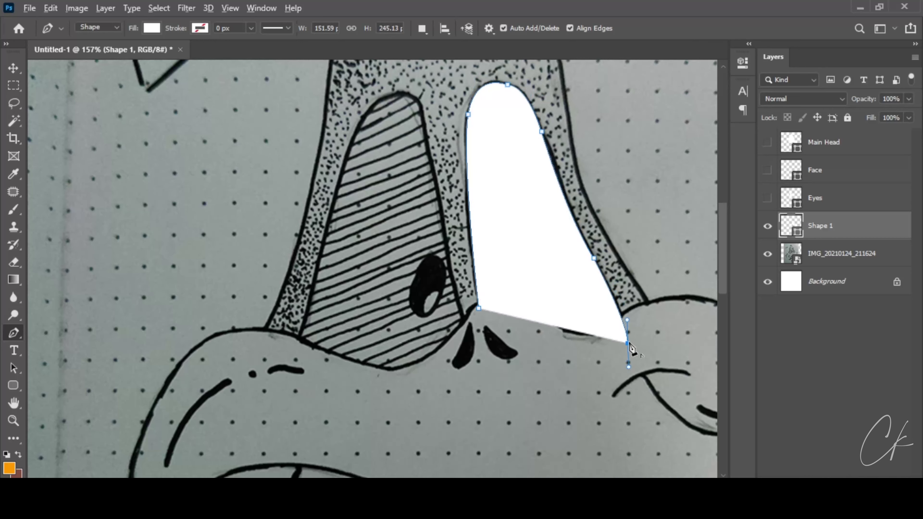
pyautogui.moveTo(603, 362); pyautogui.dragTo(585, 363)
pyautogui.click(519, 335)
pyautogui.click(480, 308)
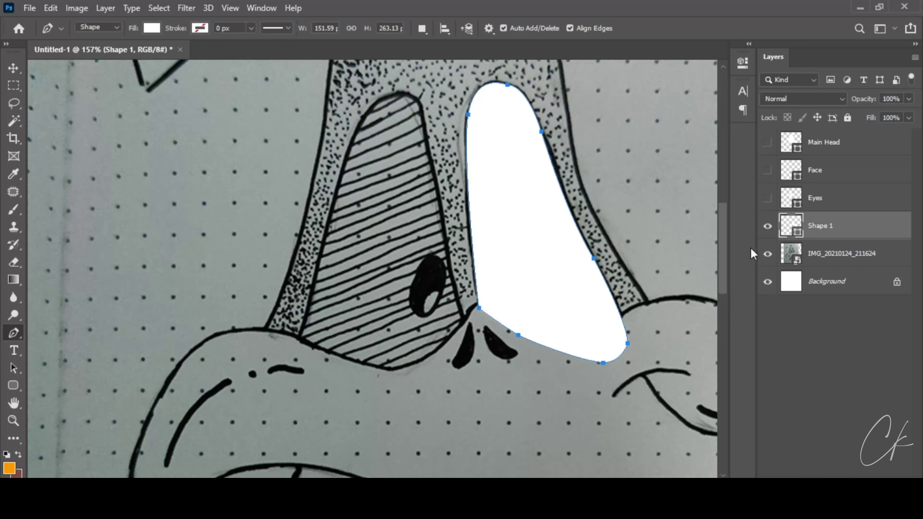
# - Rename the eye layers 'Right Eyes' and 'Left Eyes', hide both, and select the sketch layer
pyautogui.doubleClick(821, 226)
pyautogui.press('Return')
pyautogui.click(768, 227)
pyautogui.click(767, 198)
pyautogui.doubleClick(816, 198)
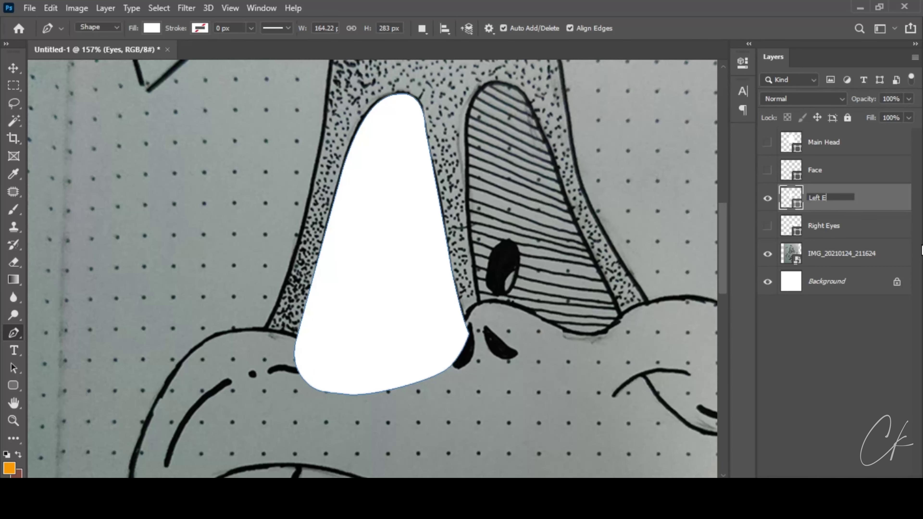
pyautogui.click(768, 198)
pyautogui.click(838, 373)
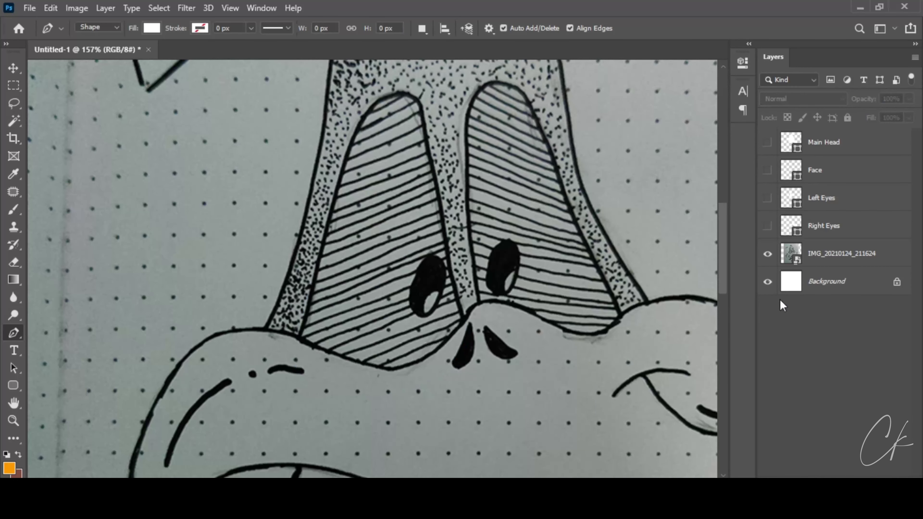
pyautogui.click(827, 264)
# - Start a new shape at the lower beak's corner and trace around its underside
pyautogui.scroll(-2, 333, 289)
pyautogui.scroll(-3, 336, 274)
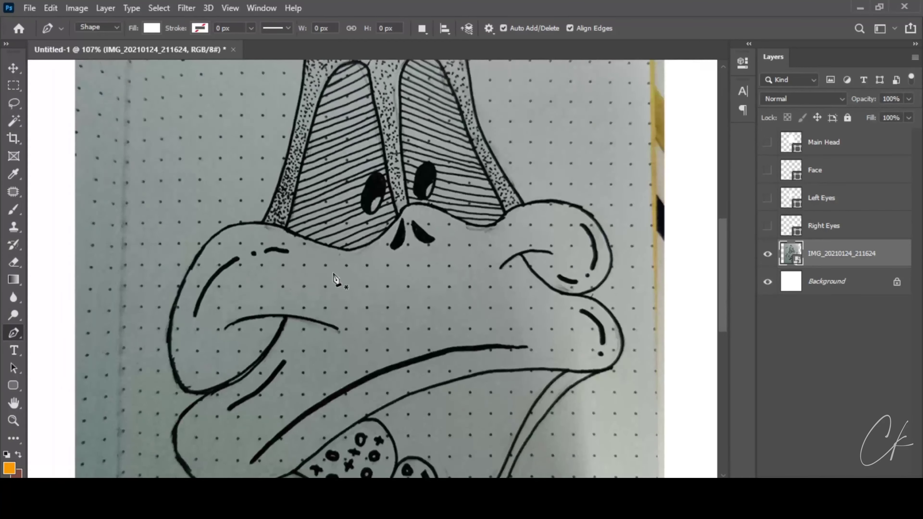
pyautogui.moveTo(336, 274); pyautogui.dragTo(309, 173)
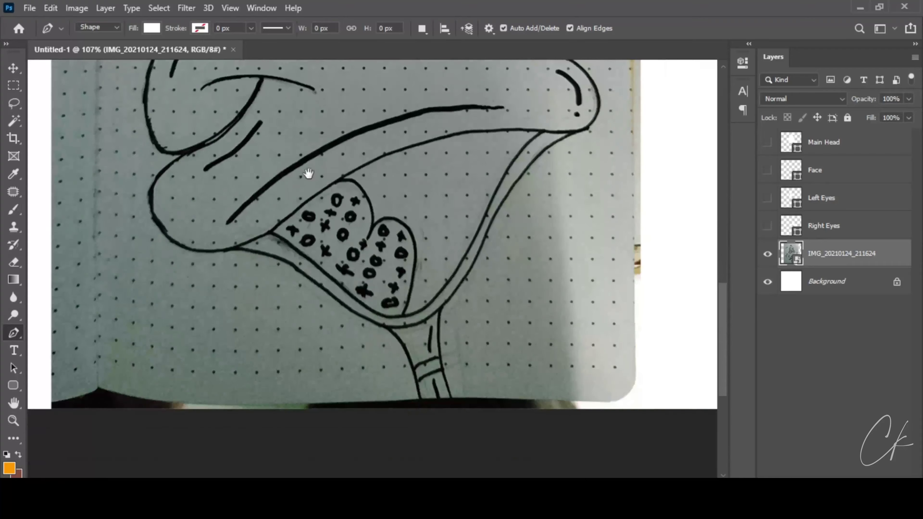
pyautogui.click(224, 251)
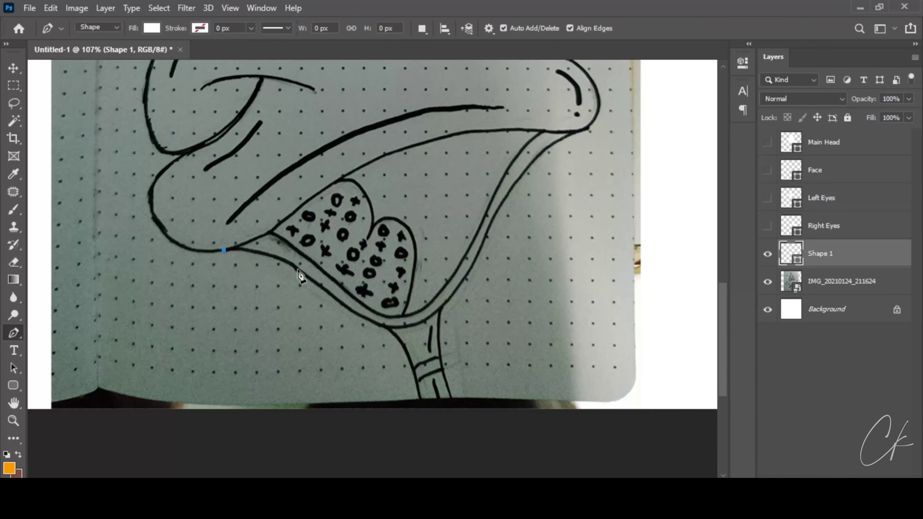
pyautogui.moveTo(295, 267); pyautogui.dragTo(324, 289)
pyautogui.hscroll(1, 297, 274)
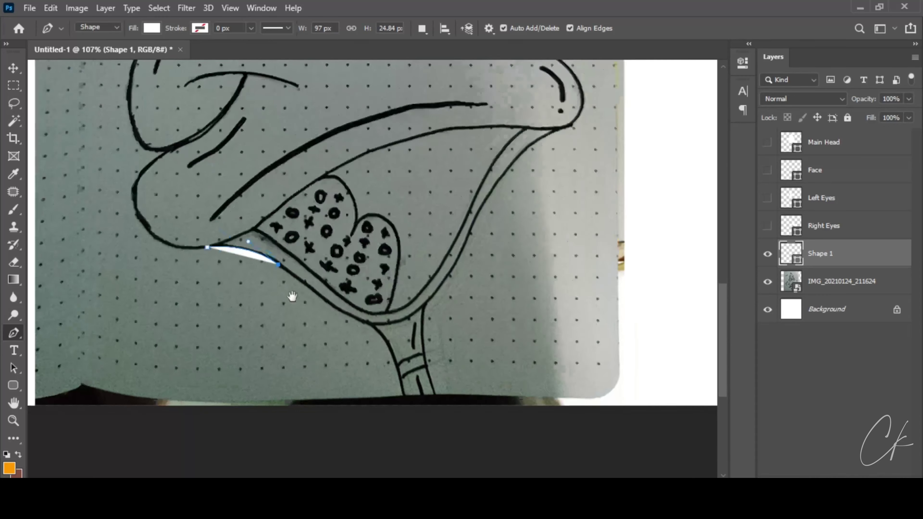
pyautogui.scroll(-2, 293, 295)
pyautogui.moveTo(296, 285); pyautogui.dragTo(331, 296)
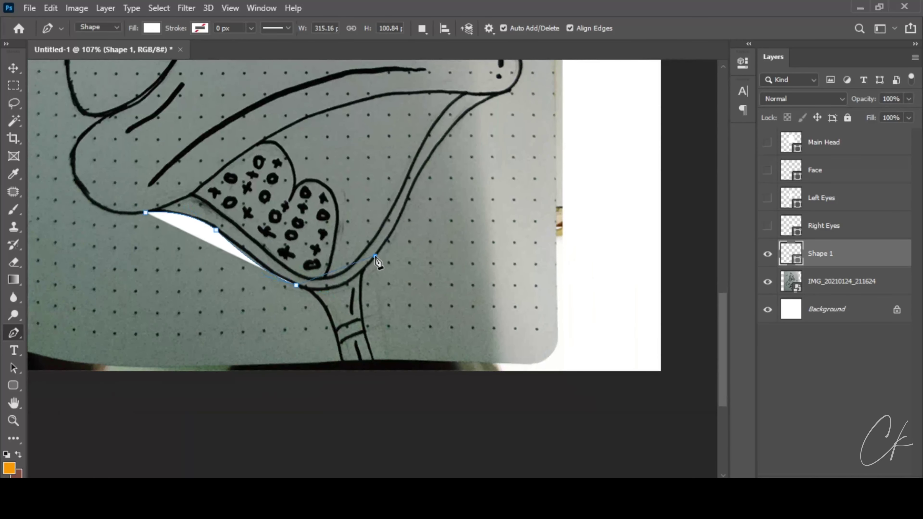
pyautogui.moveTo(375, 256); pyautogui.dragTo(415, 179)
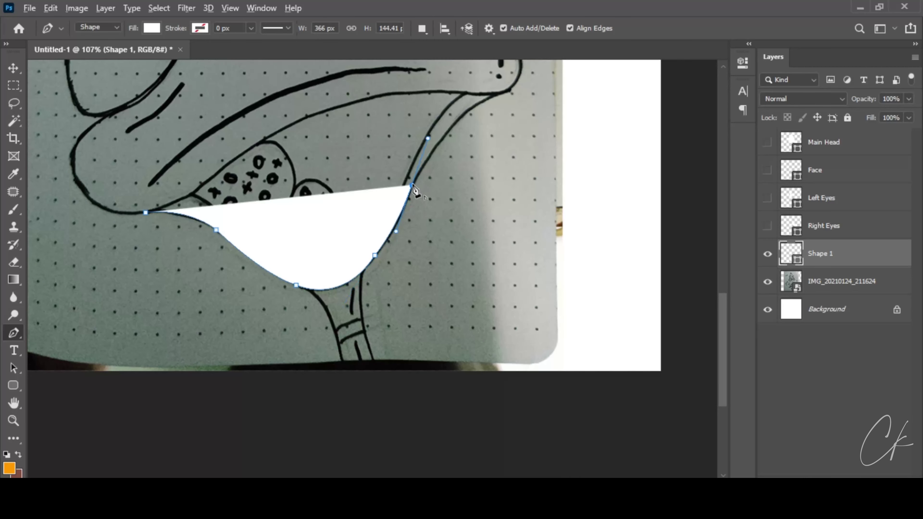
pyautogui.moveTo(461, 115); pyautogui.dragTo(482, 102)
pyautogui.keyDown('alt'); pyautogui.click(462, 116); pyautogui.keyUp('alt')
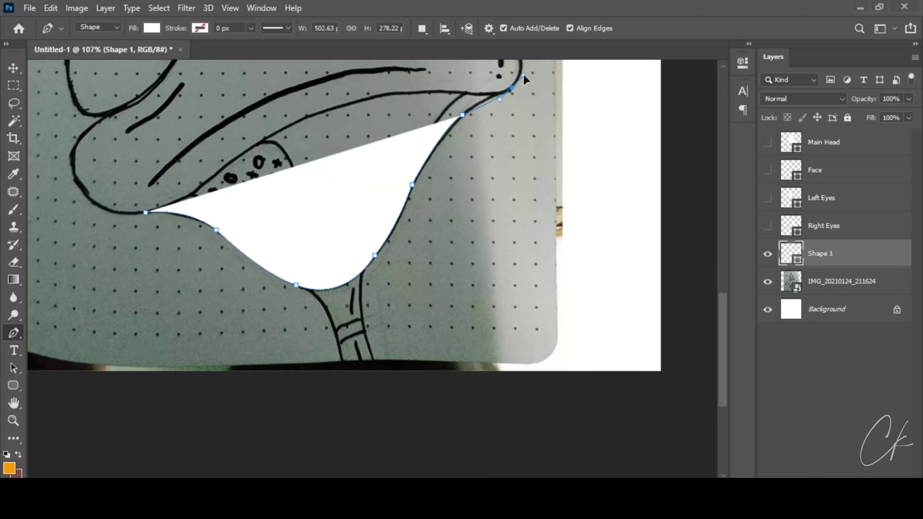
# - Close the lower-beak shape, rename its layer 'Lips', and hide it
pyautogui.moveTo(495, 94)
pyautogui.mouseDown()
pyautogui.moveTo(522, 84)
pyautogui.moveTo(451, 64)
pyautogui.mouseUp()
pyautogui.keyDown('alt'); pyautogui.click(509, 89); pyautogui.keyUp('alt')
pyautogui.moveTo(147, 213); pyautogui.dragTo(191, 303)
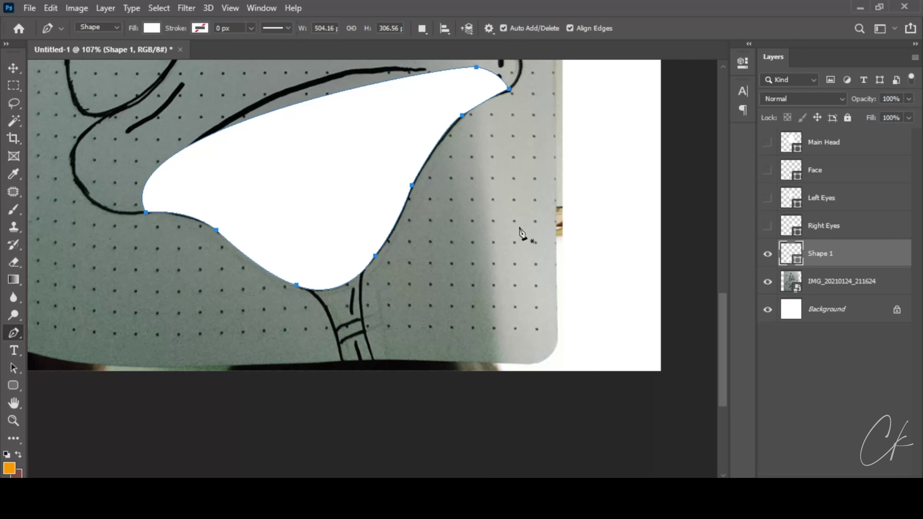
pyautogui.press('v')
pyautogui.doubleClick(812, 254)
pyautogui.write('Lips')
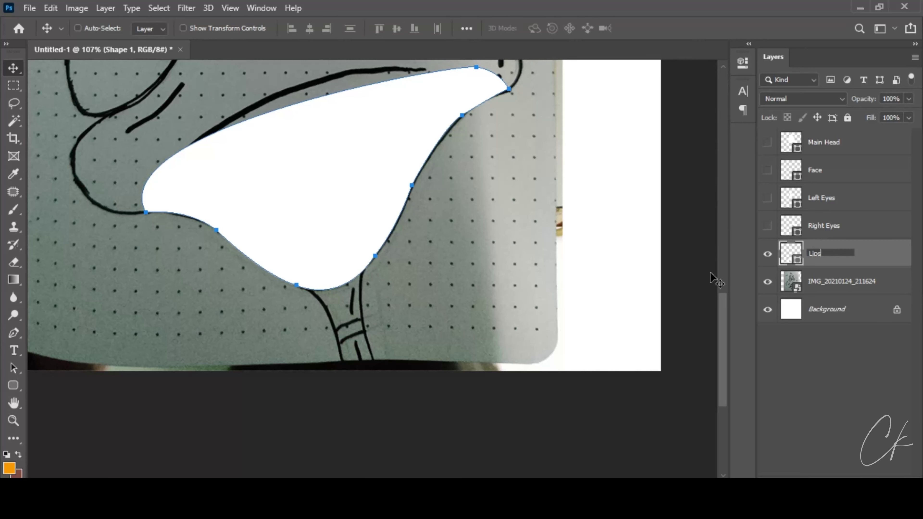
pyautogui.click(768, 254)
pyautogui.click(791, 283)
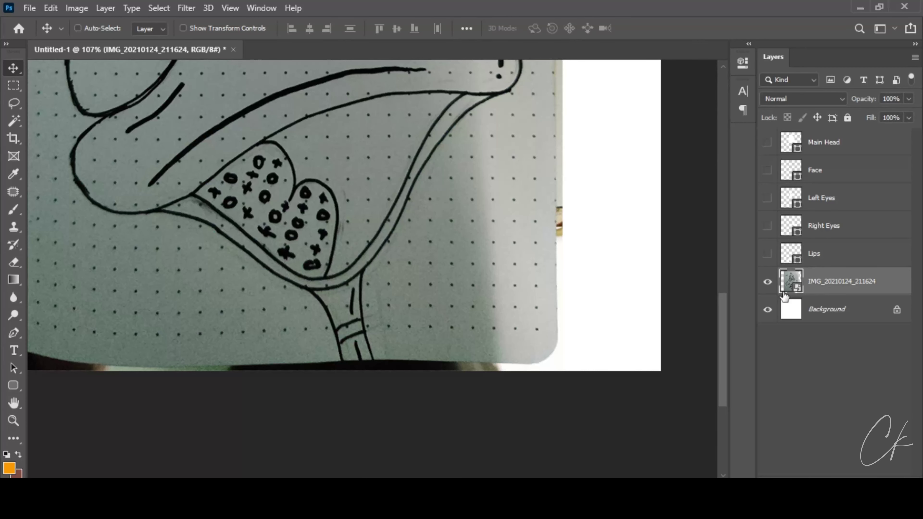
# - Trace a closed white shape over the inside of the lower beak with the Pen tool
pyautogui.press('p')
pyautogui.click(186, 196)
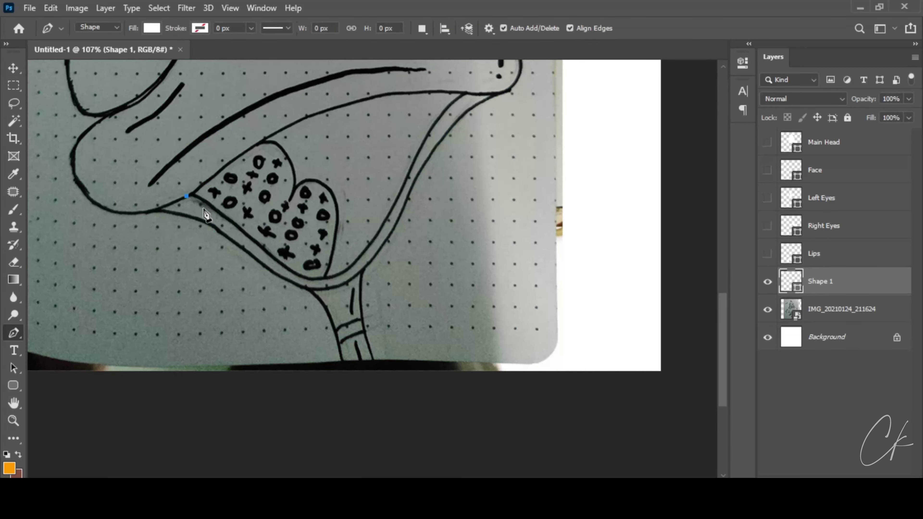
pyautogui.click(220, 214)
pyautogui.click(334, 279)
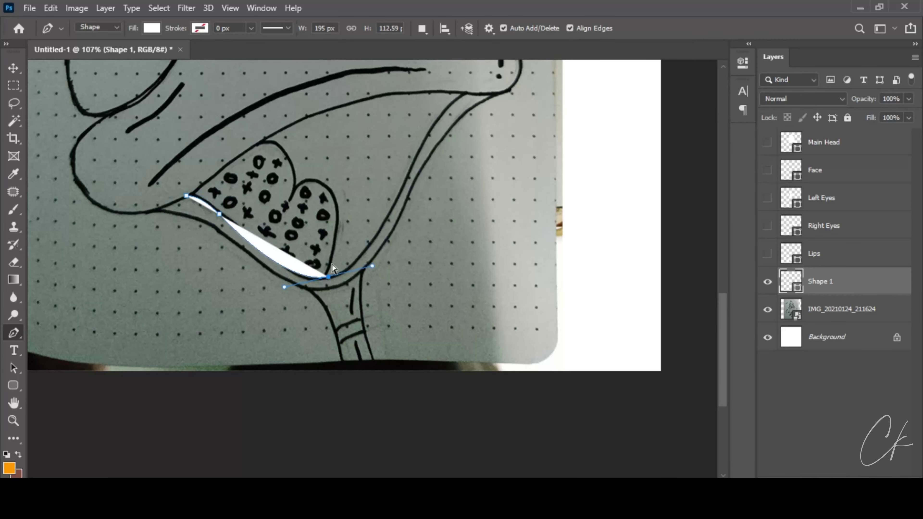
pyautogui.hotkey('ctrl', 'z')
pyautogui.click(291, 271)
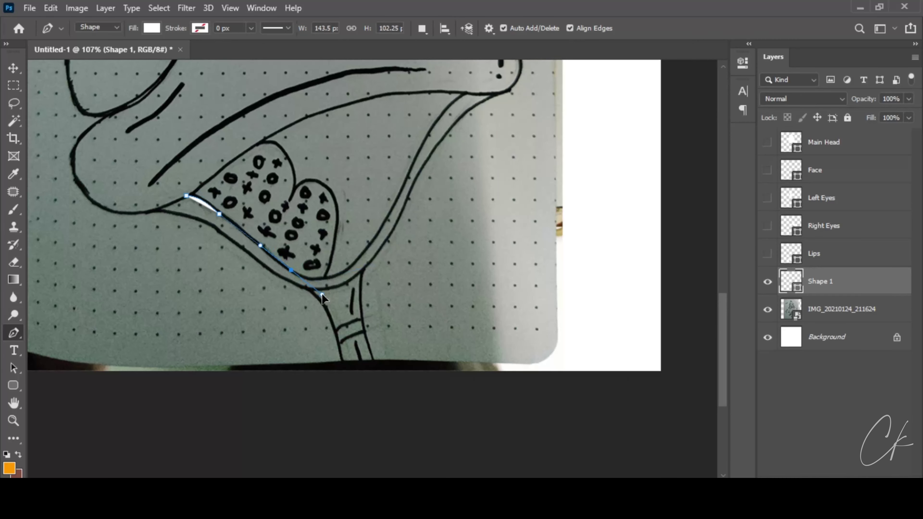
pyautogui.hotkey('ctrl', 'z')
pyautogui.moveTo(376, 240); pyautogui.dragTo(375, 240)
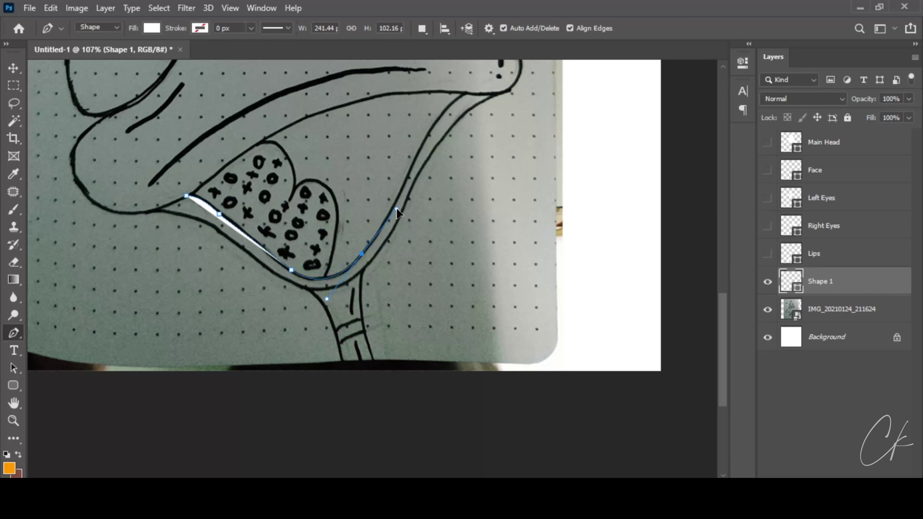
pyautogui.moveTo(412, 166); pyautogui.dragTo(433, 123)
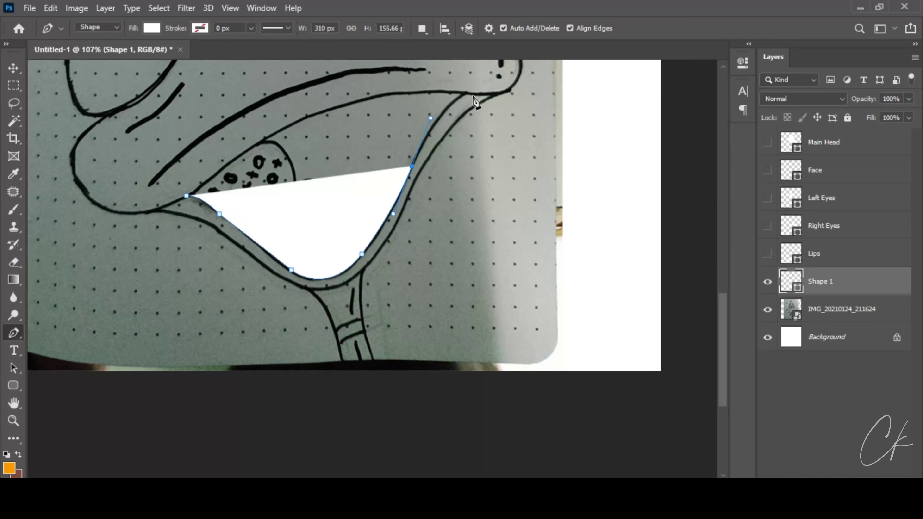
pyautogui.moveTo(469, 93); pyautogui.dragTo(471, 98)
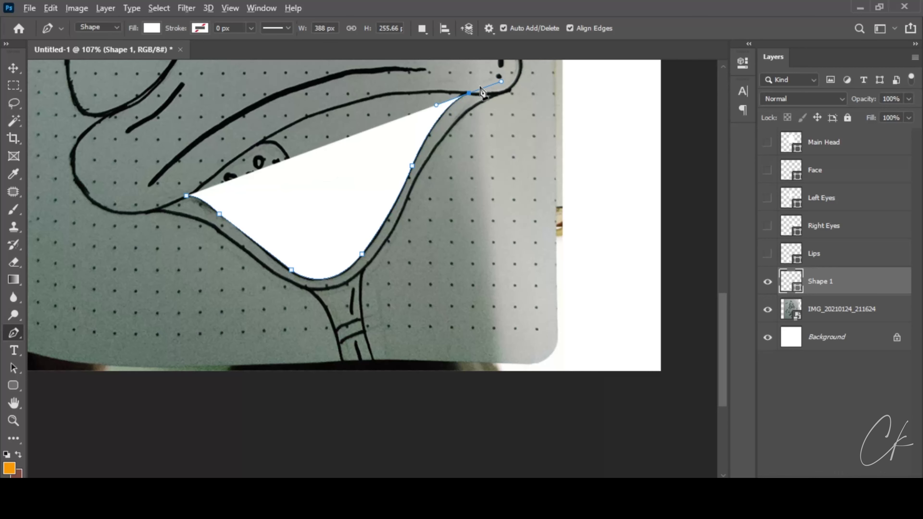
pyautogui.moveTo(345, 88); pyautogui.dragTo(364, 80)
pyautogui.click(179, 178)
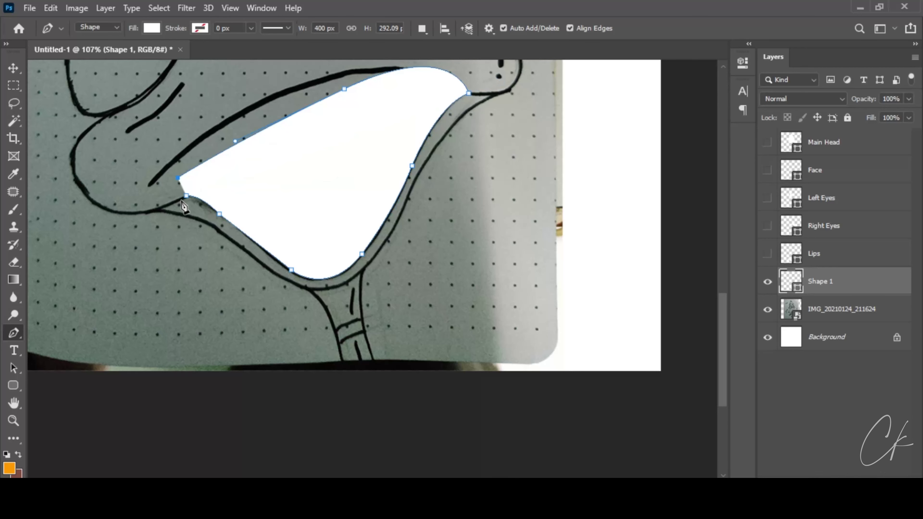
# - Rename the new shape layer 'Andar na lips' and hide it
pyautogui.press('v')
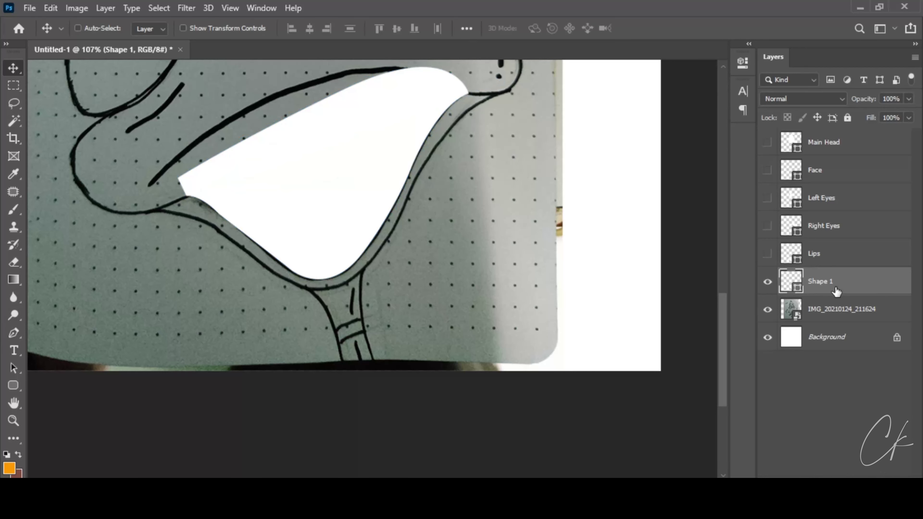
pyautogui.doubleClick(835, 287)
pyautogui.write('Andar na lips')
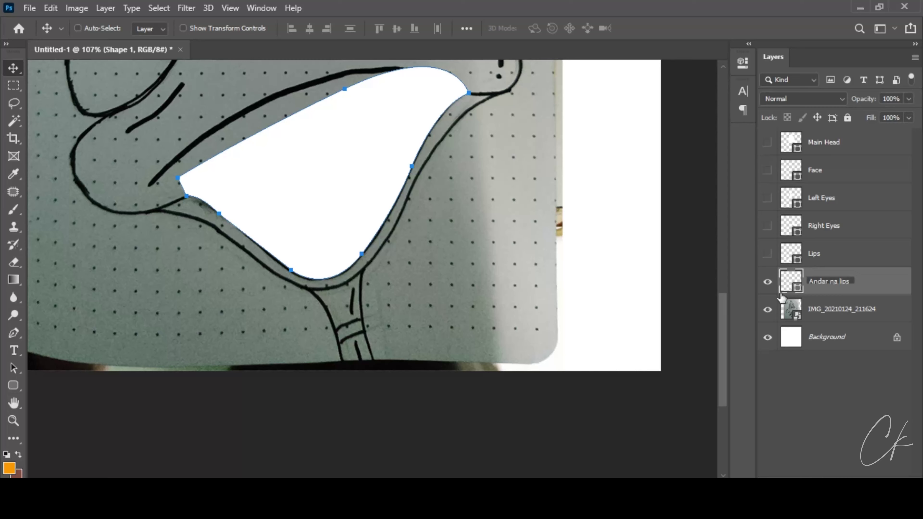
pyautogui.click(768, 282)
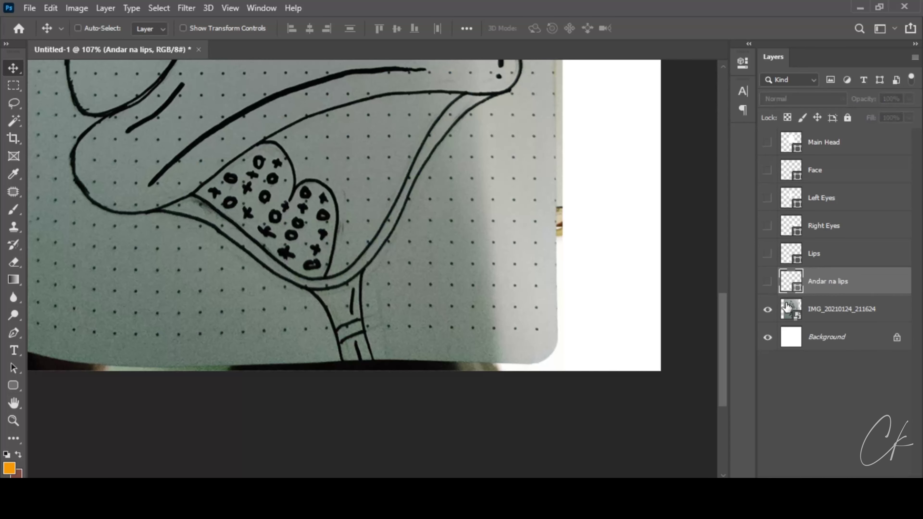
pyautogui.click(836, 309)
pyautogui.scroll(-3, 380, 282)
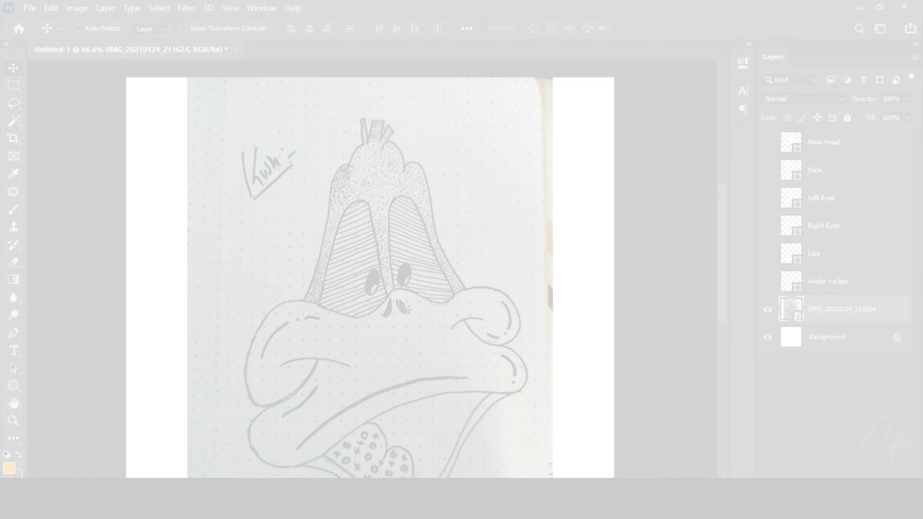
pyautogui.write('Inne')
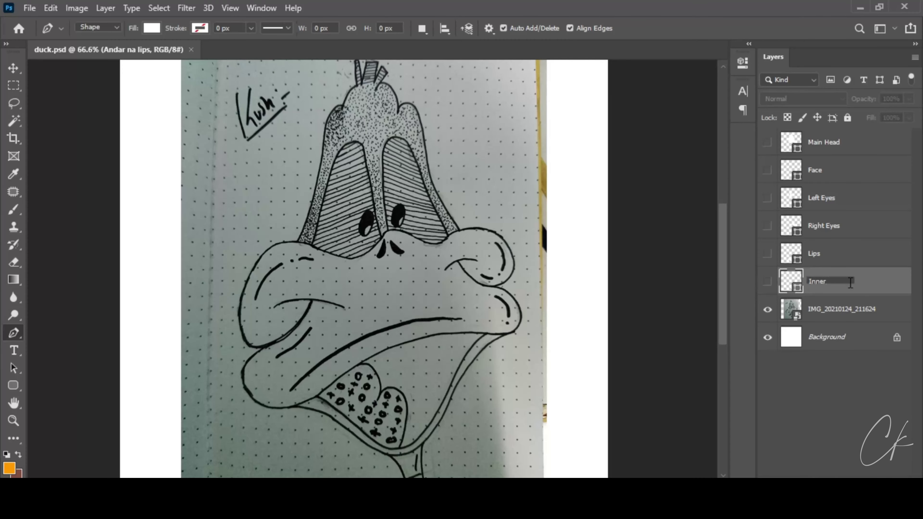
pyautogui.hotkey('ctrl', 'a')
pyautogui.write('lips 02')
pyautogui.press('Return')
pyautogui.click(836, 310)
pyautogui.scroll(-1, 344, 185)
pyautogui.scroll(1, 344, 185)
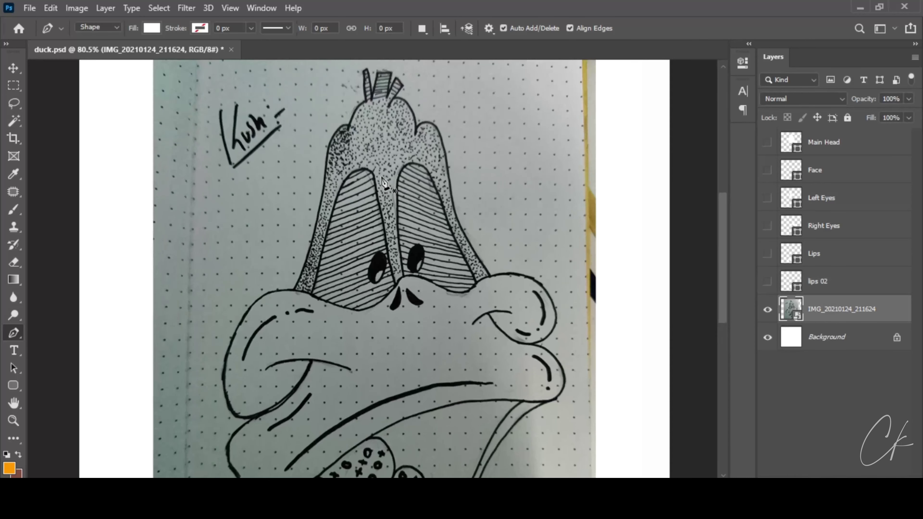
pyautogui.scroll(-3, 360, 329)
pyautogui.scroll(-1, 447, 271)
pyautogui.press('v')
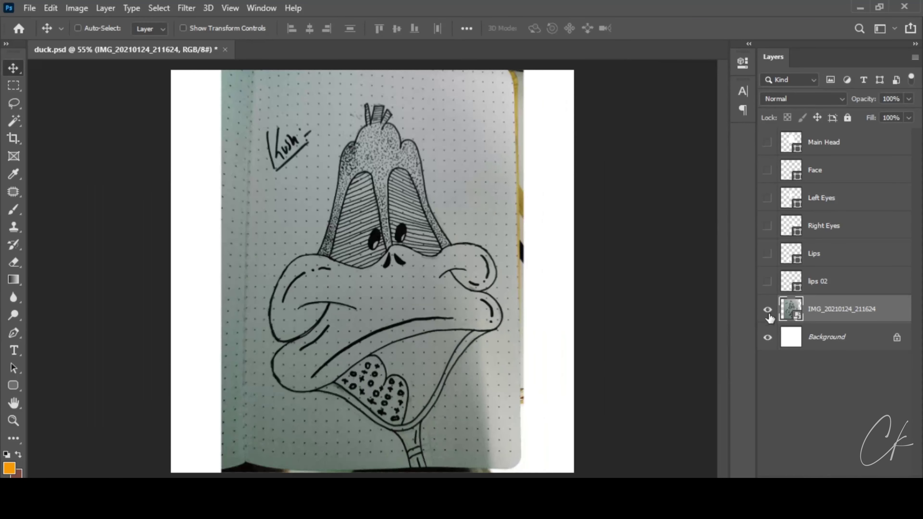
pyautogui.click(767, 310)
pyautogui.scroll(-1, 482, 237)
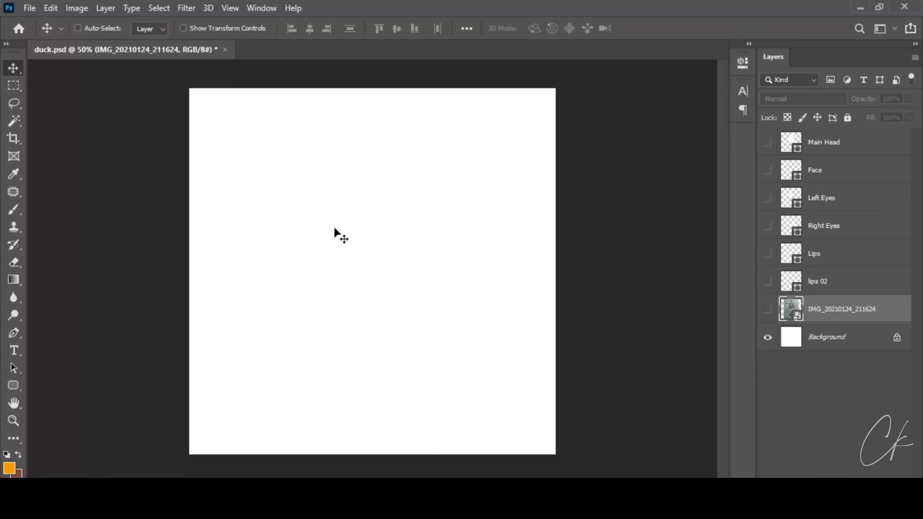
pyautogui.press('m')
pyautogui.scroll(-1, 192, 107)
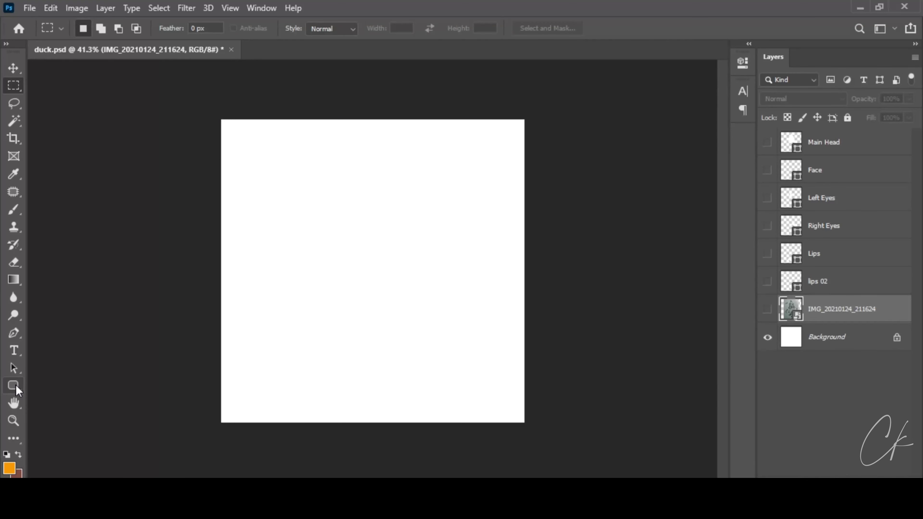
# - Draw a black-filled rectangle extending past all canvas edges
pyautogui.click(16, 391)
pyautogui.moveTo(221, 57); pyautogui.dragTo(225, 51)
pyautogui.moveTo(186, 106); pyautogui.dragTo(578, 459)
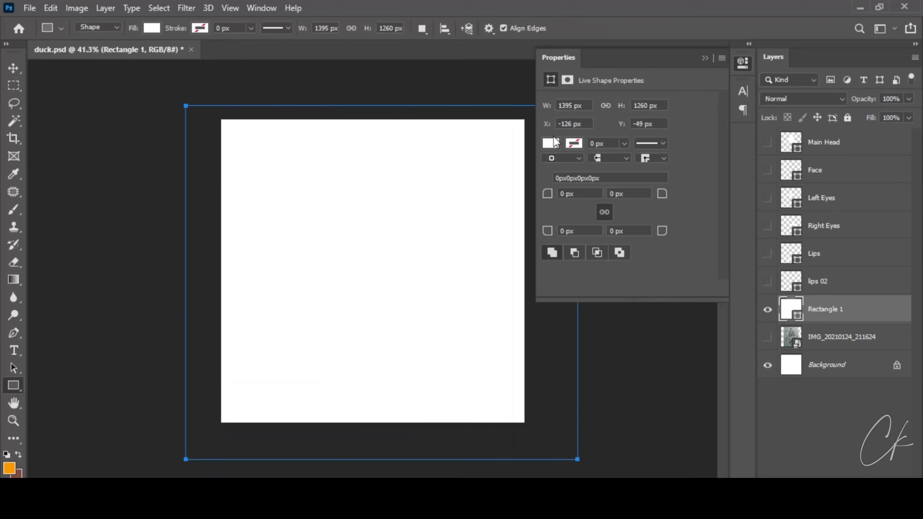
pyautogui.click(556, 142)
pyautogui.click(593, 211)
pyautogui.press('v')
pyautogui.click(705, 58)
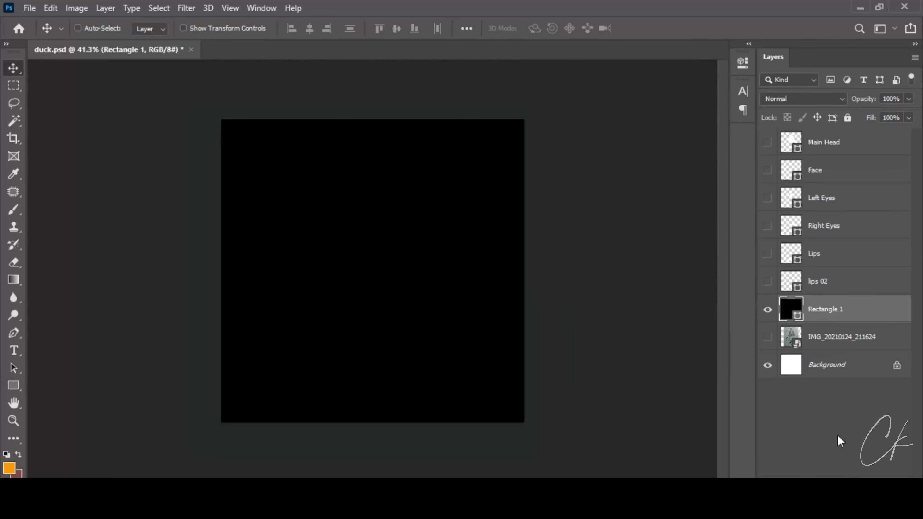
# - Add a layer mask to the rectangle and ready a brush with default black and white colours
pyautogui.click(861, 472)
pyautogui.press('d')
pyautogui.press('b')
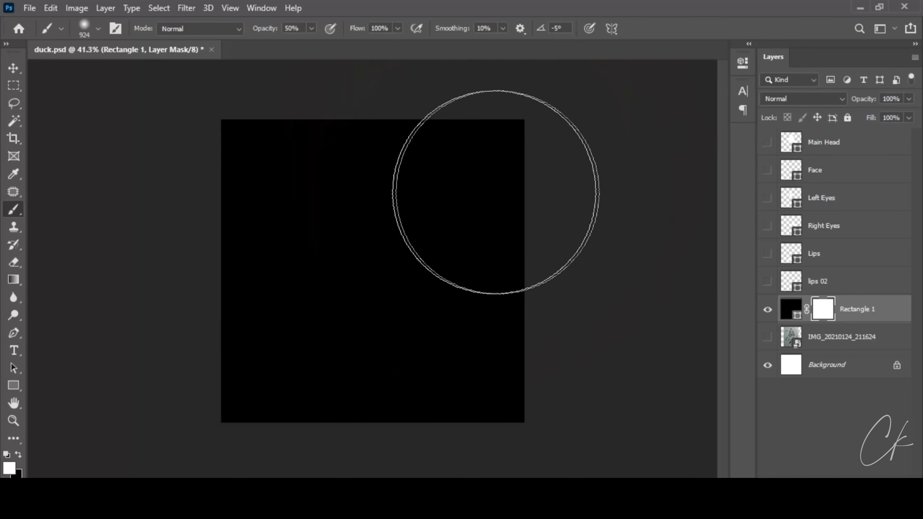
pyautogui.press('x')
pyautogui.click(505, 140)
pyautogui.hotkey('ctrl', 'z')
pyautogui.click(98, 28)
# - Browse the brush presets and pick the 1160 px splatter brush
pyautogui.click(29, 179)
pyautogui.click(94, 172)
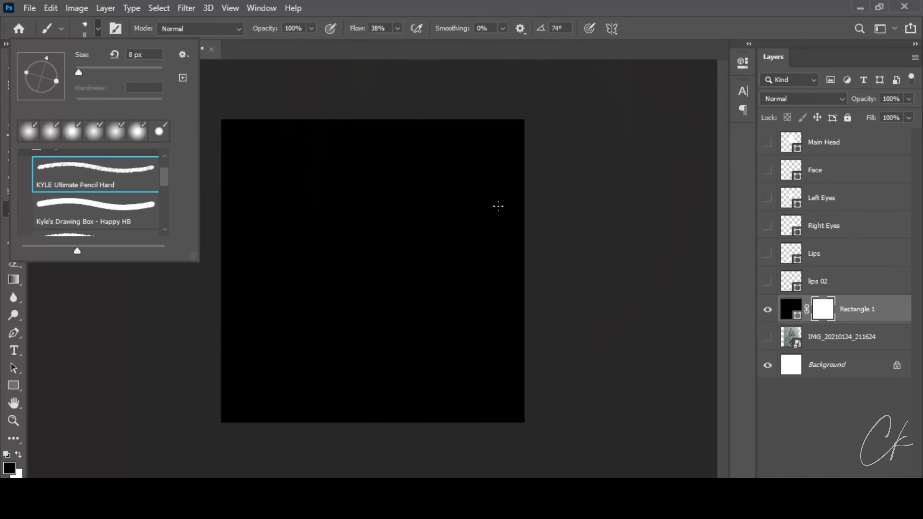
pyautogui.click(498, 206)
pyautogui.press('.')
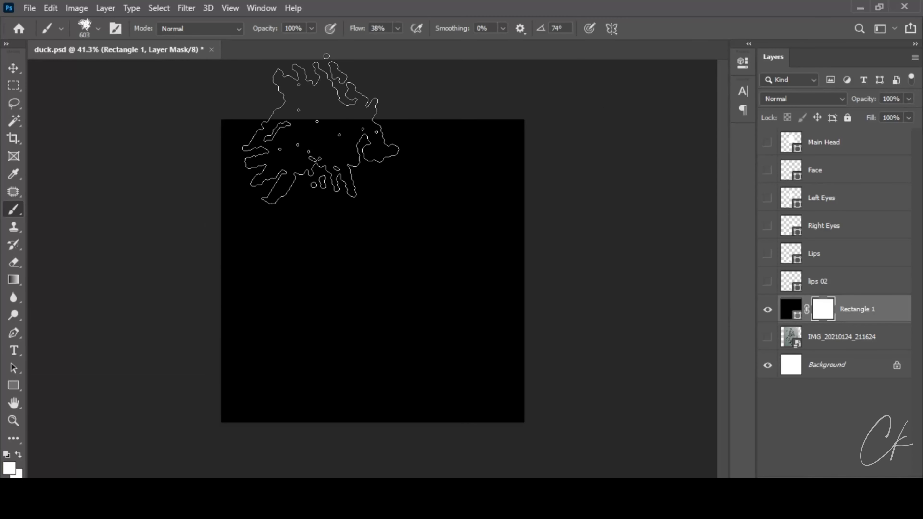
pyautogui.click(98, 28)
pyautogui.scroll(-3, 26, 218)
pyautogui.scroll(-3, 26, 218)
pyautogui.scroll(-2, 27, 219)
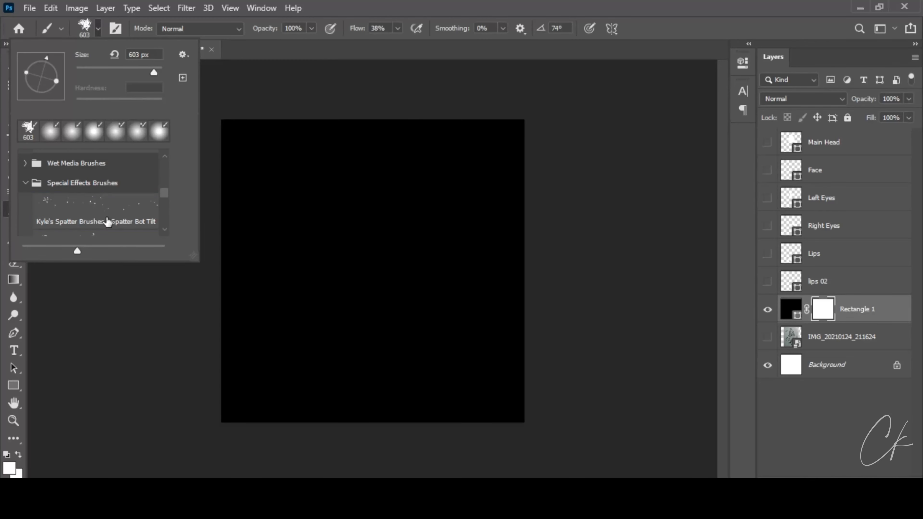
pyautogui.doubleClick(120, 222)
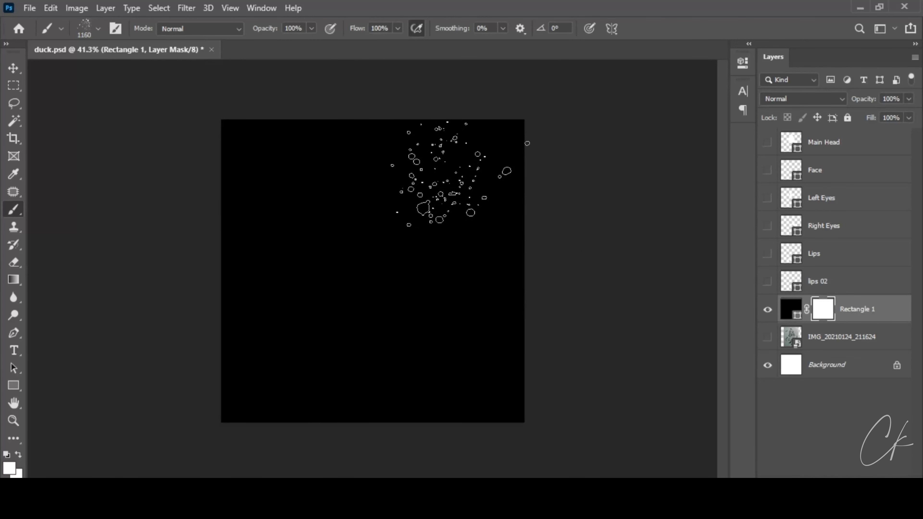
# - Test a white splatter on the mask, undo it, and switch to black with a soft round brush
pyautogui.click(6, 455)
pyautogui.click(309, 226)
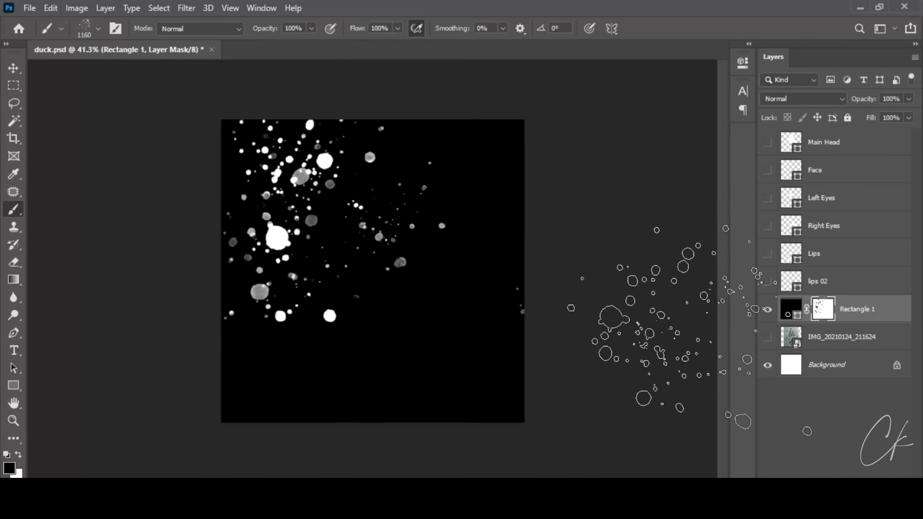
pyautogui.hotkey('ctrl', 'z')
pyautogui.press('x')
pyautogui.click(97, 28)
pyautogui.scroll(3, 72, 182)
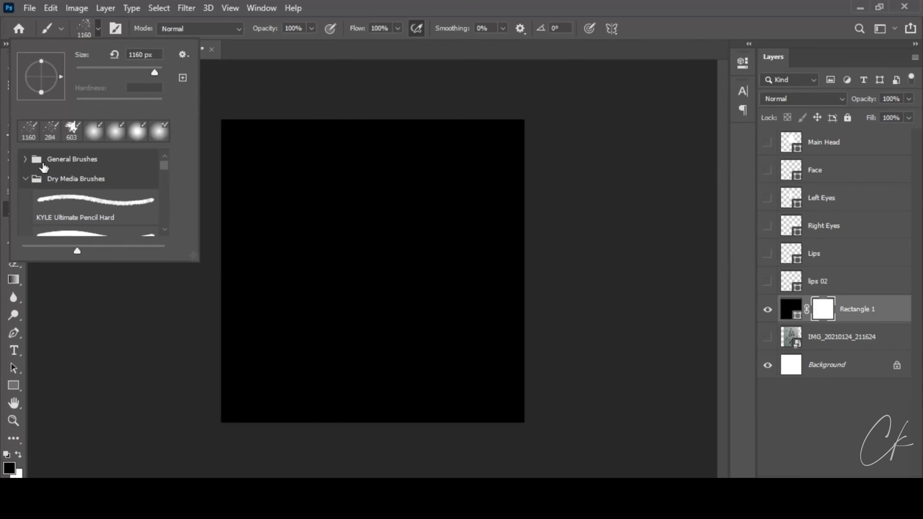
pyautogui.doubleClick(72, 128)
# - Fade the black rectangle toward the top-right, then show the Main Head and Face layers
pyautogui.click(344, 164)
pyautogui.hotkey('ctrl', 'z')
pyautogui.click(502, 129)
pyautogui.hotkey('ctrl', 'z')
pyautogui.press('v')
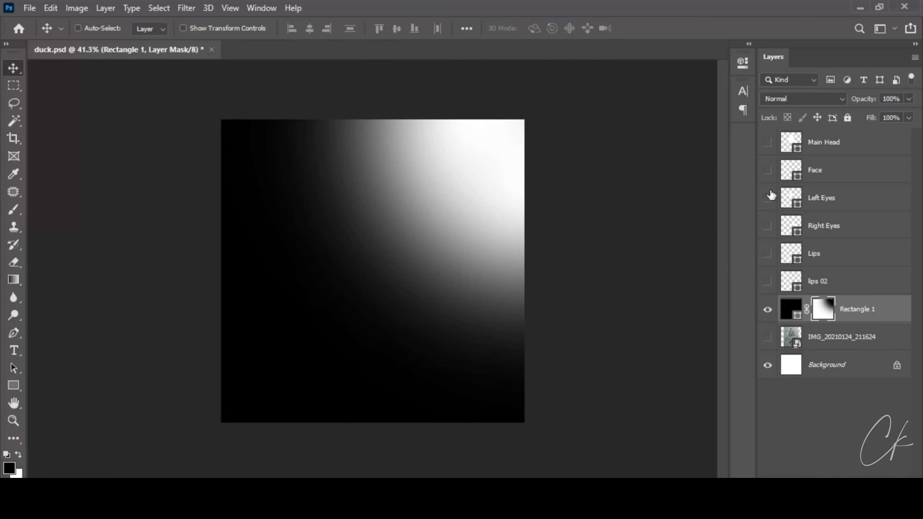
pyautogui.click(768, 143)
pyautogui.click(768, 170)
# - Toggle the Main Head, Face and Right Eyes visibility and fill the Face shape orange
pyautogui.click(768, 142)
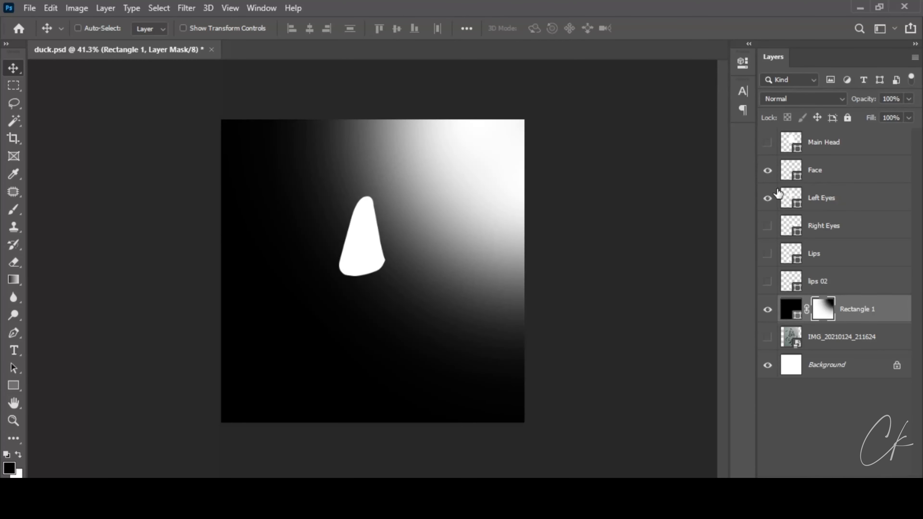
pyautogui.click(768, 169)
pyautogui.click(768, 226)
pyautogui.click(767, 178)
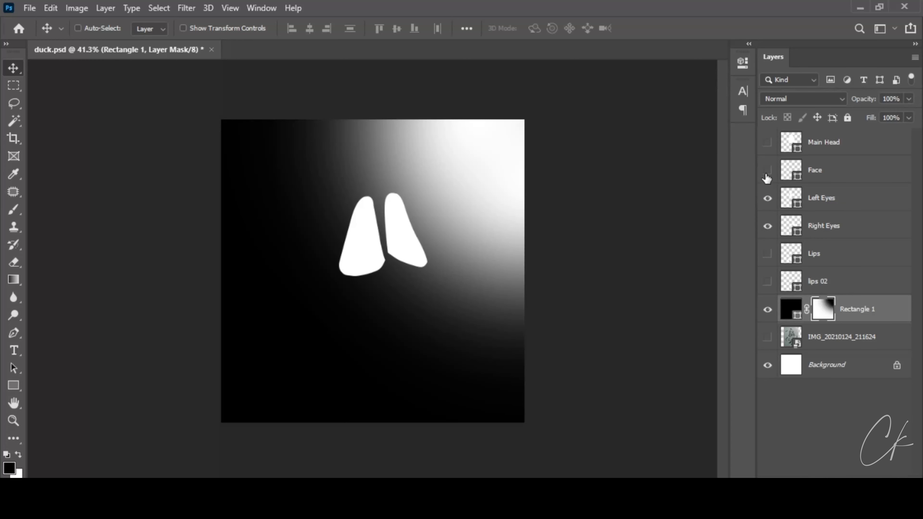
pyautogui.click(786, 169)
pyautogui.press('p')
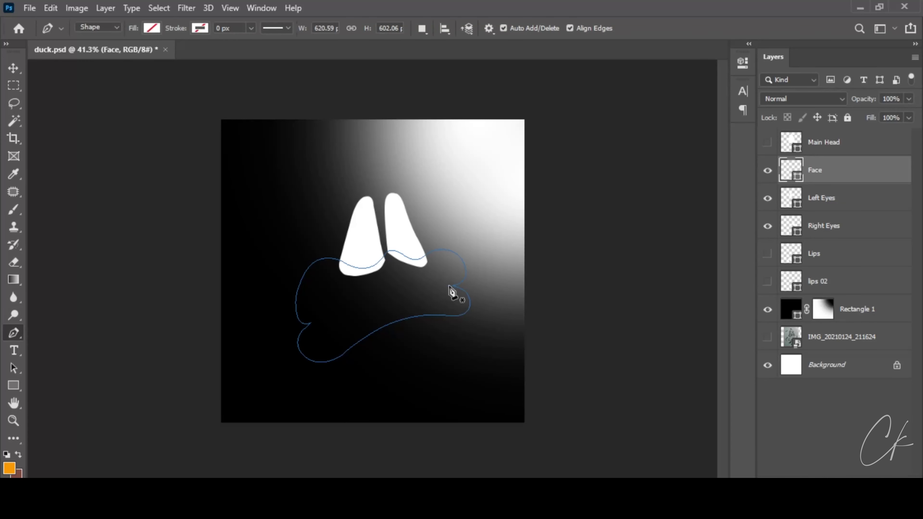
pyautogui.press('v')
pyautogui.press('p')
pyautogui.click(152, 28)
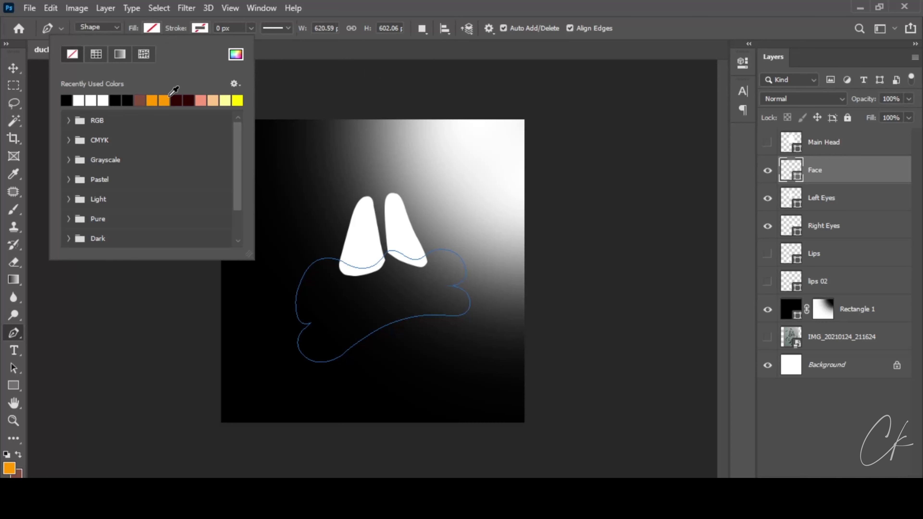
pyautogui.click(164, 100)
pyautogui.press('Escape')
pyautogui.press('v')
# - Show Main Head and fill it near-black from the grayscale swatches
pyautogui.click(768, 142)
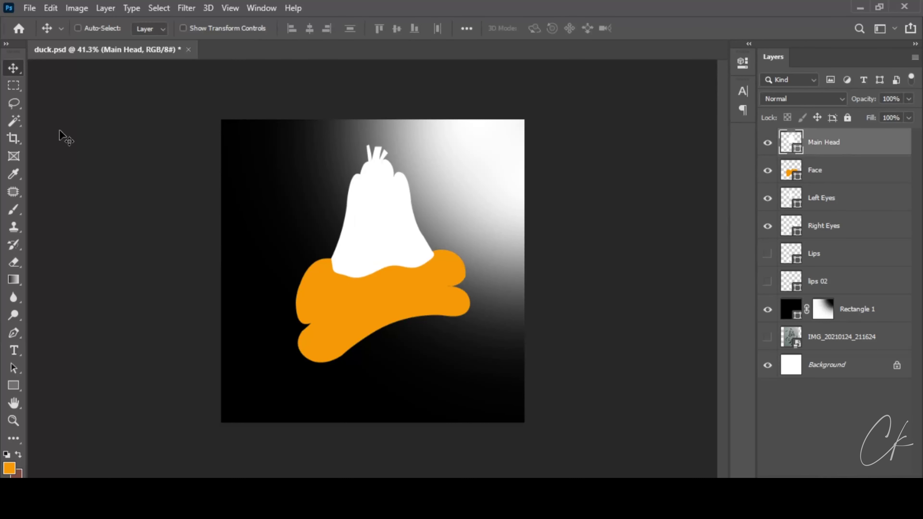
pyautogui.press('p')
pyautogui.click(152, 28)
pyautogui.click(80, 160)
pyautogui.click(150, 188)
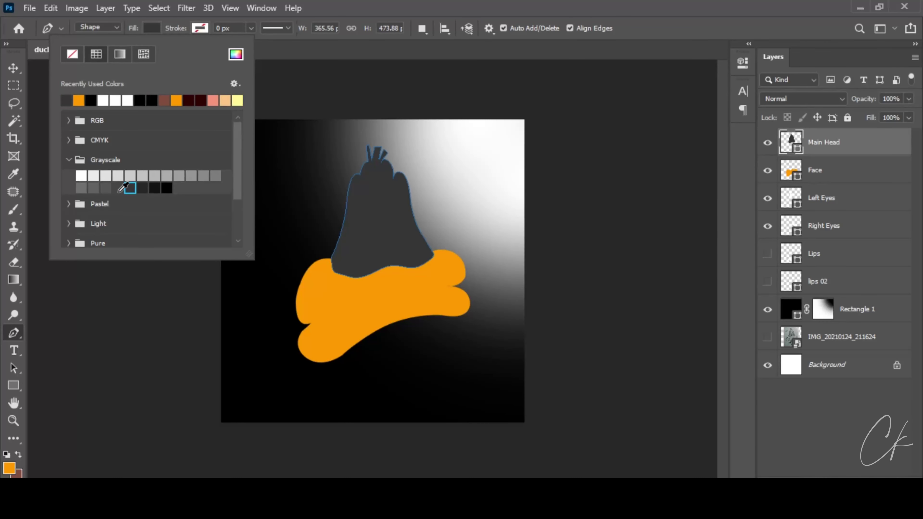
pyautogui.click(105, 188)
pyautogui.click(142, 188)
pyautogui.click(154, 188)
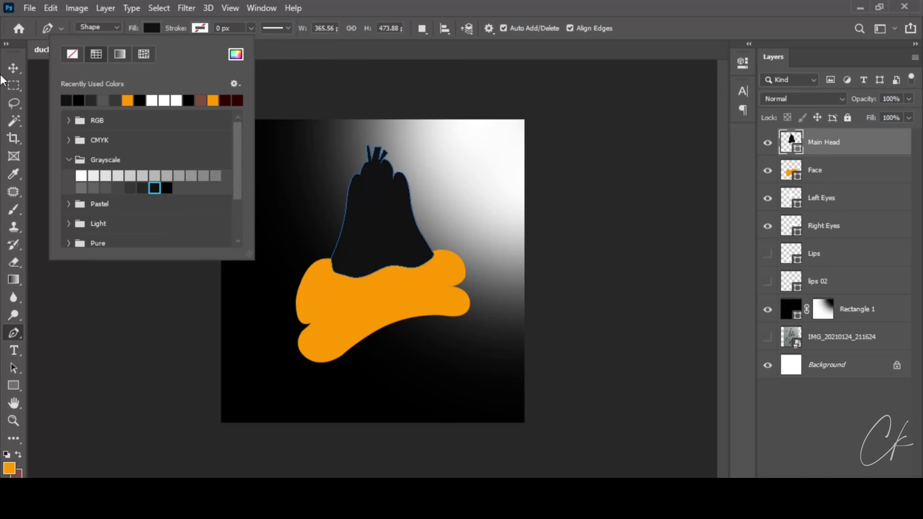
pyautogui.press('Escape')
pyautogui.press('v')
pyautogui.scroll(3, 441, 237)
# - Stack both eye layers and Face above the head, and place the visible Lips below lips 02
pyautogui.click(840, 221)
pyautogui.keyDown('shift'); pyautogui.click(825, 198); pyautogui.keyUp('shift')
pyautogui.moveTo(826, 198); pyautogui.dragTo(832, 139)
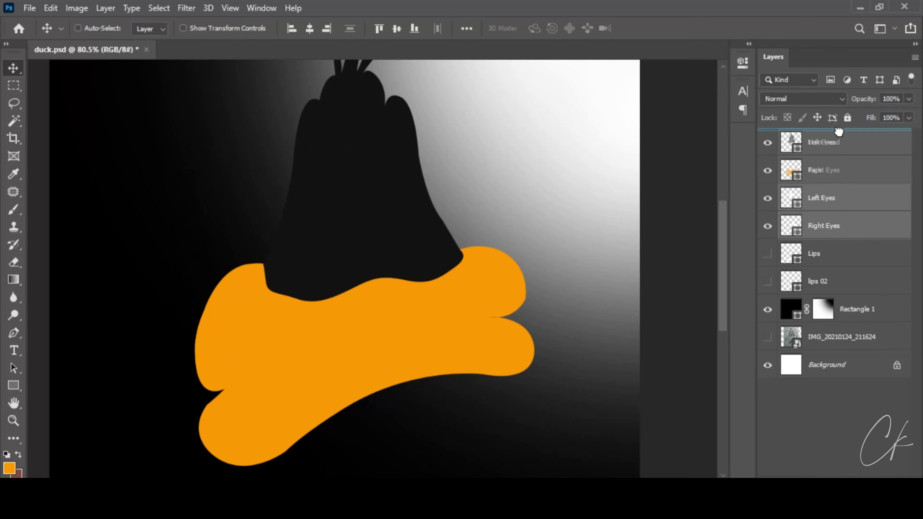
pyautogui.moveTo(822, 225); pyautogui.dragTo(822, 140)
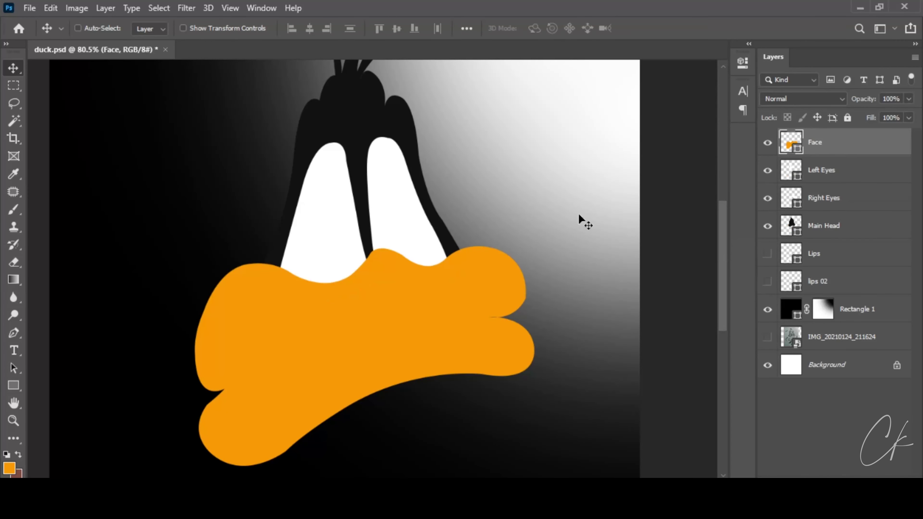
pyautogui.scroll(-2, 579, 221)
pyautogui.click(768, 254)
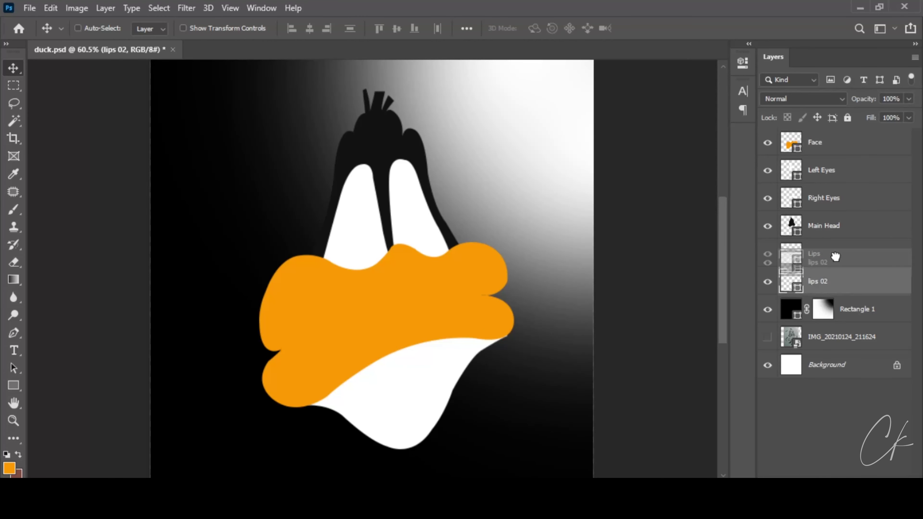
pyautogui.moveTo(832, 255); pyautogui.dragTo(828, 280)
# - Darken the Lips fill and fill the lips 02 lower beak grey
pyautogui.press('p')
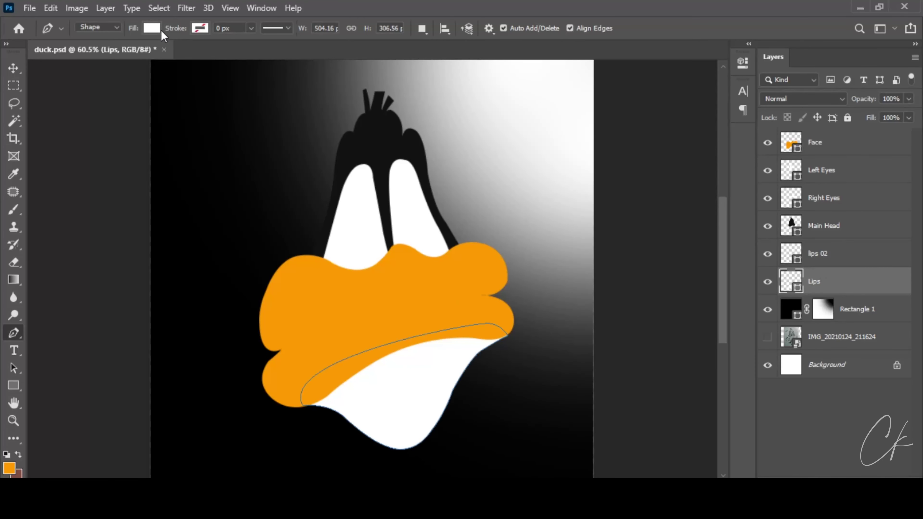
pyautogui.click(152, 28)
pyautogui.click(76, 90)
pyautogui.click(825, 255)
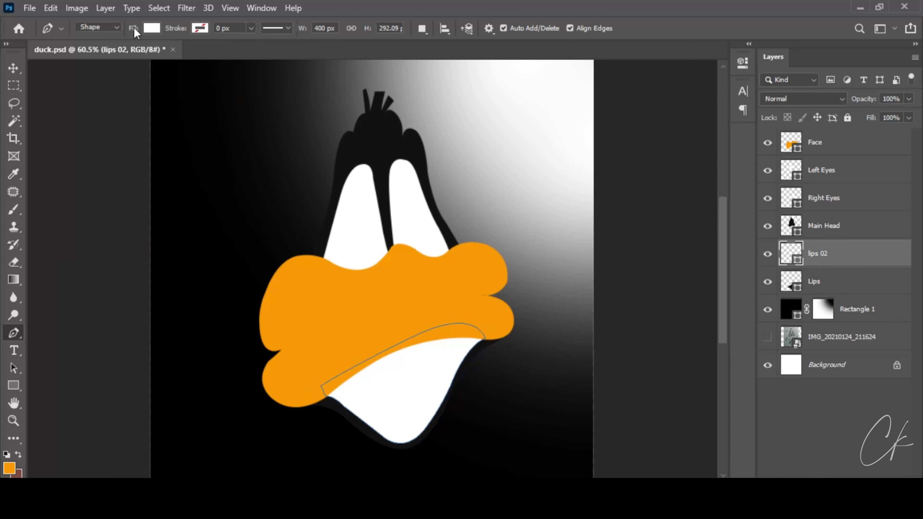
pyautogui.click(152, 27)
pyautogui.click(129, 187)
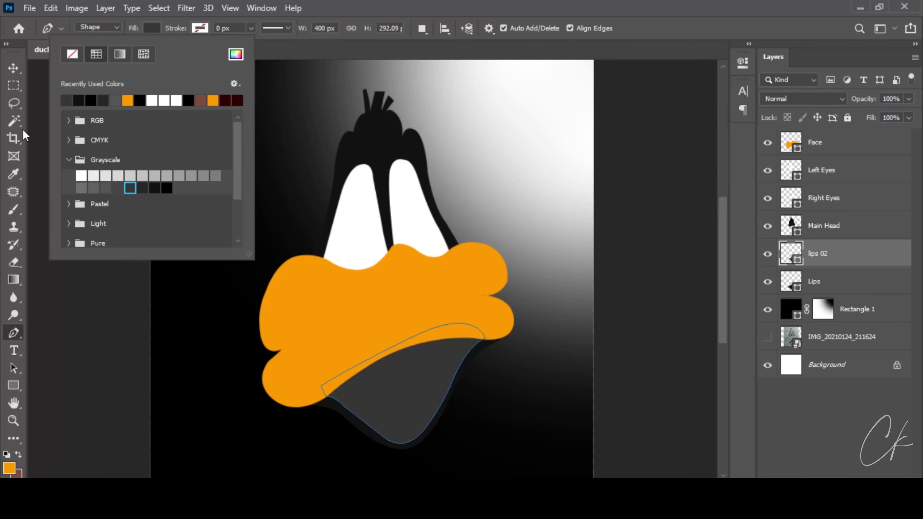
pyautogui.press('v')
pyautogui.scroll(1, 436, 251)
pyautogui.scroll(-2, 436, 262)
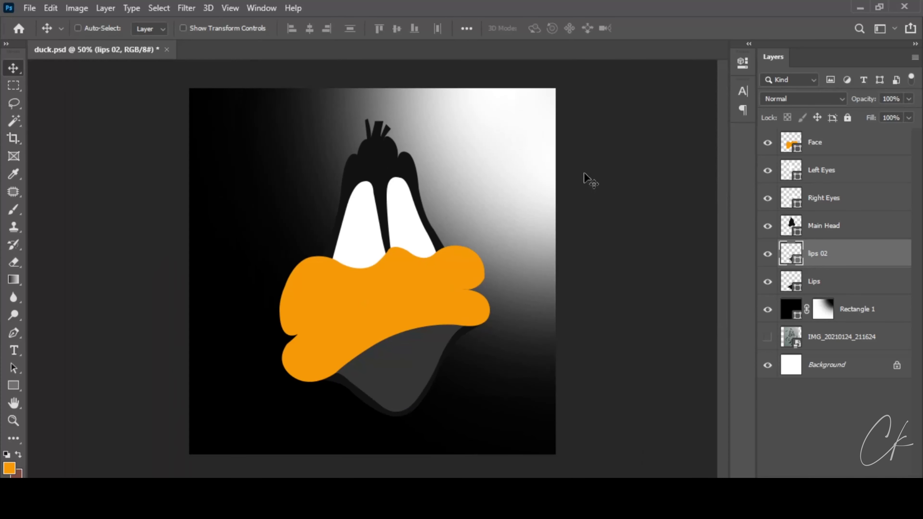
# - Zoom in on the duck and select the Right Eyes, then the Main Head layer
pyautogui.hotkey('ctrl', '+')
pyautogui.click(824, 198)
pyautogui.scroll(3, 370, 221)
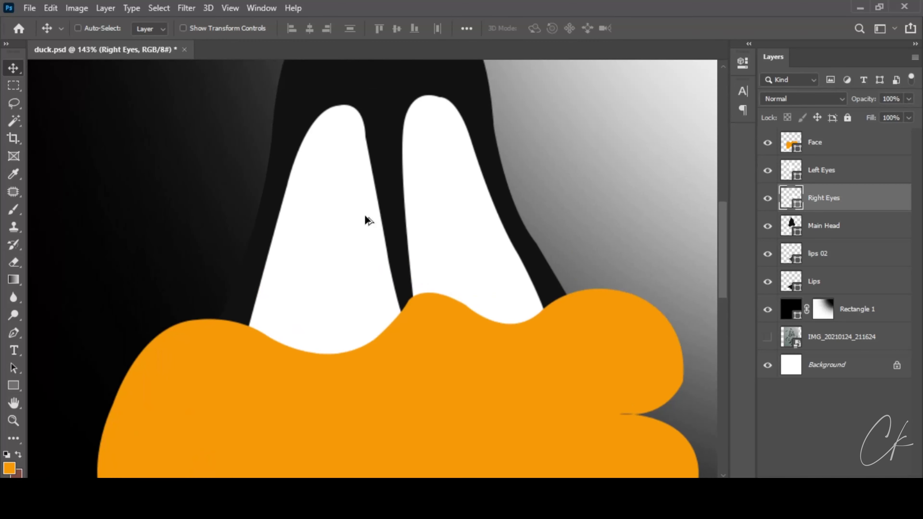
pyautogui.press('b')
pyautogui.click(849, 225)
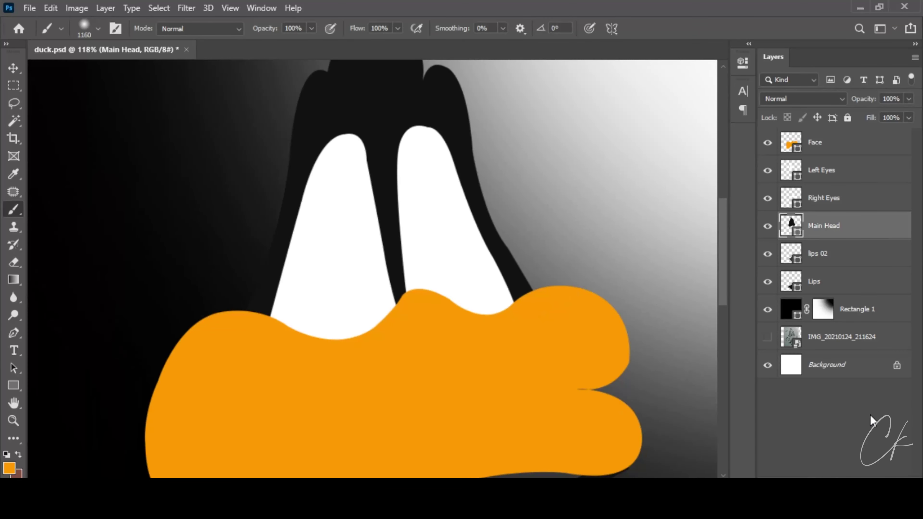
# - Try a clipped Brightness/Contrast adjustment darkening the head, then delete it
pyautogui.click(847, 473)
pyautogui.click(835, 287)
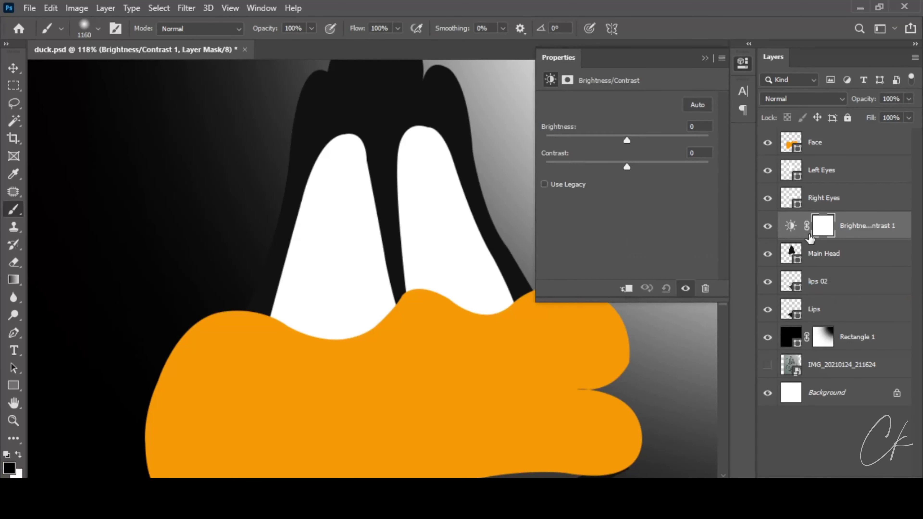
pyautogui.click(626, 289)
pyautogui.moveTo(628, 140); pyautogui.dragTo(590, 140)
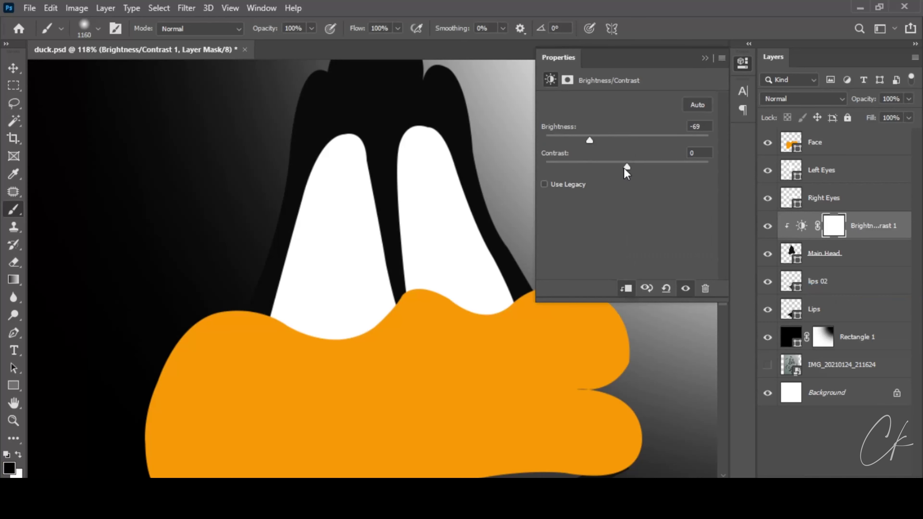
pyautogui.click(706, 58)
pyautogui.press('Delete')
pyautogui.rightClick(847, 149)
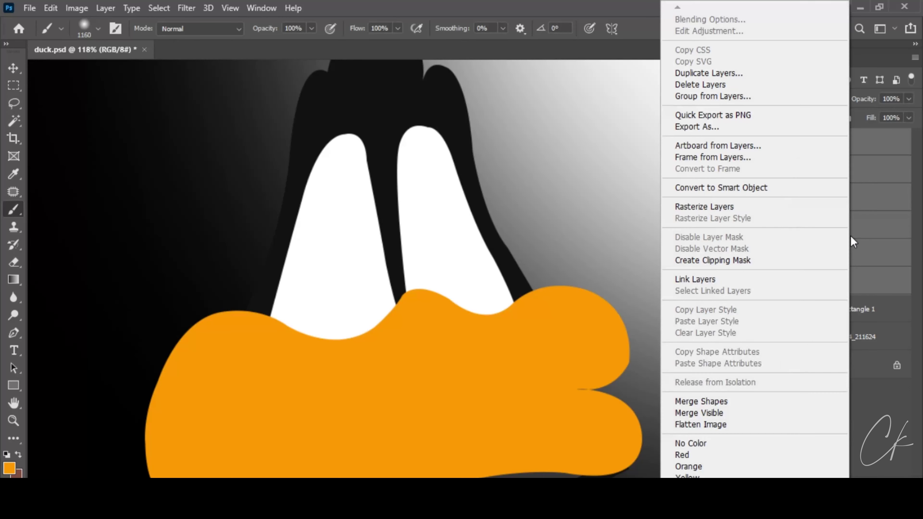
pyautogui.press('Escape')
pyautogui.click(836, 225)
# - Add another Brightness/Contrast adjustment lowering the head's brightness, then delete it too
pyautogui.click(847, 473)
pyautogui.click(850, 293)
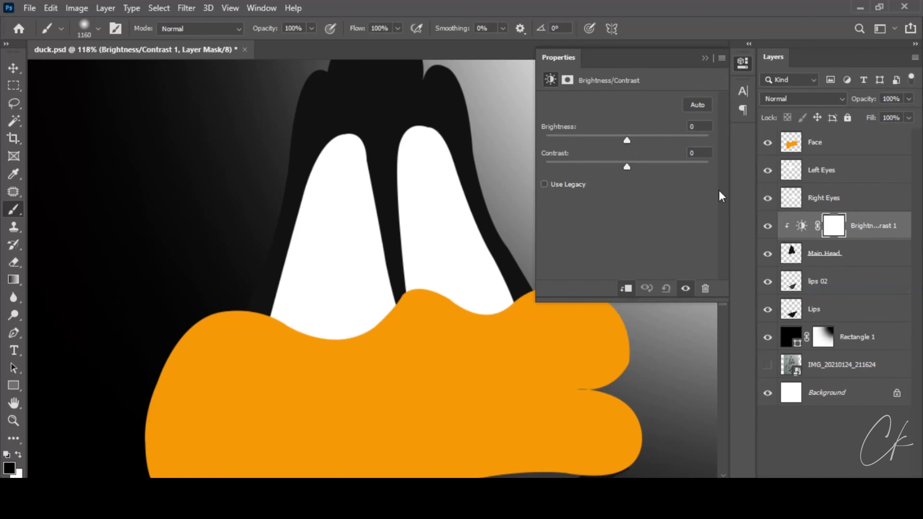
pyautogui.moveTo(627, 141); pyautogui.dragTo(589, 141)
pyautogui.click(708, 64)
pyautogui.press('Delete')
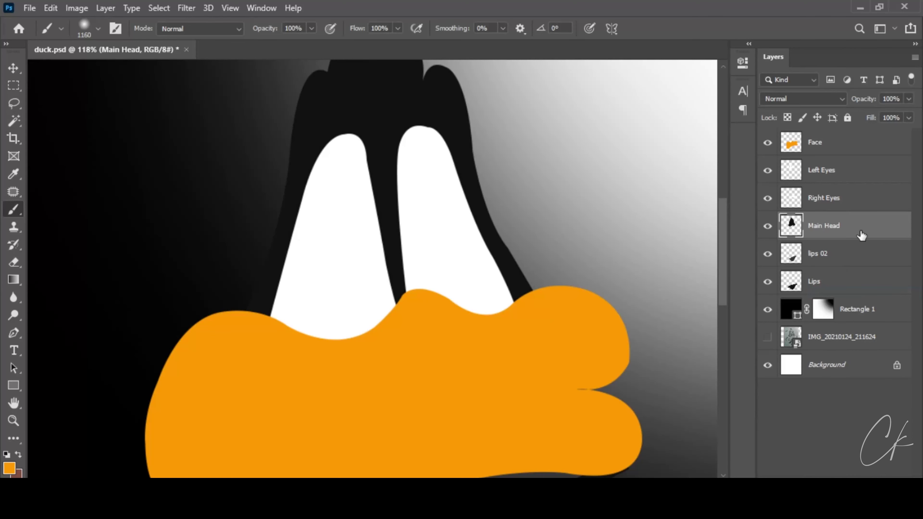
pyautogui.hotkey('ctrl', '0')
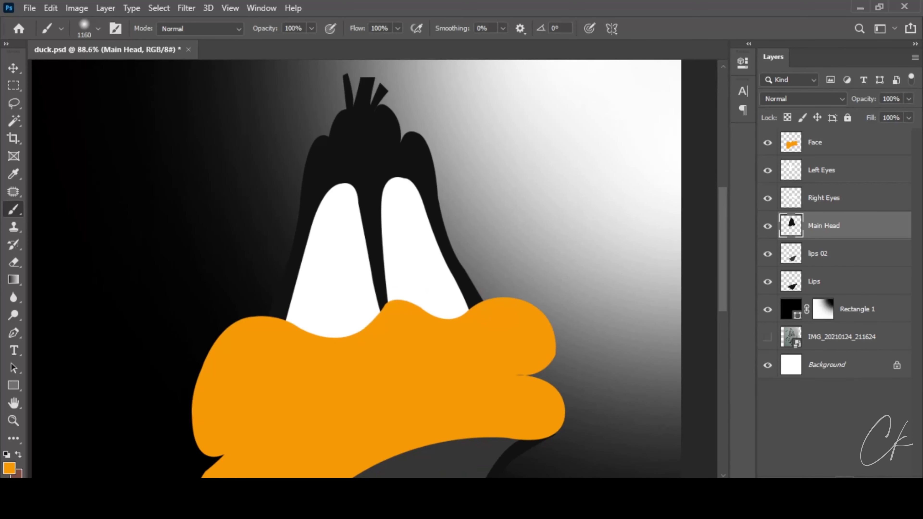
# - Create a new blank Layer 1 clipped to Main Head
pyautogui.click(809, 470)
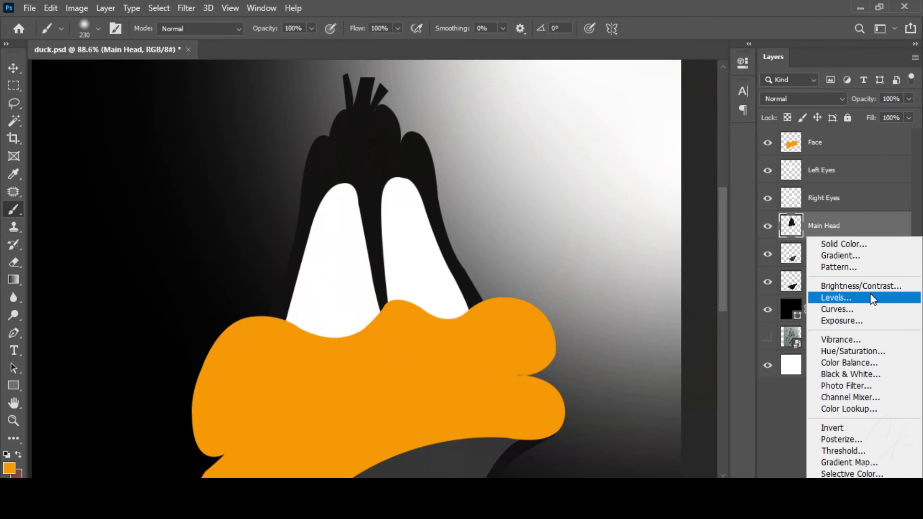
pyautogui.press('Escape')
pyautogui.hotkey('ctrl', 'shift', 'alt', 'n')
pyautogui.hotkey('ctrl', 'alt', 'g')
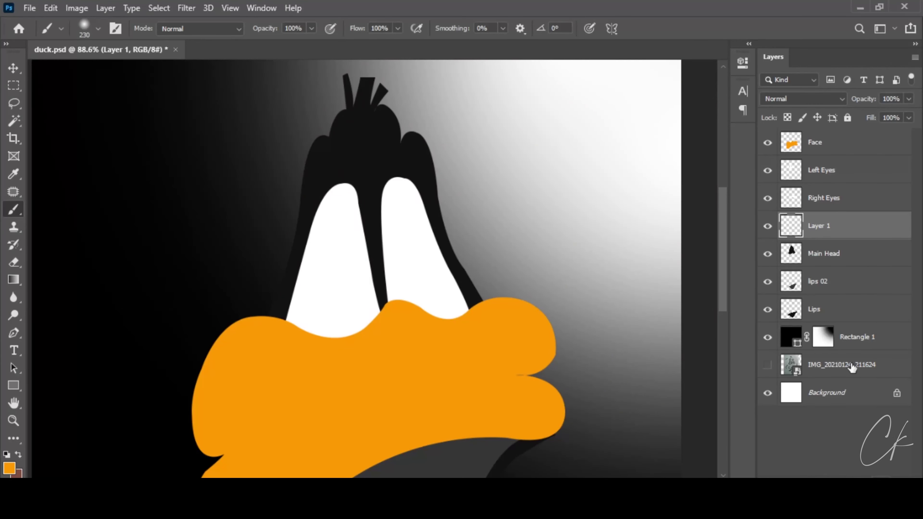
# - Set the painting colour to pure white and shrink the soft brush to about 20 px
pyautogui.moveTo(474, 194); pyautogui.dragTo(428, 206)
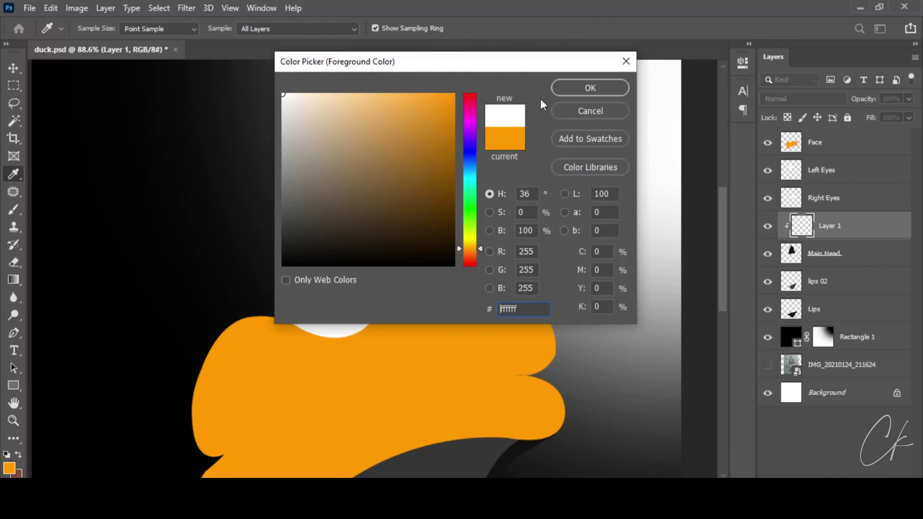
pyautogui.click(589, 87)
pyautogui.moveTo(510, 124)
pyautogui.mouseDown()
pyautogui.moveTo(469, 158)
pyautogui.moveTo(481, 227)
pyautogui.mouseUp()
pyautogui.scroll(3, 472, 223)
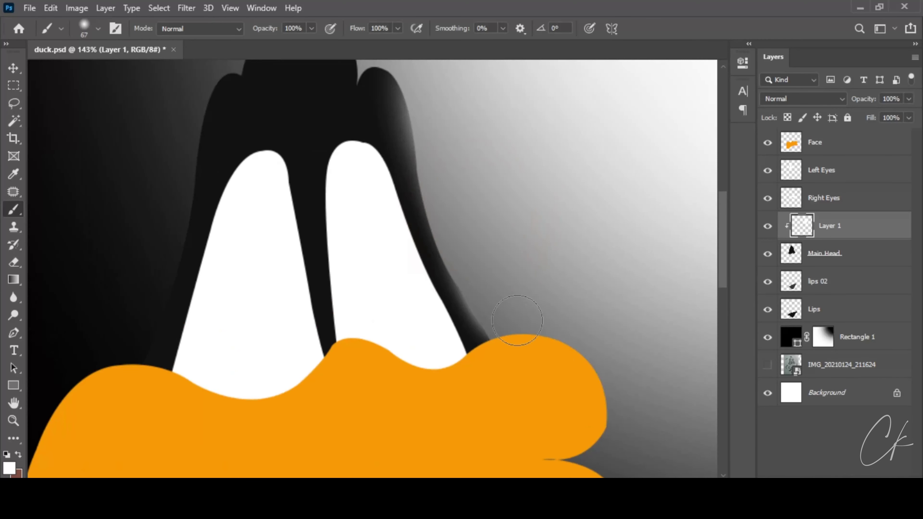
pyautogui.scroll(2, 446, 127)
pyautogui.moveTo(432, 134); pyautogui.dragTo(420, 124)
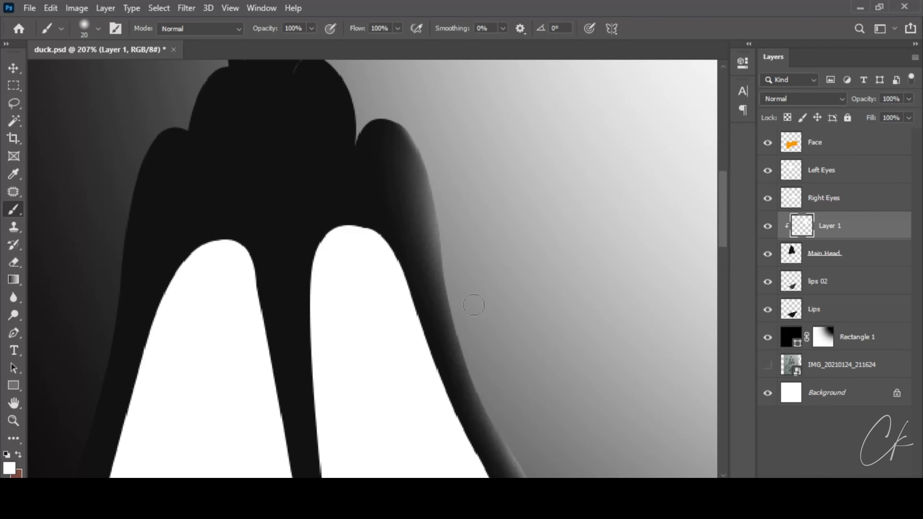
pyautogui.scroll(-5, 436, 167)
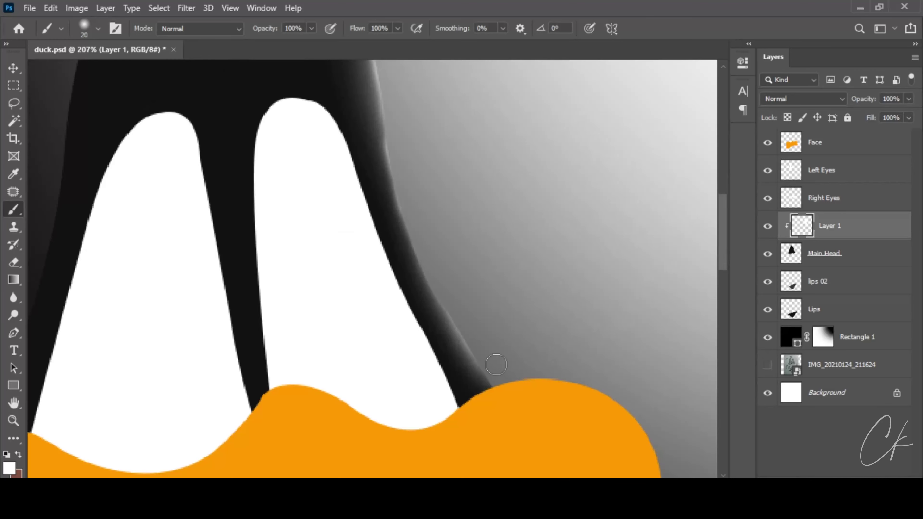
pyautogui.scroll(5, 480, 190)
pyautogui.scroll(3, 464, 275)
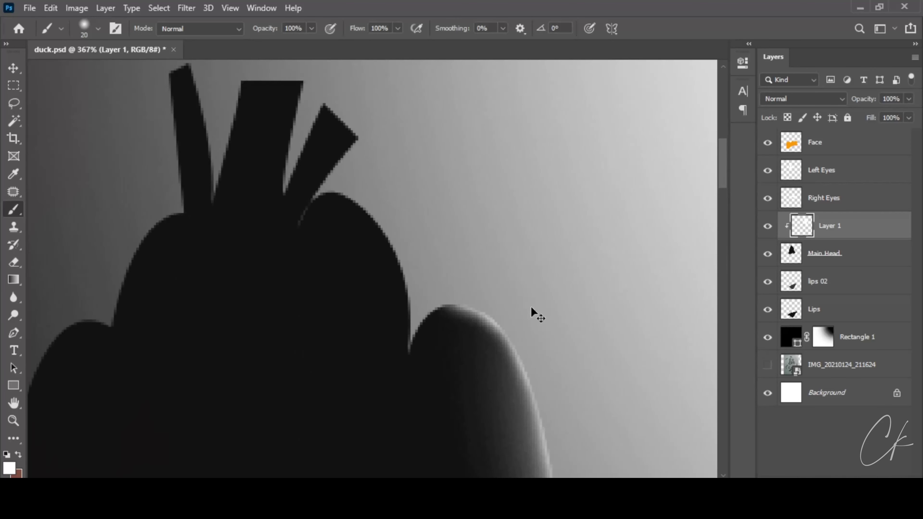
# - Resize the white brush to about 41 px
pyautogui.moveTo(494, 270); pyautogui.dragTo(519, 284)
pyautogui.scroll(-1, 418, 254)
pyautogui.moveTo(437, 268); pyautogui.dragTo(415, 278)
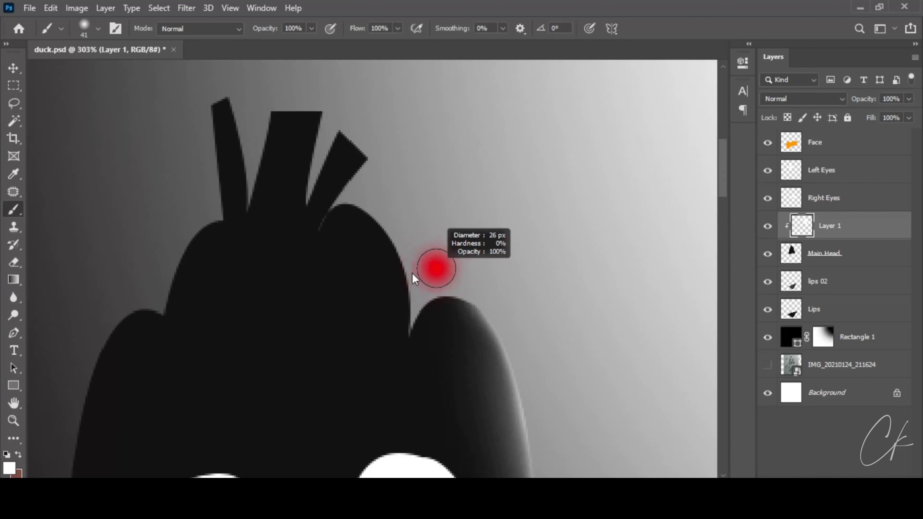
pyautogui.scroll(3, 407, 310)
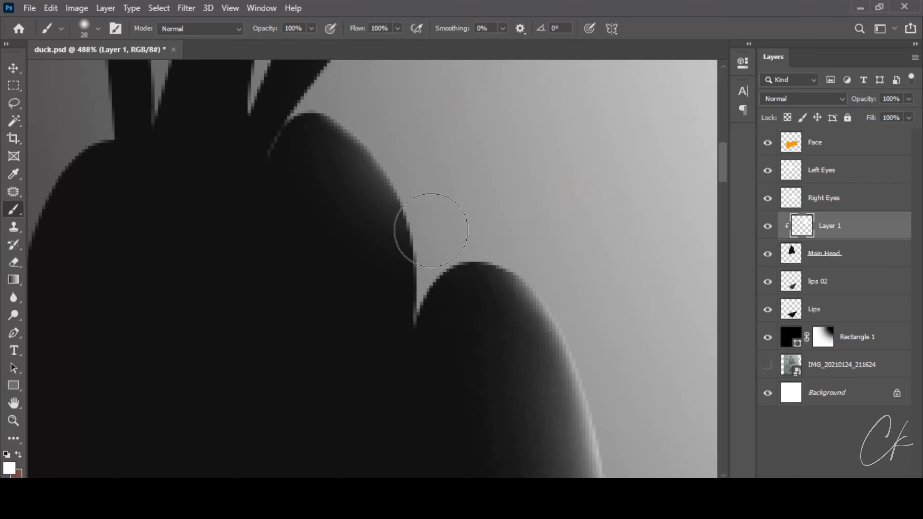
pyautogui.press('[')
pyautogui.press('[')
pyautogui.press('[')
pyautogui.press(']')
pyautogui.press(']')
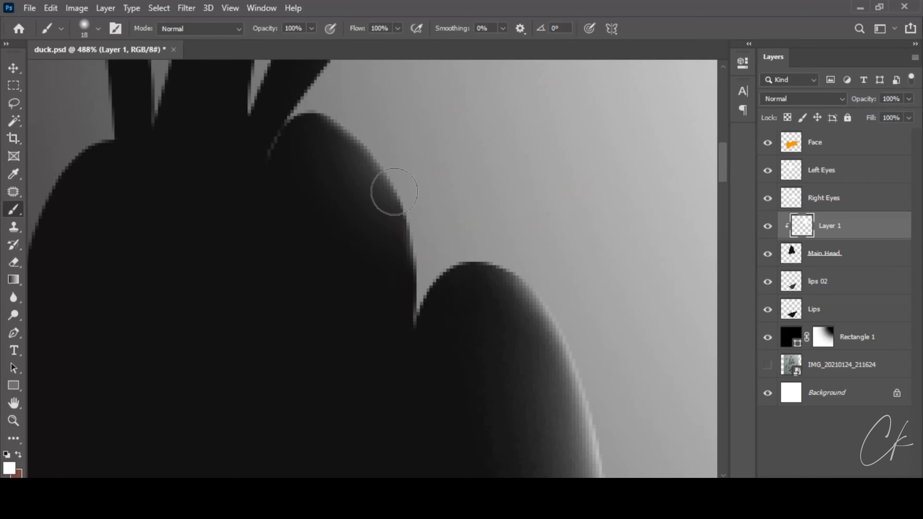
pyautogui.scroll(5, 388, 191)
# - Paint white highlights down the middle and right feathers, undoing a stray reddish stroke
pyautogui.moveTo(387, 109); pyautogui.dragTo(384, 232)
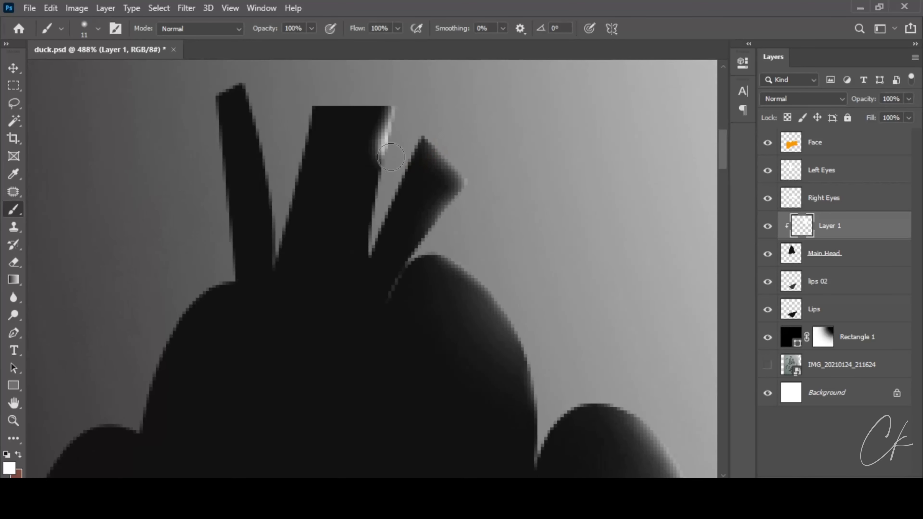
pyautogui.press('x')
pyautogui.moveTo(431, 142); pyautogui.dragTo(378, 267)
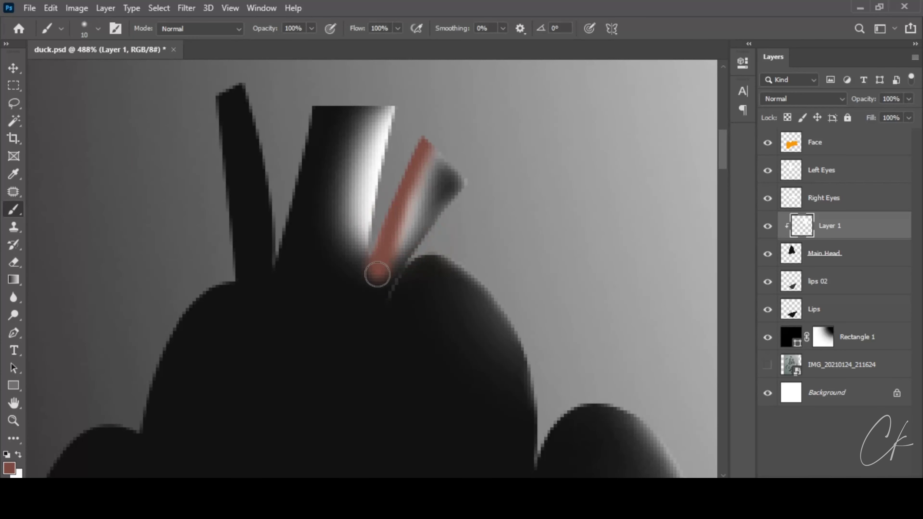
pyautogui.hotkey('ctrl', 'z')
# - Tone down and soften the feather highlights with an enlarged Eraser
pyautogui.press('e')
pyautogui.press(']')
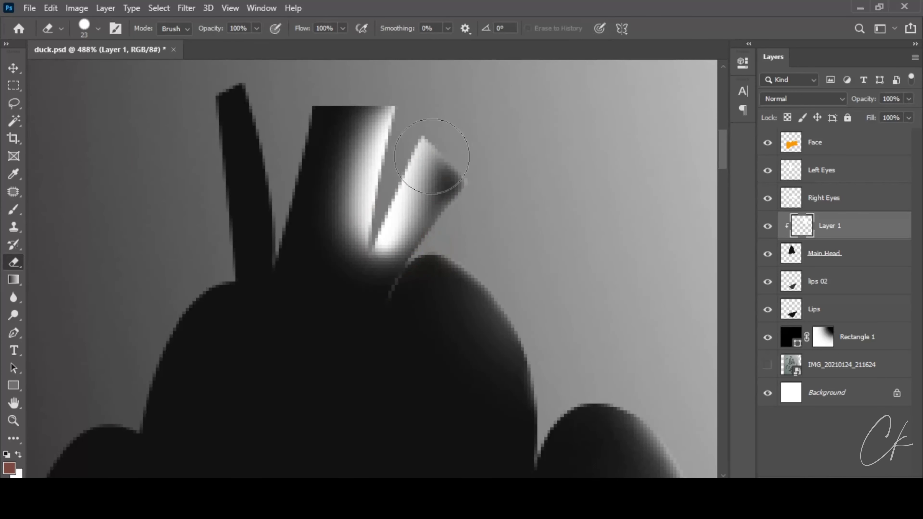
pyautogui.press(']')
pyautogui.moveTo(434, 144); pyautogui.dragTo(379, 262)
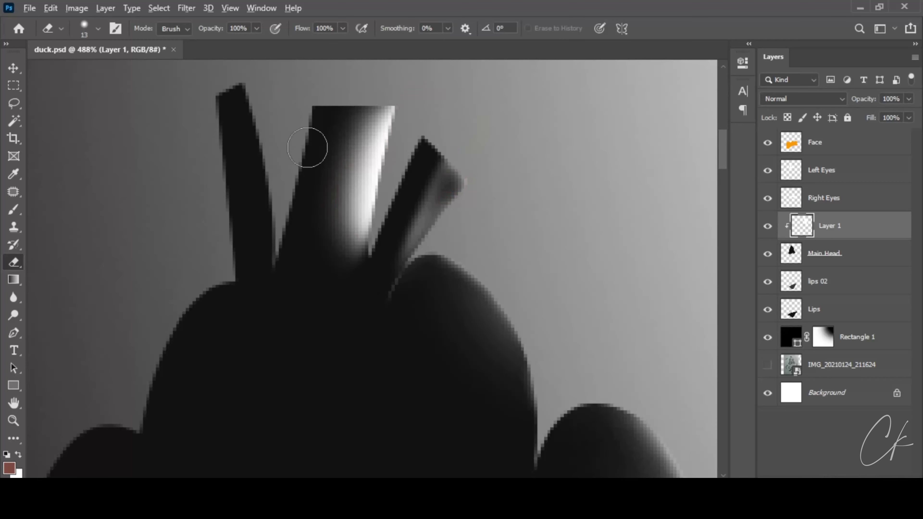
pyautogui.moveTo(309, 145); pyautogui.dragTo(340, 114)
pyautogui.press(']')
pyautogui.press(']')
pyautogui.scroll(-2, 279, 169)
pyautogui.moveTo(280, 168)
pyautogui.mouseDown()
pyautogui.moveTo(258, 144)
pyautogui.moveTo(268, 154)
pyautogui.moveTo(264, 134)
pyautogui.mouseUp()
# - Dab the right feather tip and try a white highlight between the first two feathers, erasing it
pyautogui.press('b')
pyautogui.scroll(2, 442, 172)
pyautogui.press(']')
pyautogui.click(416, 167)
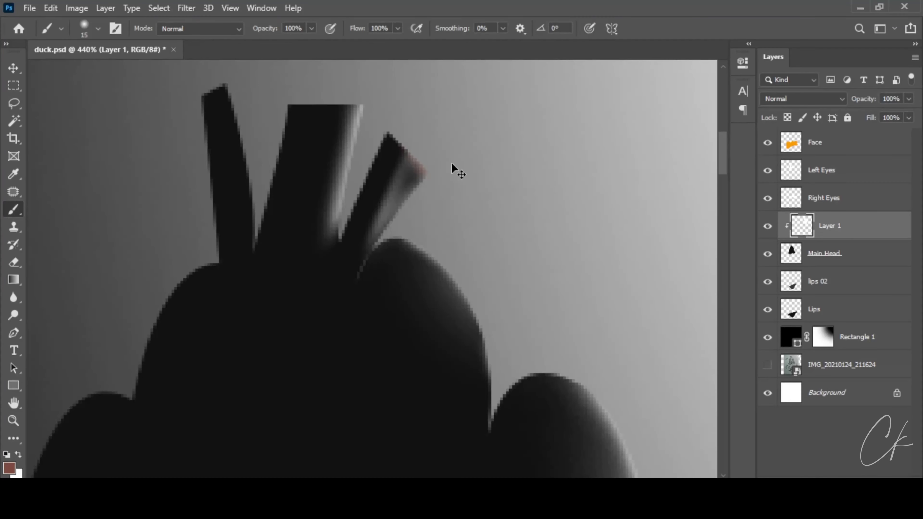
pyautogui.press('x')
pyautogui.scroll(-2, 291, 127)
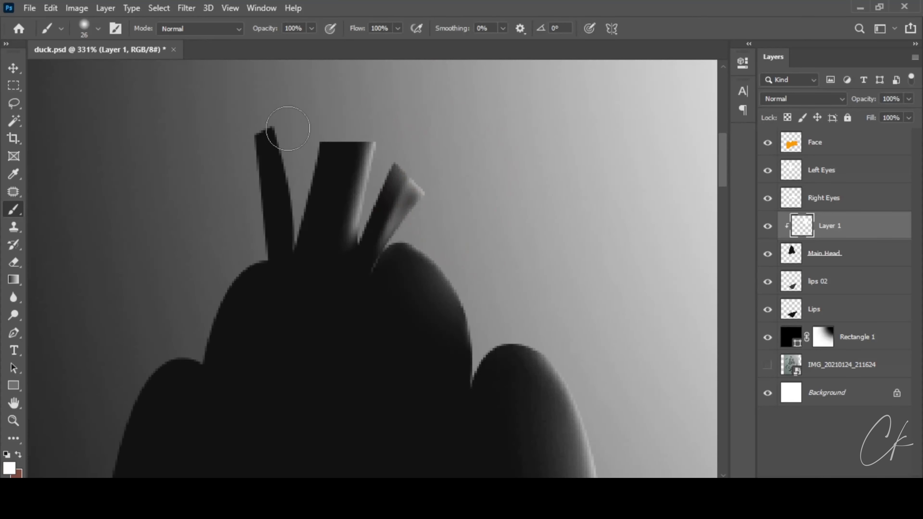
pyautogui.moveTo(295, 218); pyautogui.dragTo(303, 277)
pyautogui.press('e')
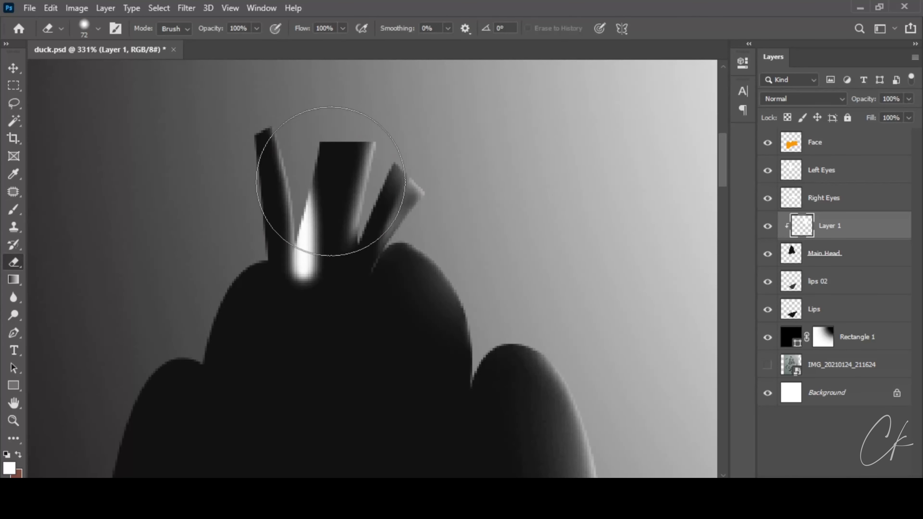
pyautogui.moveTo(320, 206); pyautogui.dragTo(311, 295)
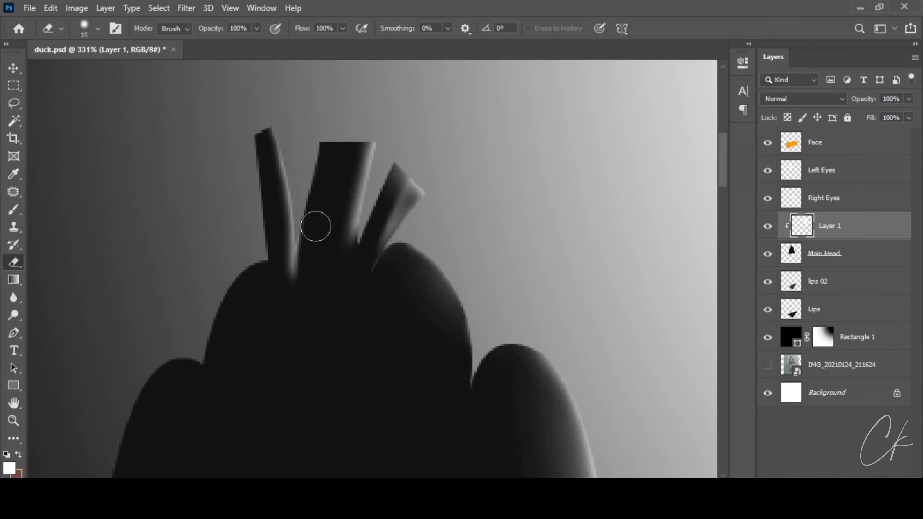
# - Try a white highlight along the head edge, then undo it
pyautogui.scroll(-5, 345, 278)
pyautogui.scroll(3, 345, 278)
pyautogui.press('b')
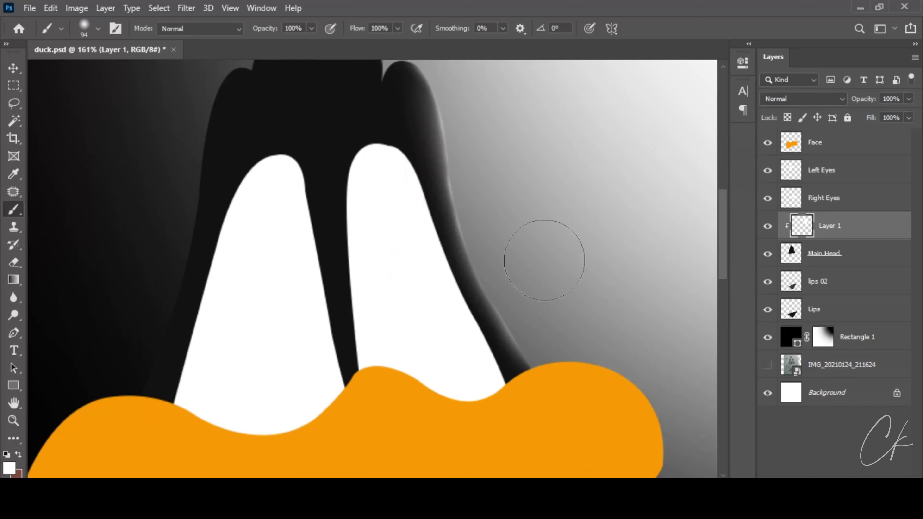
pyautogui.scroll(1, 540, 252)
pyautogui.scroll(-1, 438, 166)
pyautogui.moveTo(444, 175); pyautogui.dragTo(495, 326)
pyautogui.hotkey('ctrl', 'z')
pyautogui.scroll(-1, 505, 182)
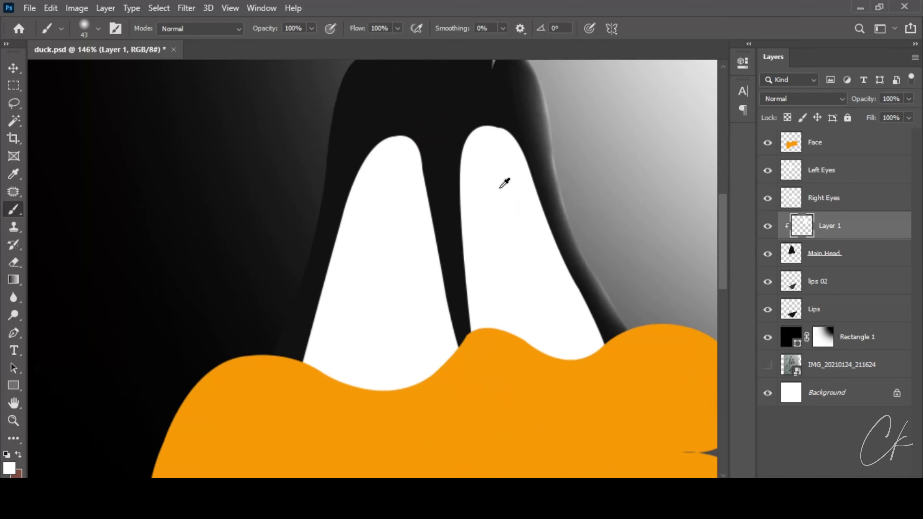
# - On Layer 2, clipped to Right Eyes, paint black shading over the right eye's outer edge
pyautogui.hotkey('alt', ']')
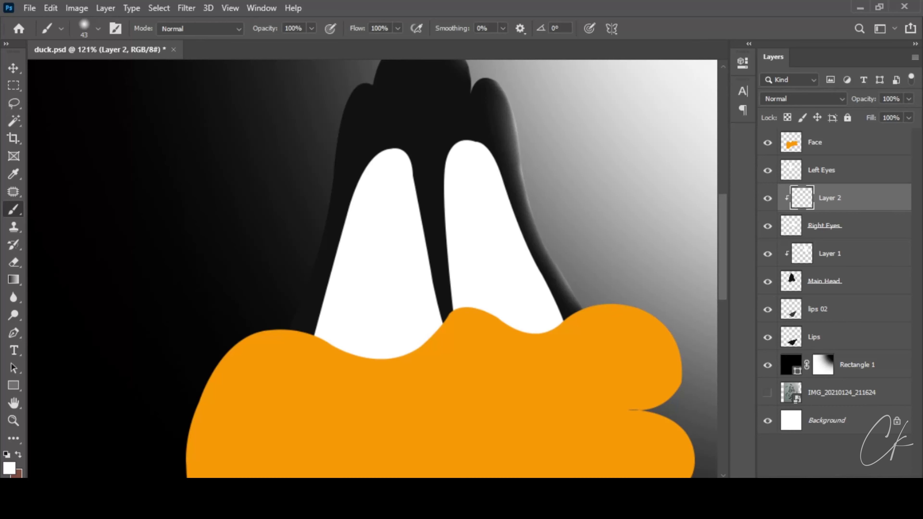
pyautogui.scroll(3, 474, 127)
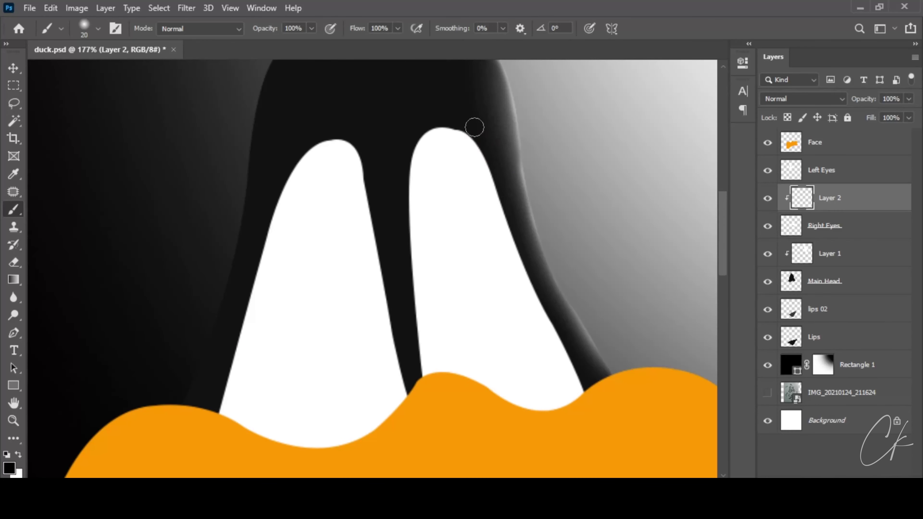
pyautogui.scroll(-3, 440, 111)
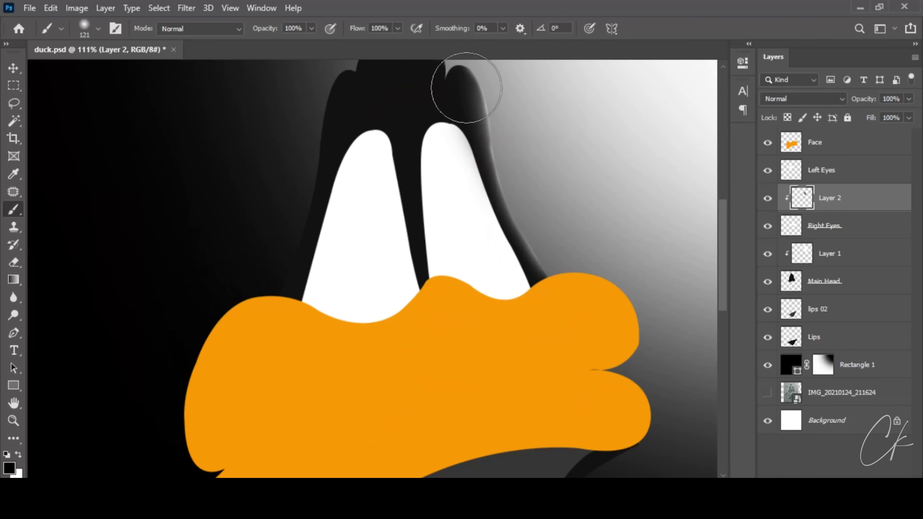
pyautogui.moveTo(521, 159); pyautogui.dragTo(541, 336)
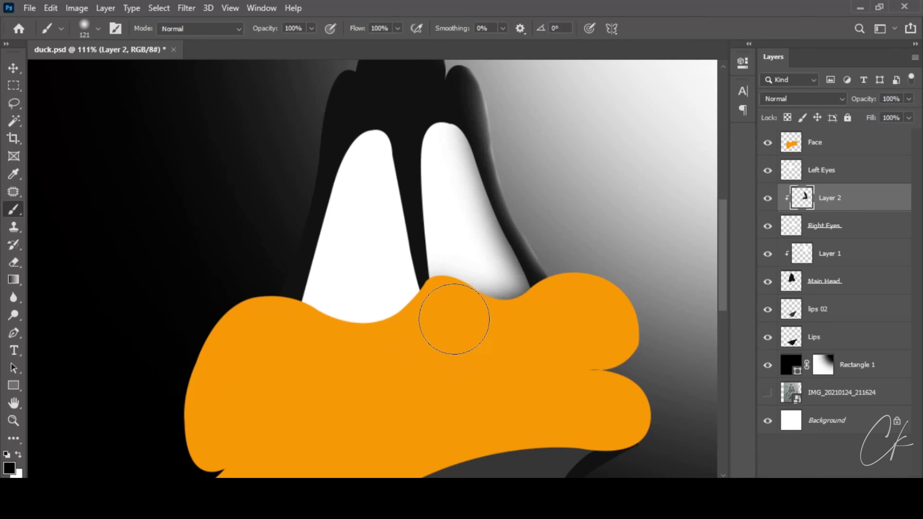
pyautogui.scroll(3, 536, 340)
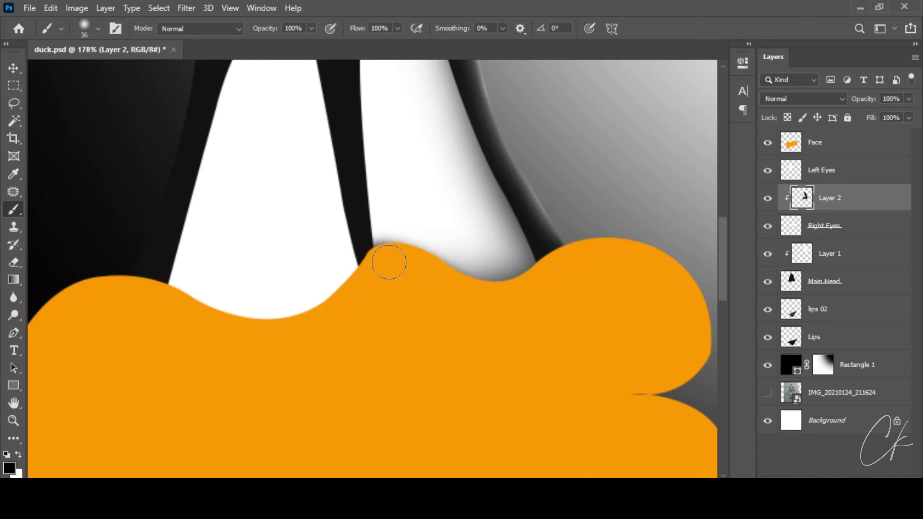
pyautogui.scroll(-3, 389, 261)
pyautogui.scroll(2, 531, 155)
pyautogui.rightClick(571, 181)
pyautogui.press('Escape')
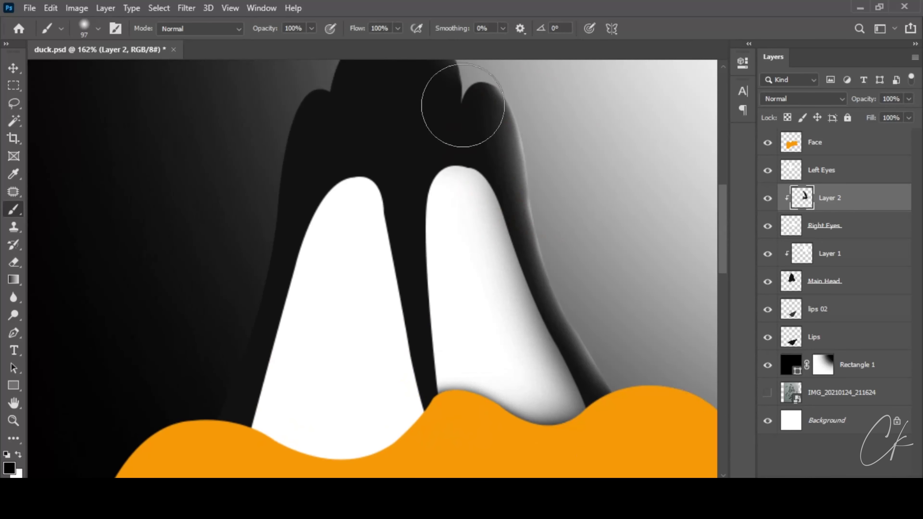
pyautogui.moveTo(463, 105); pyautogui.dragTo(830, 265)
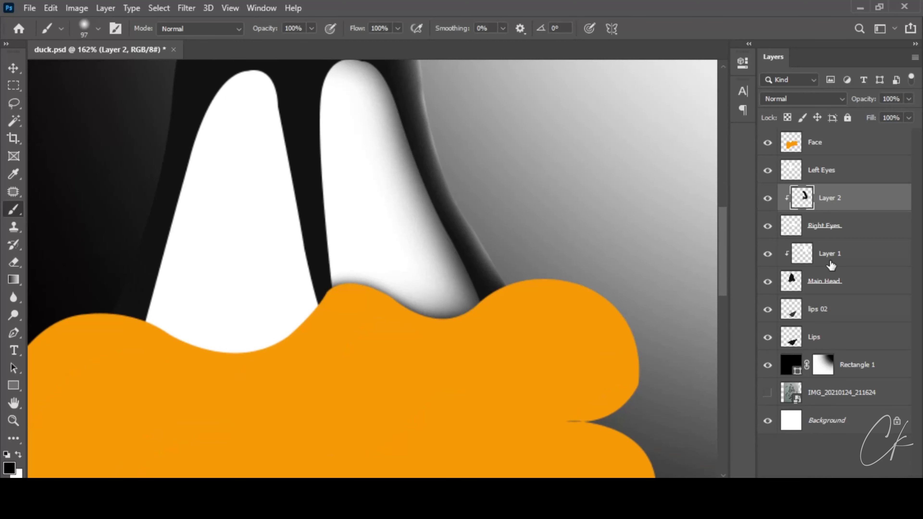
# - Add a new Layer 3 clipped to Face and sample the beak's orange as background colour
pyautogui.click(831, 143)
pyautogui.hotkey('ctrl', 'shift', 'alt', 'n')
pyautogui.hotkey('ctrl', 'alt', 'g')
pyautogui.hotkey('ctrl', '0')
pyautogui.click(18, 473)
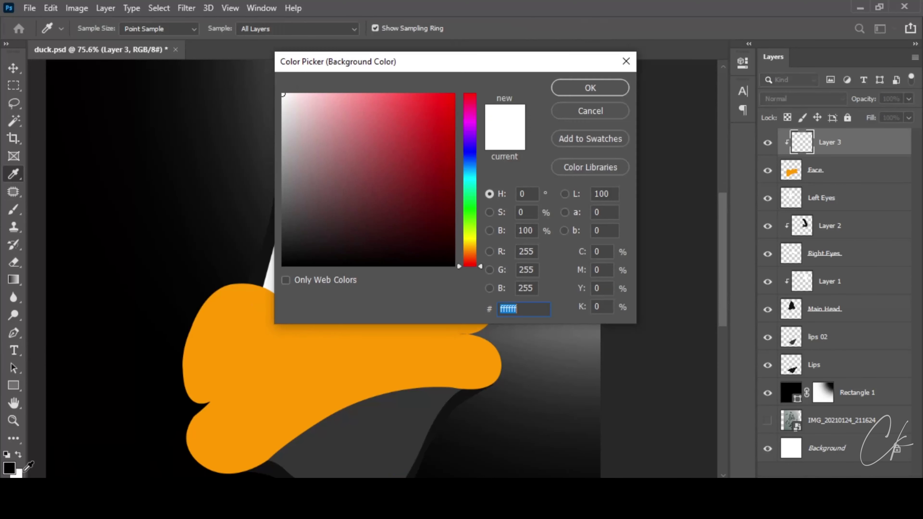
pyautogui.click(393, 332)
pyautogui.click(490, 212)
pyautogui.press('Return')
# - With a black brush, shade the right edge of the beak
pyautogui.press('b')
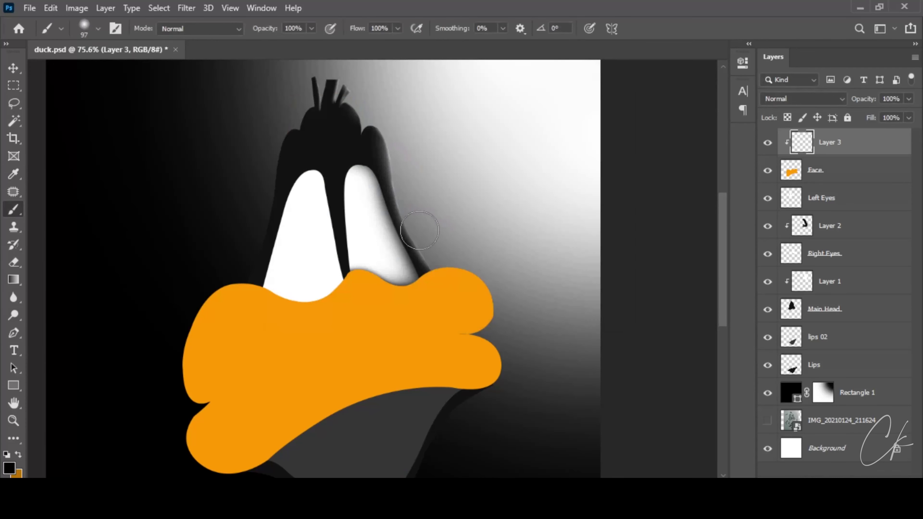
pyautogui.scroll(3, 501, 275)
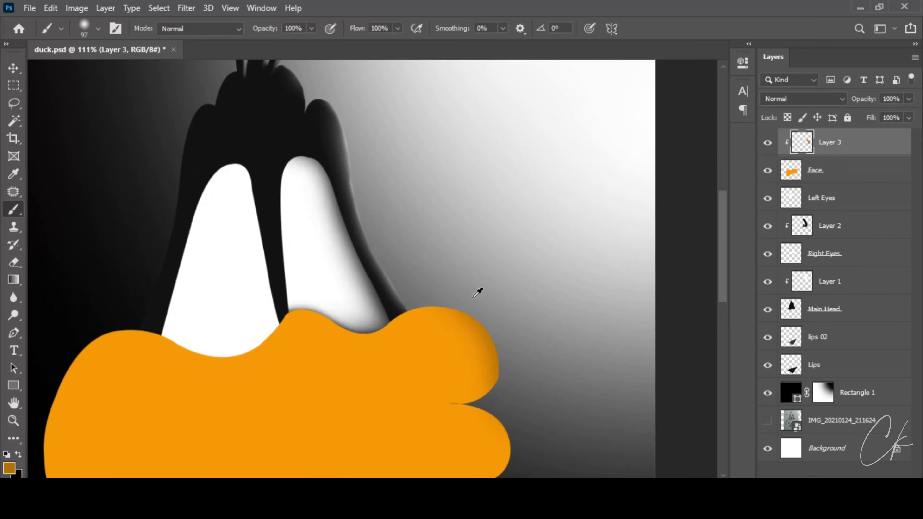
pyautogui.scroll(2, 374, 282)
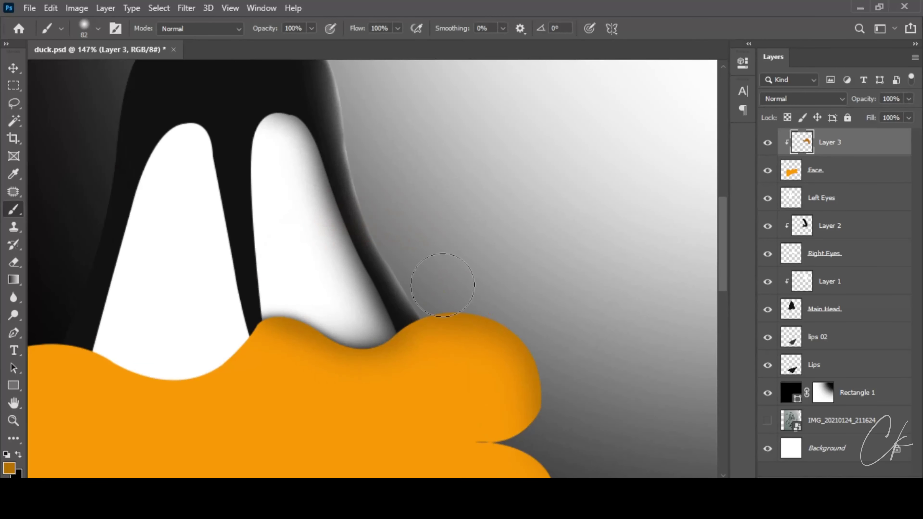
pyautogui.press('x')
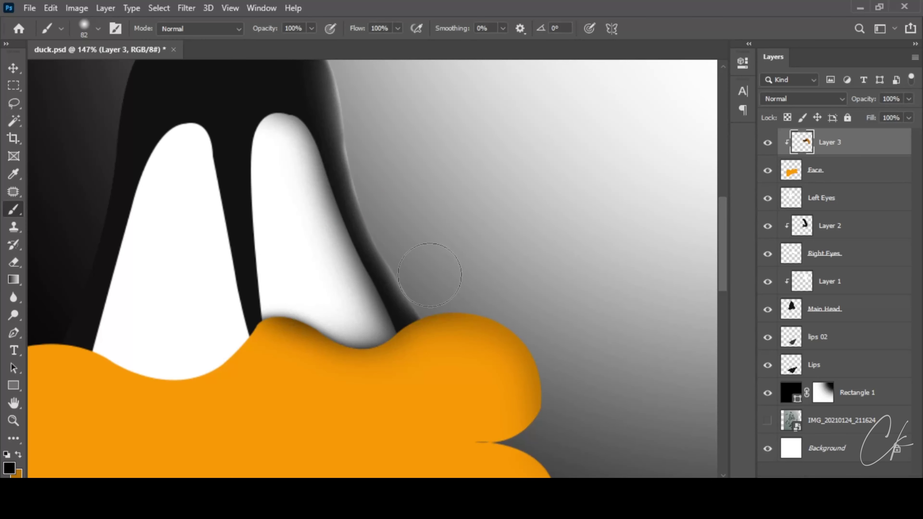
pyautogui.moveTo(546, 286); pyautogui.dragTo(505, 235)
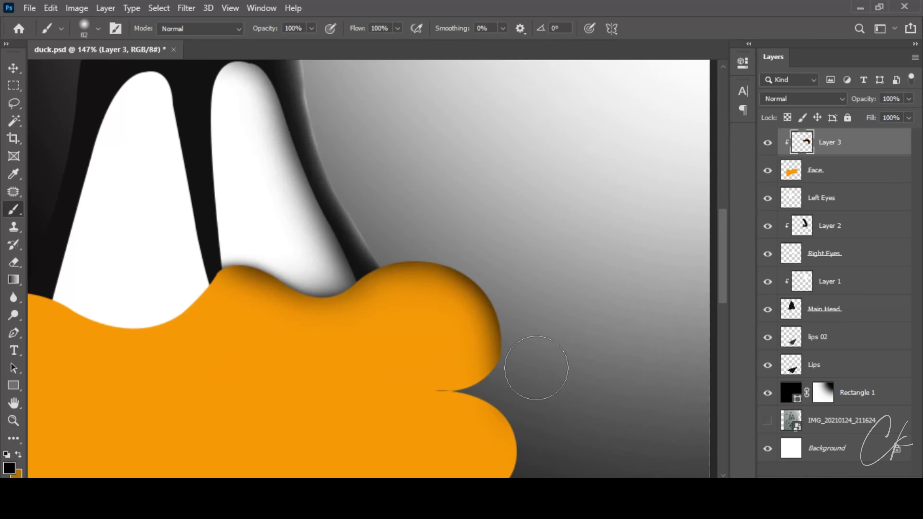
pyautogui.moveTo(536, 368); pyautogui.dragTo(509, 251)
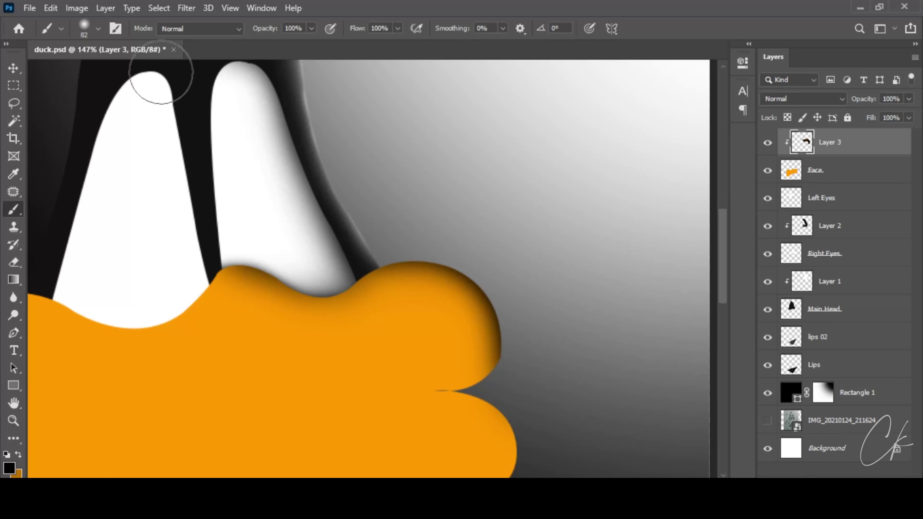
# - Shade the beak's upper and upper-left edges, shrinking then widening the brush
pyautogui.scroll(3, 161, 87)
pyautogui.press('[')
pyautogui.press('[')
pyautogui.press('[')
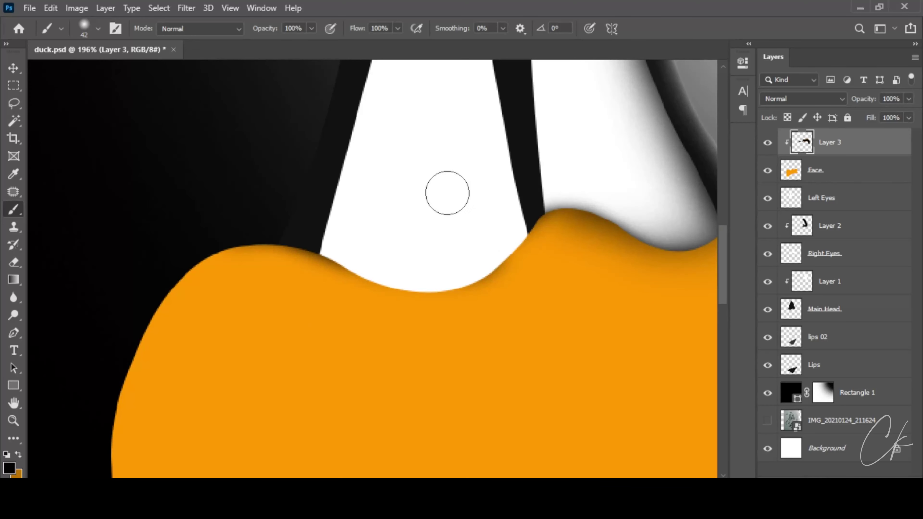
pyautogui.moveTo(447, 194); pyautogui.dragTo(416, 270)
pyautogui.scroll(-2, 416, 270)
pyautogui.press(']')
pyautogui.press(']')
pyautogui.press(']')
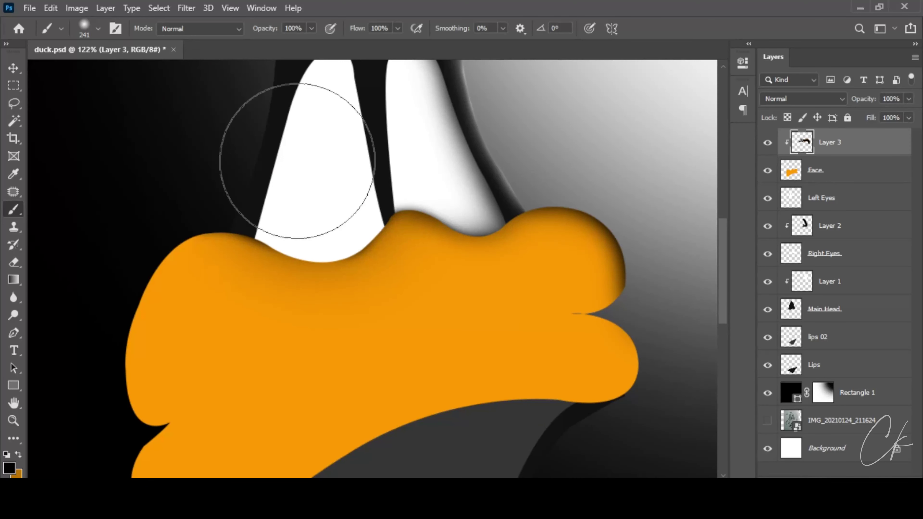
pyautogui.scroll(-2, 297, 161)
pyautogui.moveTo(367, 157)
pyautogui.mouseDown()
pyautogui.moveTo(245, 230)
pyautogui.moveTo(245, 330)
pyautogui.mouseUp()
# - Shade along the beak's lower edge out to its tip with a smaller brush
pyautogui.scroll(2, 255, 320)
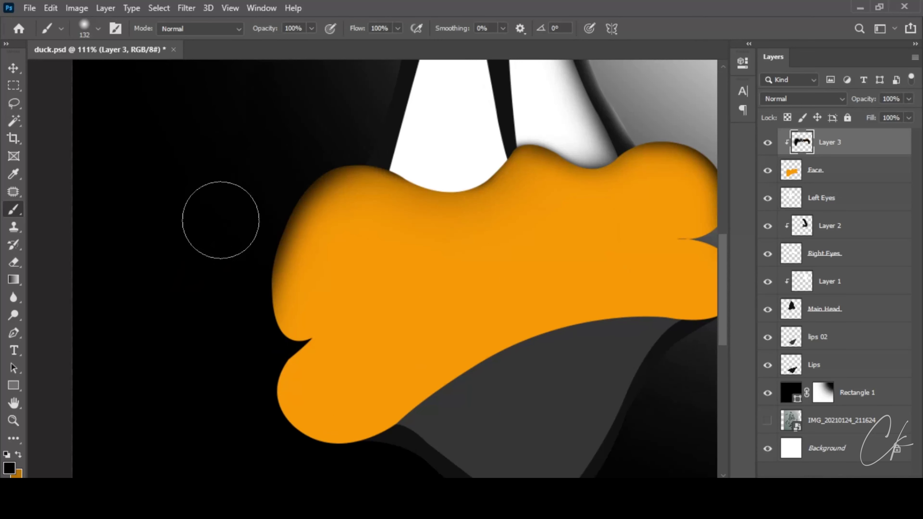
pyautogui.scroll(-3, 210, 291)
pyautogui.moveTo(259, 408); pyautogui.dragTo(538, 287)
pyautogui.hscroll(3, 618, 254)
pyautogui.press('[')
pyautogui.press('[')
pyautogui.press('[')
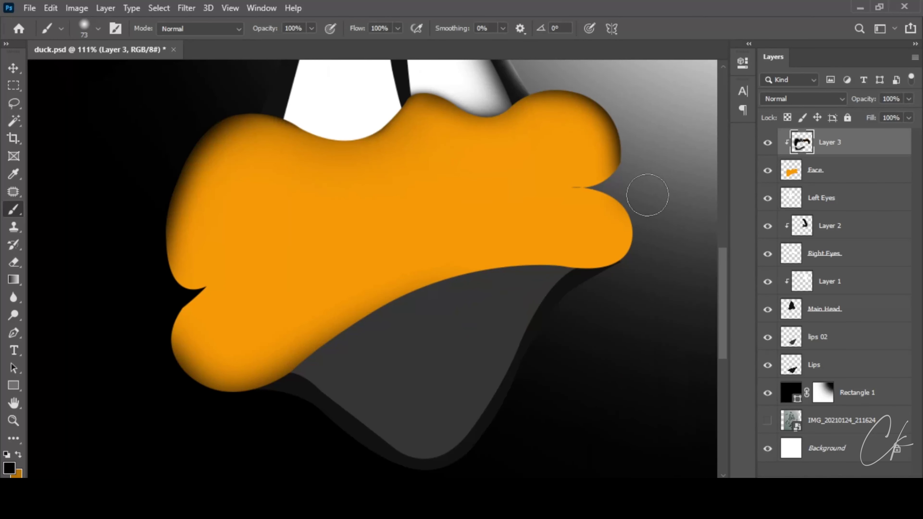
pyautogui.moveTo(645, 260)
pyautogui.mouseDown()
pyautogui.moveTo(354, 379)
pyautogui.moveTo(594, 288)
pyautogui.mouseUp()
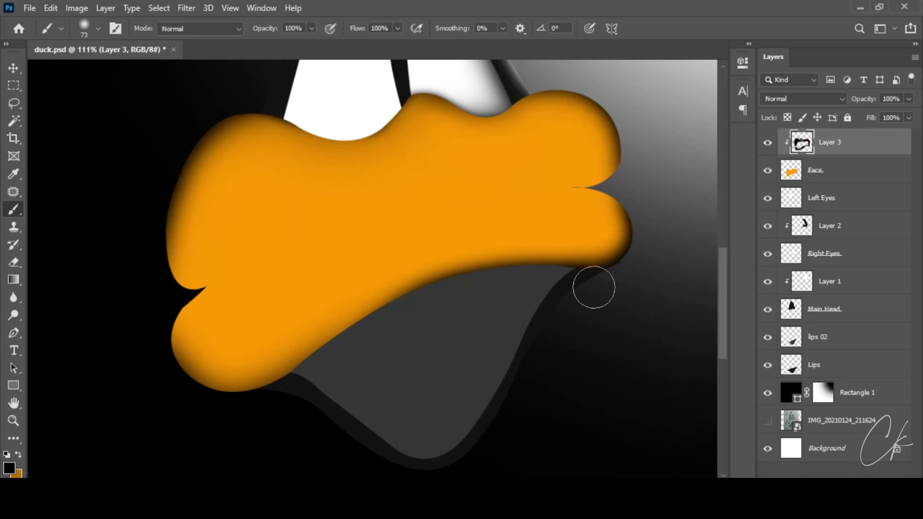
pyautogui.scroll(-2, 433, 350)
pyautogui.hscroll(-2, 433, 350)
pyautogui.press('[')
pyautogui.press('[')
pyautogui.press('[')
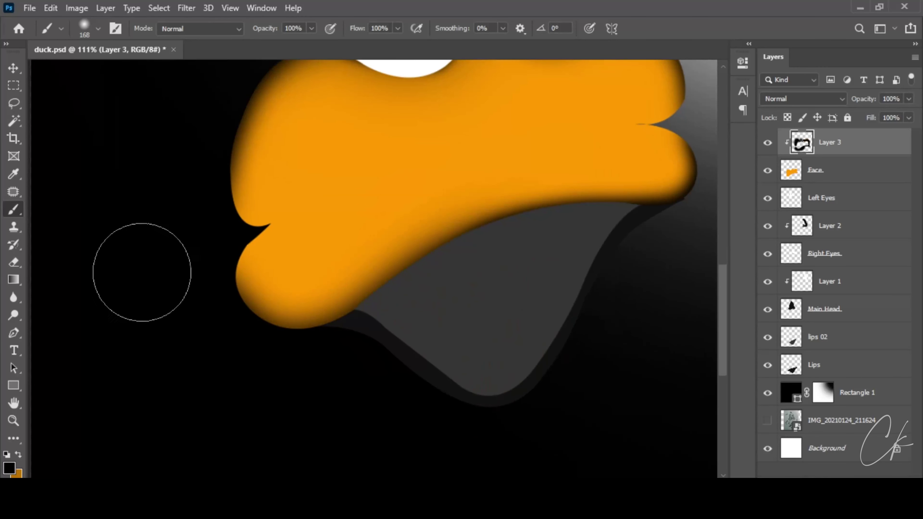
pyautogui.scroll(2, 267, 383)
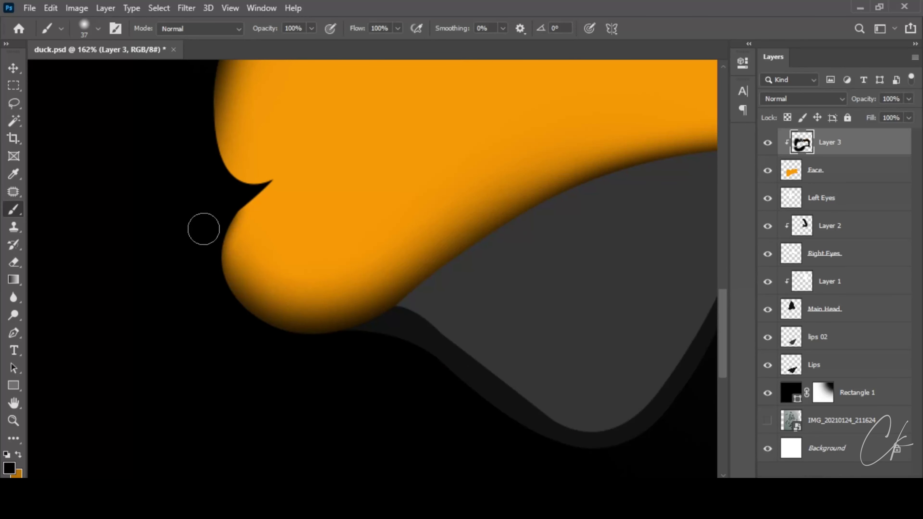
# - Paint a soft dark crease from the beak notch and taper its upper edge with a fine Eraser
pyautogui.scroll(3, 210, 194)
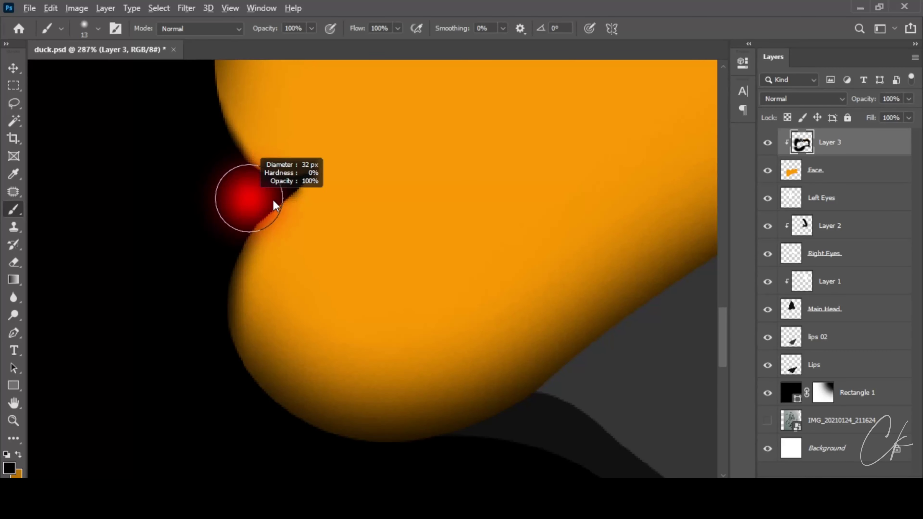
pyautogui.moveTo(262, 180); pyautogui.dragTo(418, 91)
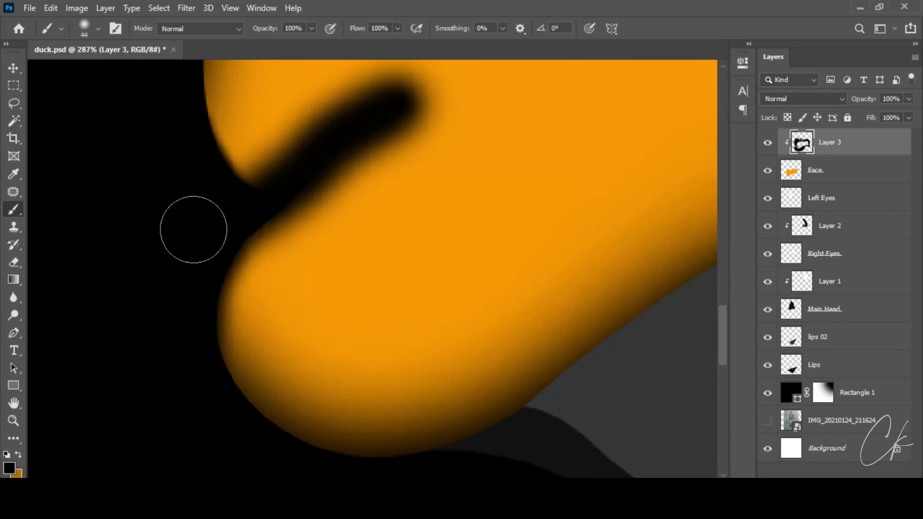
pyautogui.scroll(3, 210, 218)
pyautogui.press('e')
pyautogui.press('[')
pyautogui.press('[')
pyautogui.press('[')
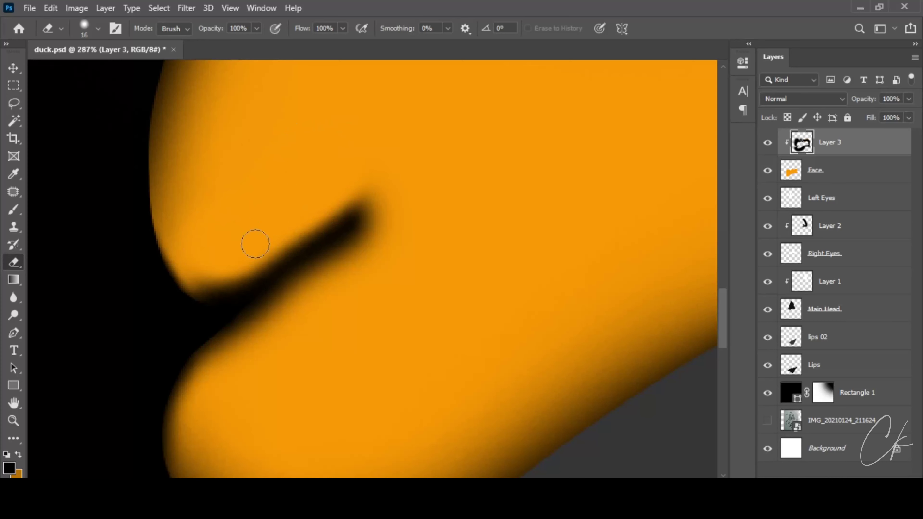
pyautogui.moveTo(253, 243)
pyautogui.mouseDown()
pyautogui.moveTo(256, 264)
pyautogui.moveTo(270, 248)
pyautogui.moveTo(240, 280)
pyautogui.moveTo(278, 254)
pyautogui.mouseUp()
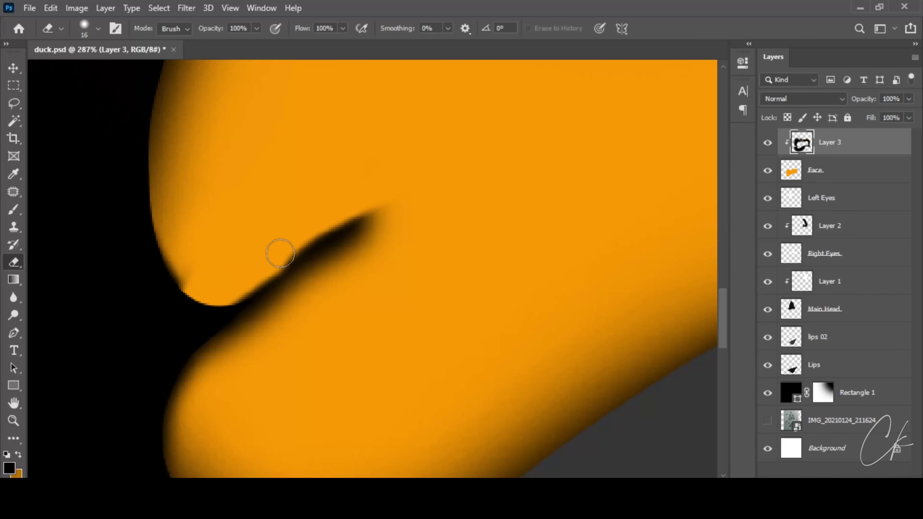
pyautogui.scroll(-1, 278, 253)
pyautogui.moveTo(334, 188)
pyautogui.mouseDown()
pyautogui.moveTo(360, 153)
pyautogui.moveTo(402, 243)
pyautogui.moveTo(377, 255)
pyautogui.moveTo(386, 242)
pyautogui.mouseUp()
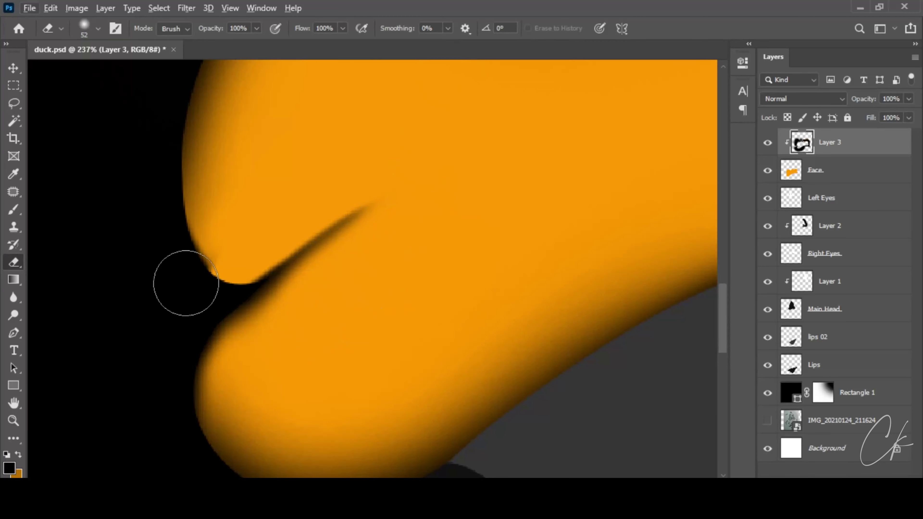
# - Return to the Brush, resize it, and darken the edges near the bill tip
pyautogui.press('b')
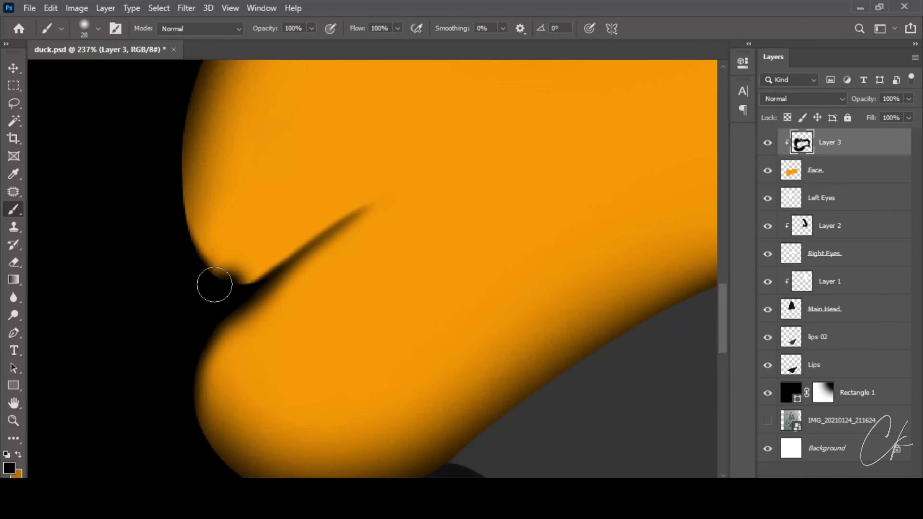
pyautogui.scroll(5, 214, 282)
pyautogui.moveTo(204, 305)
pyautogui.mouseDown()
pyautogui.moveTo(196, 305)
pyautogui.moveTo(271, 305)
pyautogui.mouseUp()
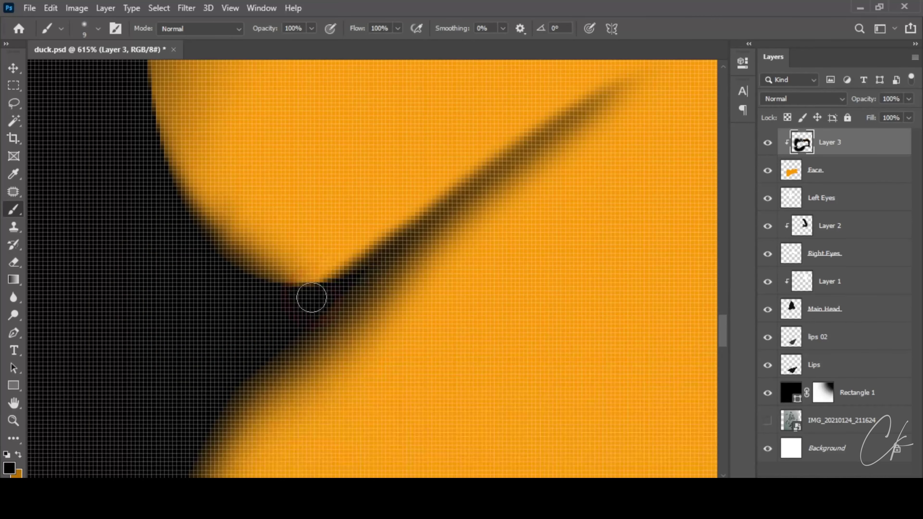
pyautogui.scroll(-5, 312, 287)
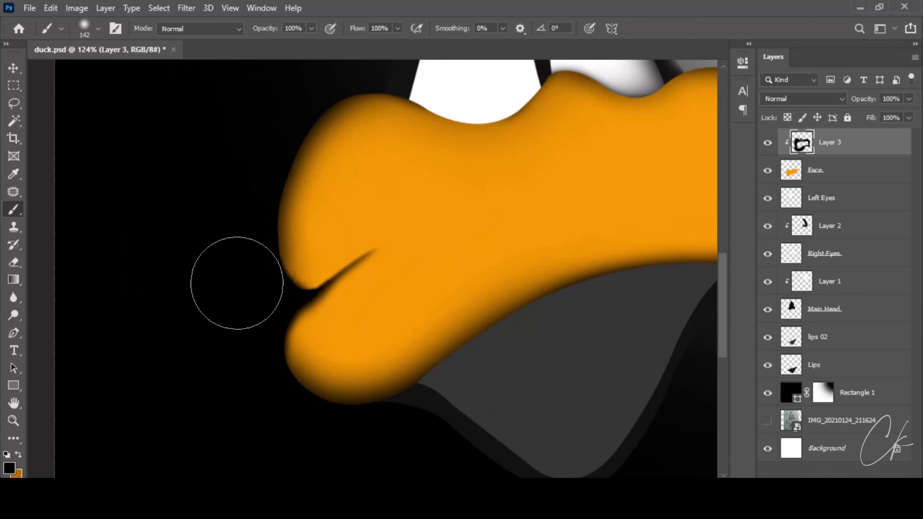
pyautogui.scroll(-5, 237, 283)
pyautogui.scroll(5, 439, 227)
pyautogui.moveTo(582, 225); pyautogui.dragTo(598, 329)
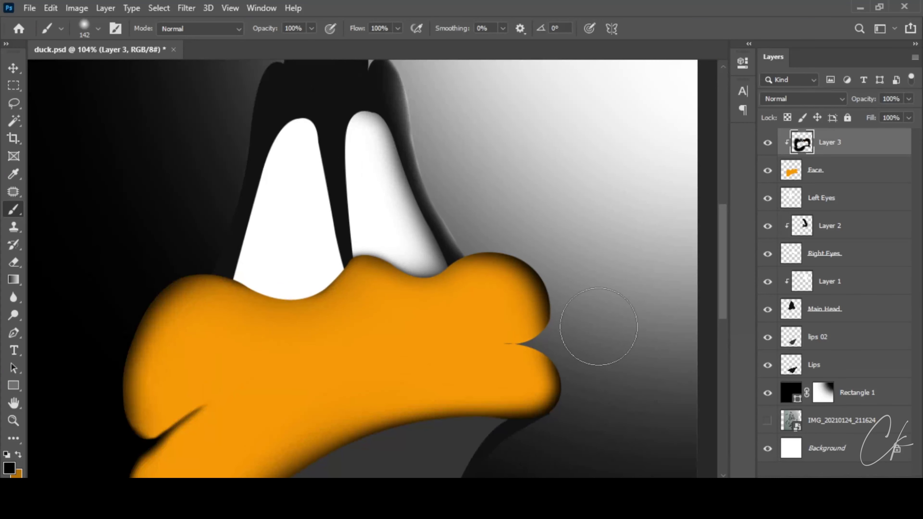
pyautogui.scroll(3, 577, 320)
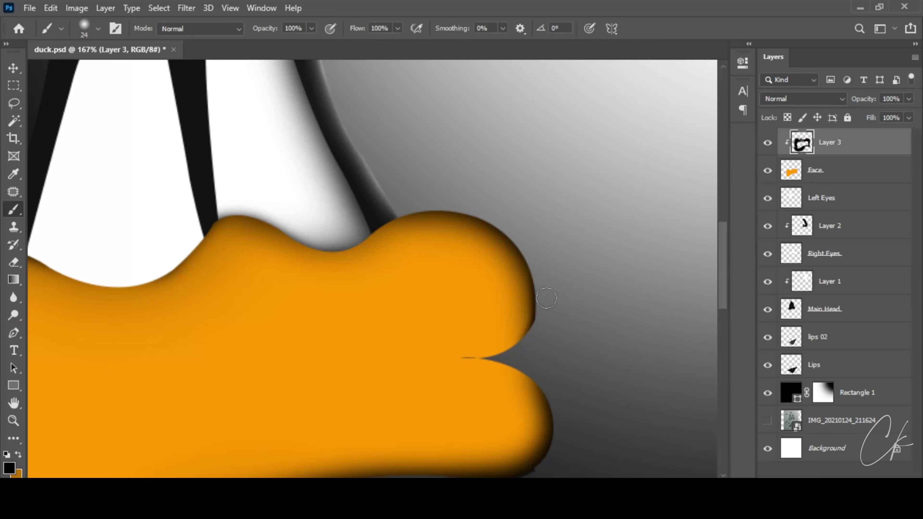
pyautogui.scroll(-2, 473, 255)
pyautogui.moveTo(567, 301); pyautogui.dragTo(581, 361)
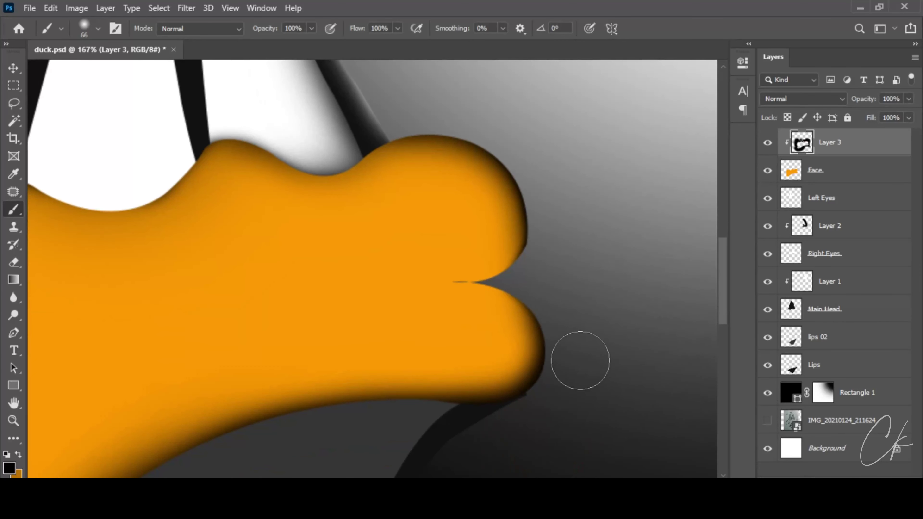
# - Add clipped Layer 4, set a darker orange background and white foreground, and shrink the brush
pyautogui.hotkey('ctrl', 'shift', 'alt', 'n')
pyautogui.click(17, 473)
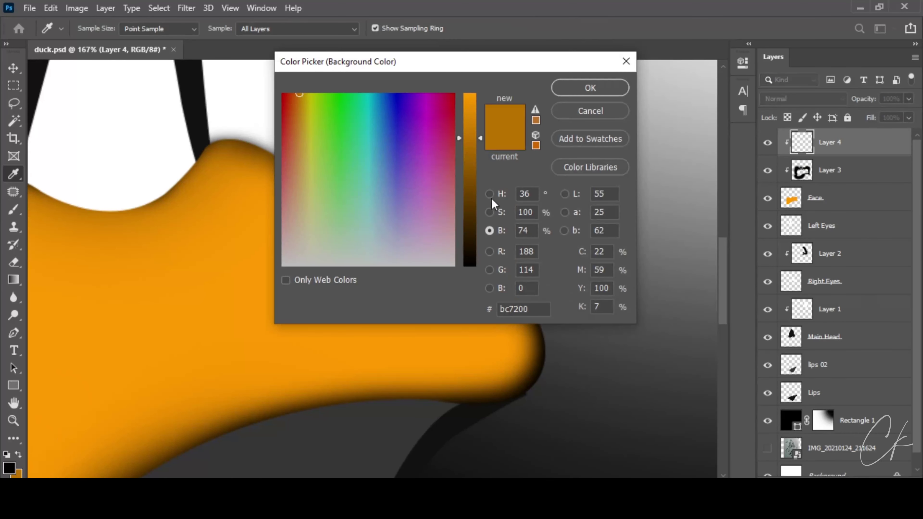
pyautogui.click(285, 89)
pyautogui.click(592, 86)
pyautogui.moveTo(588, 299); pyautogui.dragTo(571, 299)
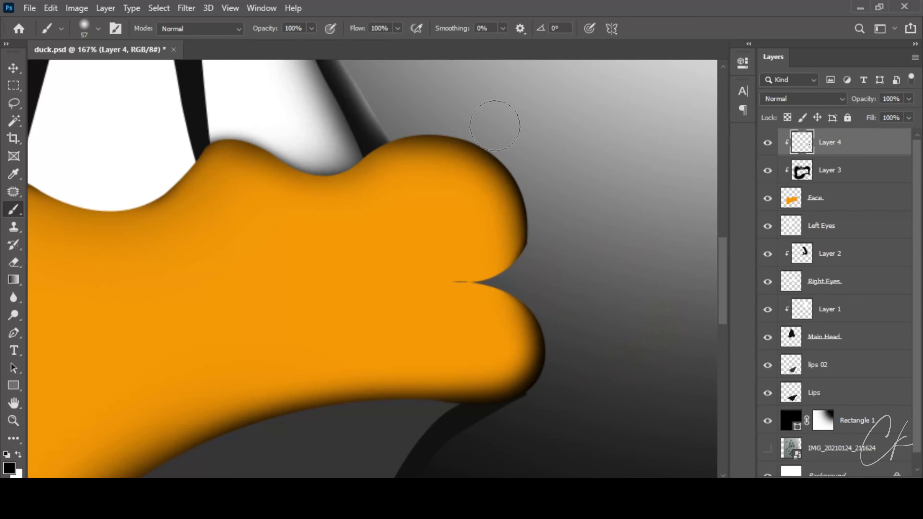
pyautogui.scroll(3, 545, 182)
pyautogui.moveTo(584, 208); pyautogui.dragTo(502, 171)
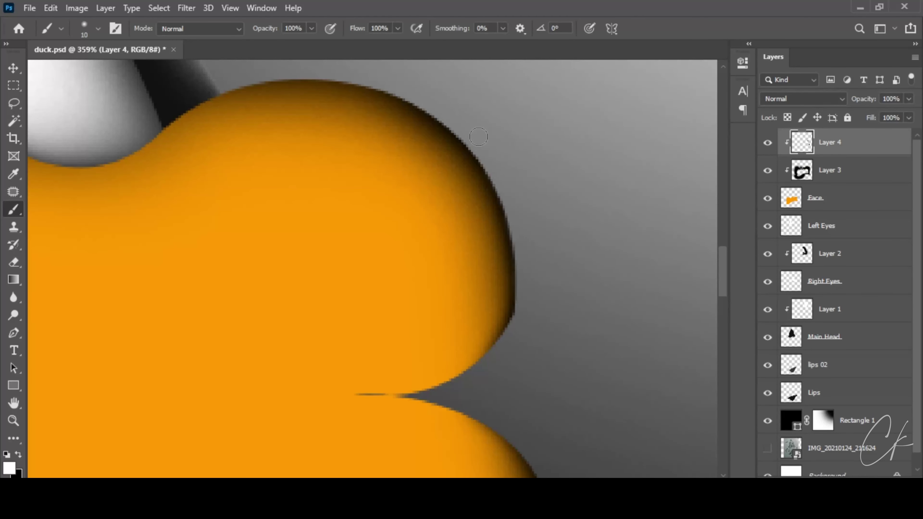
# - Paint a faint white rim along the beak's top and upper-right edge, redoing one stroke
pyautogui.moveTo(520, 173); pyautogui.dragTo(571, 222)
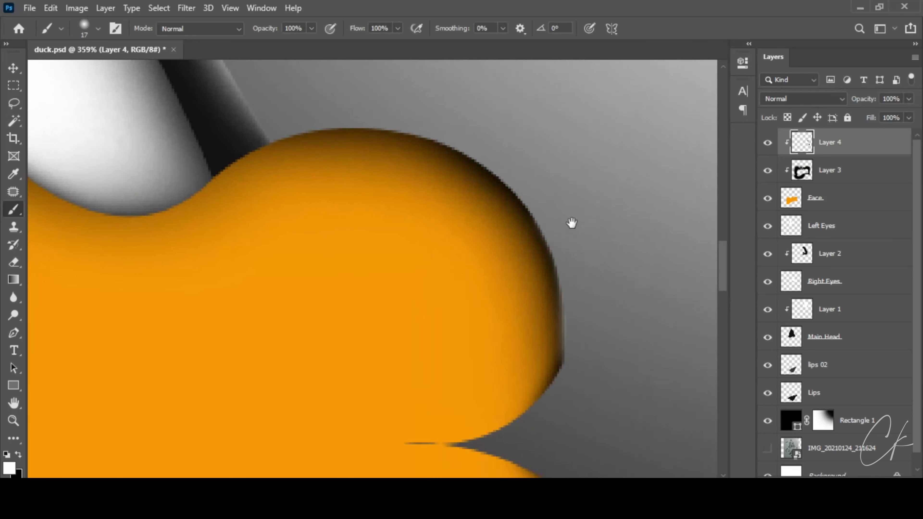
pyautogui.moveTo(327, 129); pyautogui.dragTo(436, 140)
pyautogui.hotkey('ctrl', 'z')
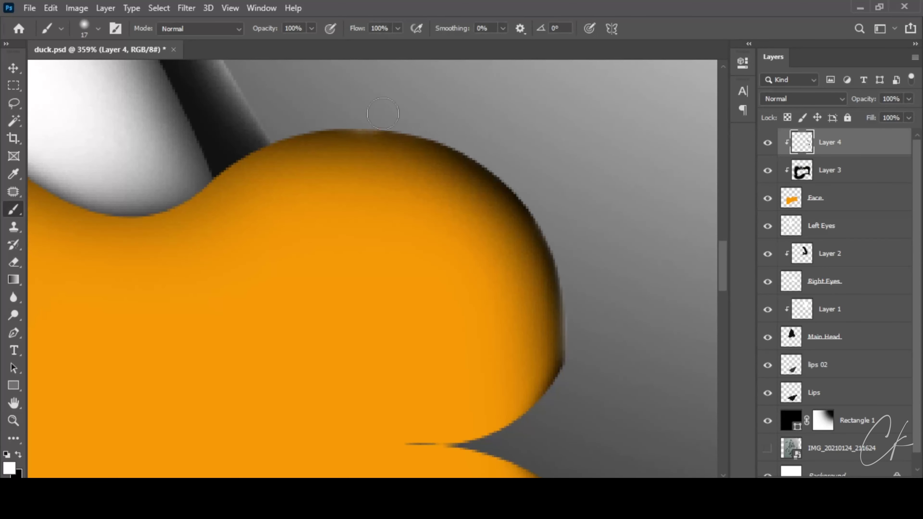
pyautogui.moveTo(363, 128); pyautogui.dragTo(549, 251)
pyautogui.scroll(-5, 563, 157)
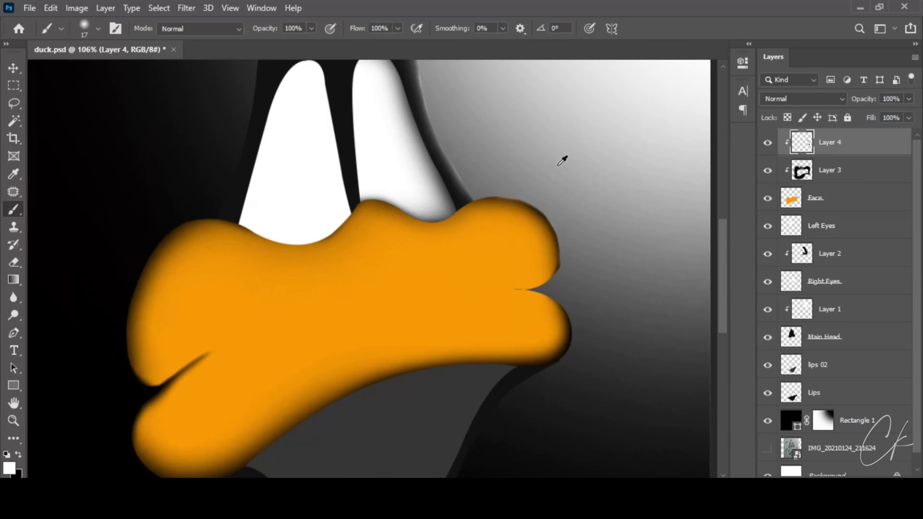
pyautogui.scroll(4, 546, 182)
# - Zoom out to review the whole duck and select the Left Eyes layer
pyautogui.press(']')
pyautogui.press(']')
pyautogui.press(']')
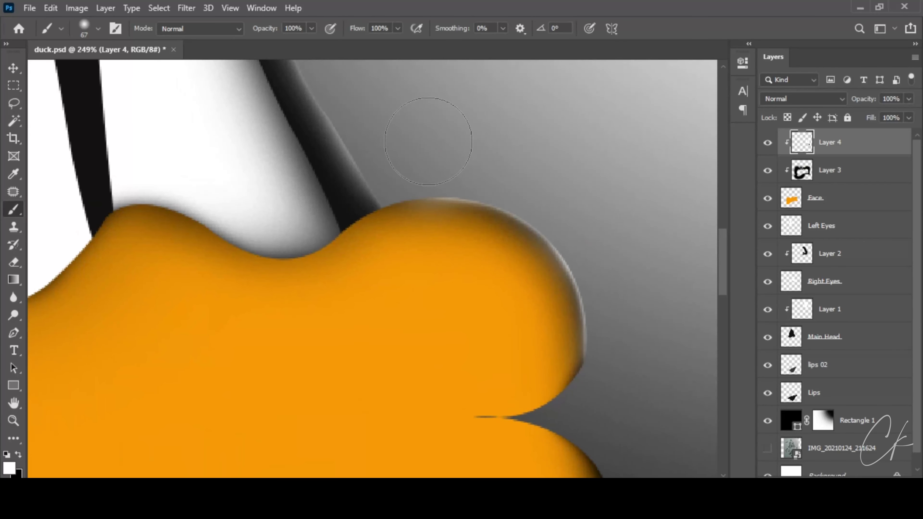
pyautogui.scroll(-5, 573, 113)
pyautogui.scroll(-5, 624, 243)
pyautogui.scroll(-3, 614, 201)
pyautogui.scroll(-3, 613, 200)
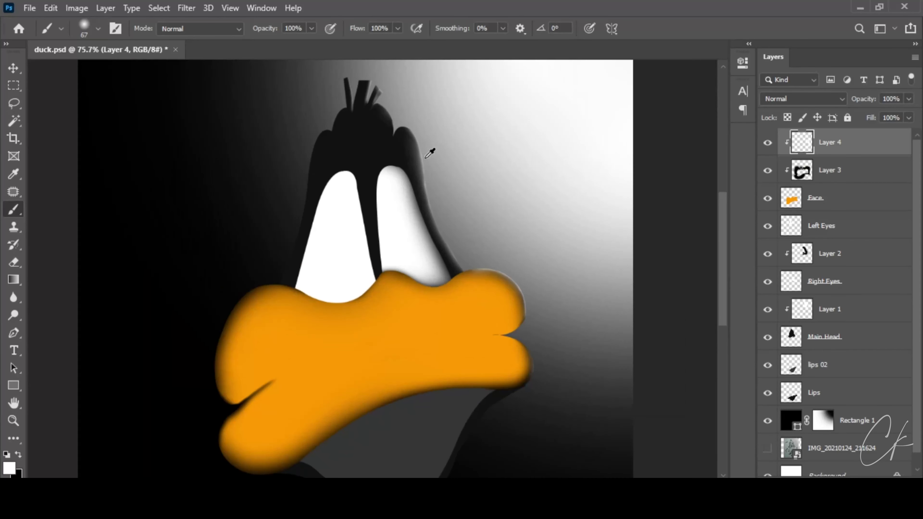
pyautogui.scroll(1, 500, 237)
pyautogui.scroll(2, 384, 210)
pyautogui.click(768, 227)
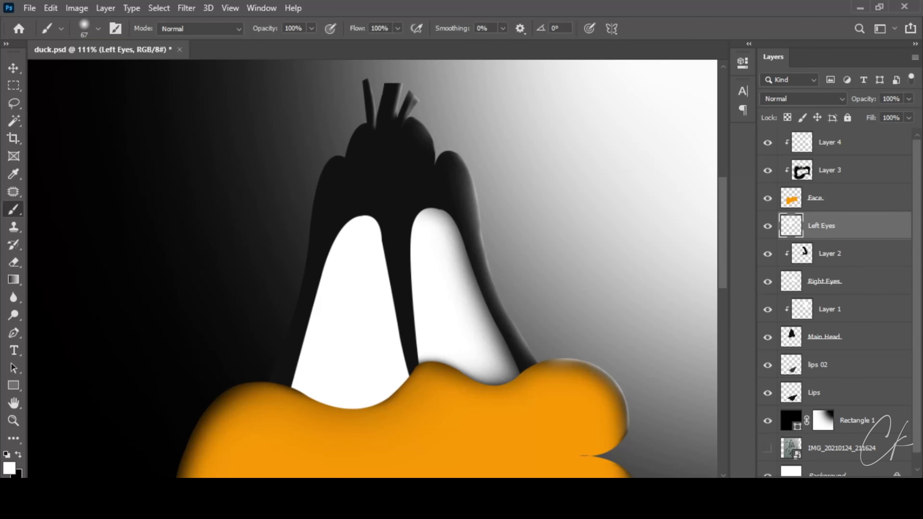
# - Add Layer 5 clipped to Left Eyes and shade the left eye's edges with soft black
pyautogui.hotkey('ctrl', 'shift', 'alt', 'n')
pyautogui.press('x')
pyautogui.moveTo(386, 215); pyautogui.dragTo(412, 303)
pyautogui.scroll(2, 413, 303)
pyautogui.press(']')
pyautogui.press(']')
pyautogui.press(']')
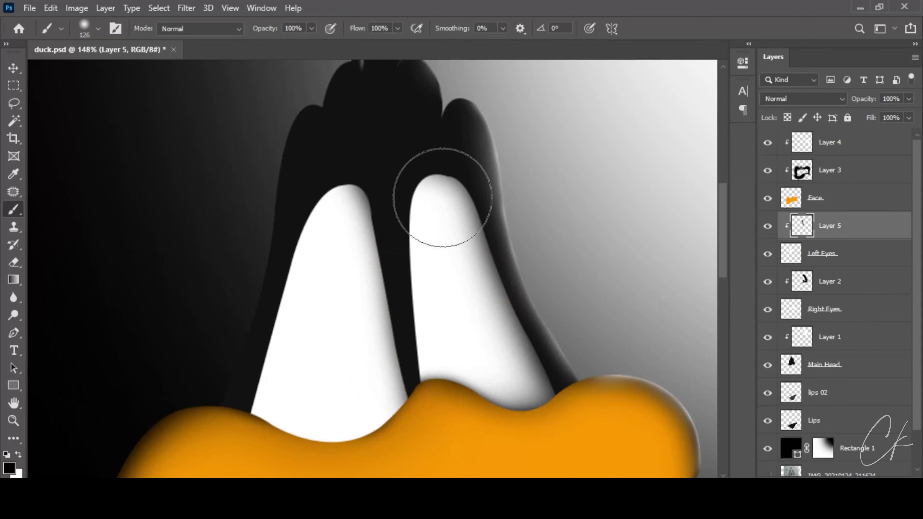
pyautogui.scroll(-3, 458, 402)
pyautogui.moveTo(398, 367); pyautogui.dragTo(276, 389)
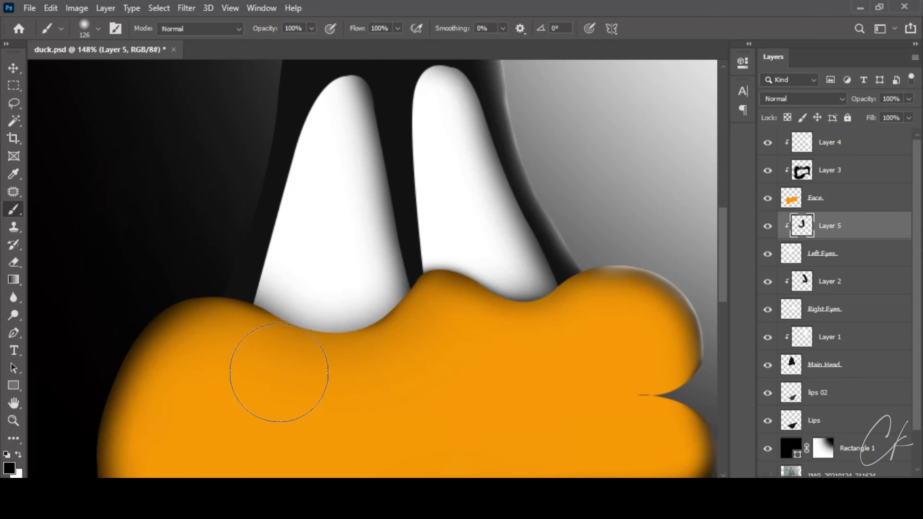
pyautogui.scroll(-3, 391, 124)
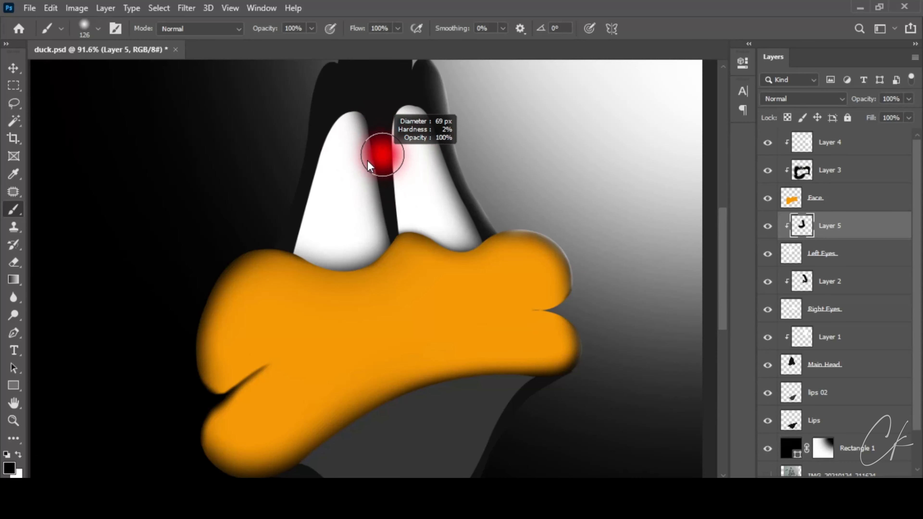
pyautogui.moveTo(346, 96); pyautogui.dragTo(398, 146)
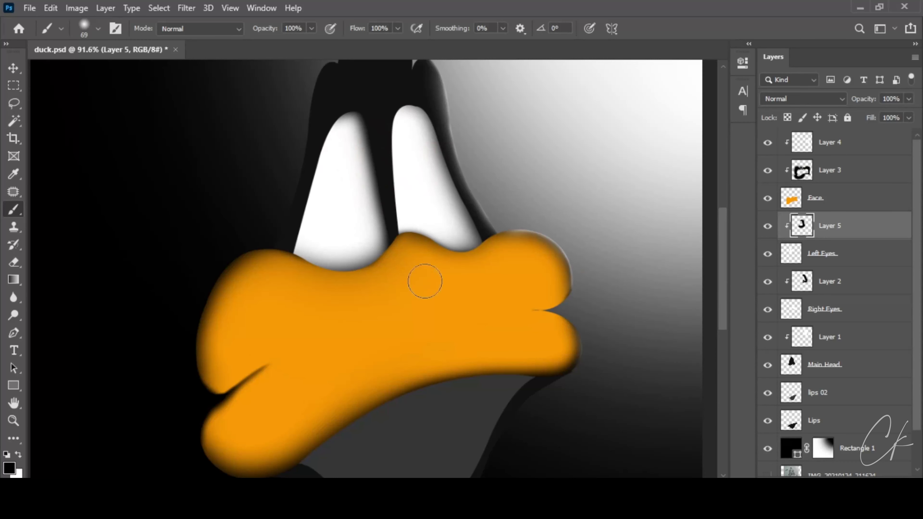
# - On the right eye's Layer 2, darken the gap between the eyes
pyautogui.moveTo(378, 186); pyautogui.dragTo(412, 227)
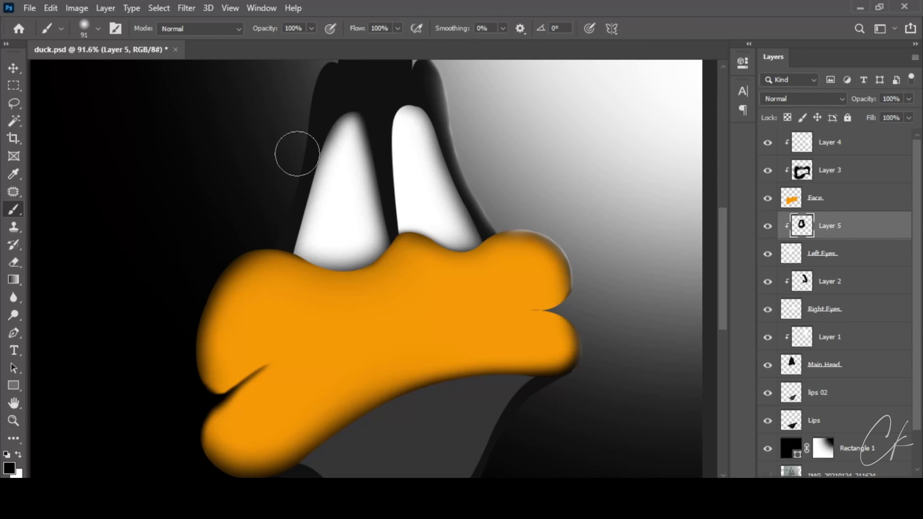
pyautogui.click(801, 287)
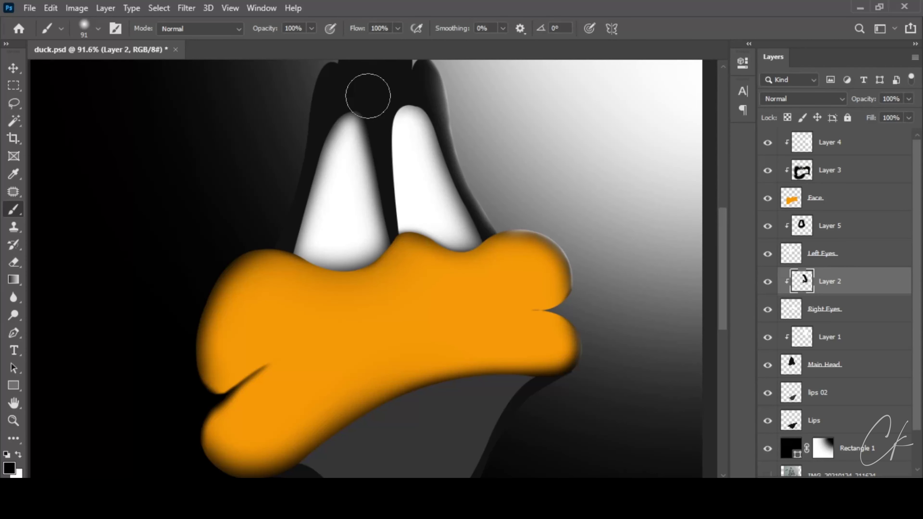
pyautogui.moveTo(366, 92); pyautogui.dragTo(372, 82)
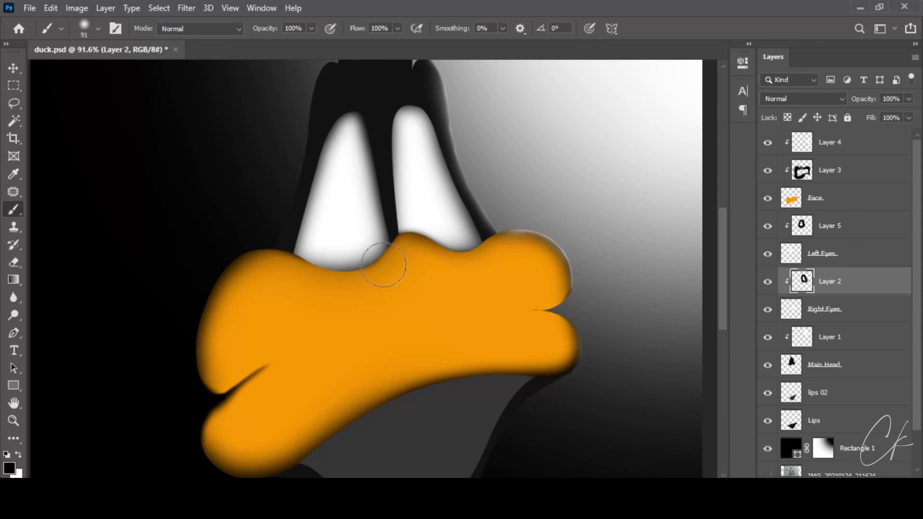
pyautogui.scroll(-5, 418, 62)
pyautogui.scroll(6, 418, 145)
# - Trace the right nostril as a black shape and hide the sketch reference image
pyautogui.click(859, 150)
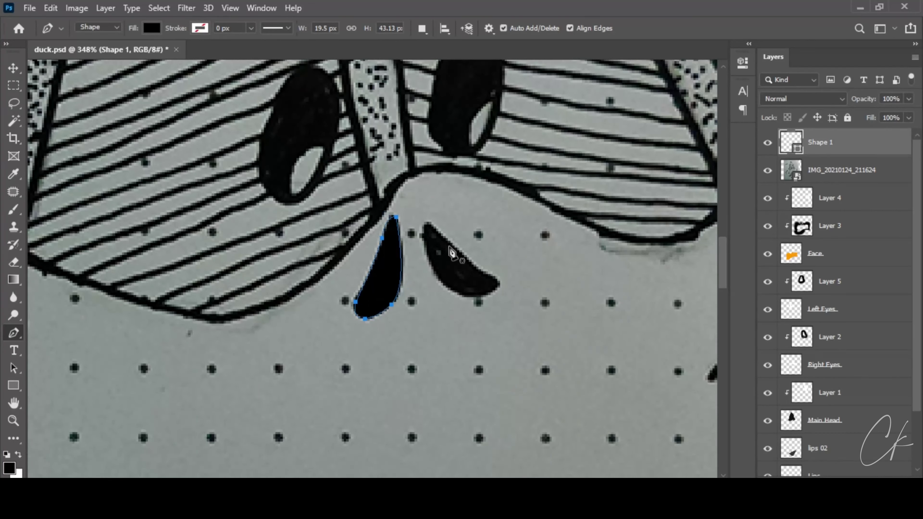
pyautogui.click(424, 225)
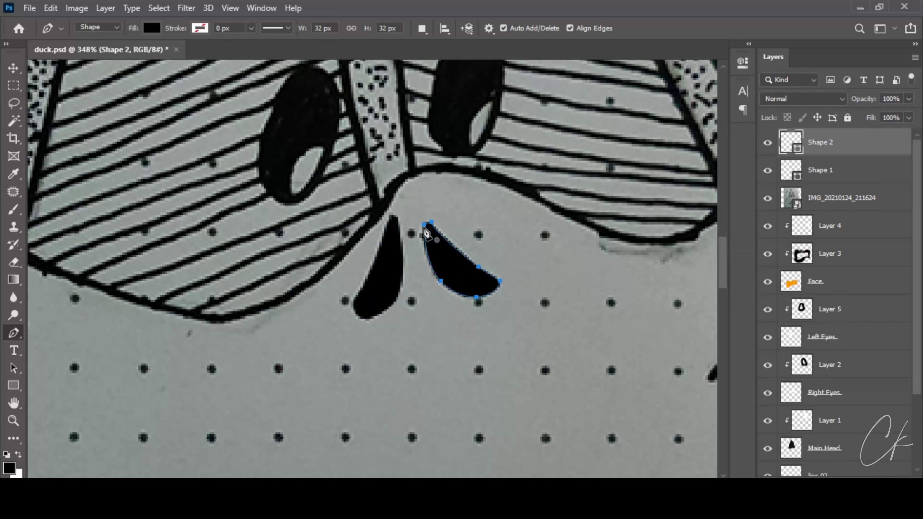
pyautogui.press('v')
pyautogui.click(768, 198)
pyautogui.scroll(-5, 621, 239)
# - Shift both nostrils right and paint a white highlight on a layer clipped to the left nostril
pyautogui.scroll(5, 621, 240)
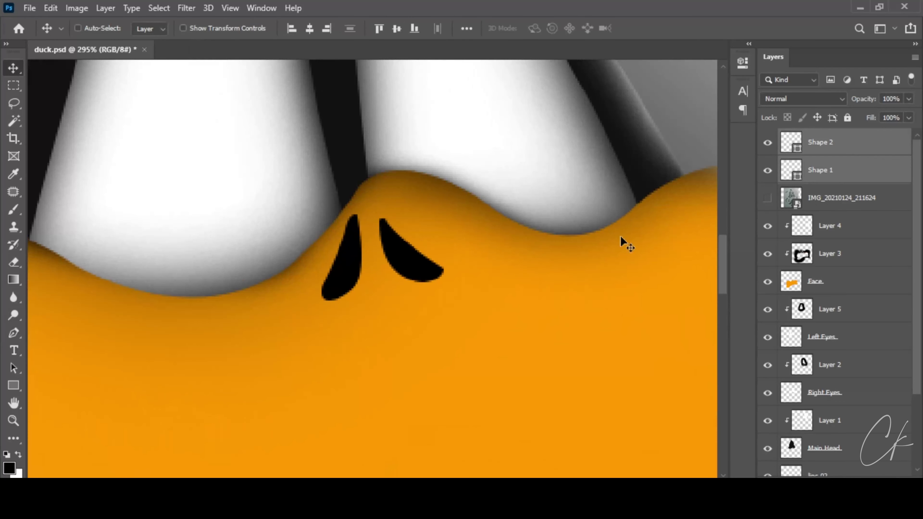
pyautogui.moveTo(435, 263); pyautogui.dragTo(451, 263)
pyautogui.click(785, 174)
pyautogui.hotkey('ctrl', 'shift', 'alt', 'n')
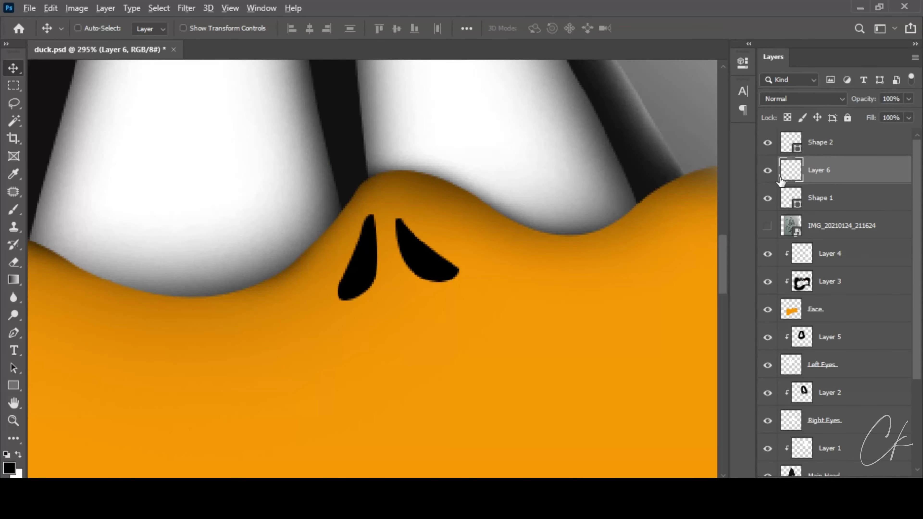
pyautogui.press('b')
pyautogui.scroll(5, 445, 231)
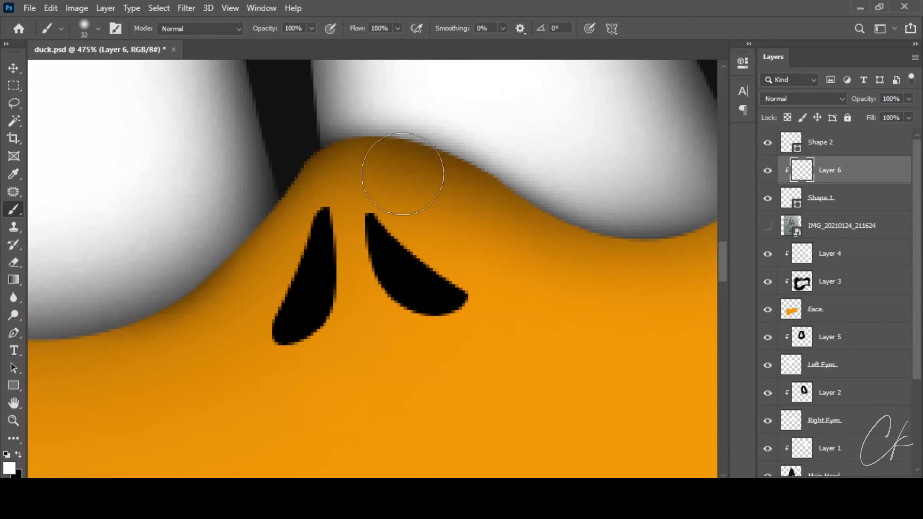
pyautogui.scroll(3, 353, 364)
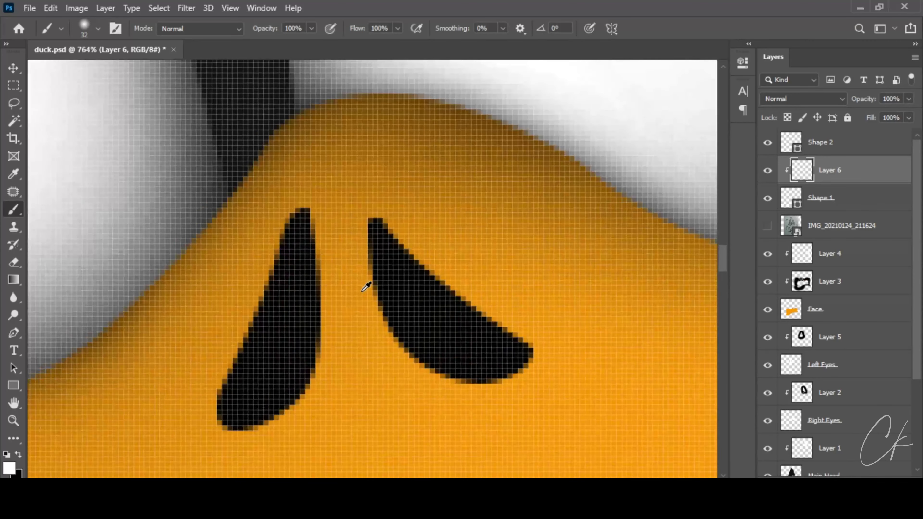
pyautogui.scroll(3, 366, 283)
pyautogui.moveTo(458, 106); pyautogui.dragTo(429, 254)
pyautogui.scroll(-6, 400, 356)
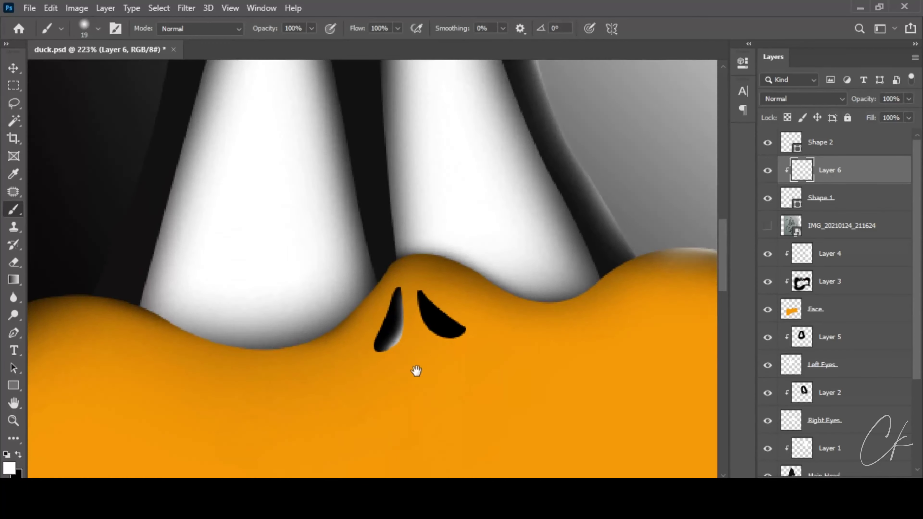
pyautogui.press(']')
pyautogui.press(']')
pyautogui.press(']')
# - Paint a white highlight on a new layer clipped to the right nostril
pyautogui.click(847, 151)
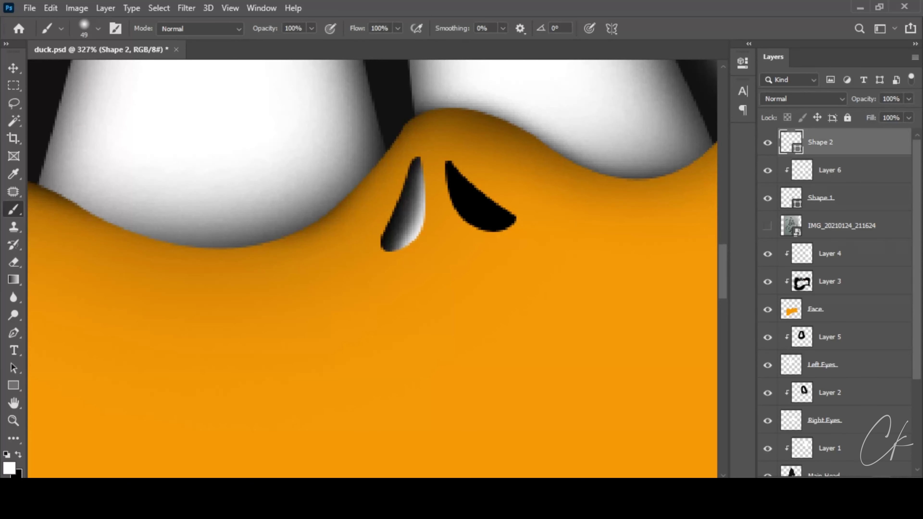
pyautogui.hotkey('ctrl', 'shift', 'alt', 'n')
pyautogui.keyDown('alt'); pyautogui.click(802, 156); pyautogui.keyUp('alt')
pyautogui.moveTo(470, 236); pyautogui.dragTo(423, 224)
pyautogui.scroll(-5, 422, 224)
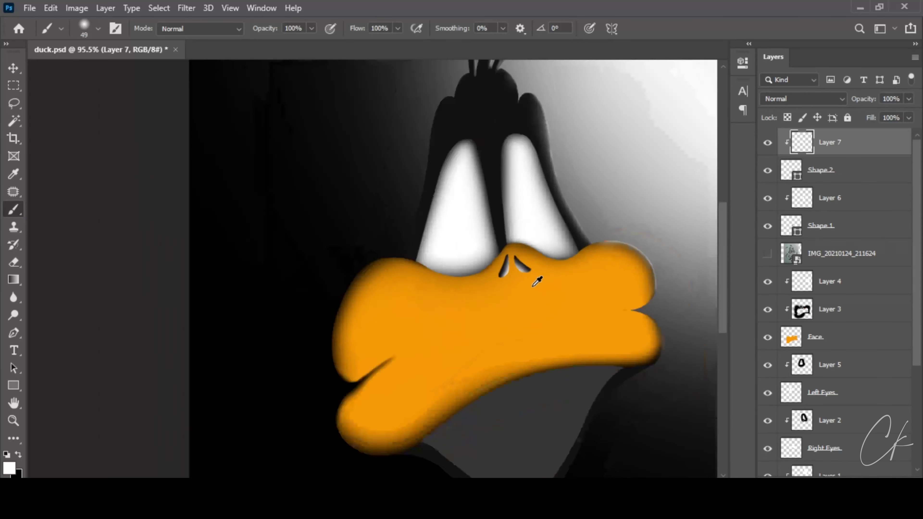
pyautogui.scroll(5, 539, 277)
# - Add an empty layer above the reference image, fine-tune brush size, and open Shape 1's layer effects
pyautogui.click(833, 226)
pyautogui.click(840, 253)
pyautogui.hotkey('ctrl', 'shift', 'alt', 'n')
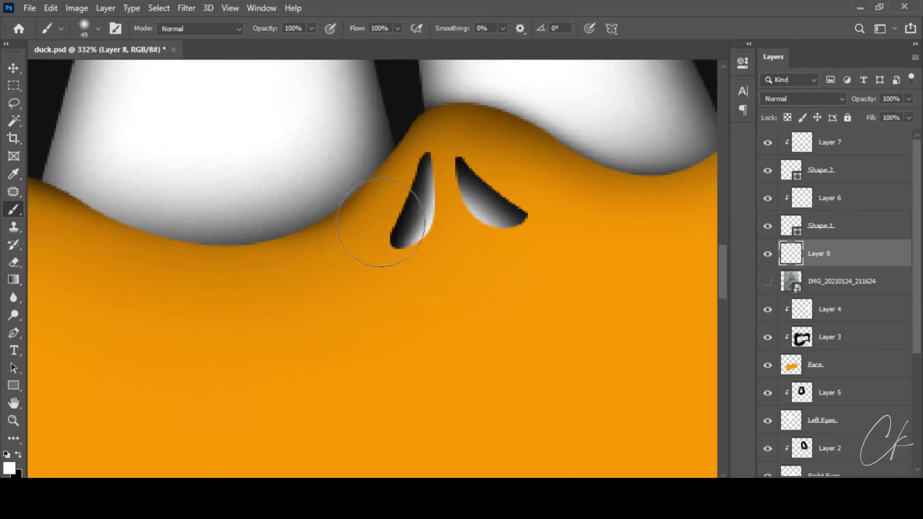
pyautogui.scroll(3, 381, 237)
pyautogui.press('[')
pyautogui.press('[')
pyautogui.press('[')
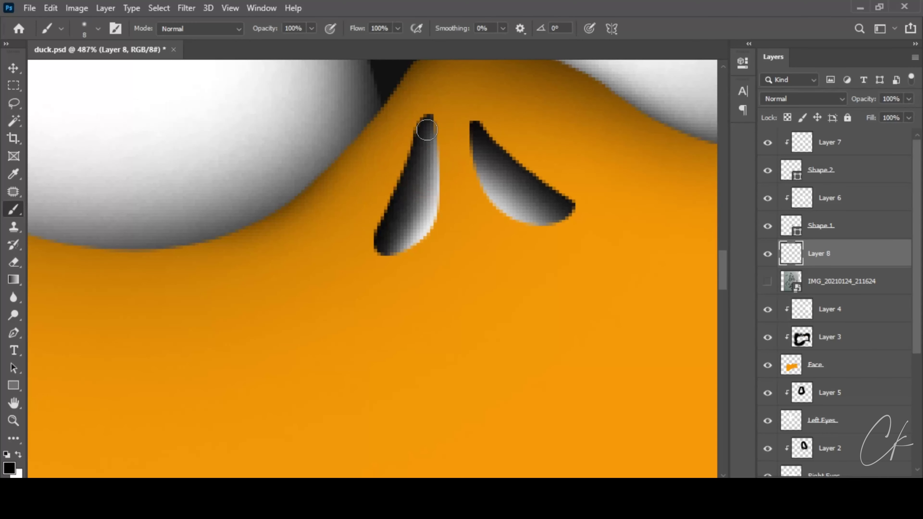
pyautogui.scroll(-5, 374, 250)
pyautogui.scroll(4, 423, 258)
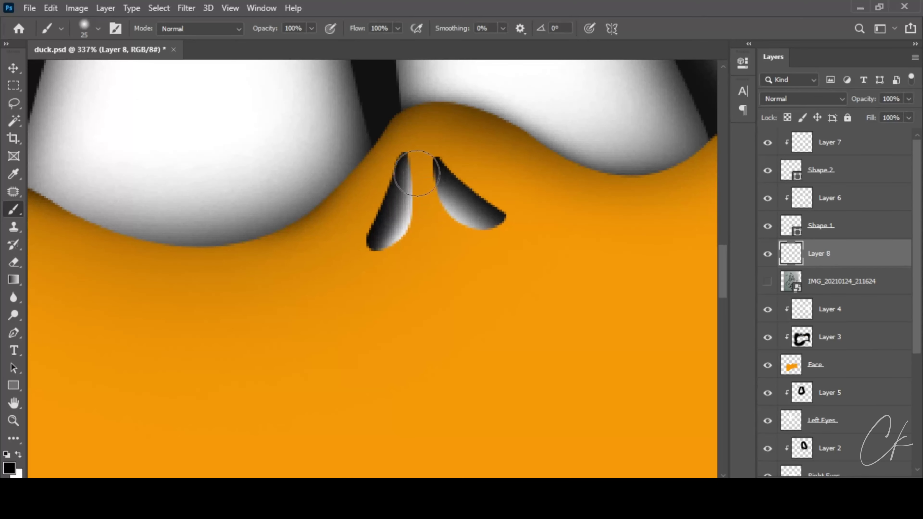
pyautogui.press(']')
pyautogui.press(']')
pyautogui.press(']')
pyautogui.scroll(-2, 381, 203)
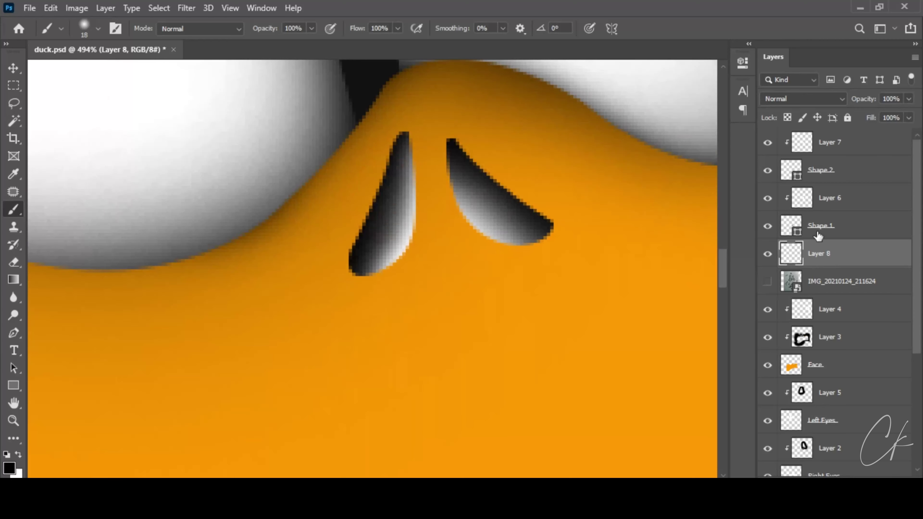
pyautogui.doubleClick(873, 226)
# - Give Shape 1 a drop shadow at 100% opacity, 138° angle, 4 px distance and 4 px size
pyautogui.click(291, 374)
pyautogui.moveTo(327, 116); pyautogui.dragTo(622, 91)
pyautogui.scroll(-2, 407, 227)
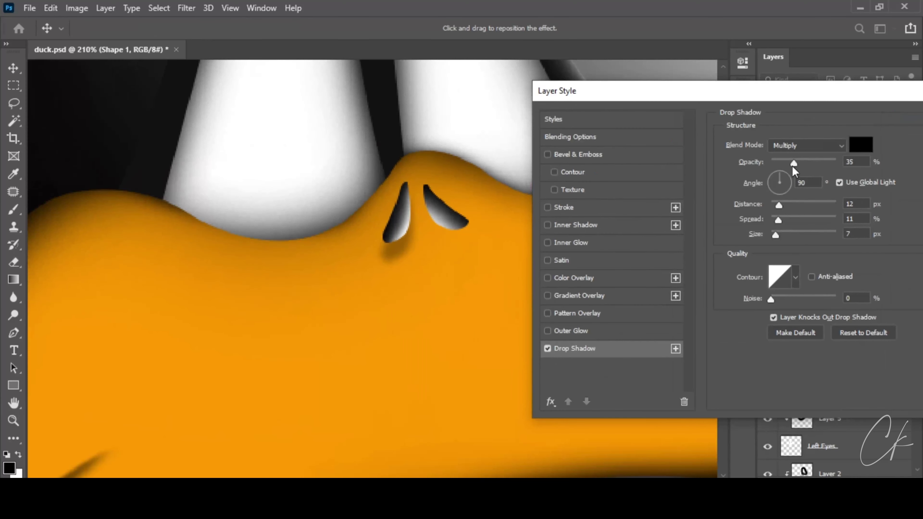
pyautogui.moveTo(775, 235); pyautogui.dragTo(781, 236)
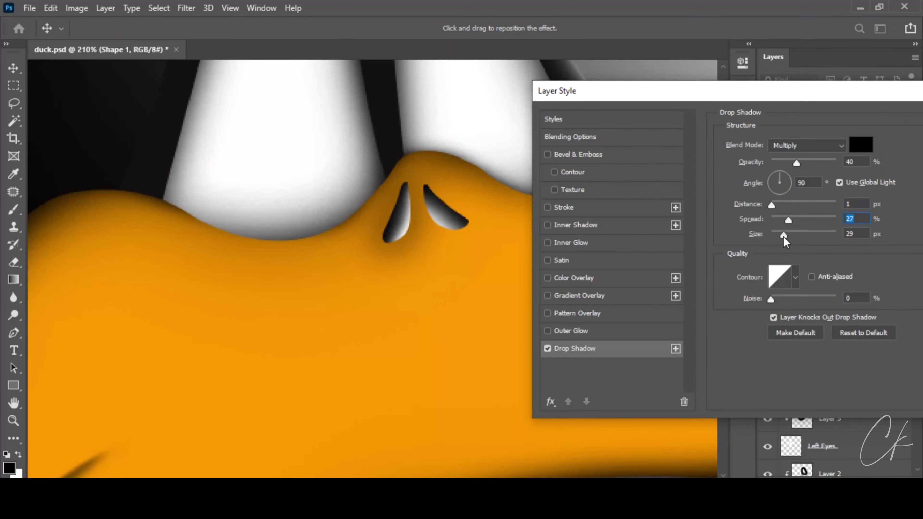
pyautogui.moveTo(772, 205); pyautogui.dragTo(776, 205)
pyautogui.moveTo(796, 162); pyautogui.dragTo(811, 163)
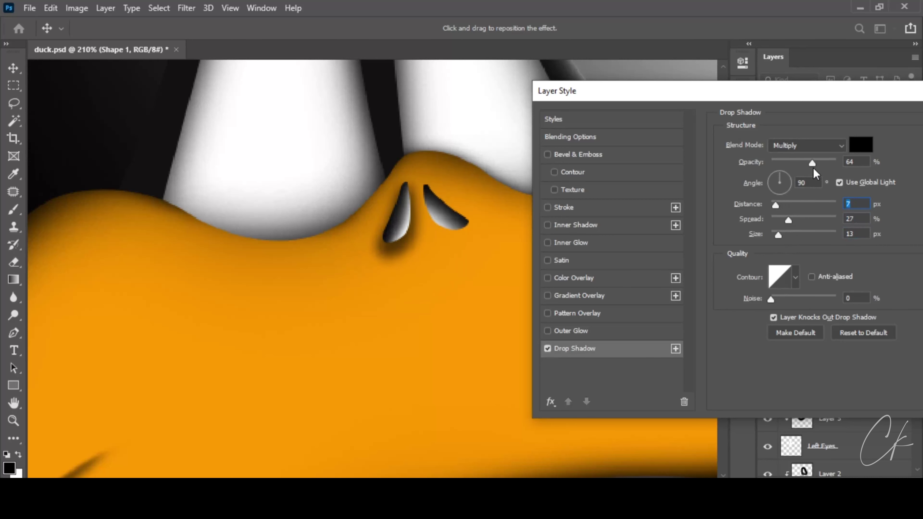
pyautogui.moveTo(775, 205)
pyautogui.mouseDown()
pyautogui.moveTo(784, 206)
pyautogui.moveTo(780, 219)
pyautogui.mouseUp()
pyautogui.moveTo(780, 178); pyautogui.dragTo(774, 178)
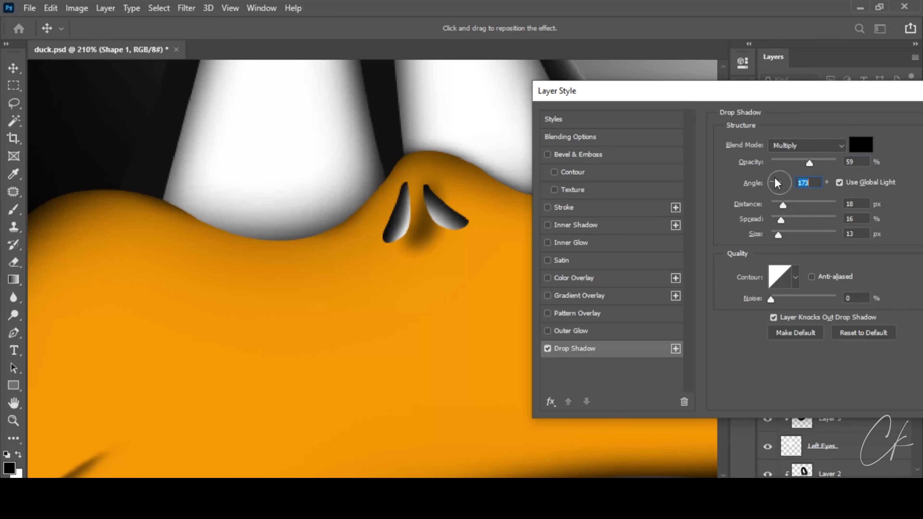
pyautogui.moveTo(781, 220)
pyautogui.mouseDown()
pyautogui.moveTo(775, 205)
pyautogui.moveTo(773, 235)
pyautogui.mouseUp()
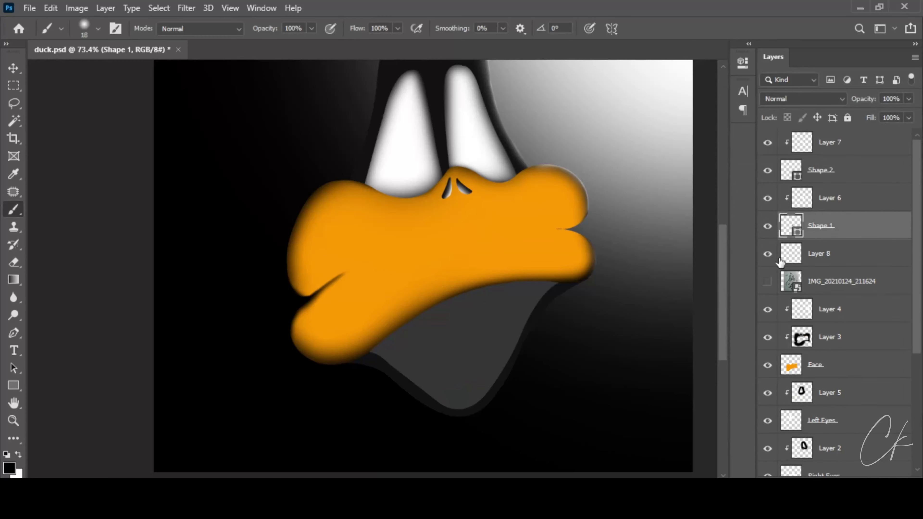
# - Set the brush to 27% opacity and paint soft dark shading around the left nostril
pyautogui.scroll(5, 451, 191)
pyautogui.hotkey('alt', '[')
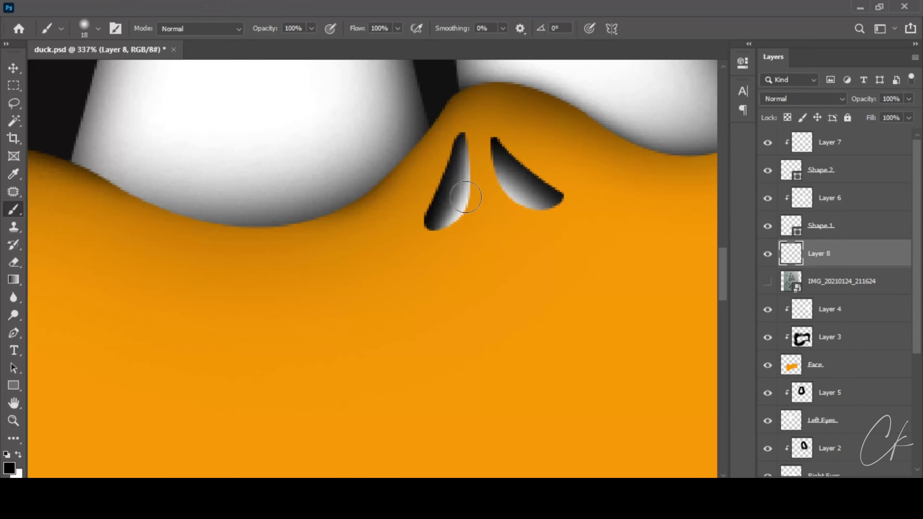
pyautogui.scroll(2, 450, 202)
pyautogui.press('2')
pyautogui.press('7')
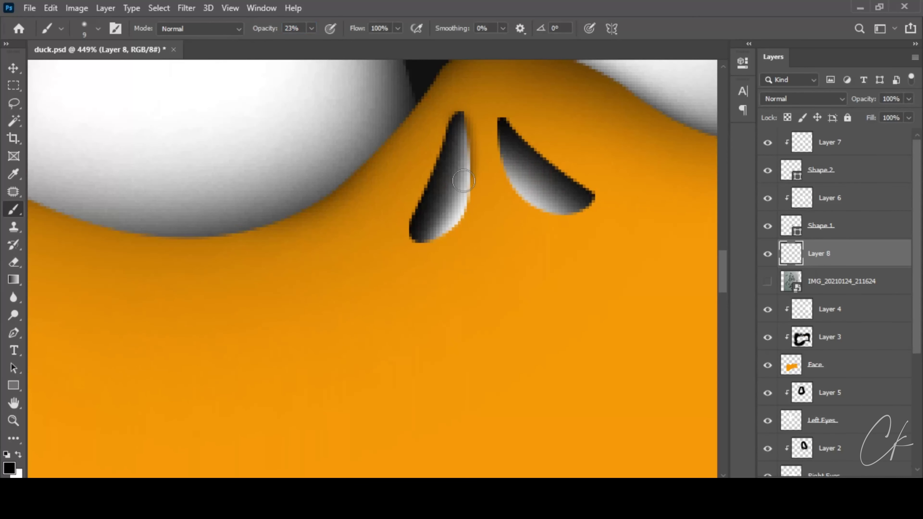
pyautogui.moveTo(464, 181)
pyautogui.mouseDown()
pyautogui.moveTo(425, 237)
pyautogui.moveTo(440, 177)
pyautogui.mouseUp()
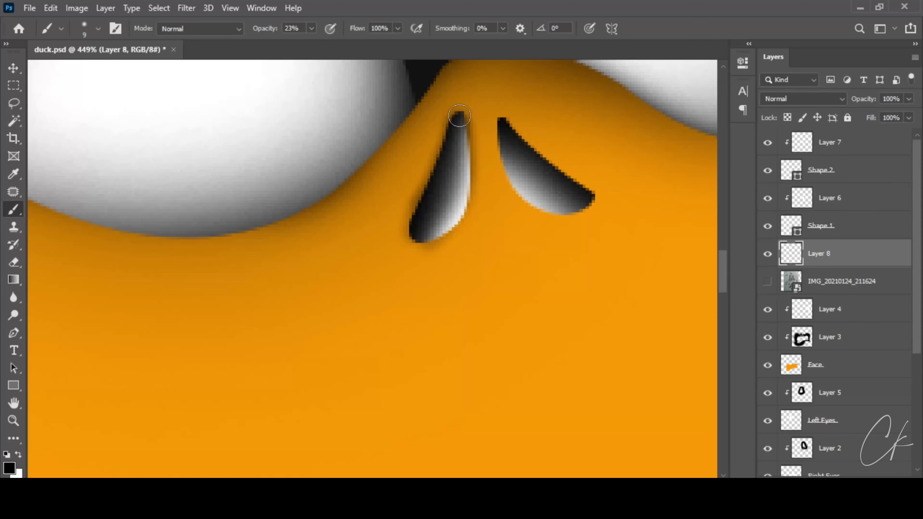
pyautogui.moveTo(426, 228)
pyautogui.mouseDown()
pyautogui.moveTo(428, 192)
pyautogui.moveTo(418, 206)
pyautogui.mouseUp()
pyautogui.scroll(-2, 423, 187)
pyautogui.scroll(2, 428, 186)
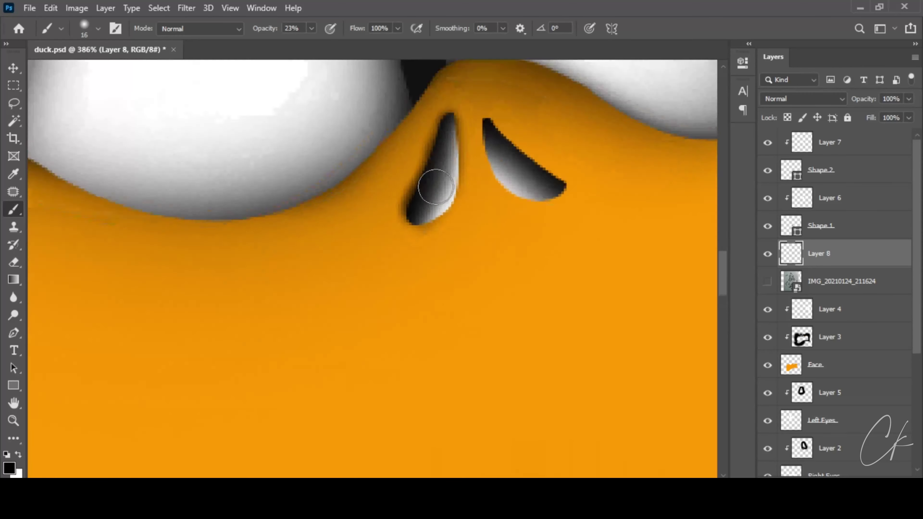
pyautogui.press(']')
pyautogui.press(']')
pyautogui.moveTo(416, 206); pyautogui.dragTo(439, 163)
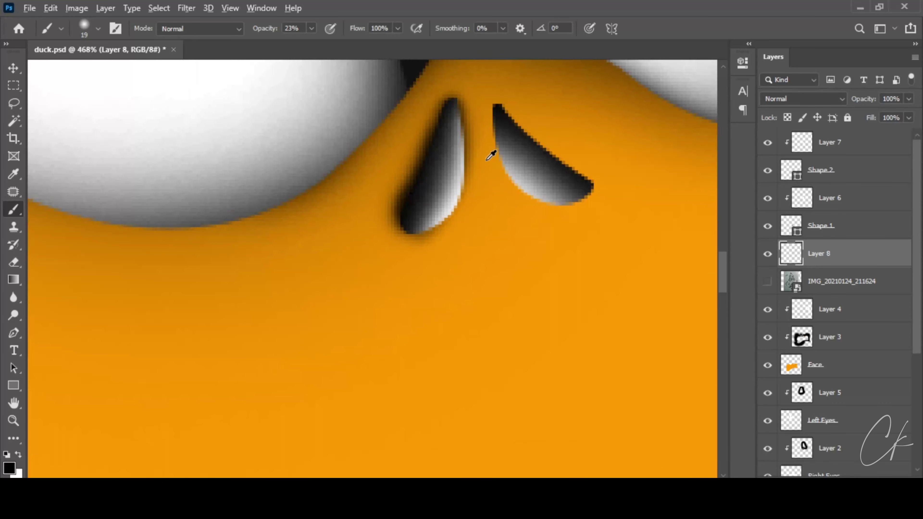
pyautogui.scroll(-1, 491, 155)
# - Create a new layer beneath Shape 2 and paint a soft shadow above the right nostril
pyautogui.click(860, 177)
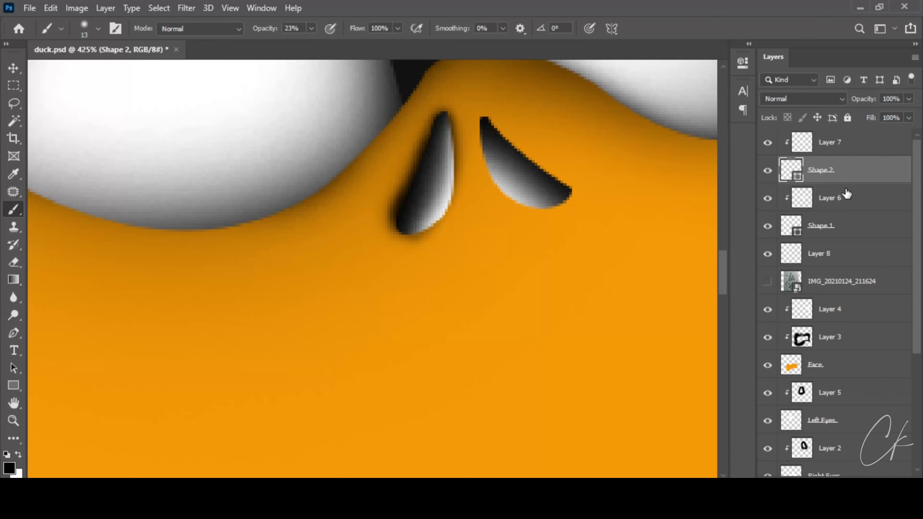
pyautogui.click(849, 251)
pyautogui.hotkey('ctrl', 'shift', 'alt', 'n')
pyautogui.moveTo(843, 253); pyautogui.dragTo(842, 190)
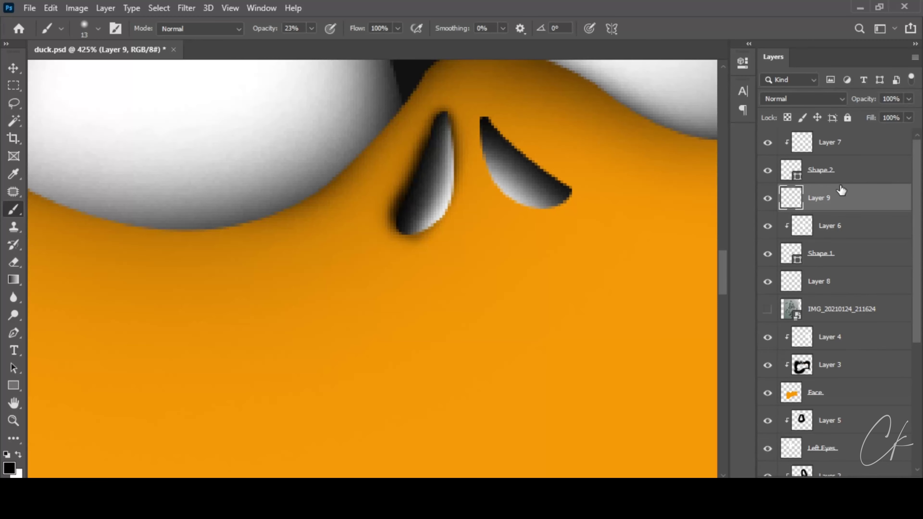
pyautogui.scroll(2, 498, 133)
pyautogui.moveTo(487, 113); pyautogui.dragTo(604, 218)
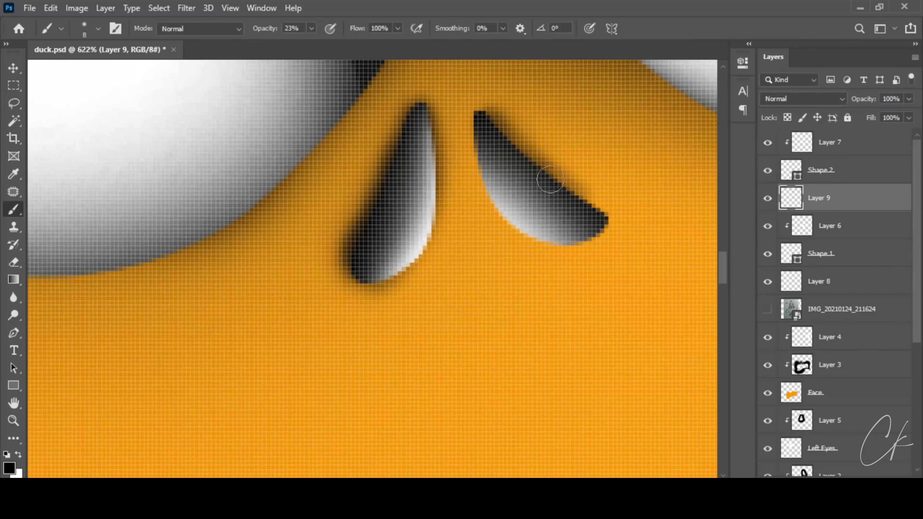
pyautogui.moveTo(489, 120); pyautogui.dragTo(600, 214)
pyautogui.scroll(-1, 504, 133)
pyautogui.press(']')
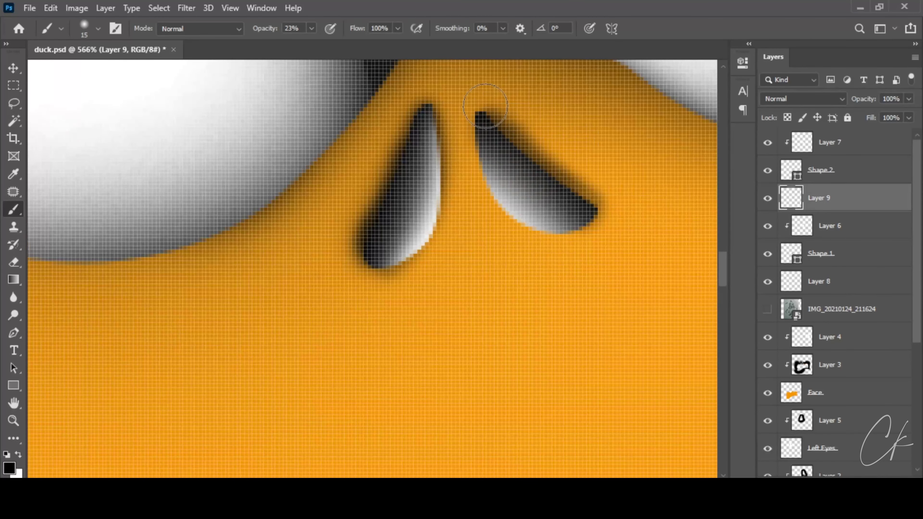
pyautogui.keyDown('alt'); pyautogui.rightClick(485, 109); pyautogui.keyUp('alt')
pyautogui.scroll(-3, 504, 135)
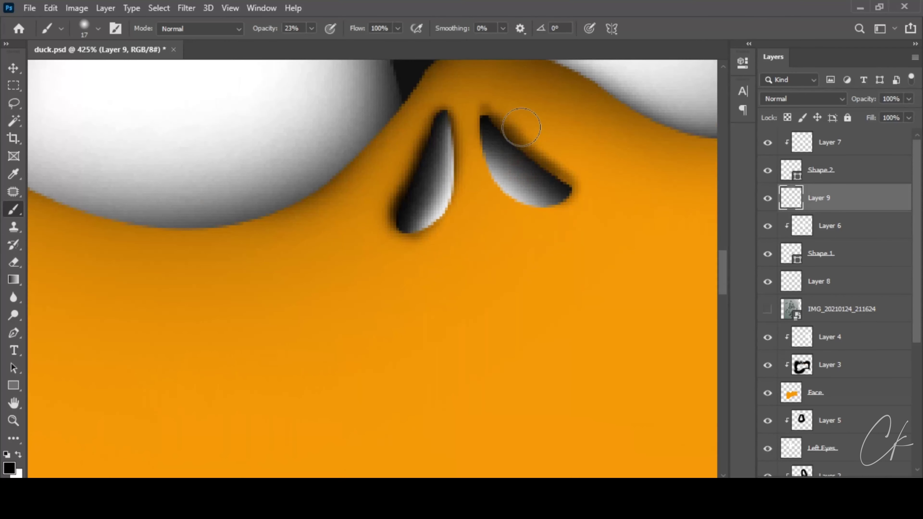
pyautogui.moveTo(521, 128)
pyautogui.mouseDown()
pyautogui.moveTo(505, 140)
pyautogui.moveTo(542, 185)
pyautogui.moveTo(557, 180)
pyautogui.mouseUp()
# - Brush a faint extra shadow beside the left nostril on Layer 8
pyautogui.click(811, 255)
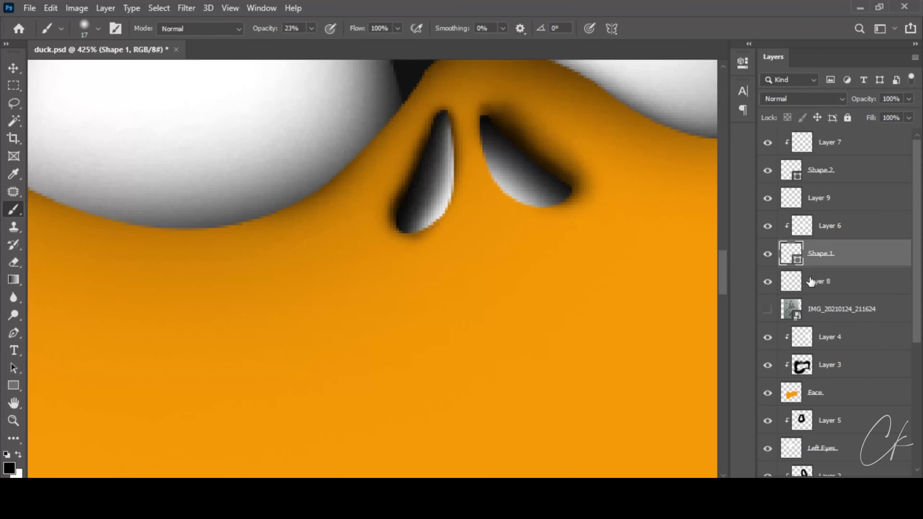
pyautogui.click(811, 282)
pyautogui.moveTo(433, 113); pyautogui.dragTo(386, 233)
pyautogui.scroll(-4, 429, 208)
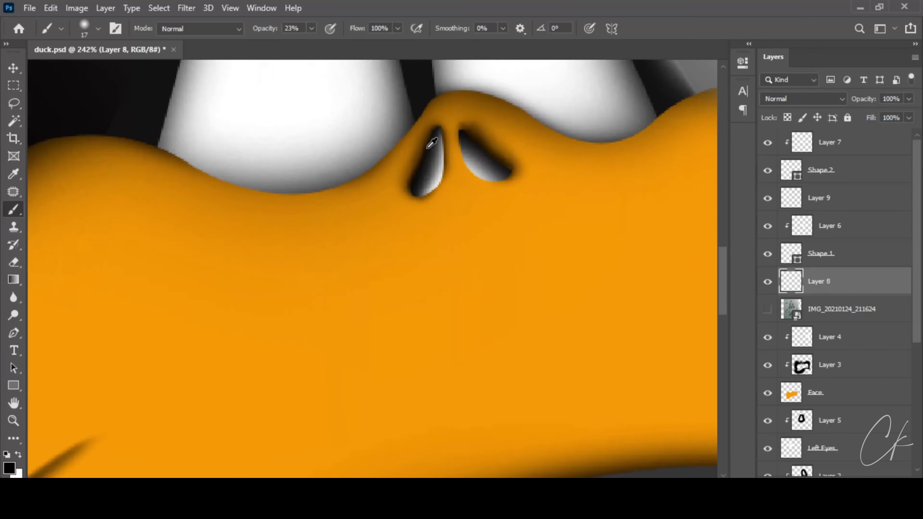
pyautogui.scroll(-5, 468, 228)
pyautogui.press('v')
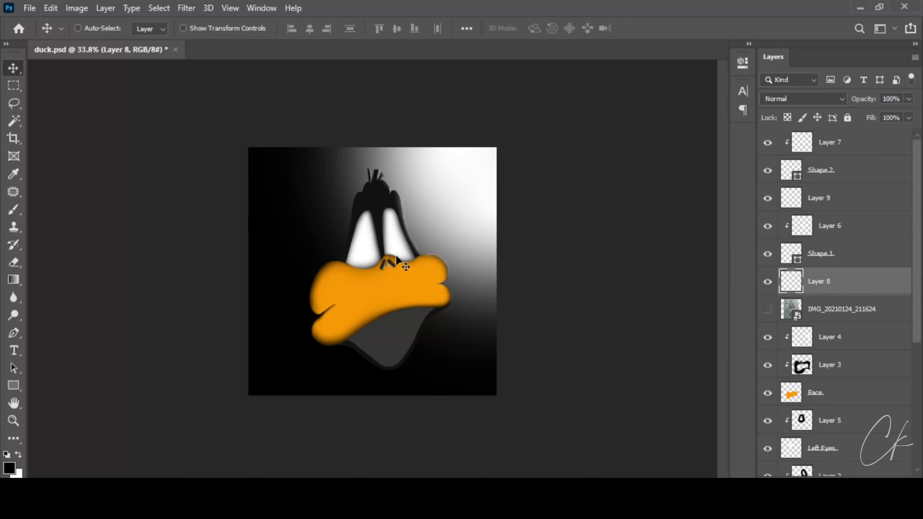
pyautogui.scroll(5, 384, 255)
# - Draw a black oval pupil on the left eye with the Ellipse Tool
pyautogui.scroll(1, 295, 254)
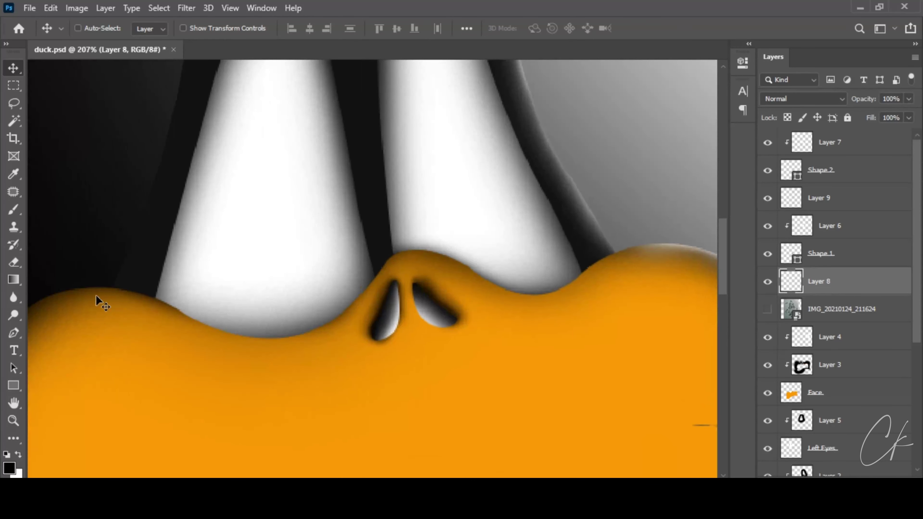
pyautogui.click(13, 385)
pyautogui.click(822, 170)
pyautogui.click(820, 198)
pyautogui.rightClick(13, 386)
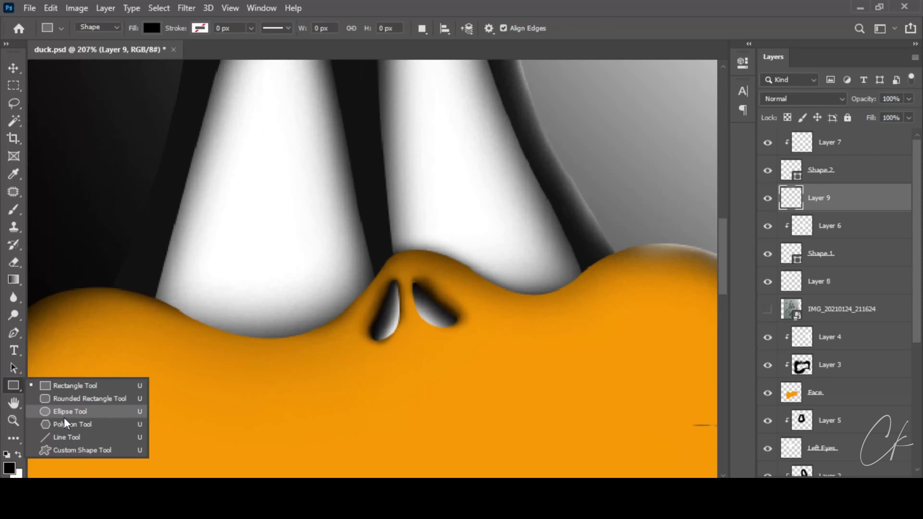
pyautogui.click(83, 411)
pyautogui.moveTo(286, 181); pyautogui.dragTo(335, 283)
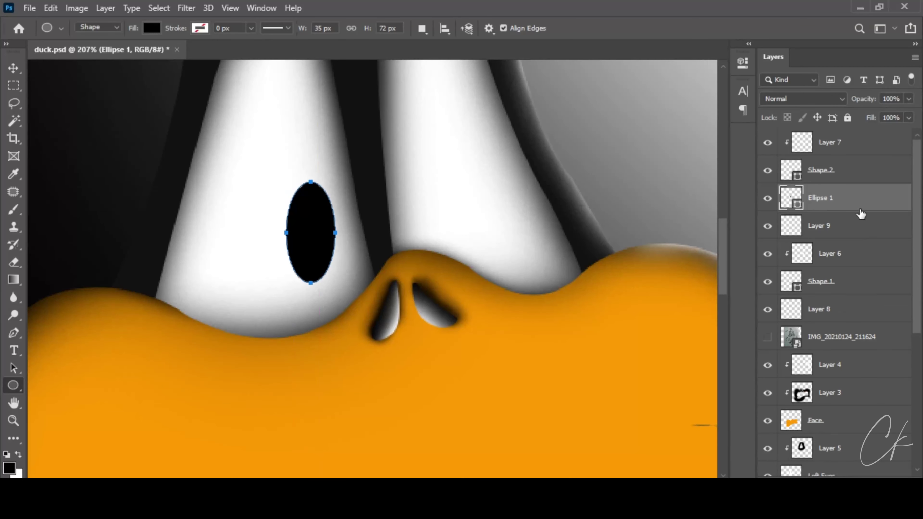
# - Duplicate the pupil onto the right eye, tilting it about 17 degrees
pyautogui.hotkey('ctrl', 'j')
pyautogui.press('v')
pyautogui.moveTo(320, 234); pyautogui.dragTo(452, 187)
pyautogui.hotkey('ctrl', 't')
pyautogui.moveTo(482, 145); pyautogui.dragTo(485, 182)
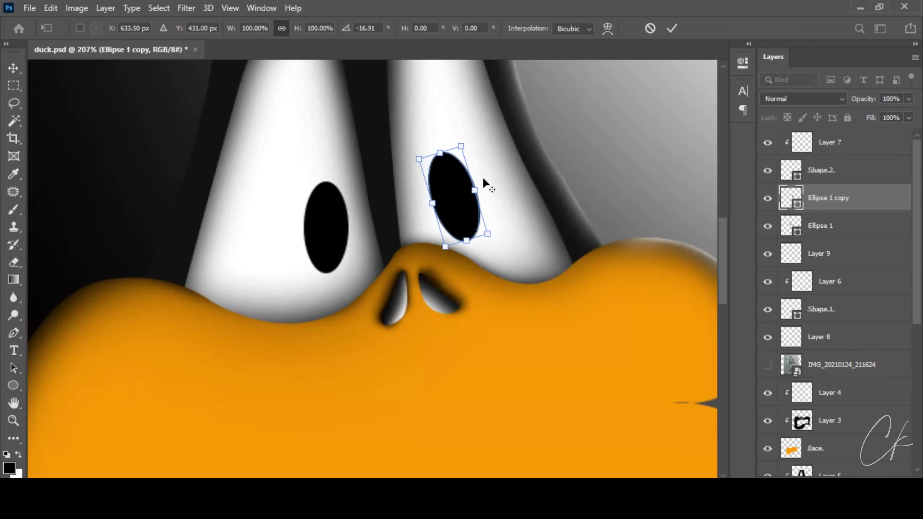
pyautogui.hotkey('ctrl', '0')
pyautogui.hotkey('alt', 'space')
pyautogui.press('Escape')
pyautogui.press('Return')
pyautogui.scroll(5, 436, 206)
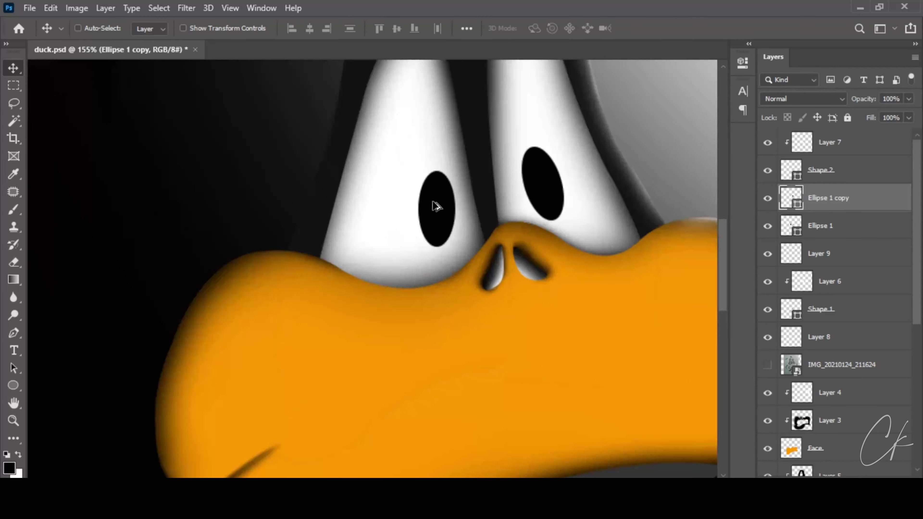
pyautogui.scroll(2, 436, 205)
# - Resize, shorten and rotate the right pupil to fit its eye
pyautogui.hotkey('ctrl', 't')
pyautogui.moveTo(593, 130); pyautogui.dragTo(588, 133)
pyautogui.moveTo(566, 129)
pyautogui.mouseDown()
pyautogui.moveTo(566, 150)
pyautogui.moveTo(598, 150)
pyautogui.moveTo(602, 140)
pyautogui.mouseUp()
pyautogui.press('Return')
pyautogui.hotkey('ctrl', 't')
pyautogui.moveTo(572, 186); pyautogui.dragTo(570, 184)
pyautogui.press('Return')
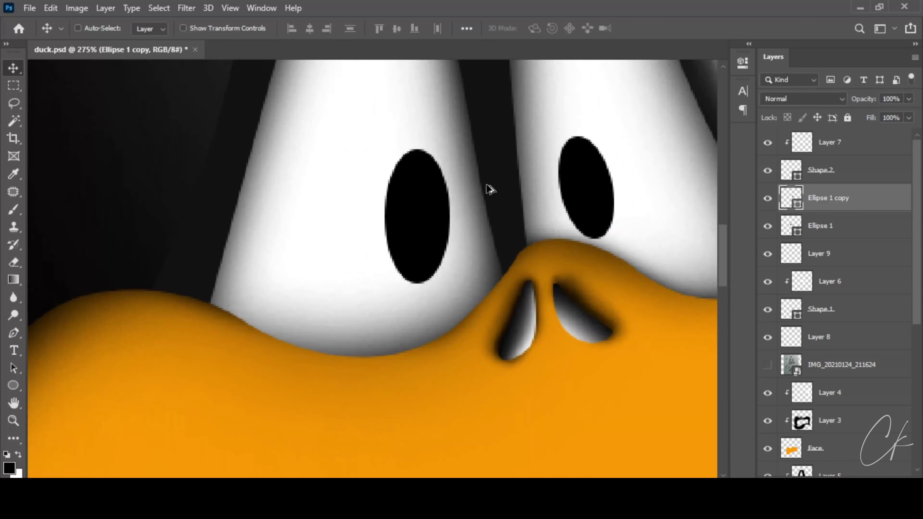
pyautogui.scroll(3, 473, 190)
# - Paint a white highlight on a new layer clipped to the right pupil
pyautogui.hotkey('ctrl', 'shift', 'alt', 'n')
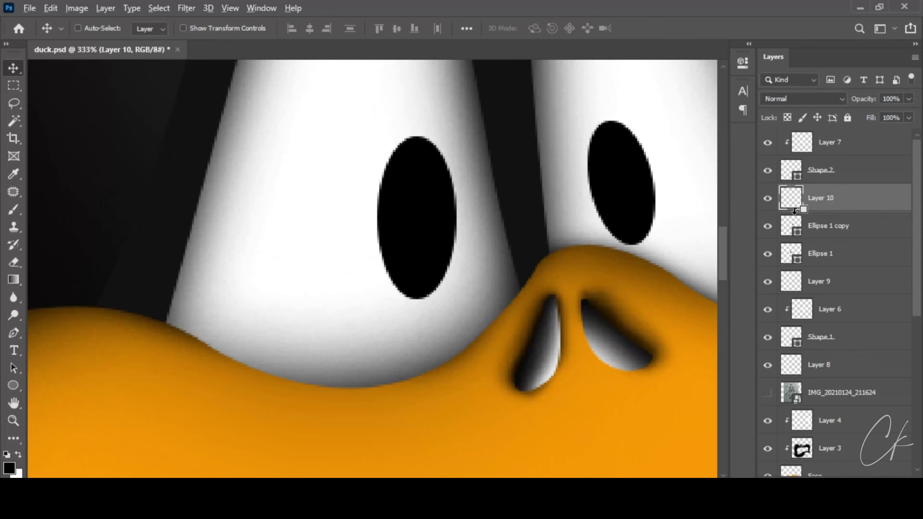
pyautogui.hotkey('ctrl', 'alt', 'g')
pyautogui.press('b')
pyautogui.press('x')
pyautogui.press(']')
pyautogui.scroll(1, 651, 225)
pyautogui.moveTo(659, 189)
pyautogui.mouseDown()
pyautogui.moveTo(650, 233)
pyautogui.moveTo(644, 189)
pyautogui.moveTo(649, 206)
pyautogui.mouseUp()
pyautogui.press('0')
pyautogui.scroll(-5, 464, 231)
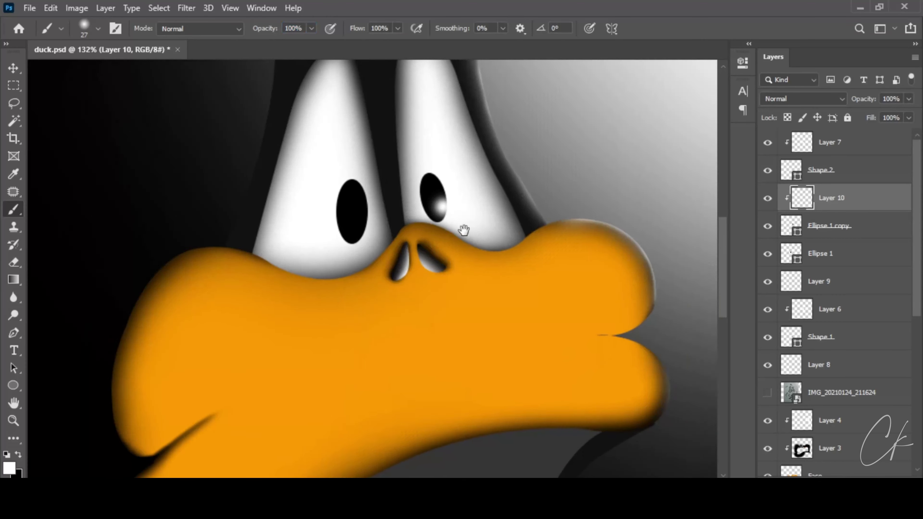
pyautogui.scroll(4, 443, 206)
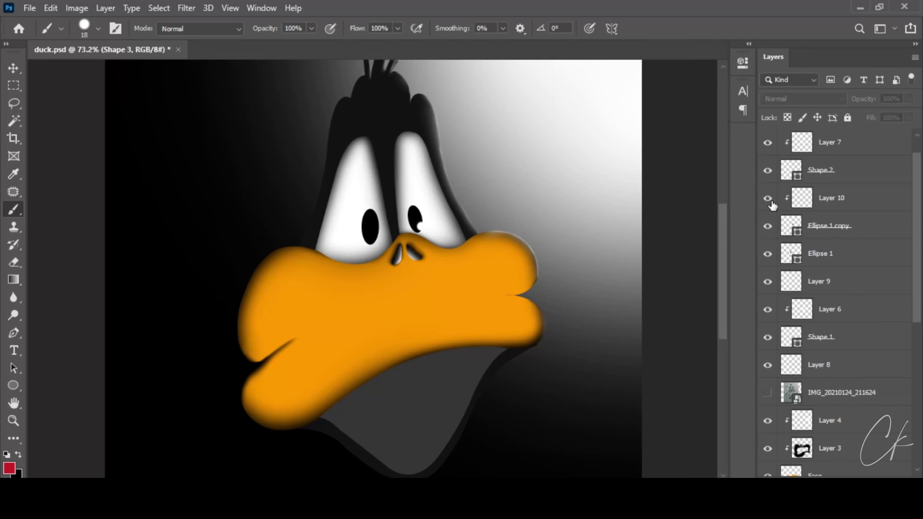
# - Toggle Layer 3's visibility to confirm it holds the beak shading, then select Layer 3
pyautogui.scroll(1, 772, 206)
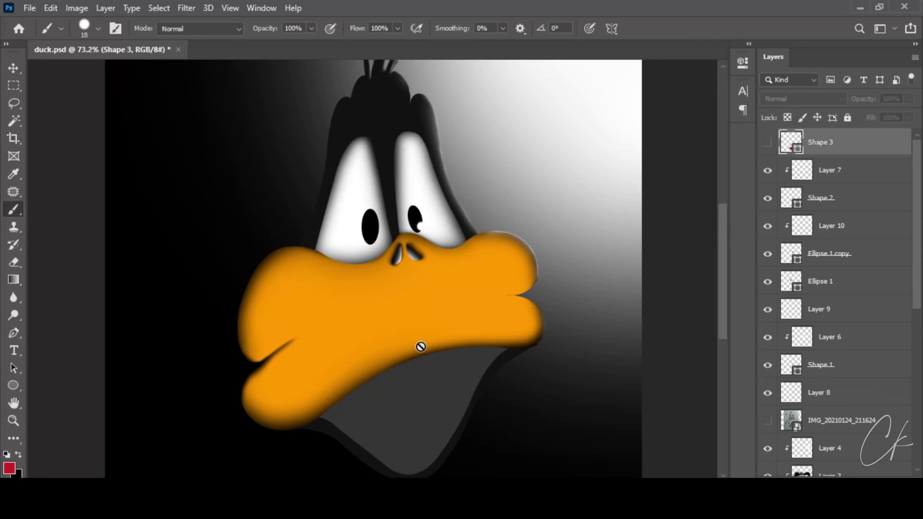
pyautogui.scroll(-5, 770, 238)
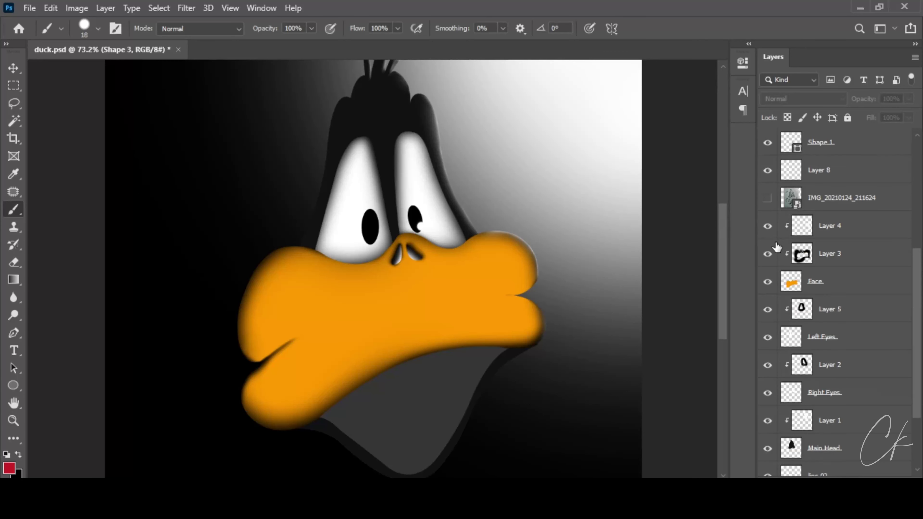
pyautogui.scroll(-5, 770, 238)
pyautogui.scroll(1, 769, 238)
pyautogui.scroll(1, 770, 238)
pyautogui.click(767, 213)
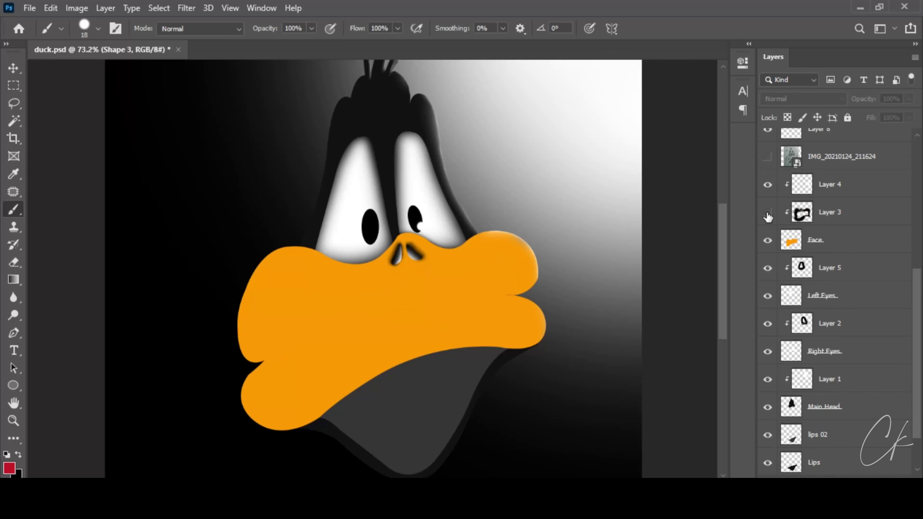
pyautogui.click(767, 213)
pyautogui.click(804, 217)
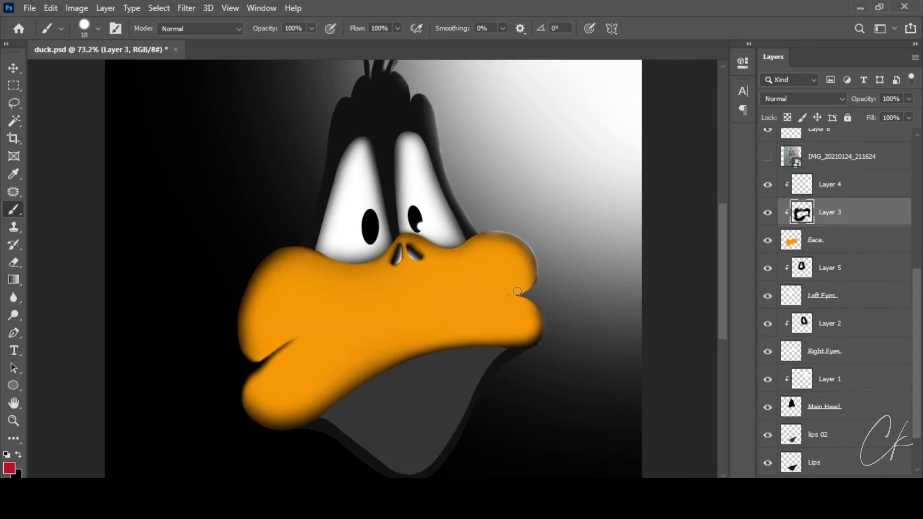
# - Set up a black brush of about 18 px
pyautogui.scroll(3, 522, 303)
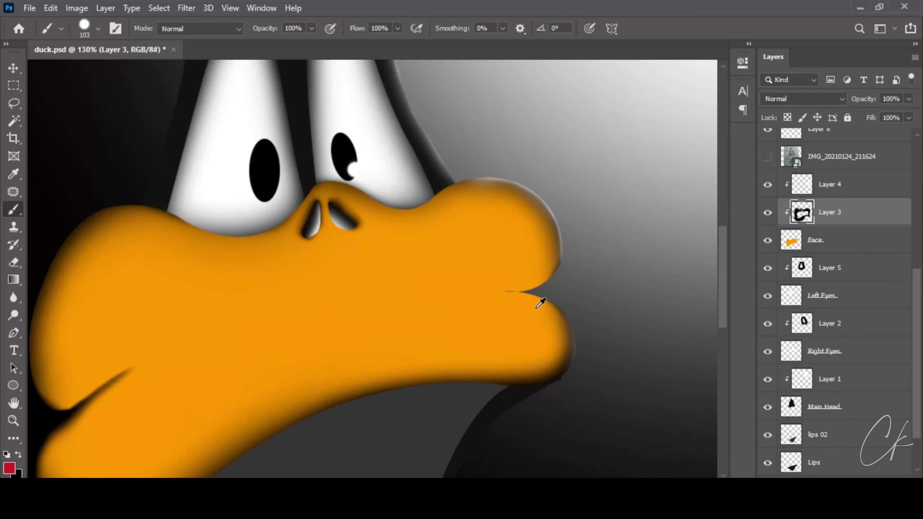
pyautogui.scroll(2, 531, 313)
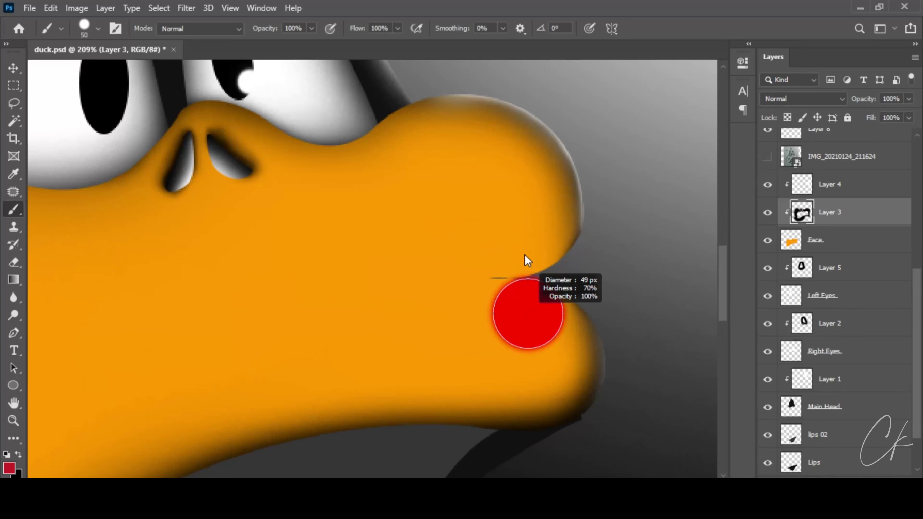
pyautogui.moveTo(505, 290)
pyautogui.mouseDown()
pyautogui.moveTo(534, 290)
pyautogui.moveTo(427, 282)
pyautogui.mouseUp()
pyautogui.hotkey('ctrl', 'z')
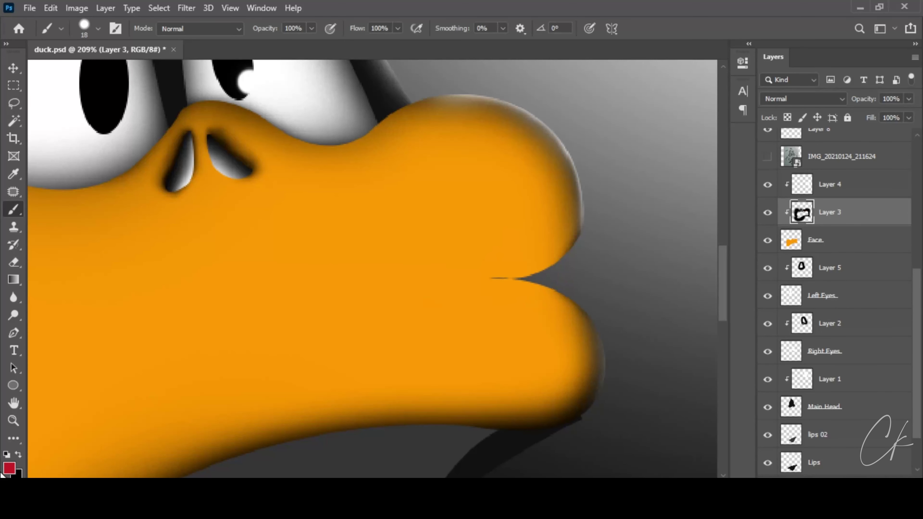
# - Try several black mouth-line strokes along the beak crease, undoing each attempt
pyautogui.moveTo(552, 283); pyautogui.dragTo(418, 283)
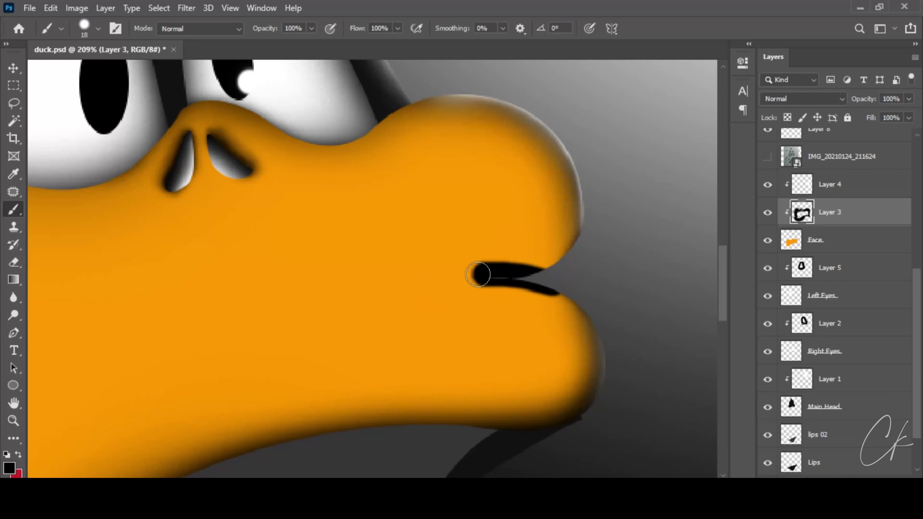
pyautogui.hotkey('ctrl', 'z')
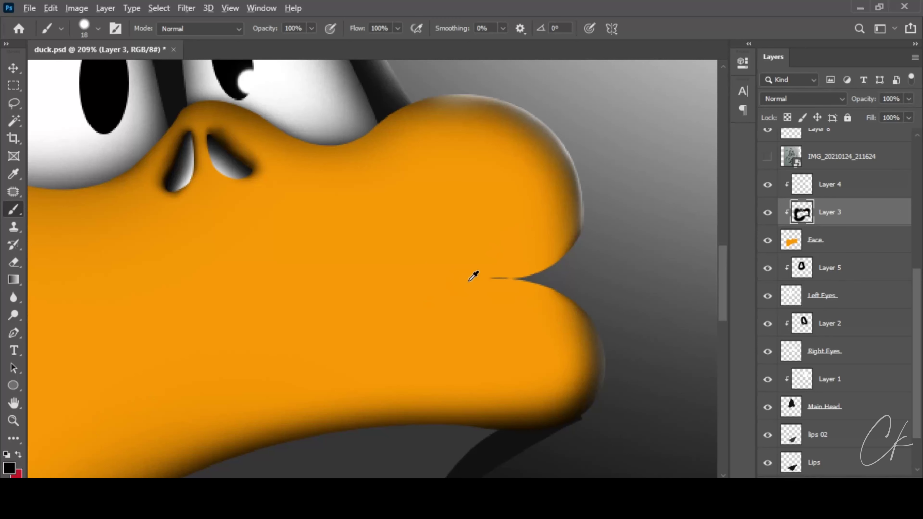
pyautogui.moveTo(474, 277); pyautogui.dragTo(532, 222)
pyautogui.moveTo(536, 283); pyautogui.dragTo(397, 295)
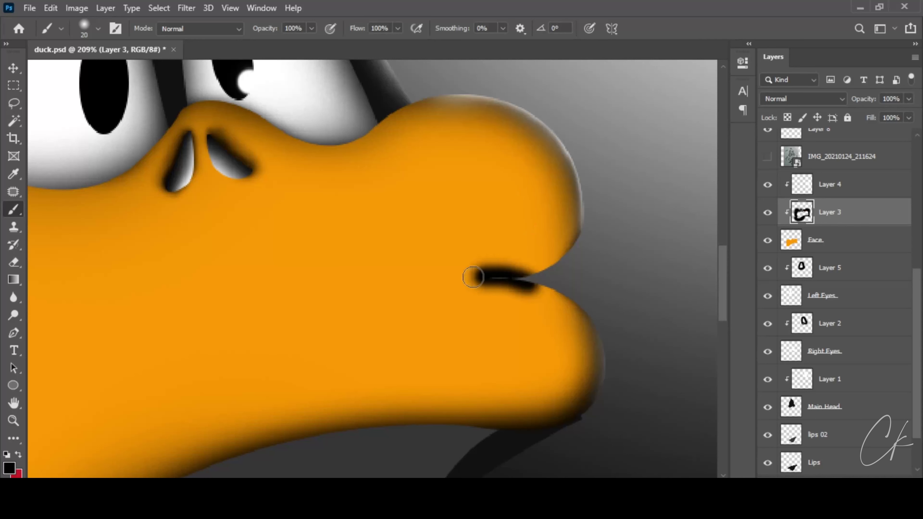
pyautogui.hotkey('ctrl', 'z')
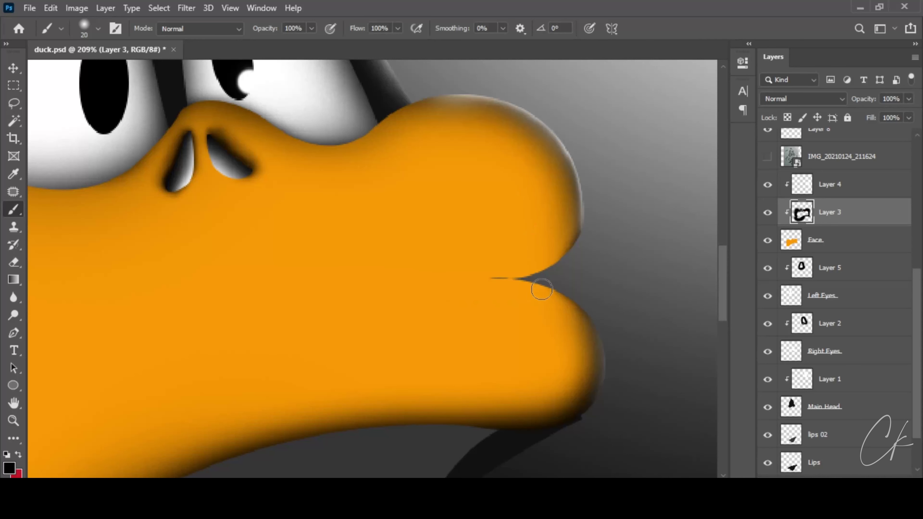
pyautogui.moveTo(538, 286); pyautogui.dragTo(349, 279)
pyautogui.hotkey('ctrl', 'z')
pyautogui.moveTo(556, 282)
pyautogui.mouseDown()
pyautogui.moveTo(441, 277)
pyautogui.moveTo(389, 290)
pyautogui.moveTo(378, 308)
pyautogui.moveTo(489, 273)
pyautogui.moveTo(393, 277)
pyautogui.moveTo(354, 286)
pyautogui.moveTo(344, 300)
pyautogui.moveTo(455, 278)
pyautogui.moveTo(378, 278)
pyautogui.moveTo(324, 301)
pyautogui.mouseUp()
pyautogui.hotkey('ctrl', 'z')
pyautogui.hotkey('ctrl', 'z')
pyautogui.hotkey('ctrl', 'z')
pyautogui.moveTo(536, 282)
pyautogui.mouseDown()
pyautogui.moveTo(400, 278)
pyautogui.moveTo(344, 294)
pyautogui.mouseUp()
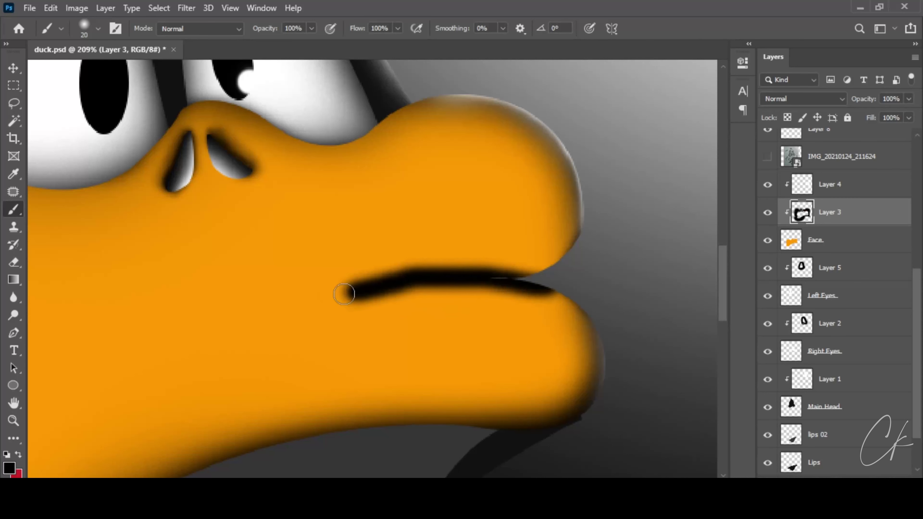
pyautogui.hotkey('ctrl', 'z')
pyautogui.moveTo(547, 284); pyautogui.dragTo(327, 281)
pyautogui.hotkey('ctrl', 'z')
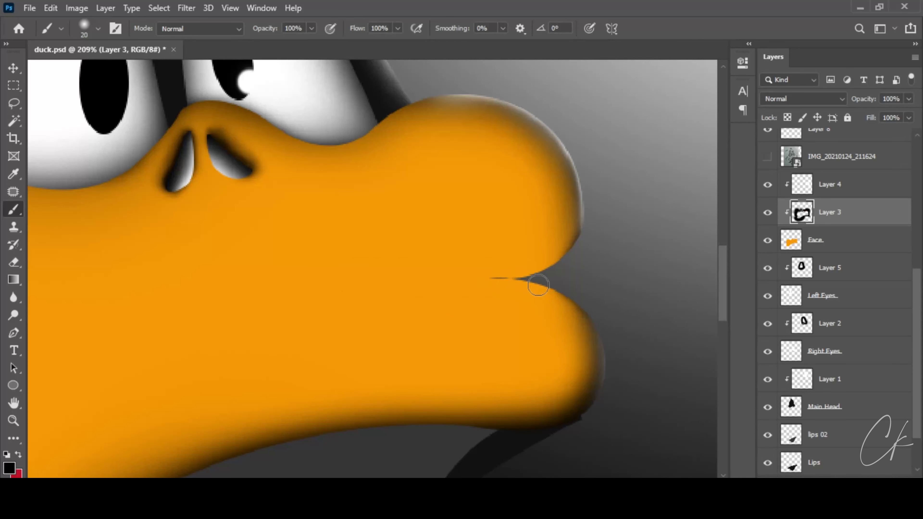
# - Paint the final thick black mouth line leftward from the lip corner
pyautogui.moveTo(538, 285)
pyautogui.mouseDown()
pyautogui.moveTo(400, 274)
pyautogui.moveTo(319, 296)
pyautogui.mouseUp()
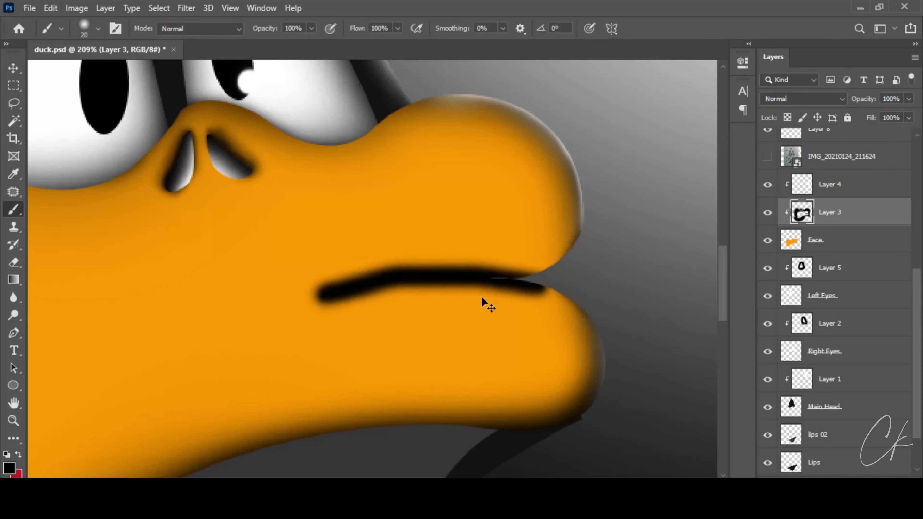
pyautogui.hotkey('ctrl', 'z')
pyautogui.moveTo(543, 280)
pyautogui.mouseDown()
pyautogui.moveTo(450, 274)
pyautogui.moveTo(355, 295)
pyautogui.mouseUp()
pyautogui.hotkey('ctrl', 'z')
pyautogui.moveTo(535, 281)
pyautogui.mouseDown()
pyautogui.moveTo(400, 277)
pyautogui.moveTo(374, 288)
pyautogui.moveTo(505, 270)
pyautogui.moveTo(377, 270)
pyautogui.moveTo(336, 283)
pyautogui.mouseUp()
pyautogui.hotkey('ctrl', 'z')
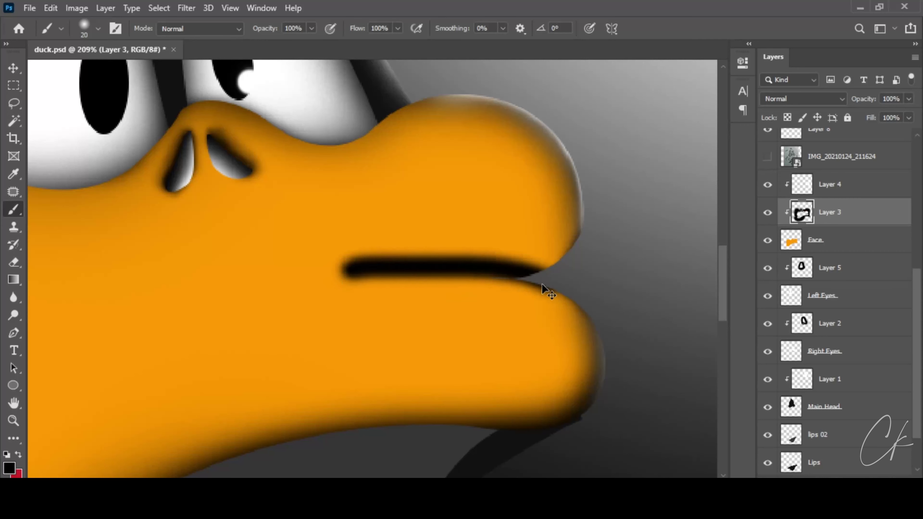
pyautogui.hotkey('ctrl', 'z')
pyautogui.moveTo(354, 278); pyautogui.dragTo(425, 271)
pyautogui.hotkey('ctrl', 'z')
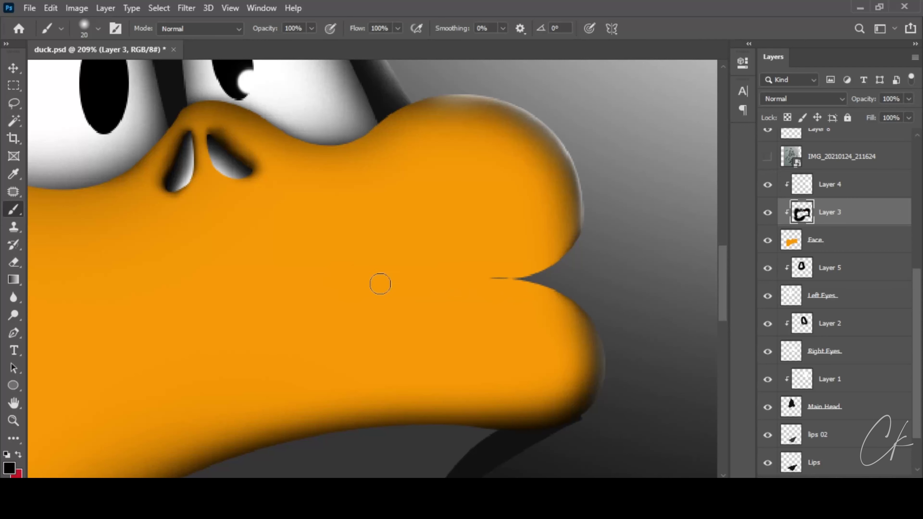
pyautogui.moveTo(355, 288)
pyautogui.mouseDown()
pyautogui.moveTo(552, 280)
pyautogui.moveTo(408, 271)
pyautogui.mouseUp()
pyautogui.hotkey('ctrl', 'z')
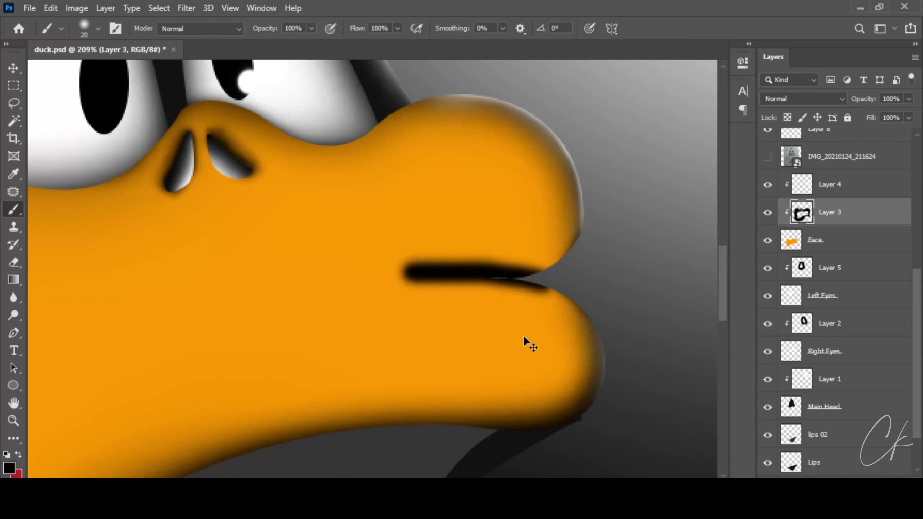
pyautogui.hotkey('ctrl', 'z')
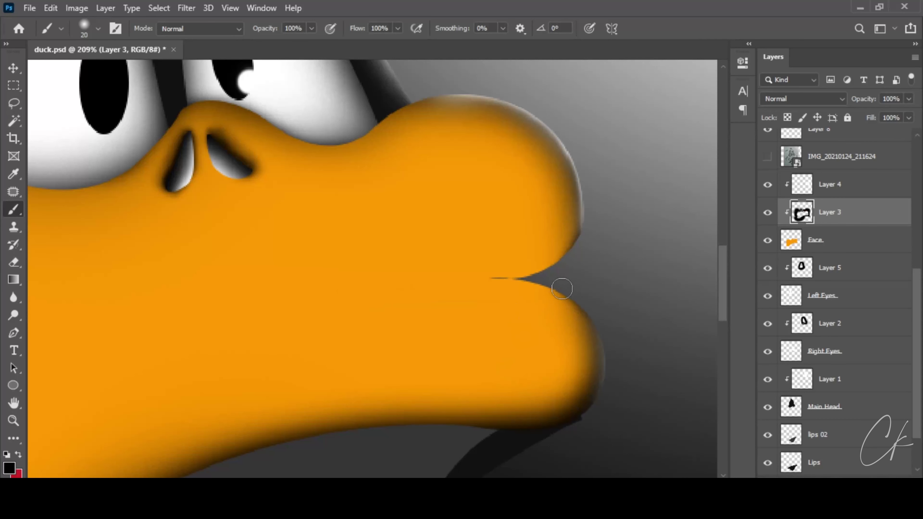
pyautogui.moveTo(562, 289)
pyautogui.mouseDown()
pyautogui.moveTo(505, 267)
pyautogui.moveTo(342, 265)
pyautogui.moveTo(393, 269)
pyautogui.mouseUp()
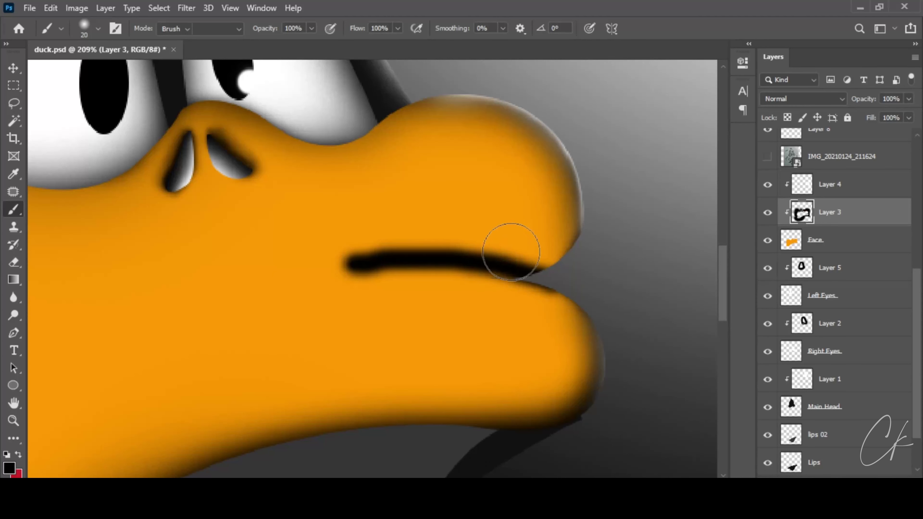
pyautogui.press('e')
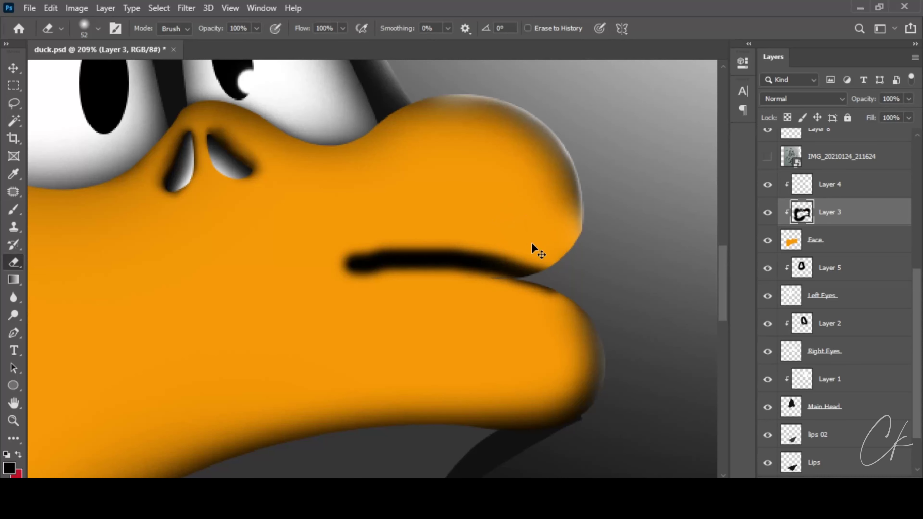
# - Retry a short brush stroke near the lip corner, then undo it
pyautogui.scroll(1, 495, 247)
pyautogui.hotkey('ctrl', 'z')
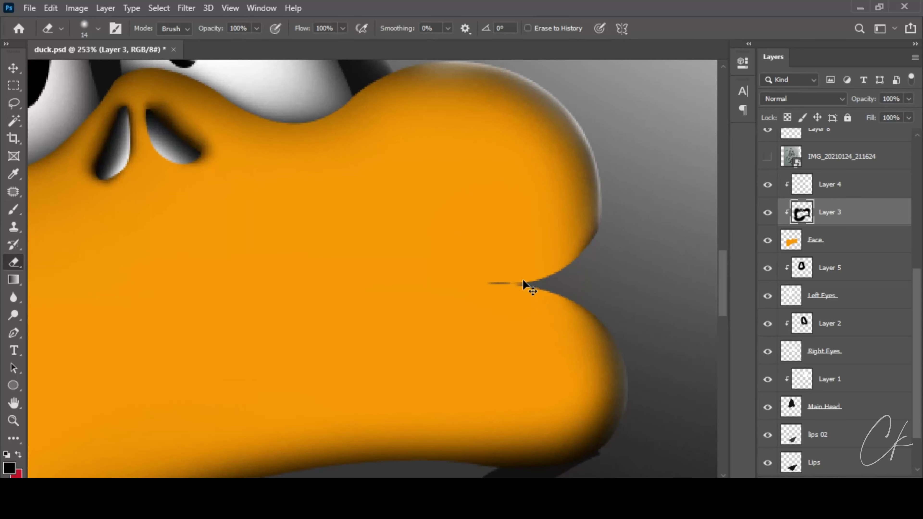
pyautogui.press('b')
pyautogui.moveTo(533, 282)
pyautogui.mouseDown()
pyautogui.moveTo(318, 266)
pyautogui.moveTo(543, 290)
pyautogui.mouseUp()
pyautogui.hotkey('ctrl', 'z')
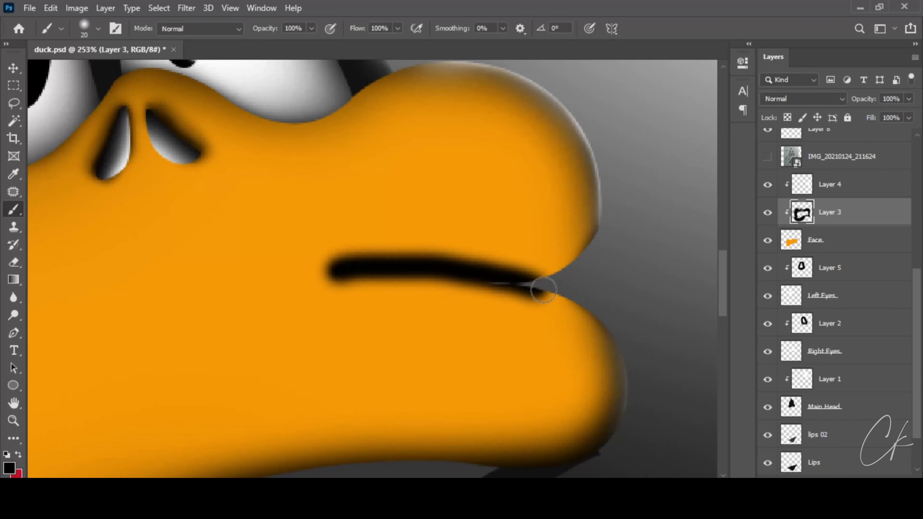
# - Erase the mouth line's tip and thin its top and underside edges
pyautogui.press('e')
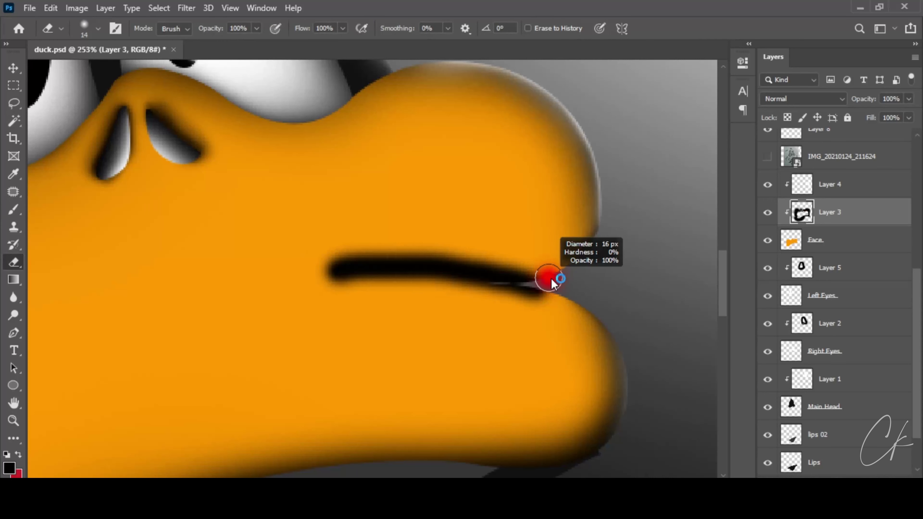
pyautogui.moveTo(557, 269); pyautogui.dragTo(505, 247)
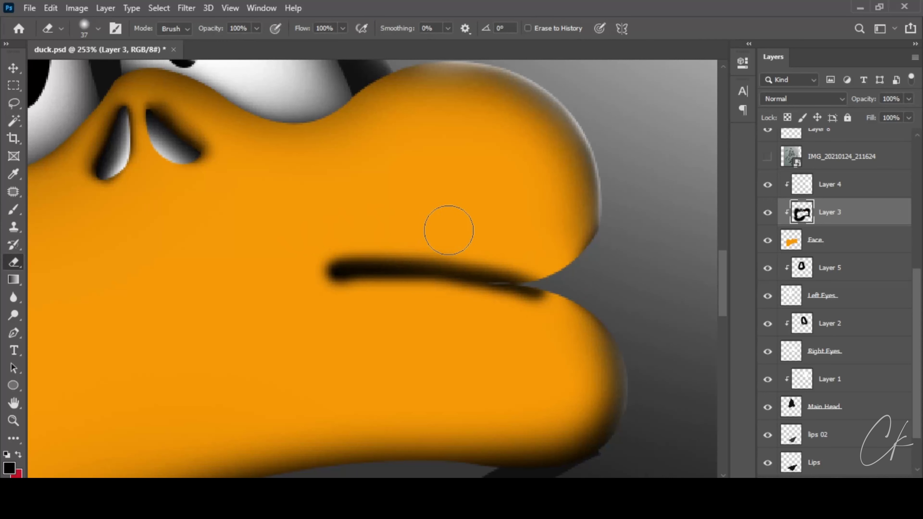
pyautogui.moveTo(450, 227); pyautogui.dragTo(333, 228)
pyautogui.moveTo(314, 296); pyautogui.dragTo(538, 322)
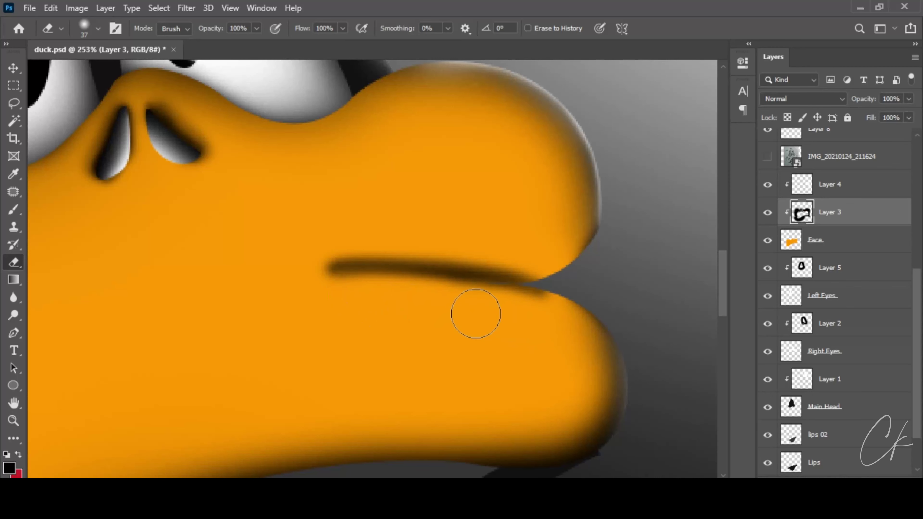
pyautogui.moveTo(340, 262); pyautogui.dragTo(322, 263)
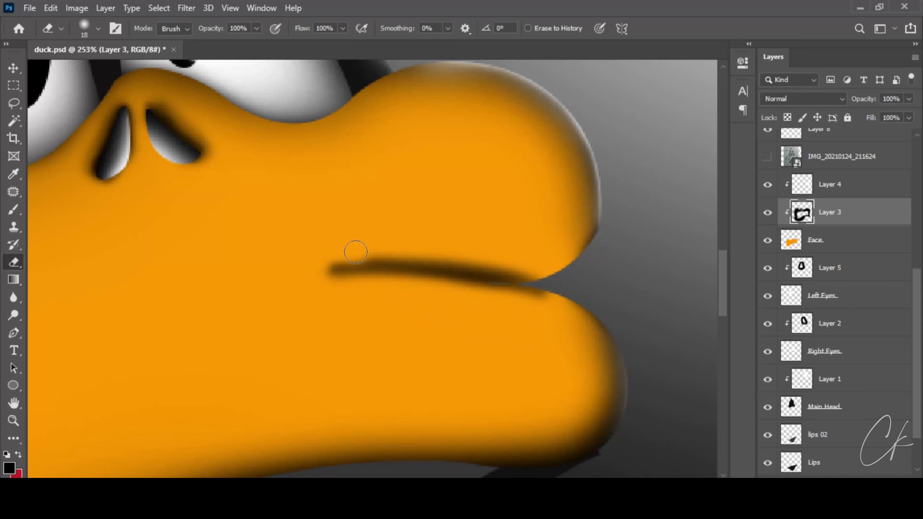
pyautogui.moveTo(395, 254); pyautogui.dragTo(337, 266)
# - Thin the mouth line's lower edge, undoing excess erasing and resizing the eraser
pyautogui.hotkey('ctrl', 'z')
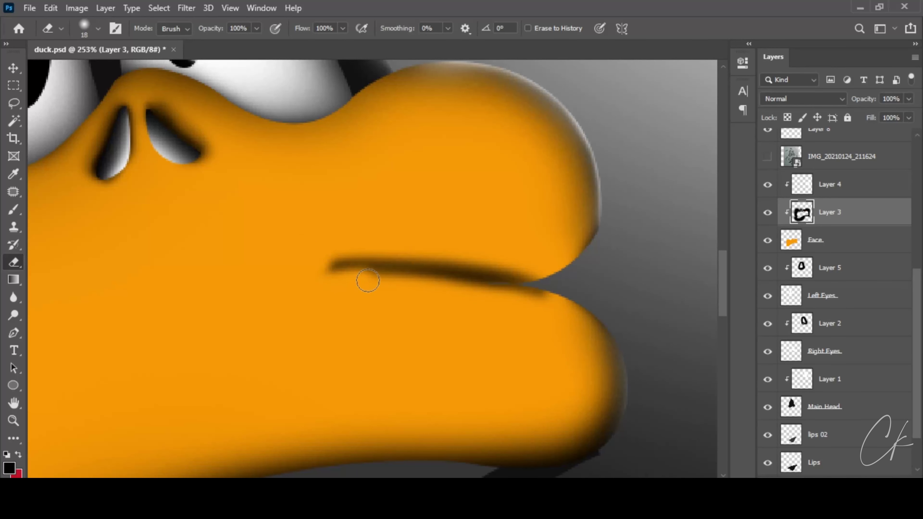
pyautogui.hotkey('ctrl', 'z')
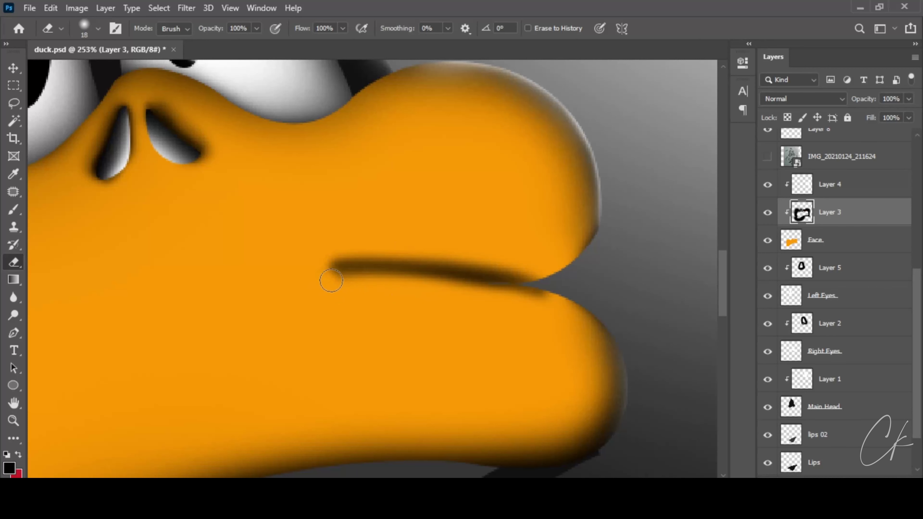
pyautogui.moveTo(358, 281); pyautogui.dragTo(399, 283)
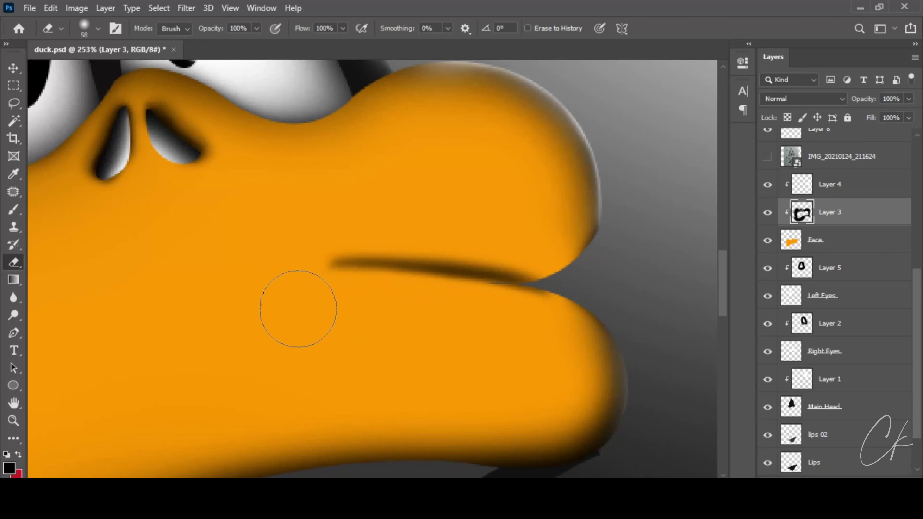
pyautogui.moveTo(299, 305); pyautogui.dragTo(399, 235)
pyautogui.hotkey('ctrl', 'z')
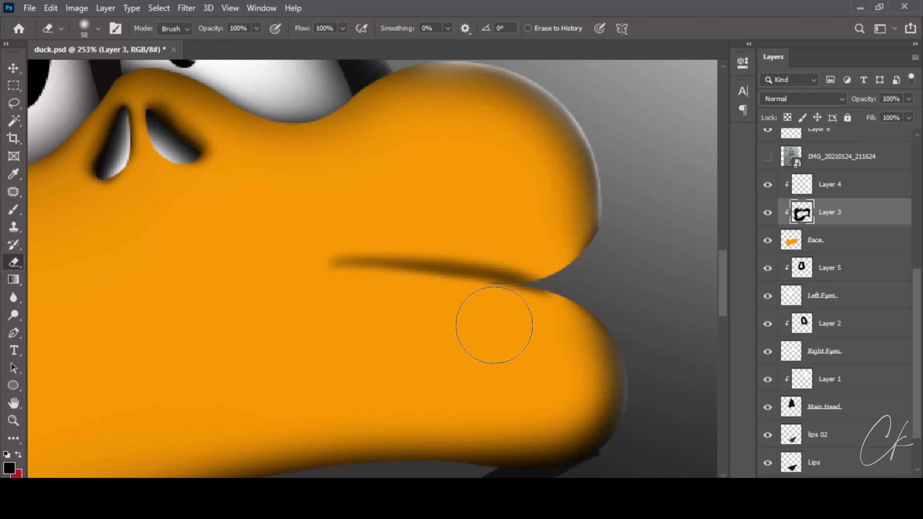
pyautogui.scroll(2, 547, 320)
pyautogui.moveTo(541, 310); pyautogui.dragTo(521, 296)
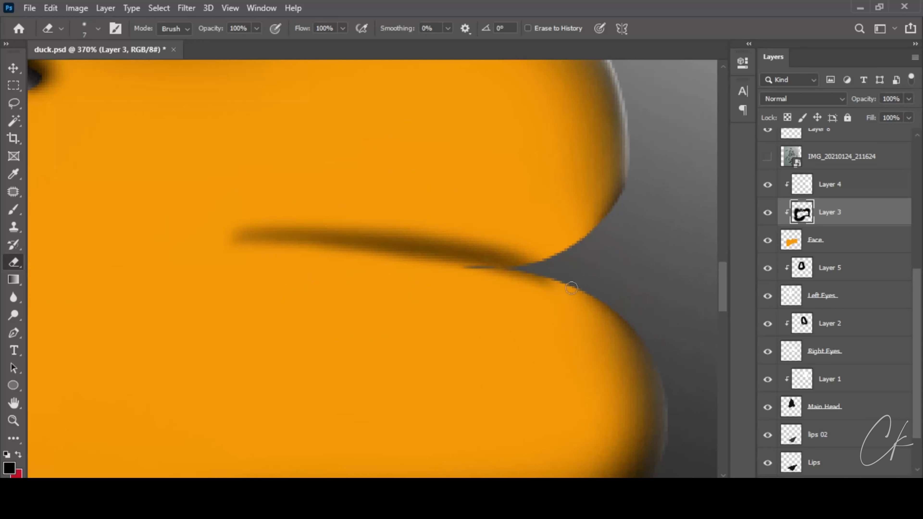
pyautogui.scroll(-1, 571, 288)
pyautogui.moveTo(618, 309); pyautogui.dragTo(670, 314)
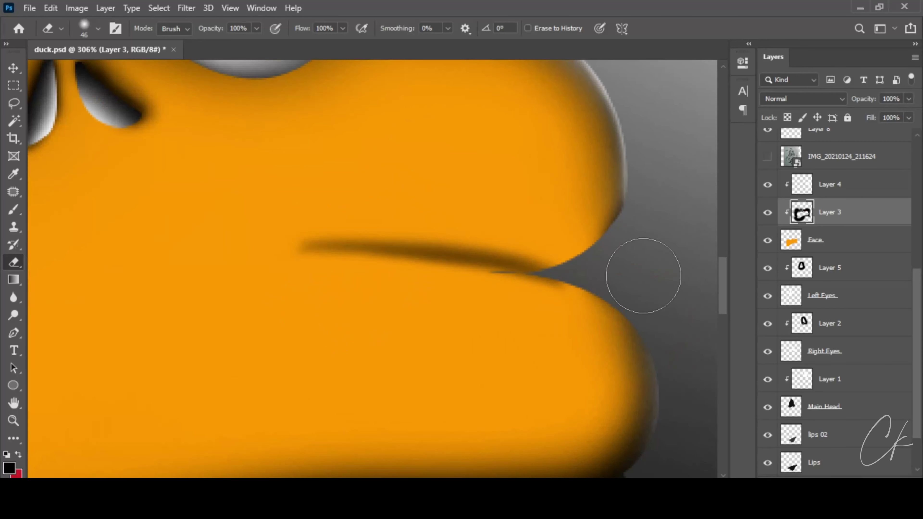
pyautogui.press('x')
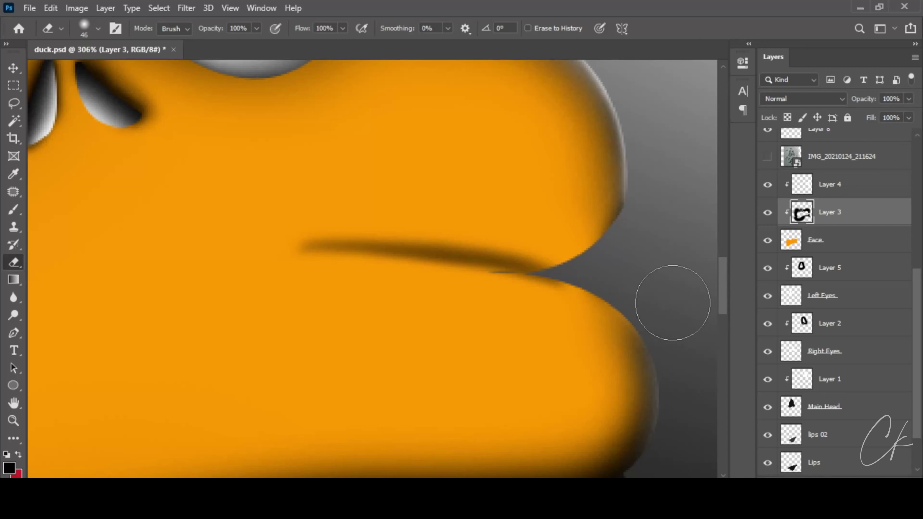
# - Set the brush to about 228 px
pyautogui.press('b')
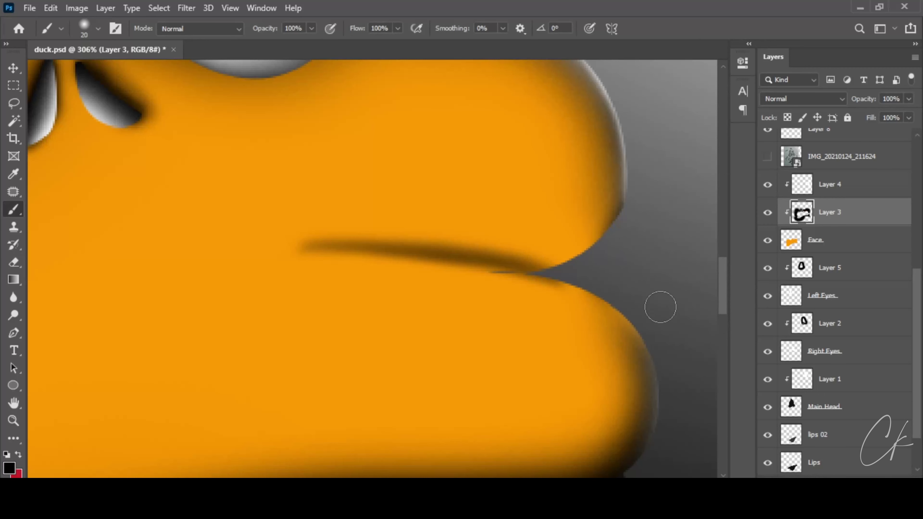
pyautogui.moveTo(647, 304)
pyautogui.mouseDown()
pyautogui.moveTo(626, 275)
pyautogui.moveTo(580, 268)
pyautogui.mouseUp()
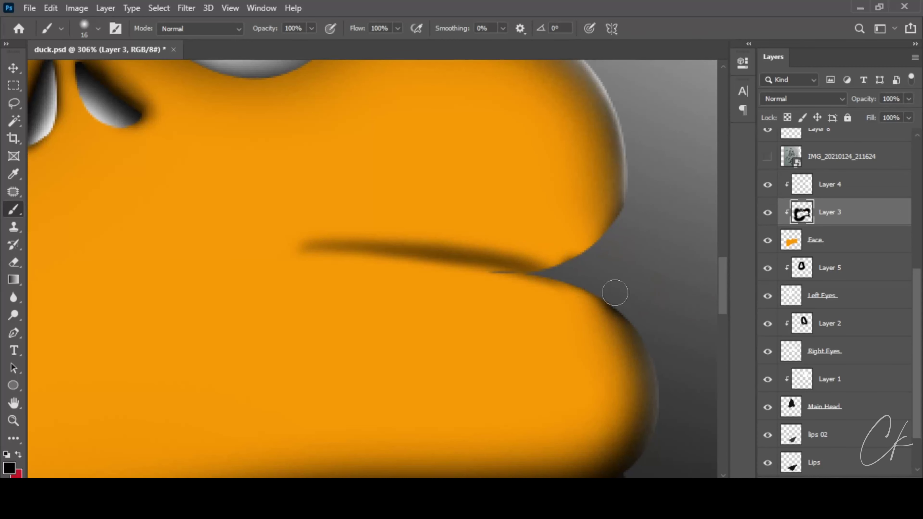
pyautogui.moveTo(619, 277); pyautogui.dragTo(640, 276)
pyautogui.scroll(-2, 581, 278)
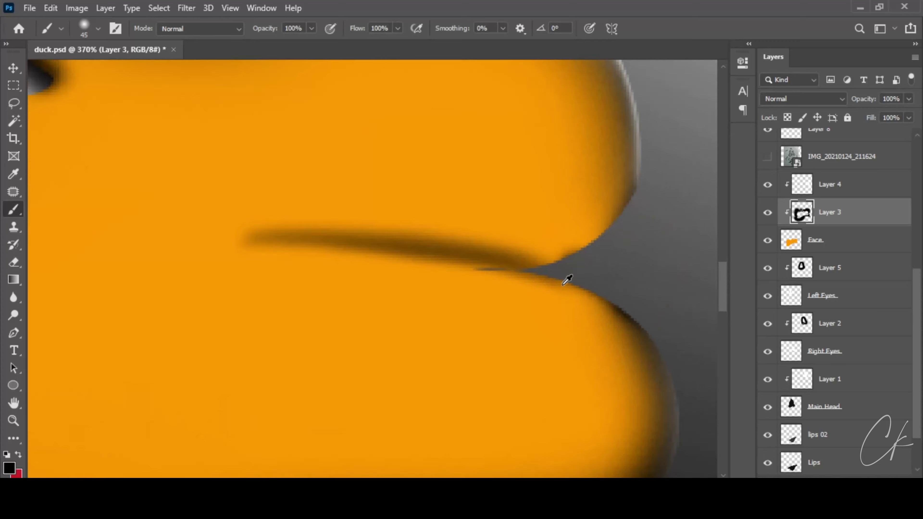
pyautogui.scroll(-3, 567, 278)
pyautogui.scroll(-3, 556, 287)
pyautogui.scroll(1, 324, 378)
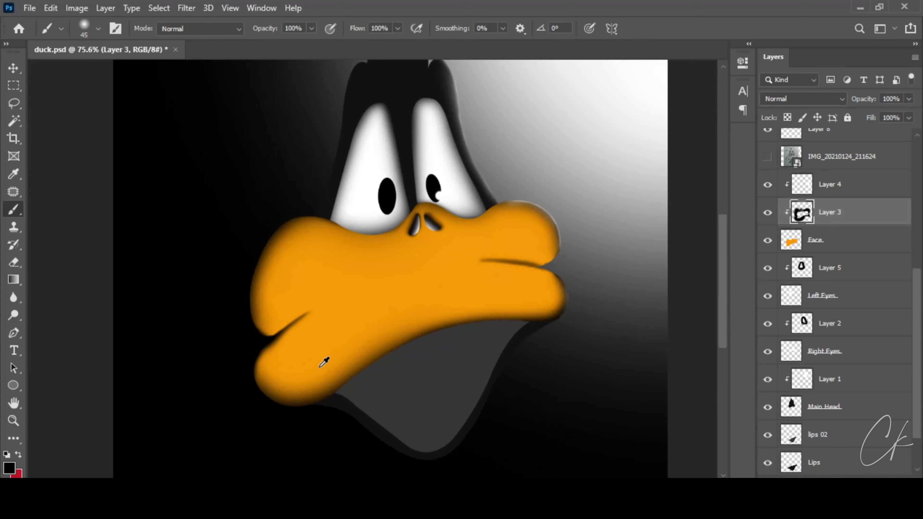
pyautogui.moveTo(368, 422)
pyautogui.mouseDown()
pyautogui.moveTo(415, 423)
pyautogui.moveTo(598, 371)
pyautogui.mouseUp()
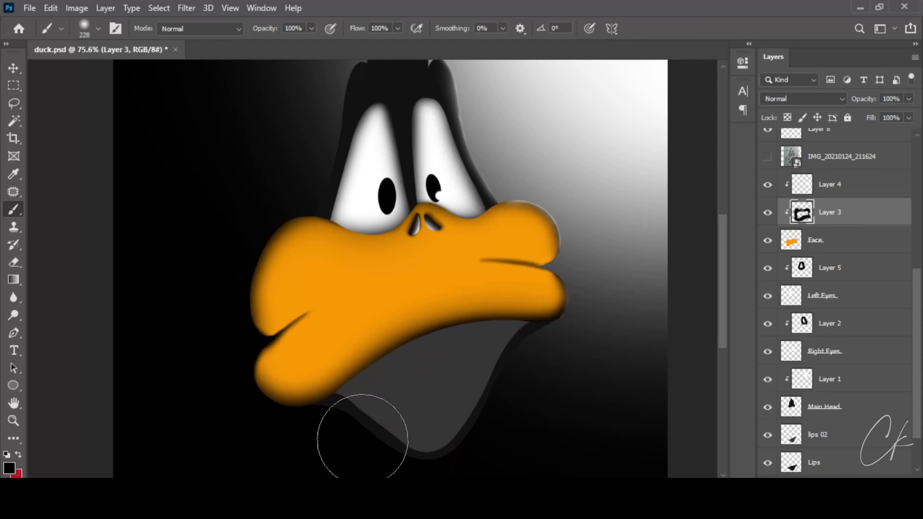
# - Darken the grey shadow under the bill's lower left, then bring the head into view
pyautogui.moveTo(346, 462); pyautogui.dragTo(247, 439)
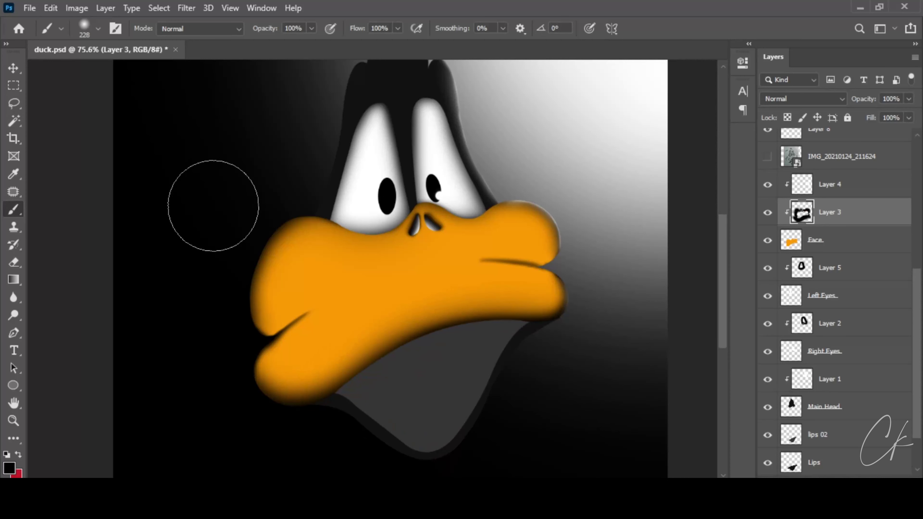
pyautogui.moveTo(381, 191); pyautogui.dragTo(396, 320)
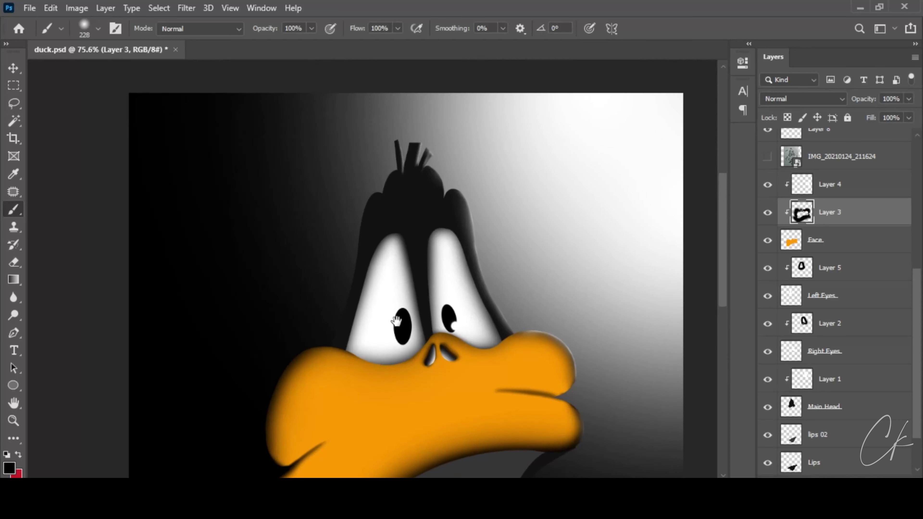
pyautogui.scroll(4, 418, 187)
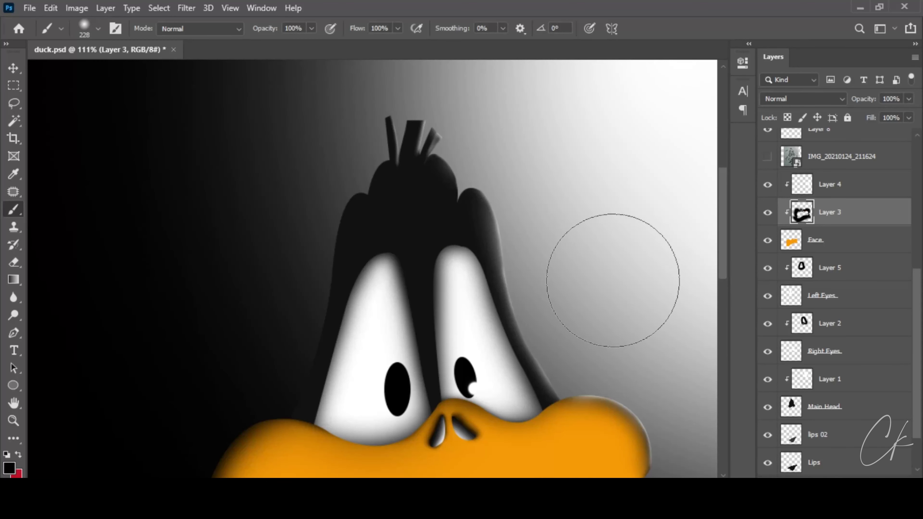
pyautogui.press('v')
pyautogui.scroll(2, 361, 382)
pyautogui.scroll(1, 381, 345)
pyautogui.scroll(2, 396, 309)
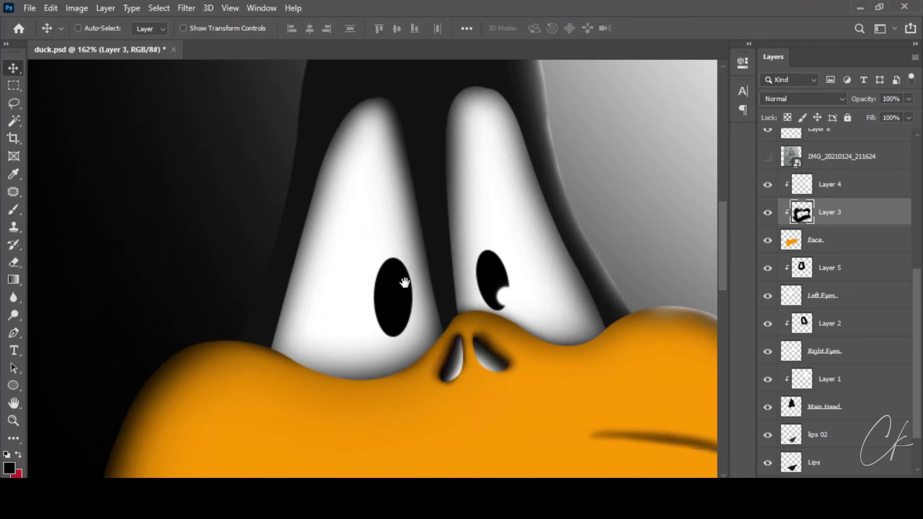
pyautogui.scroll(1, 403, 296)
pyautogui.scroll(1, 407, 300)
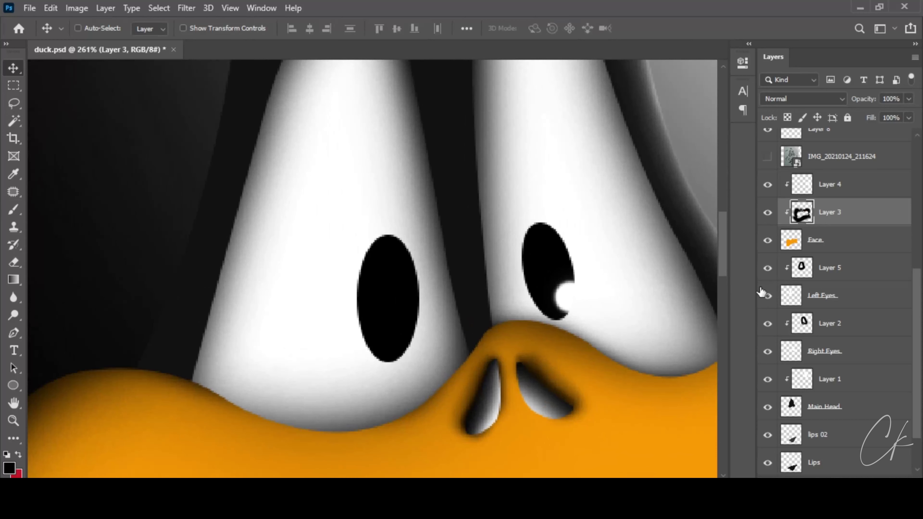
# - Toggle the Layer 5, Face and Ellipse layers to find the left pupil, then select Ellipse 1
pyautogui.click(767, 268)
pyautogui.click(768, 240)
pyautogui.scroll(2, 800, 269)
pyautogui.scroll(3, 805, 273)
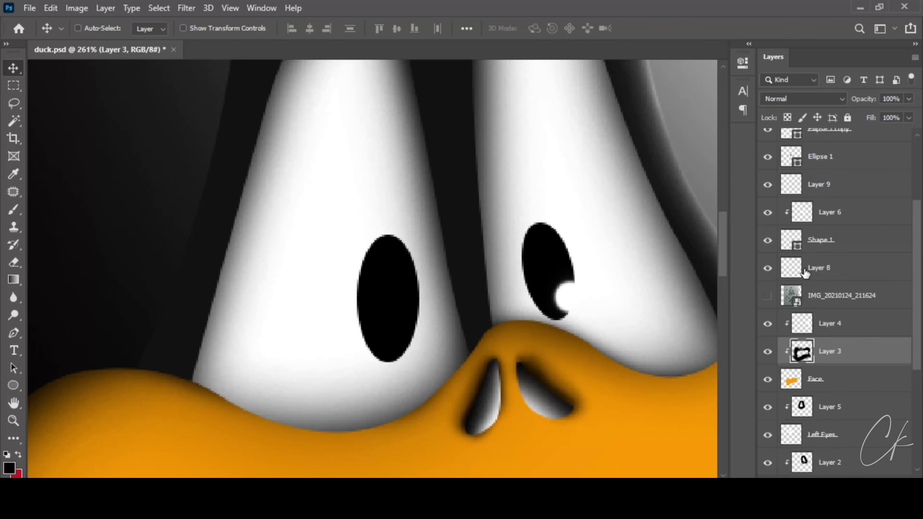
pyautogui.scroll(3, 806, 273)
pyautogui.click(768, 240)
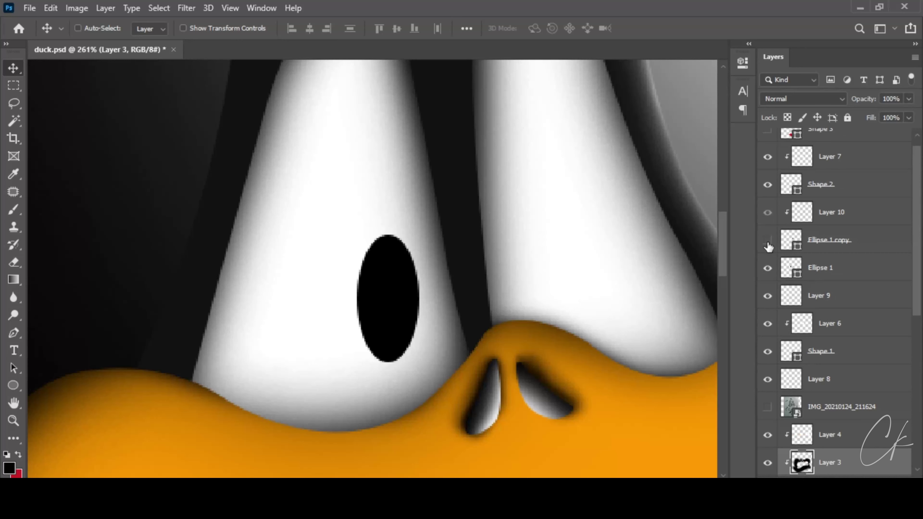
pyautogui.click(768, 268)
pyautogui.click(849, 268)
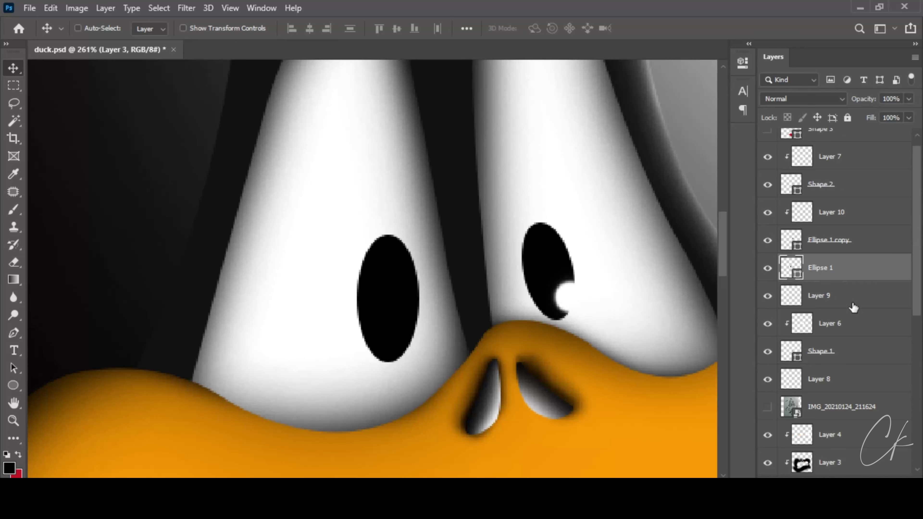
# - Draw a white 17×24 px highlight ellipse clipped inside the left pupil
pyautogui.hotkey('ctrl', 'shift', 'alt', 'n')
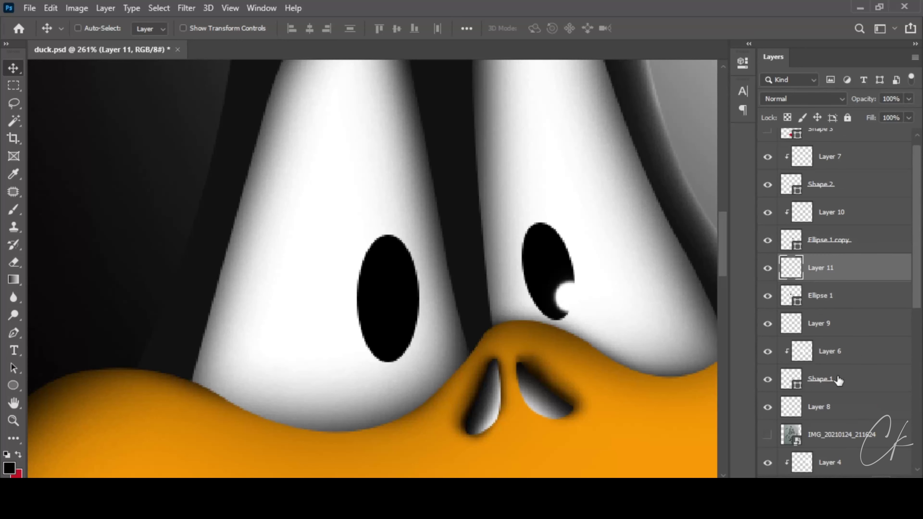
pyautogui.keyDown('alt'); pyautogui.click(789, 281); pyautogui.keyUp('alt')
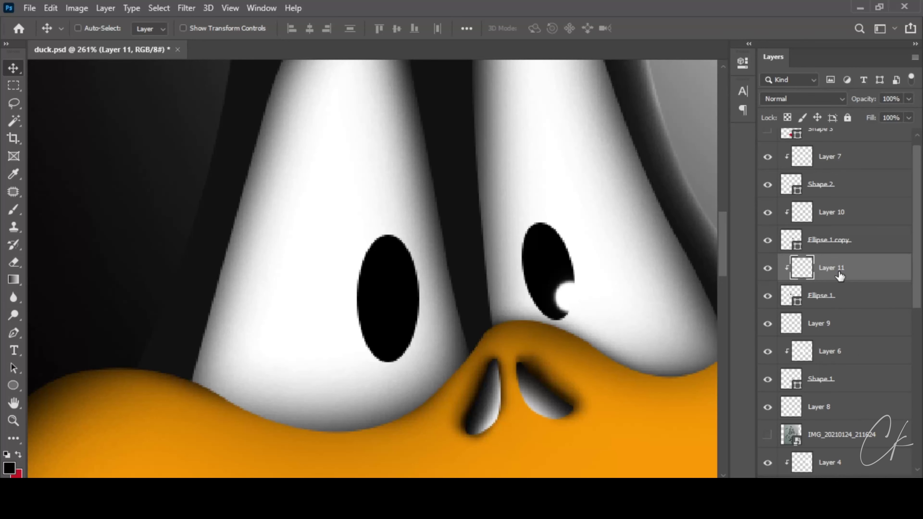
pyautogui.hotkey('ctrl', 'alt', 'g')
pyautogui.click(13, 386)
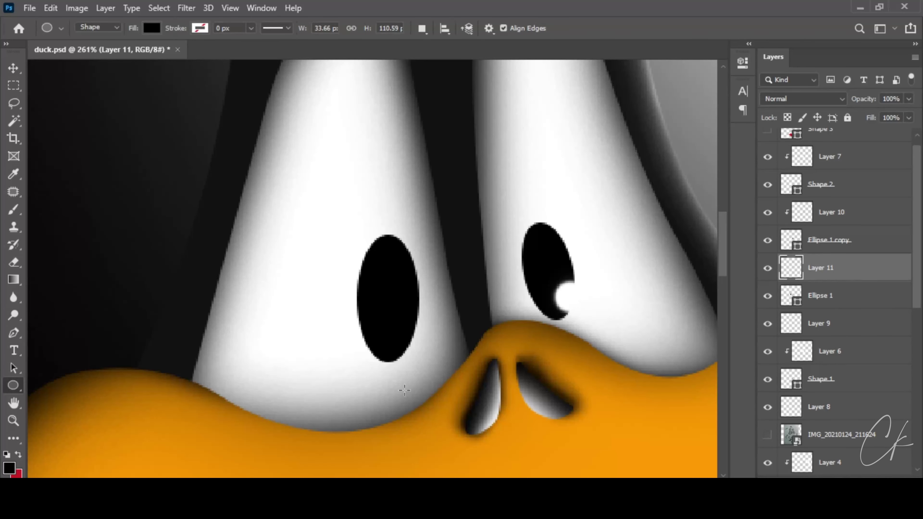
pyautogui.moveTo(402, 318); pyautogui.dragTo(429, 358)
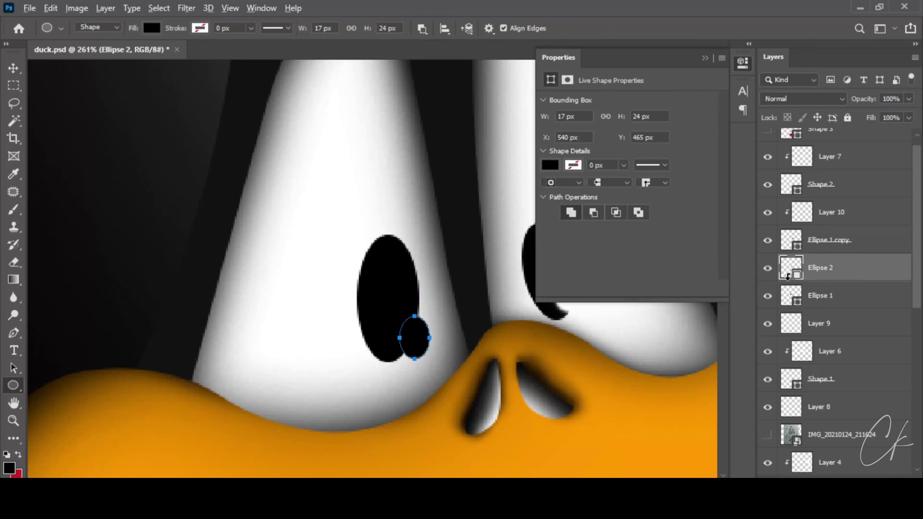
pyautogui.keyDown('alt'); pyautogui.click(787, 277); pyautogui.keyUp('alt')
pyautogui.click(554, 166)
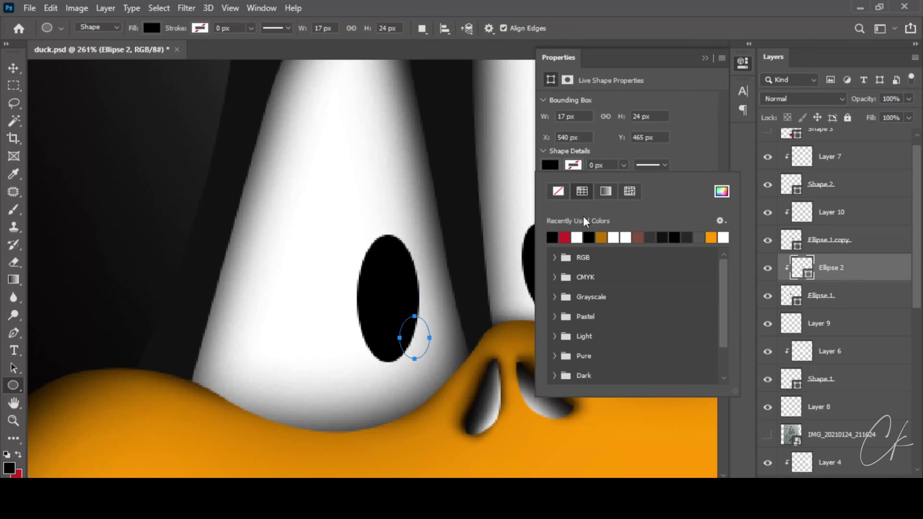
pyautogui.click(577, 237)
pyautogui.click(14, 67)
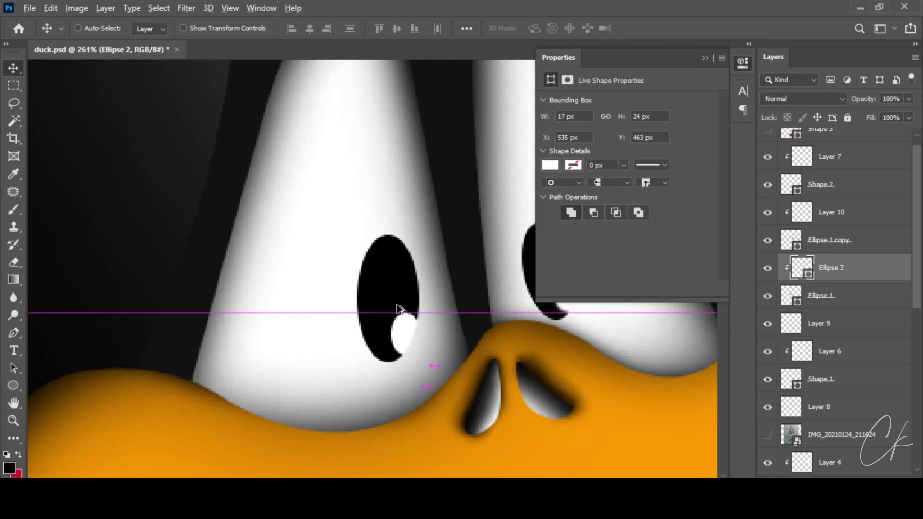
pyautogui.moveTo(406, 329); pyautogui.dragTo(400, 327)
# - Close the shape Properties panel and add a new empty layer above Ellipse 2
pyautogui.scroll(-3, 400, 304)
pyautogui.scroll(-3, 398, 301)
pyautogui.scroll(-2, 418, 324)
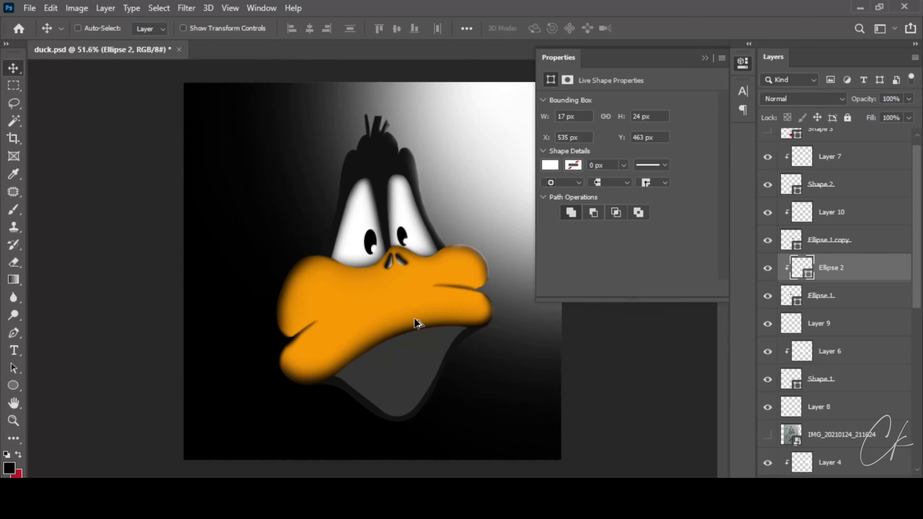
pyautogui.scroll(1, 382, 269)
pyautogui.scroll(4, 345, 214)
pyautogui.scroll(3, 364, 216)
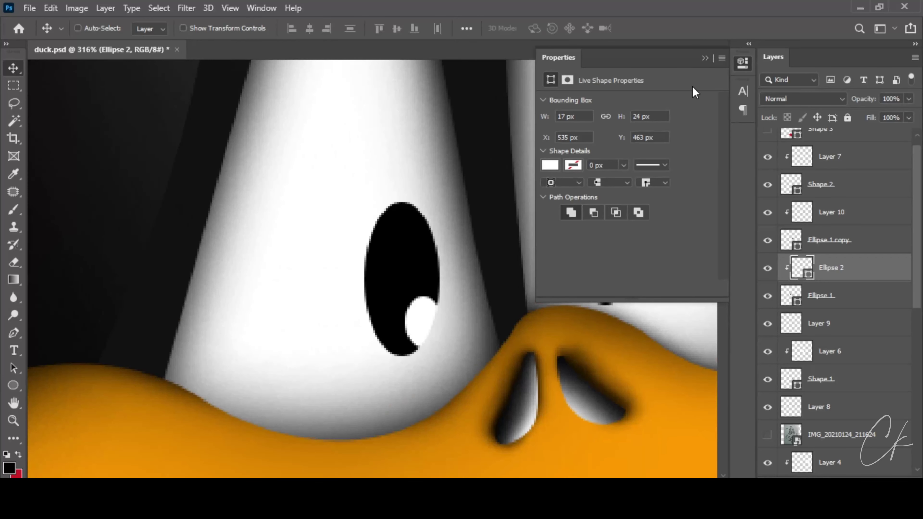
pyautogui.click(705, 59)
pyautogui.click(883, 477)
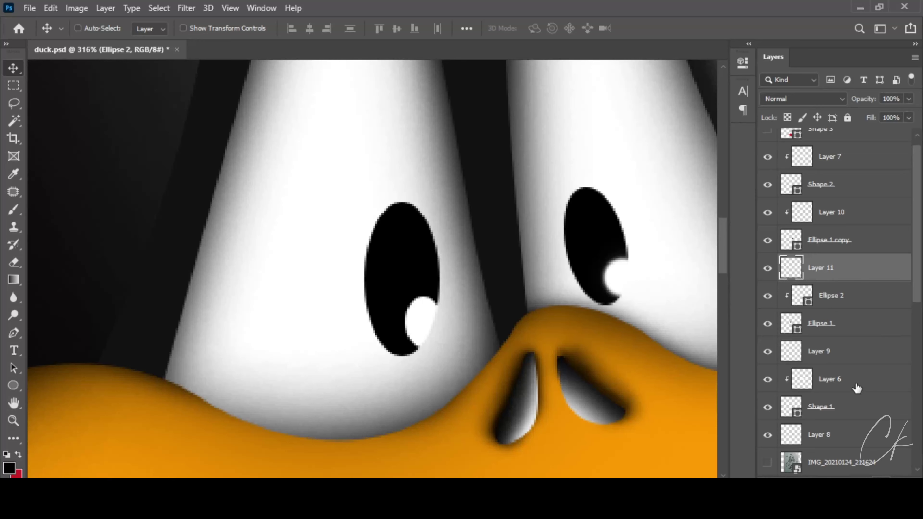
# - Clip the new layer into the pupil group and set up a 38 px white brush
pyautogui.keyDown('alt'); pyautogui.click(794, 277); pyautogui.keyUp('alt')
pyautogui.press('b')
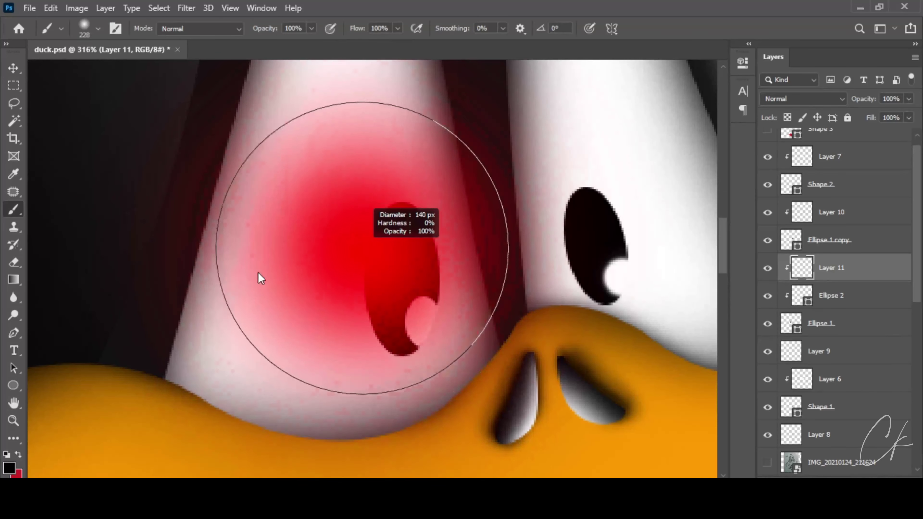
pyautogui.keyDown('alt'); pyautogui.rightClick(382, 278); pyautogui.keyUp('alt')
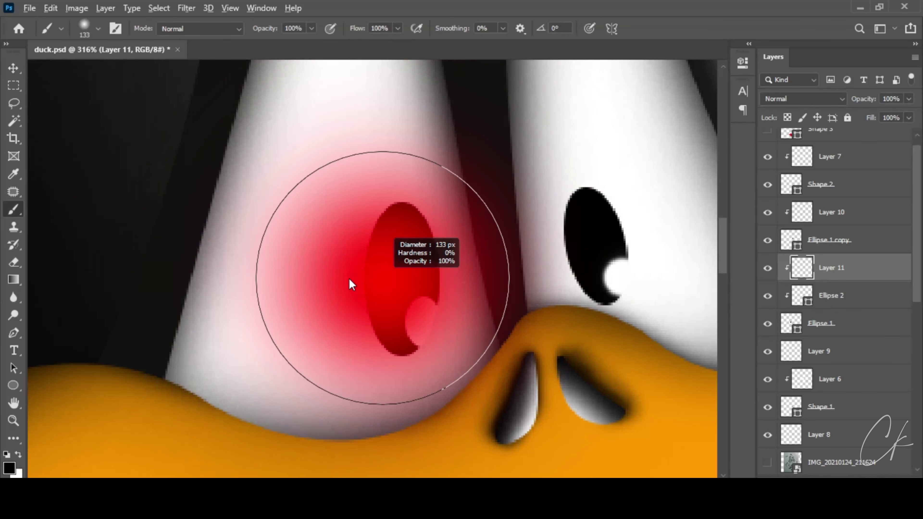
pyautogui.moveTo(352, 285); pyautogui.dragTo(363, 190)
pyautogui.press('x')
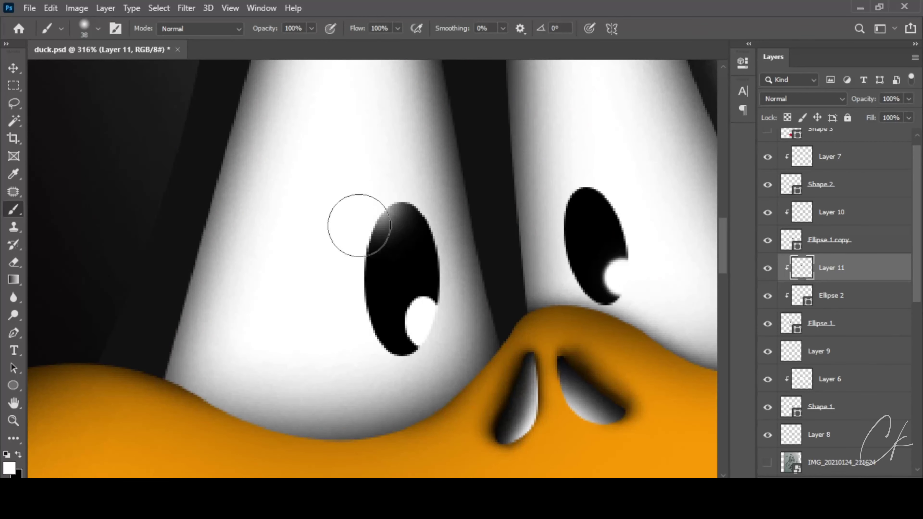
pyautogui.moveTo(359, 226); pyautogui.dragTo(350, 340)
pyautogui.hotkey('ctrl', 'z')
# - Brush soft white highlights onto the left pupil's right edge and upper part
pyautogui.scroll(1, 413, 206)
pyautogui.keyDown('alt'); pyautogui.rightClick(427, 206); pyautogui.keyUp('alt')
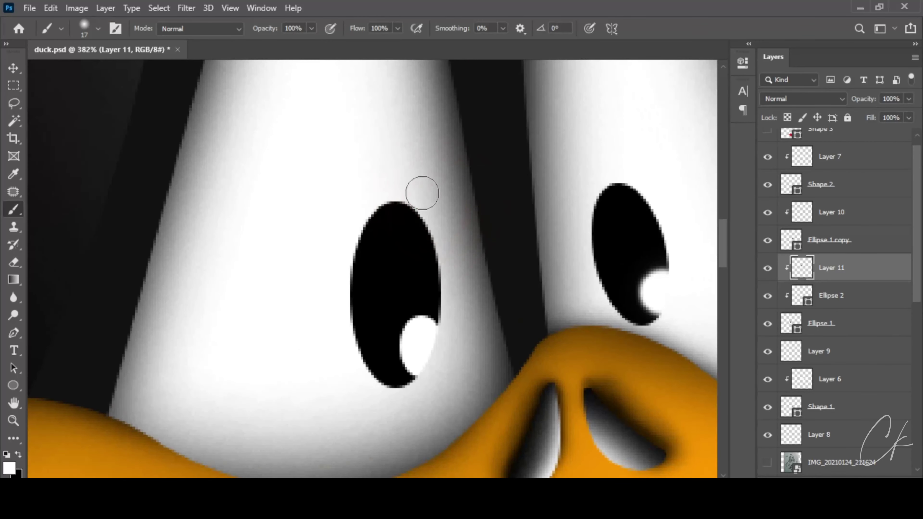
pyautogui.keyDown('alt'); pyautogui.rightClick(422, 193); pyautogui.keyUp('alt')
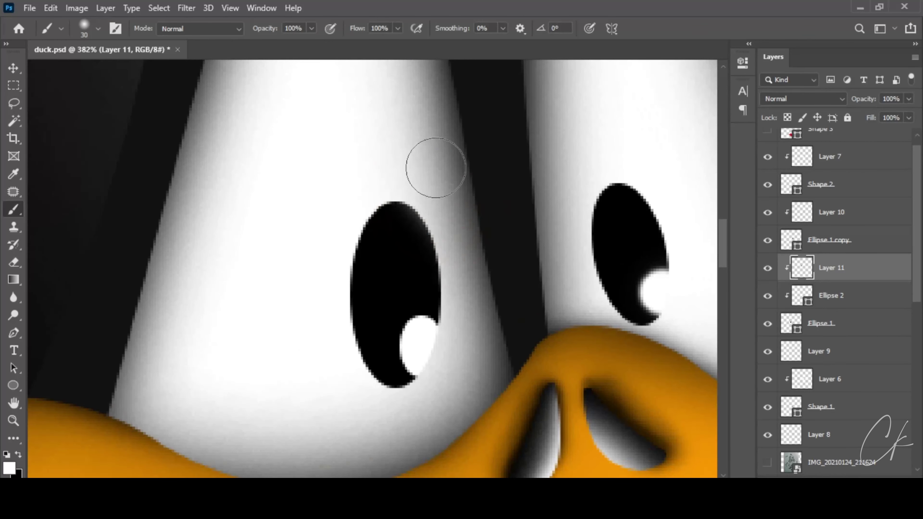
pyautogui.moveTo(436, 168)
pyautogui.mouseDown()
pyautogui.moveTo(474, 334)
pyautogui.moveTo(453, 212)
pyautogui.moveTo(412, 168)
pyautogui.mouseUp()
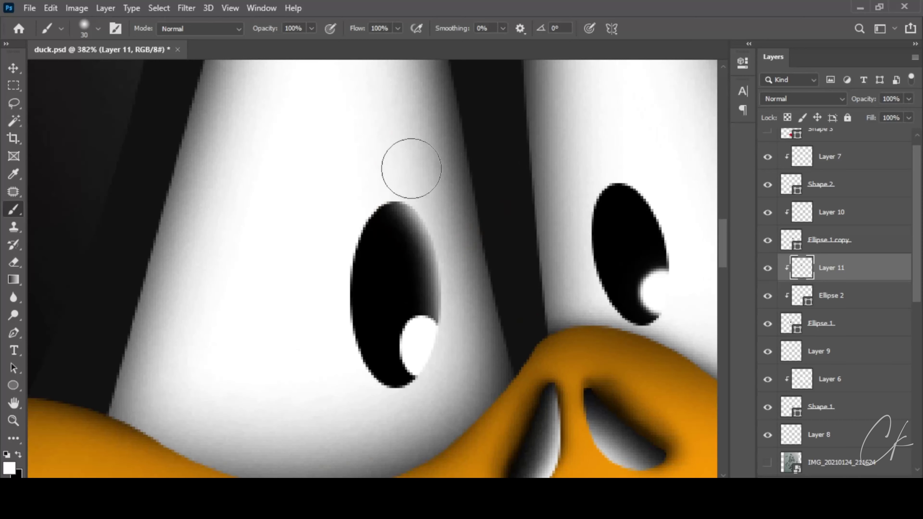
pyautogui.scroll(-5, 411, 168)
pyautogui.moveTo(453, 295)
pyautogui.mouseDown()
pyautogui.moveTo(409, 329)
pyautogui.moveTo(464, 310)
pyautogui.mouseUp()
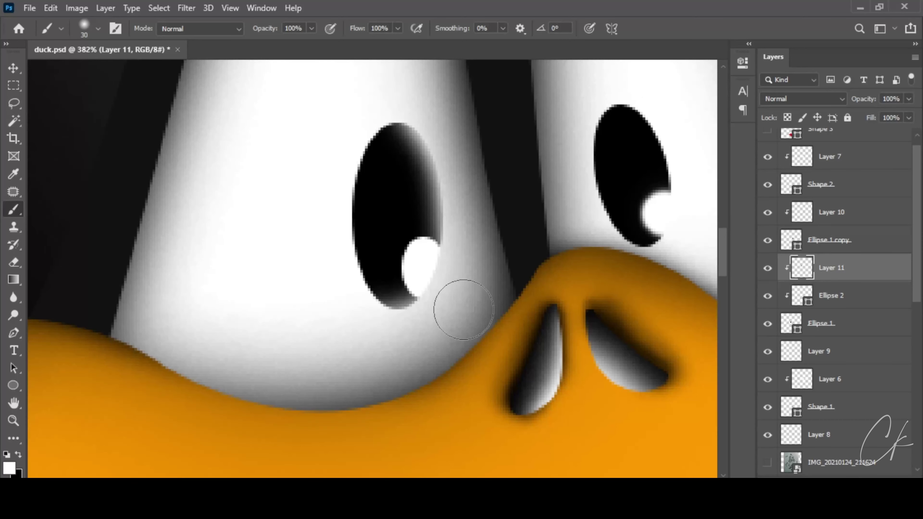
pyautogui.moveTo(429, 270); pyautogui.dragTo(432, 267)
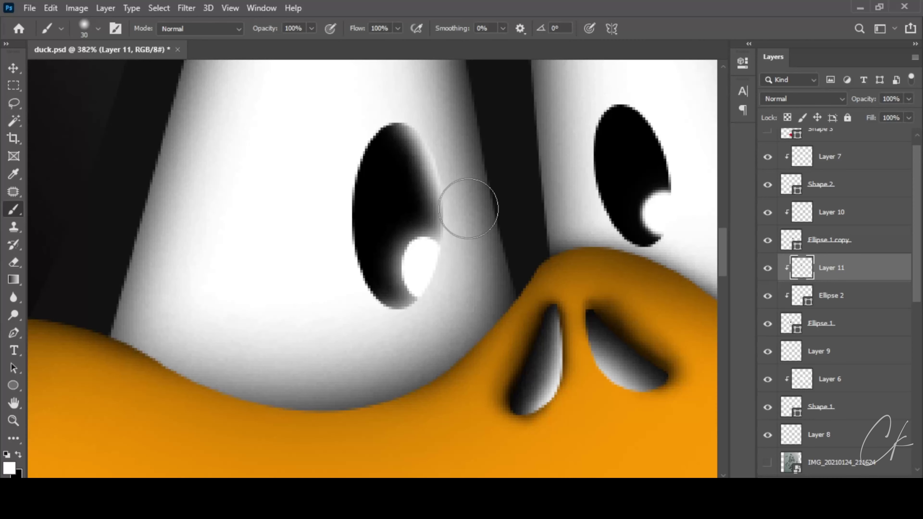
pyautogui.scroll(-3, 365, 343)
pyautogui.scroll(-3, 365, 344)
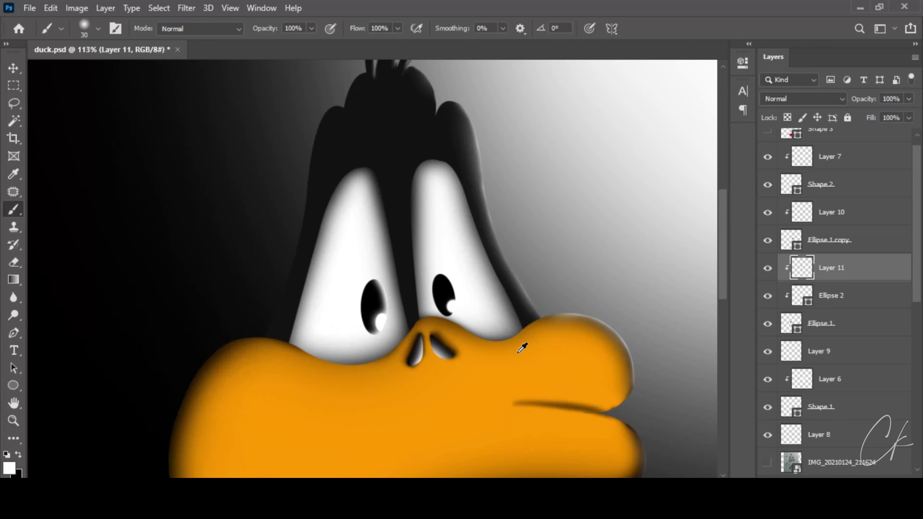
pyautogui.scroll(2, 365, 296)
pyautogui.scroll(2, 365, 297)
pyautogui.scroll(2, 365, 297)
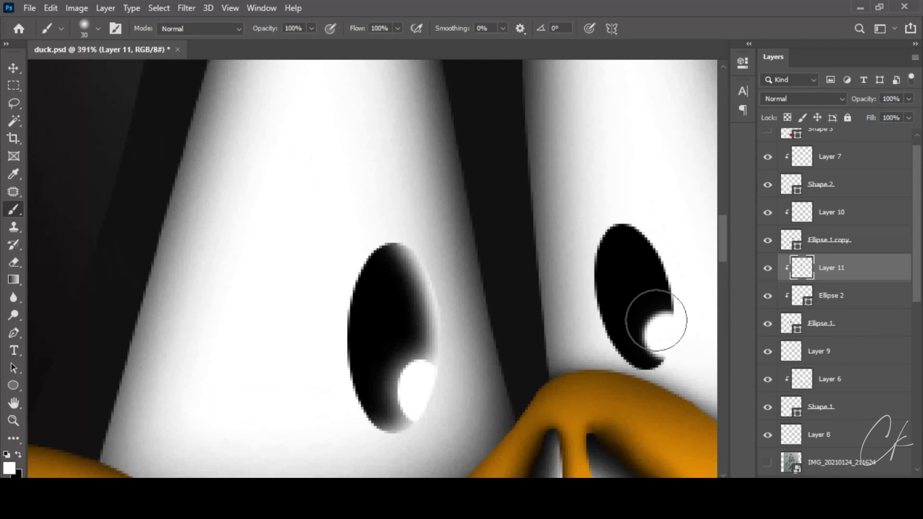
# - Check both pupils' layers, then add a new layer clipped above Layer 10
pyautogui.click(768, 324)
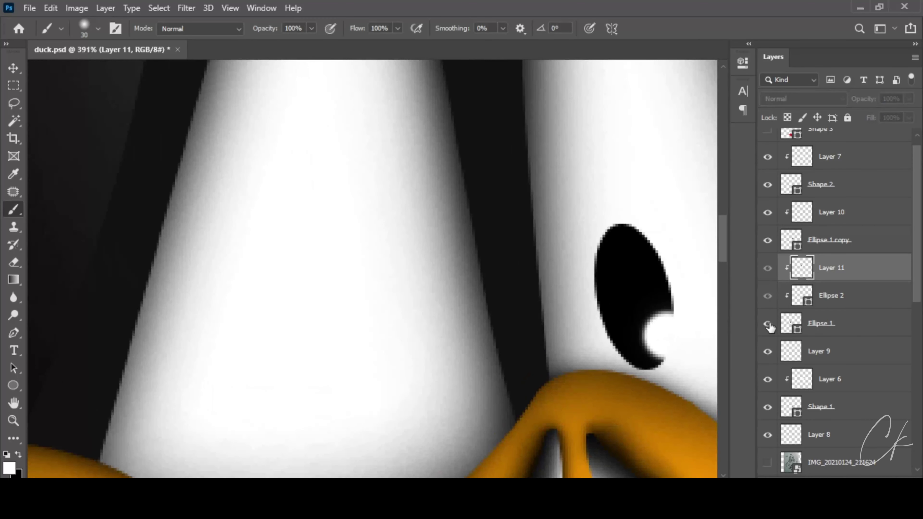
pyautogui.click(767, 240)
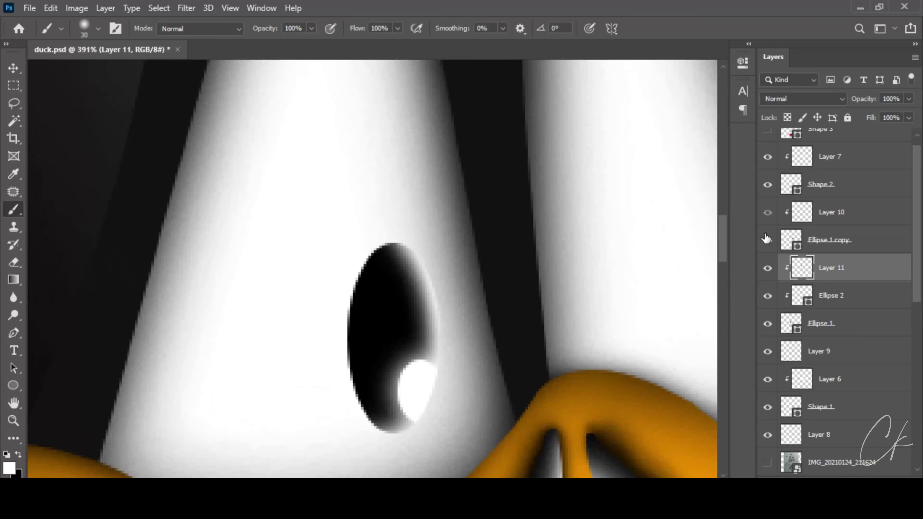
pyautogui.click(842, 214)
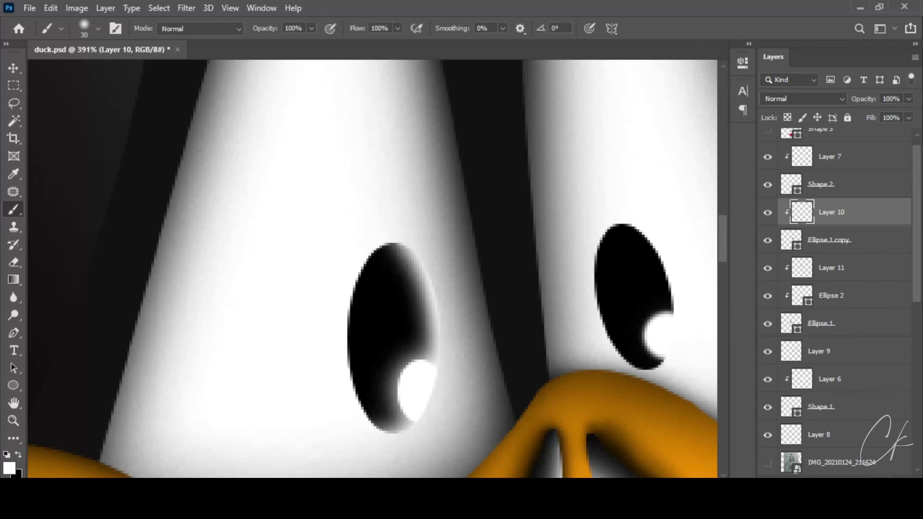
pyautogui.hotkey('ctrl', 'shift', 'alt', 'n')
pyautogui.keyDown('alt'); pyautogui.click(792, 223); pyautogui.keyUp('alt')
# - Brush white along the right pupil's upper edge, undoing unwanted strokes
pyautogui.moveTo(673, 218); pyautogui.dragTo(454, 182)
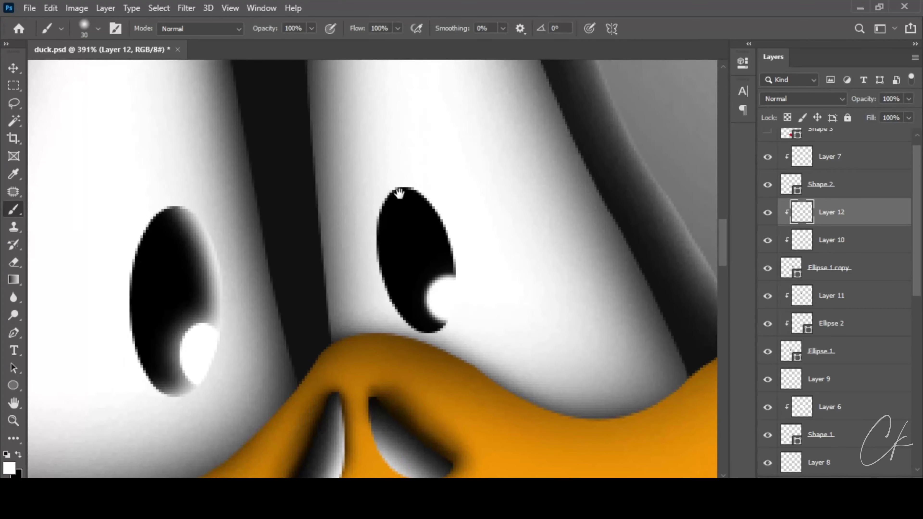
pyautogui.moveTo(416, 151)
pyautogui.mouseDown()
pyautogui.moveTo(478, 221)
pyautogui.moveTo(486, 299)
pyautogui.moveTo(411, 336)
pyautogui.moveTo(379, 300)
pyautogui.mouseUp()
pyautogui.press('[')
pyautogui.press('[')
pyautogui.hotkey('ctrl', 'z')
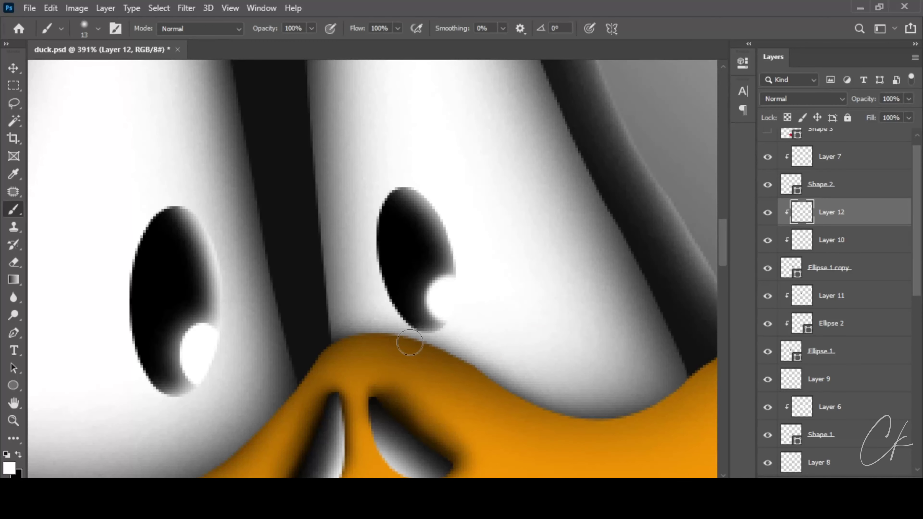
pyautogui.moveTo(407, 340)
pyautogui.mouseDown()
pyautogui.moveTo(384, 301)
pyautogui.moveTo(423, 340)
pyautogui.mouseUp()
pyautogui.hotkey('ctrl', 'z')
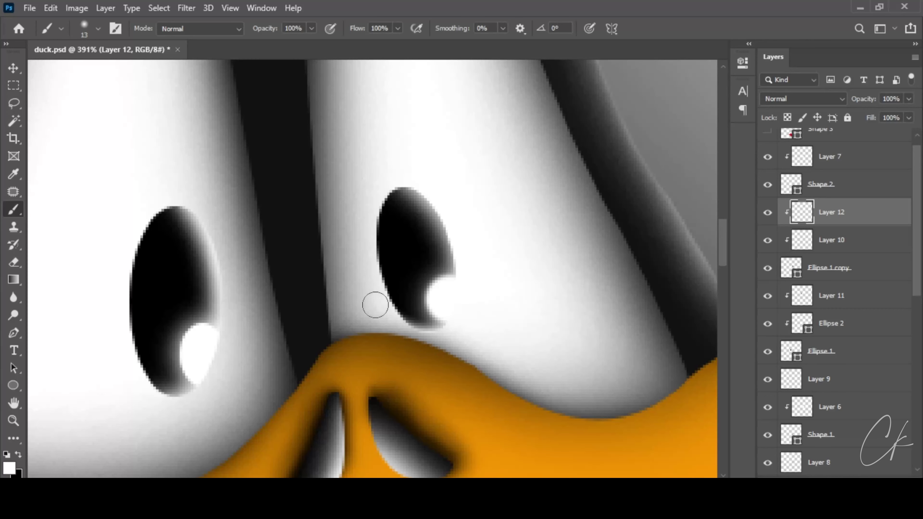
pyautogui.scroll(-5, 409, 349)
pyautogui.scroll(-5, 488, 288)
pyautogui.scroll(-2, 531, 268)
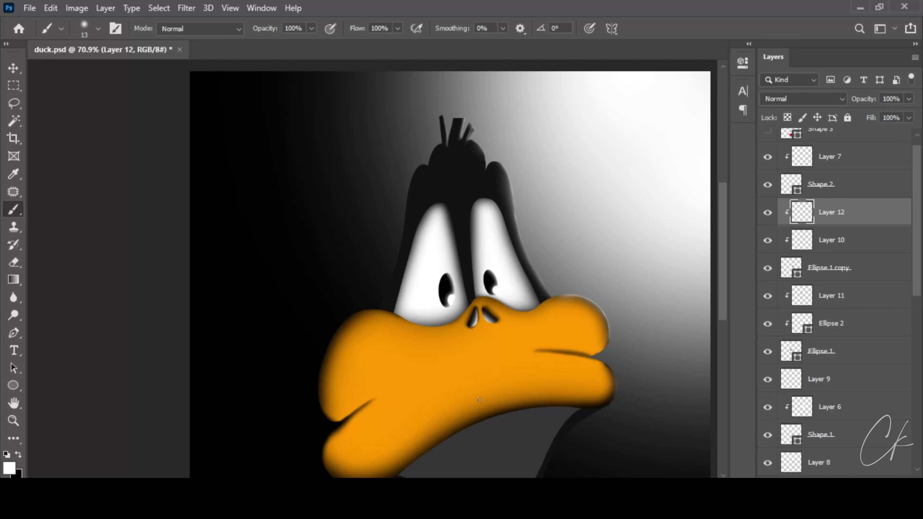
pyautogui.moveTo(480, 400)
pyautogui.mouseDown()
pyautogui.moveTo(500, 387)
pyautogui.moveTo(463, 287)
pyautogui.mouseUp()
pyautogui.scroll(1, 793, 225)
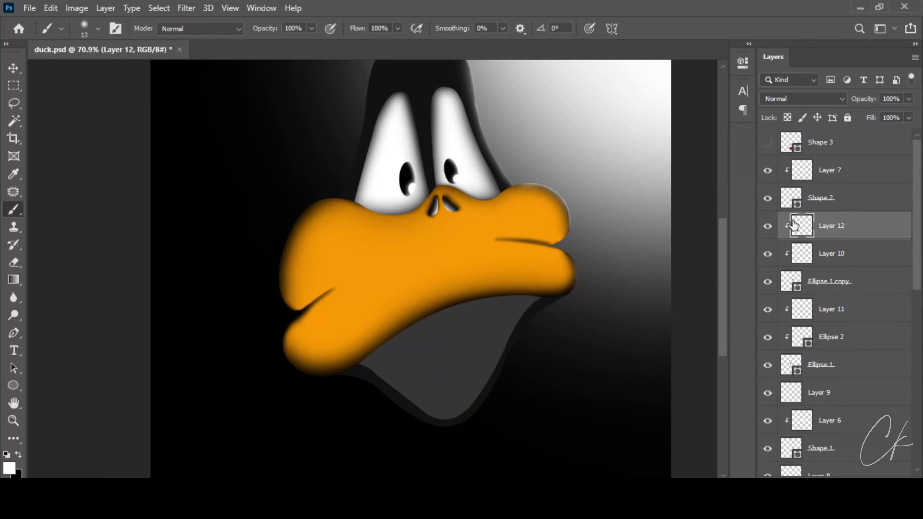
pyautogui.scroll(-3, 791, 248)
pyautogui.click(768, 339)
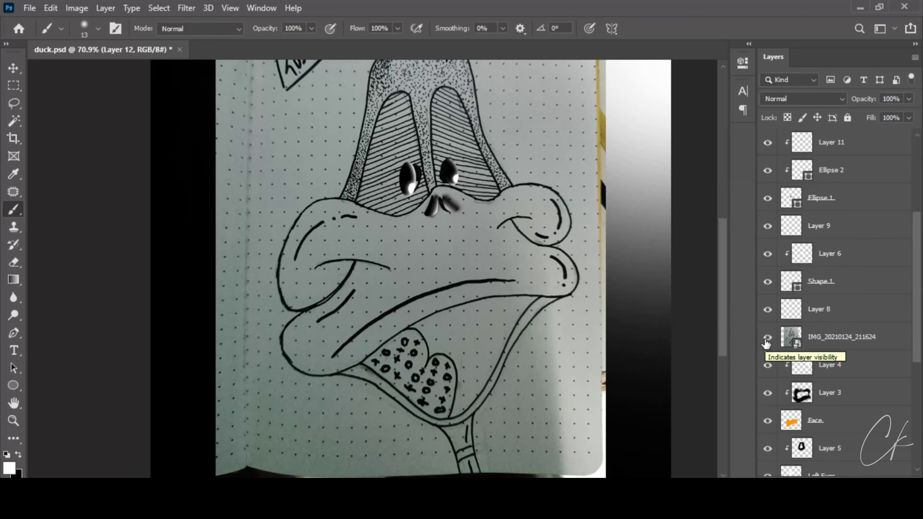
pyautogui.click(767, 341)
pyautogui.click(767, 338)
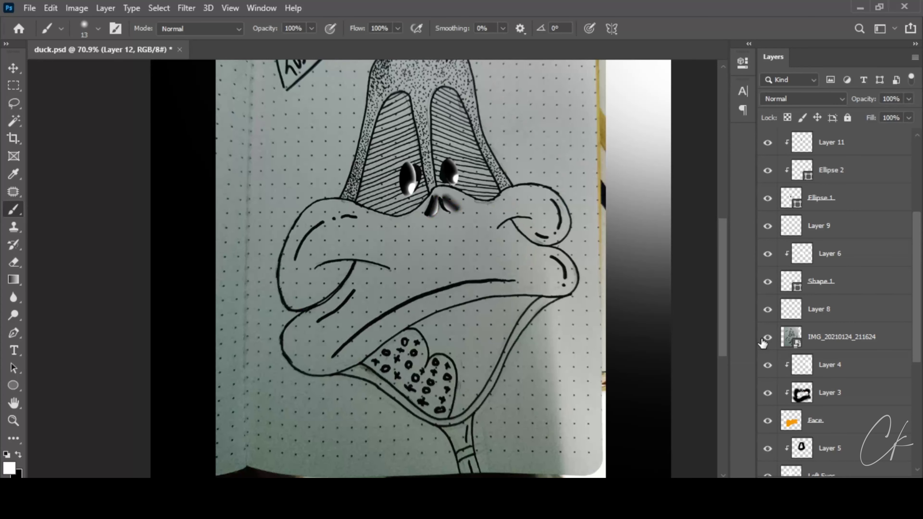
pyautogui.click(766, 338)
pyautogui.scroll(2, 845, 269)
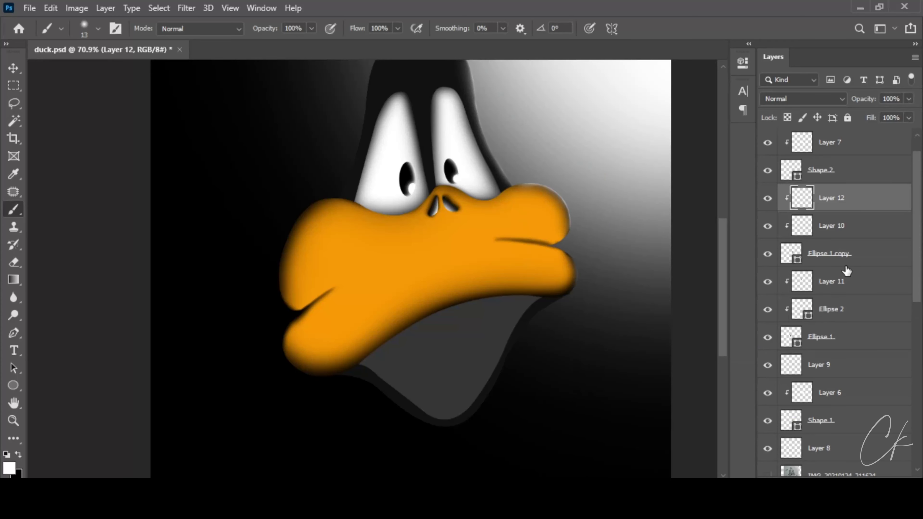
pyautogui.scroll(1, 846, 269)
pyautogui.scroll(-10, 845, 270)
pyautogui.scroll(3, 816, 282)
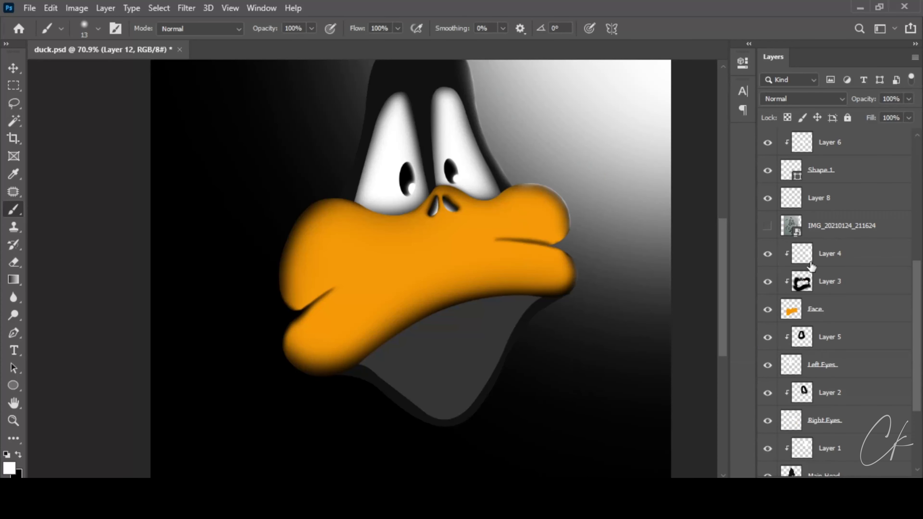
pyautogui.scroll(5, 839, 281)
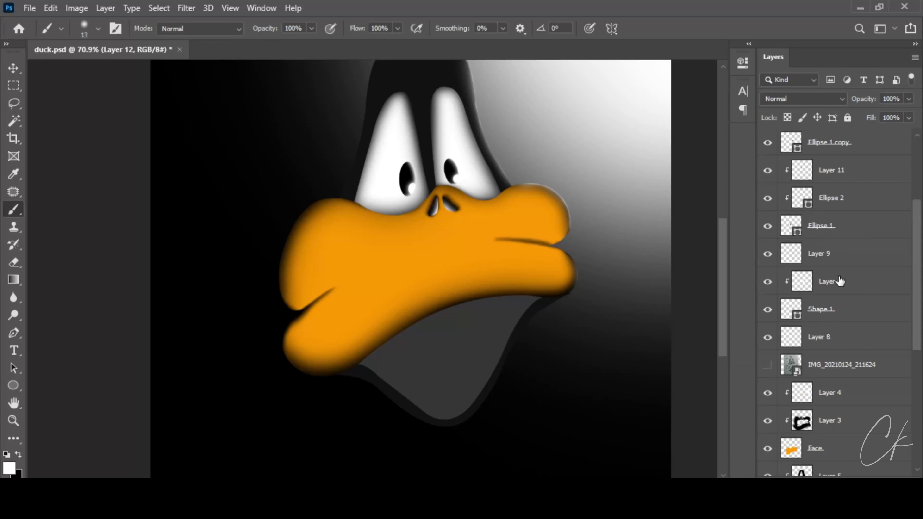
pyautogui.scroll(5, 839, 281)
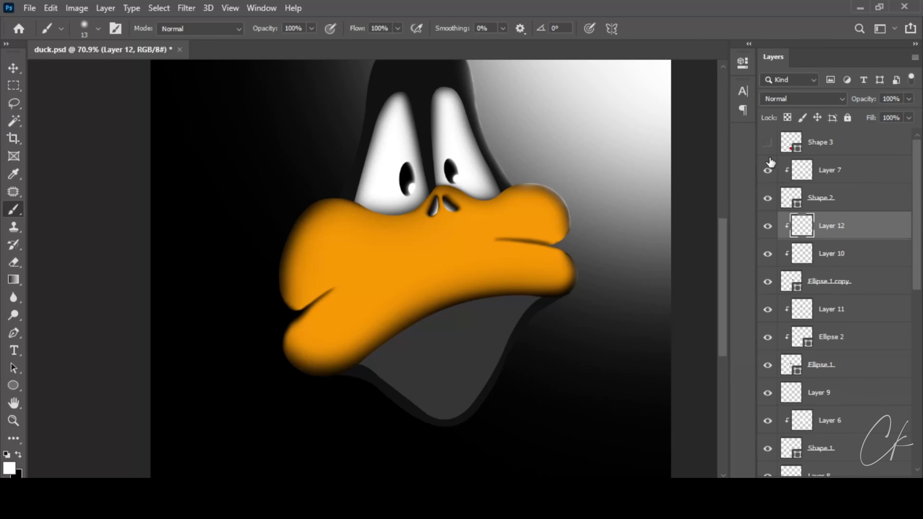
# - Show the hidden Shape 3 tongue, then toggle Lips and lips 02 visibility to inspect them
pyautogui.click(767, 142)
pyautogui.scroll(3, 386, 385)
pyautogui.scroll(2, 383, 385)
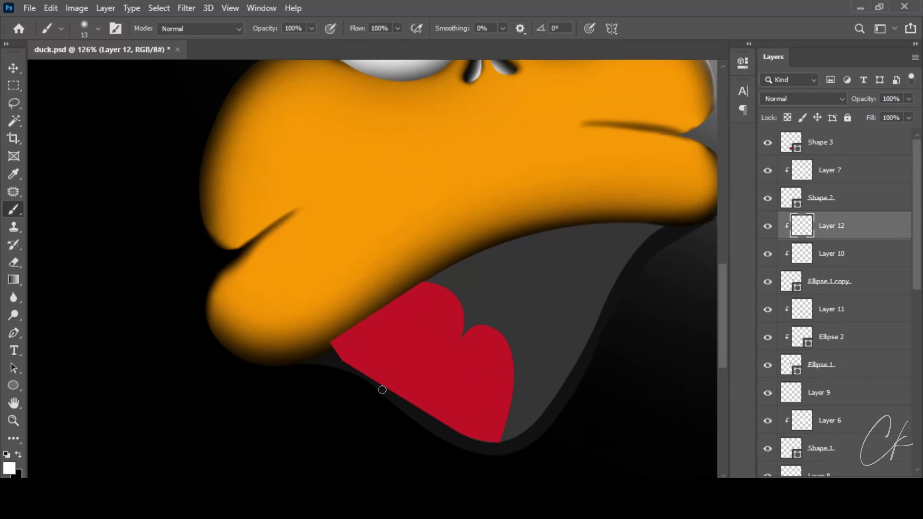
pyautogui.press('v')
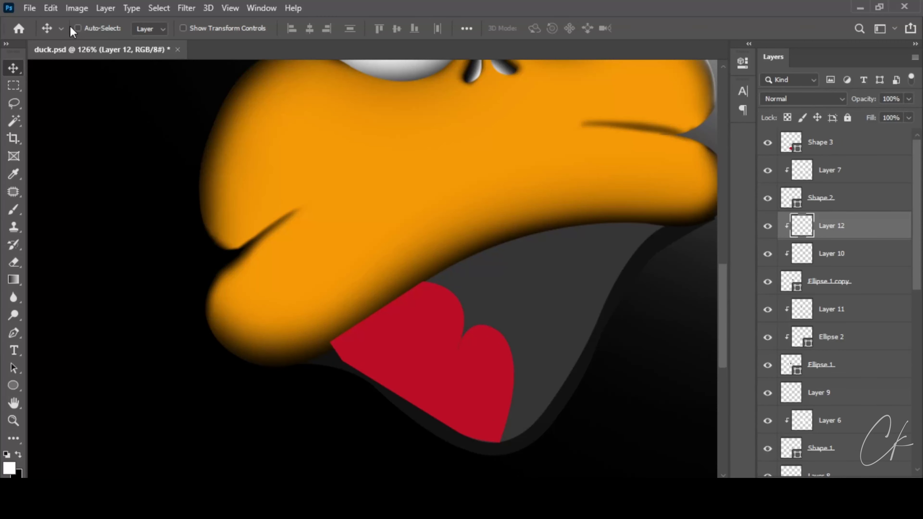
pyautogui.click(575, 380)
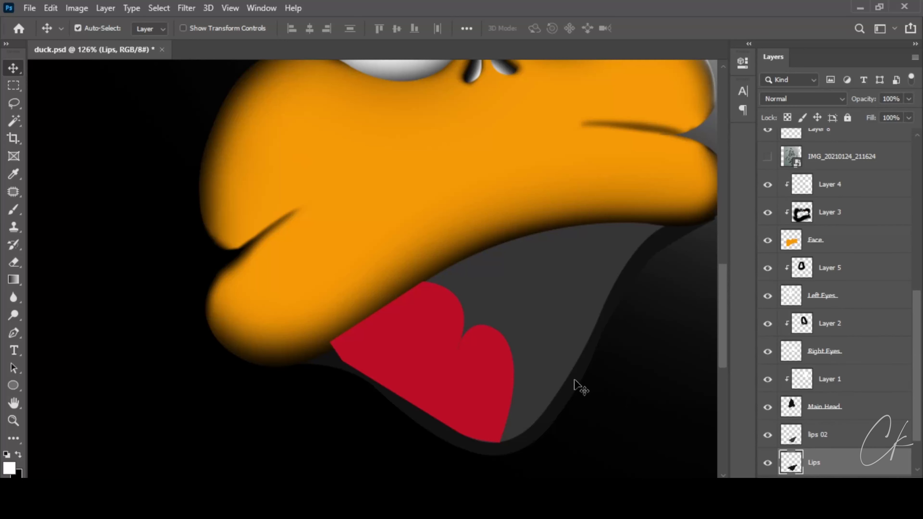
pyautogui.scroll(-1, 371, 265)
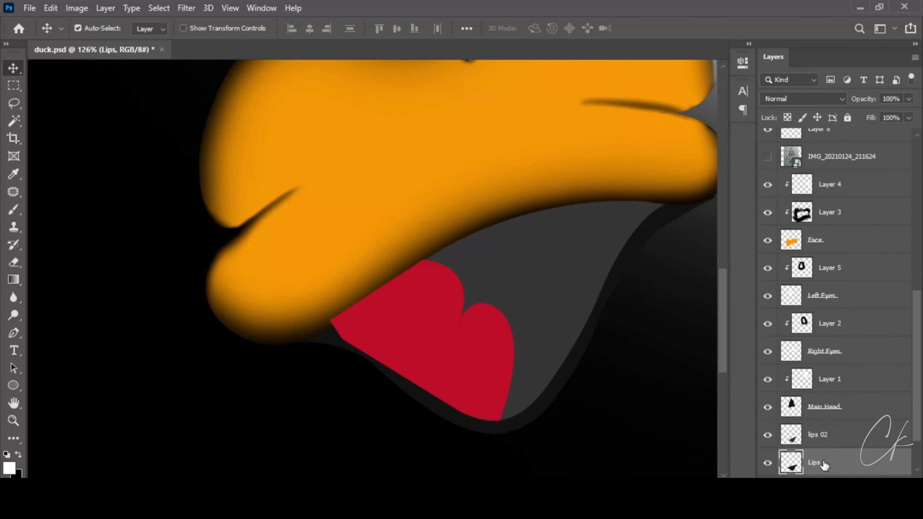
pyautogui.click(767, 464)
pyautogui.click(767, 464)
pyautogui.click(768, 436)
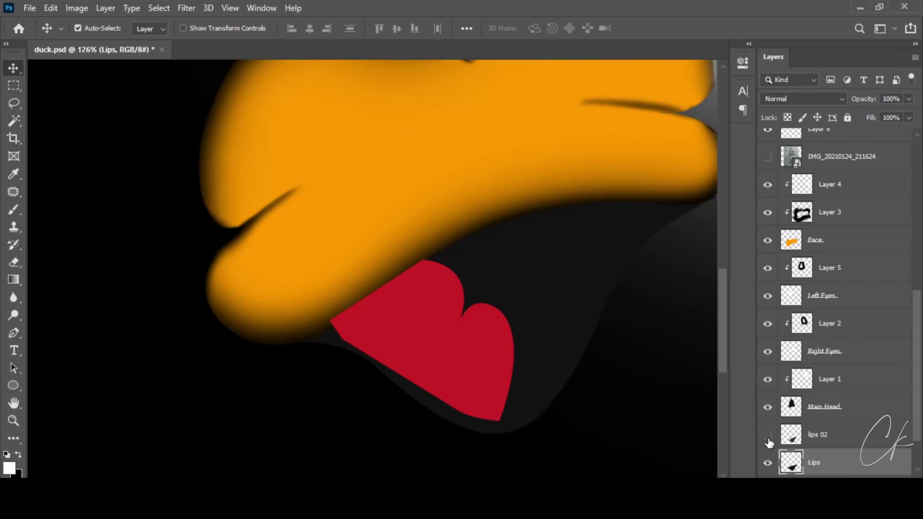
pyautogui.click(768, 439)
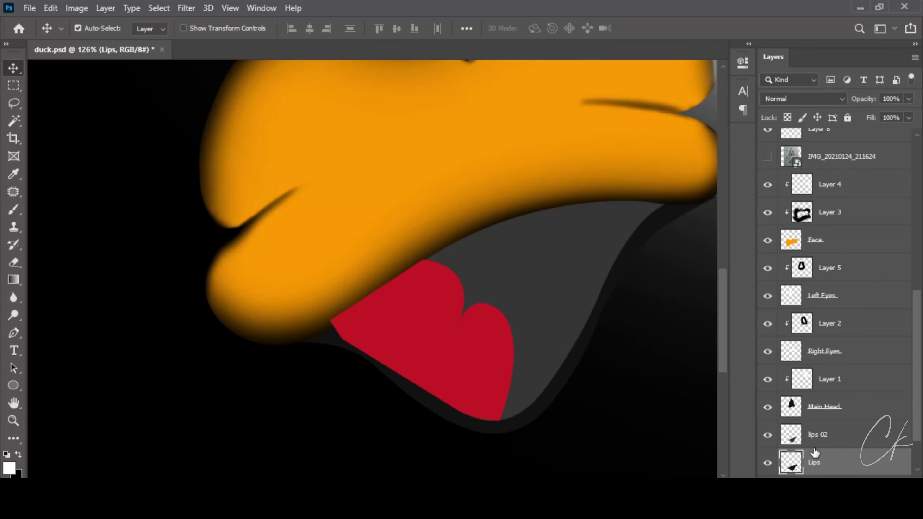
# - Clip the Shape 3 tongue to lips 02 and add a new Layer 13 above it
pyautogui.click(798, 440)
pyautogui.scroll(5, 799, 328)
pyautogui.scroll(6, 792, 218)
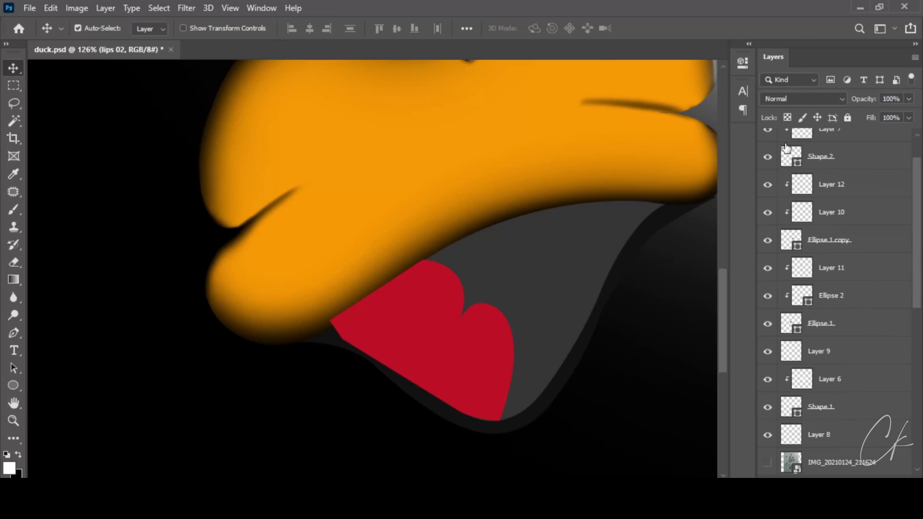
pyautogui.scroll(2, 786, 147)
pyautogui.scroll(-2, 836, 255)
pyautogui.scroll(-2, 836, 254)
pyautogui.scroll(-3, 836, 255)
pyautogui.scroll(-7, 836, 364)
pyautogui.scroll(-1, 837, 364)
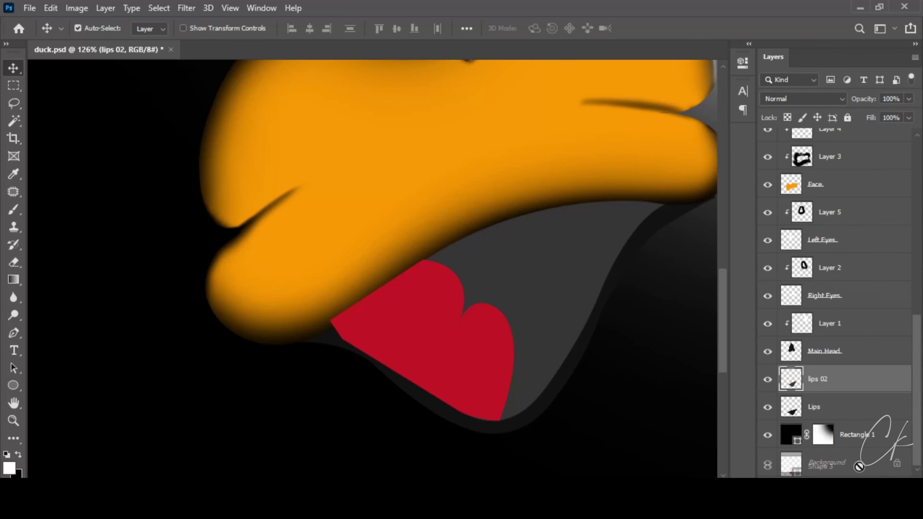
pyautogui.click(861, 375)
pyautogui.scroll(-1, 831, 383)
pyautogui.keyDown('alt'); pyautogui.click(797, 364); pyautogui.keyUp('alt')
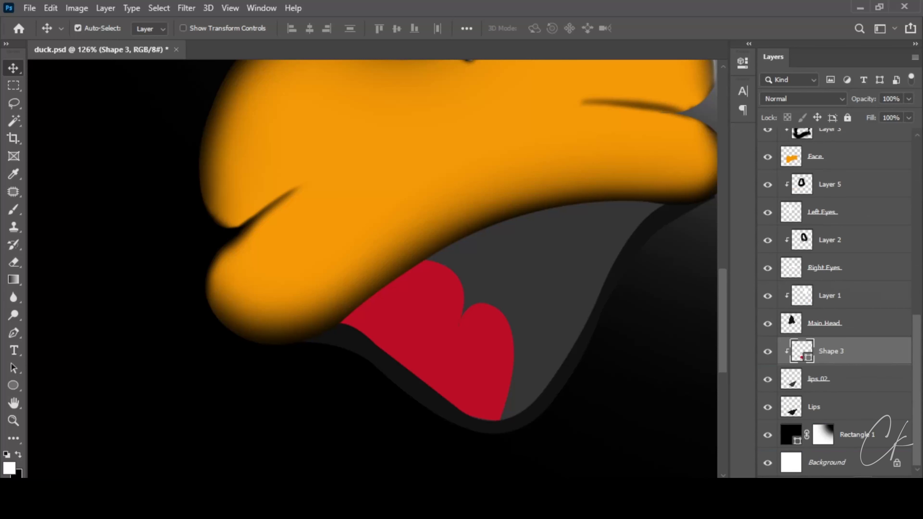
pyautogui.click(887, 481)
# - Clip Layer 13 to the tongue and test white soft-brush highlights, undoing each stroke
pyautogui.keyDown('alt'); pyautogui.click(797, 364); pyautogui.keyUp('alt')
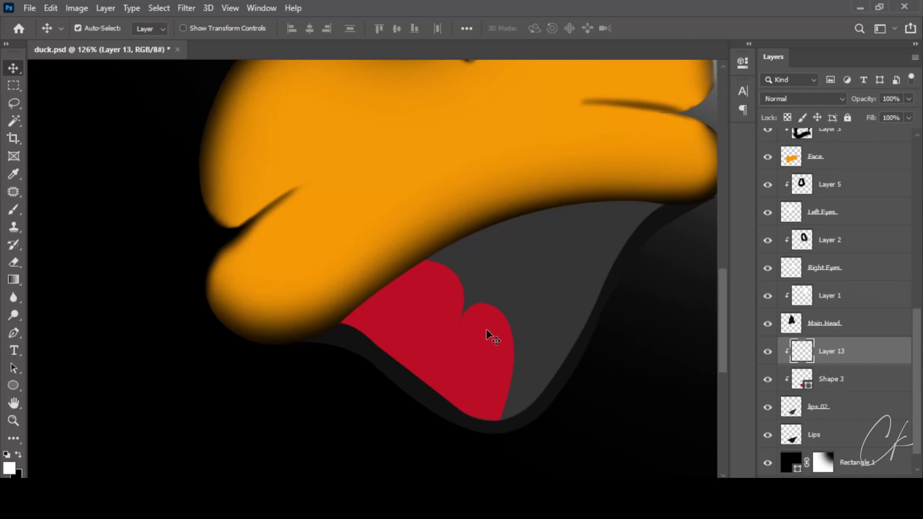
pyautogui.press('b')
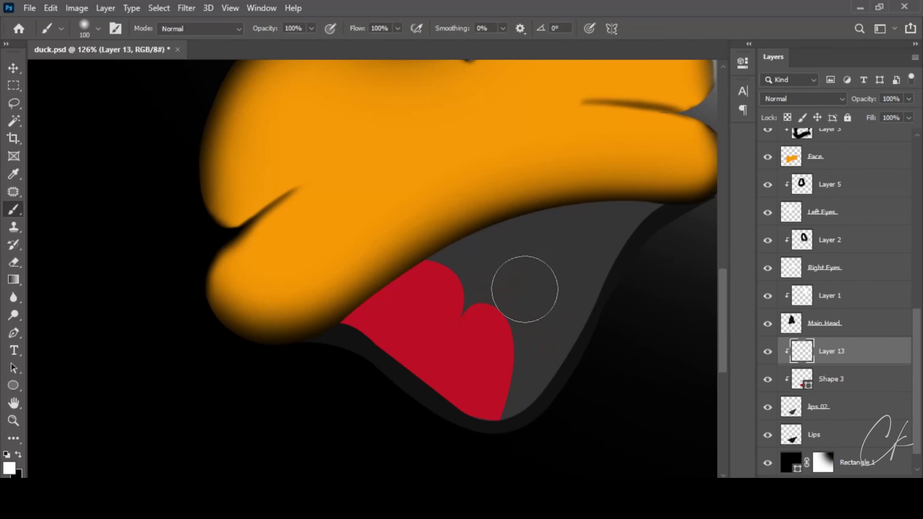
pyautogui.moveTo(525, 289); pyautogui.dragTo(549, 361)
pyautogui.hotkey('ctrl', 'z')
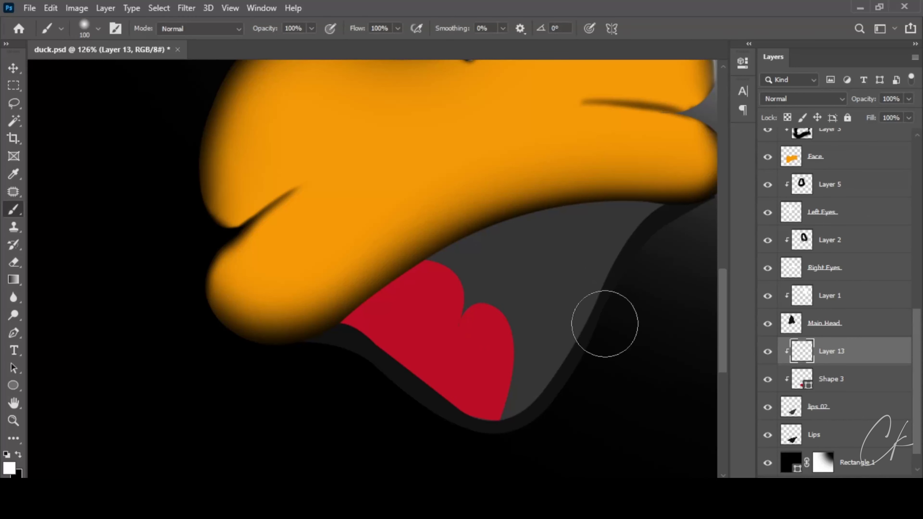
pyautogui.moveTo(458, 322); pyautogui.dragTo(494, 406)
pyautogui.hotkey('ctrl', 'z')
pyautogui.scroll(1, 493, 357)
pyautogui.scroll(2, 493, 357)
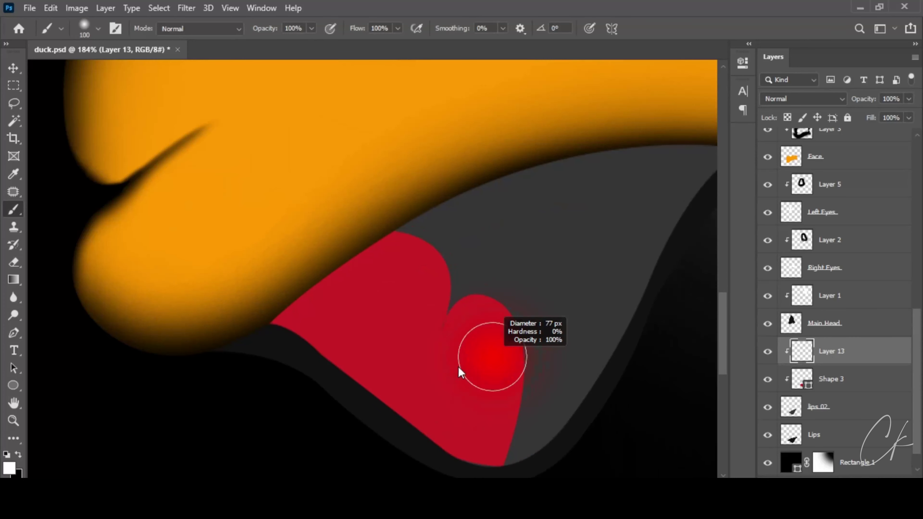
pyautogui.moveTo(484, 368); pyautogui.dragTo(455, 368)
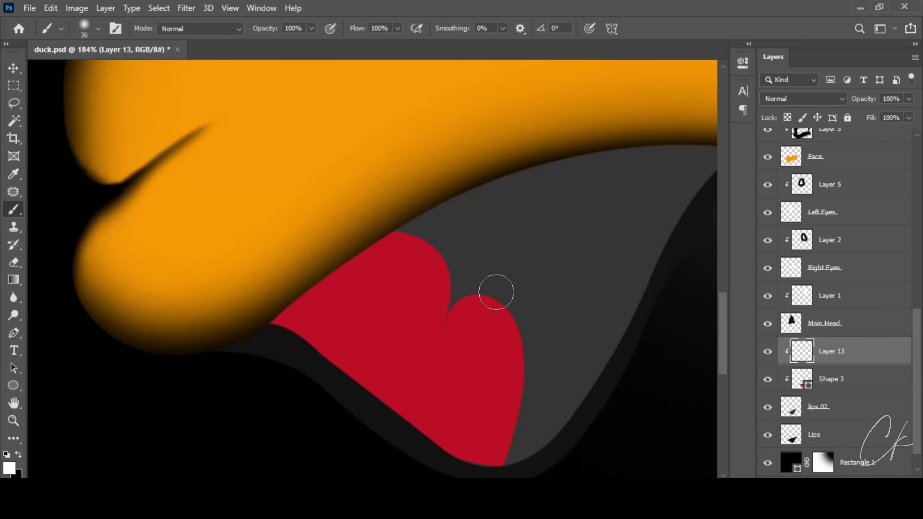
pyautogui.moveTo(496, 292)
pyautogui.mouseDown()
pyautogui.moveTo(515, 334)
pyautogui.moveTo(505, 443)
pyautogui.mouseUp()
pyautogui.hotkey('ctrl', 'z')
# - Release and reapply Layer 13's clipping to Shape 3, checking the tongue by toggling its visibility
pyautogui.click(871, 393)
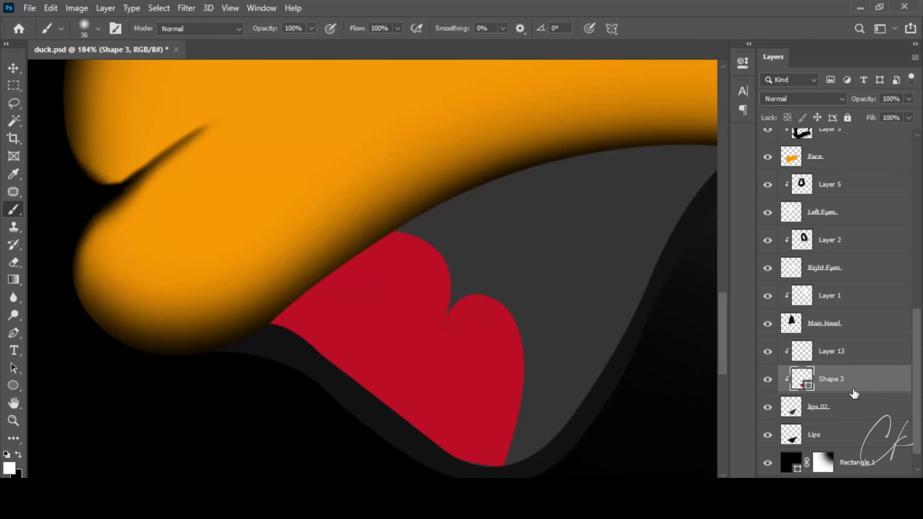
pyautogui.click(769, 388)
pyautogui.click(770, 389)
pyautogui.keyDown('alt'); pyautogui.click(792, 390); pyautogui.keyUp('alt')
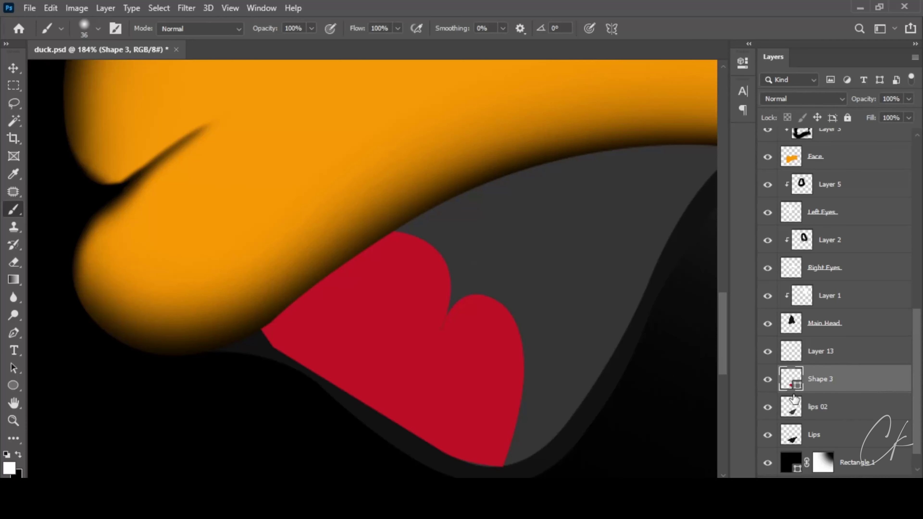
pyautogui.hotkey('ctrl', '0')
pyautogui.keyDown('alt'); pyautogui.click(802, 366); pyautogui.keyUp('alt')
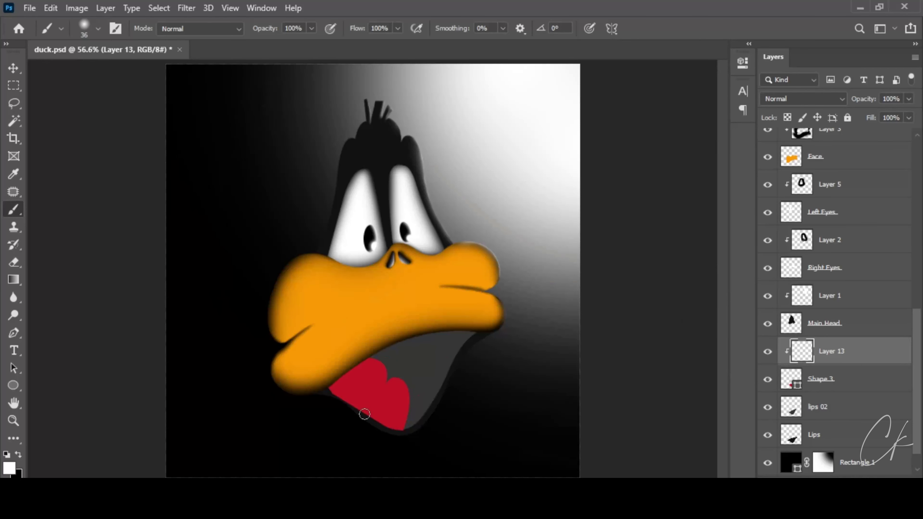
pyautogui.scroll(2, 365, 414)
pyautogui.scroll(1, 391, 392)
pyautogui.moveTo(474, 330); pyautogui.dragTo(491, 431)
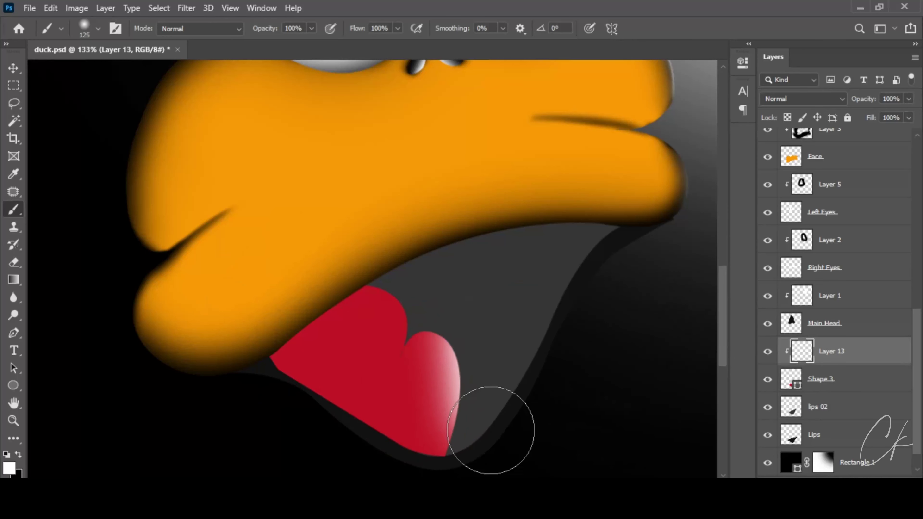
pyautogui.hotkey('ctrl', 'z')
pyautogui.scroll(1, 422, 412)
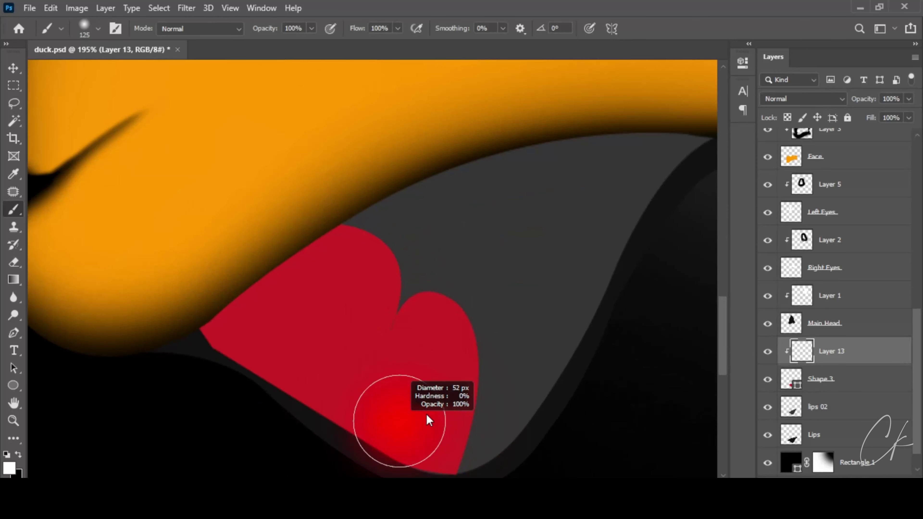
pyautogui.click(768, 383)
pyautogui.click(769, 381)
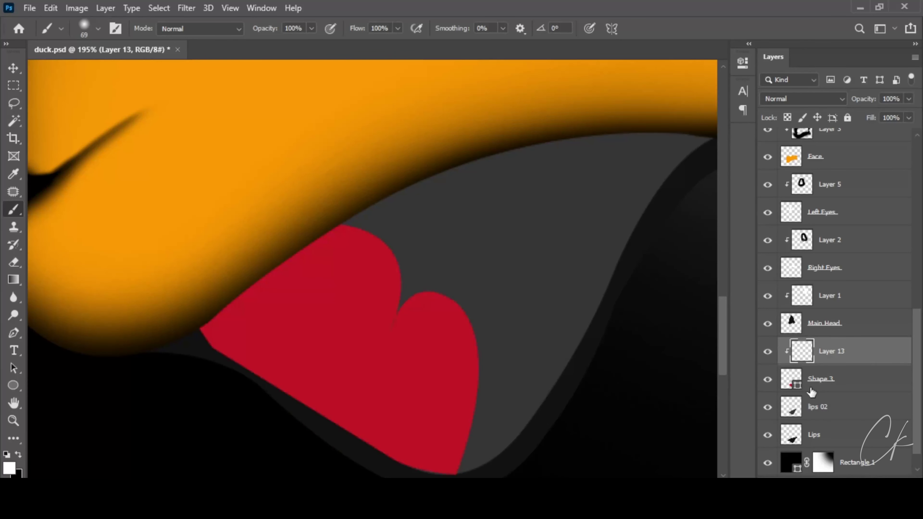
# - At 31% opacity, mask out Shape 3's dark lower rim with a 24 px soft brush, then restore 100%
pyautogui.click(815, 388)
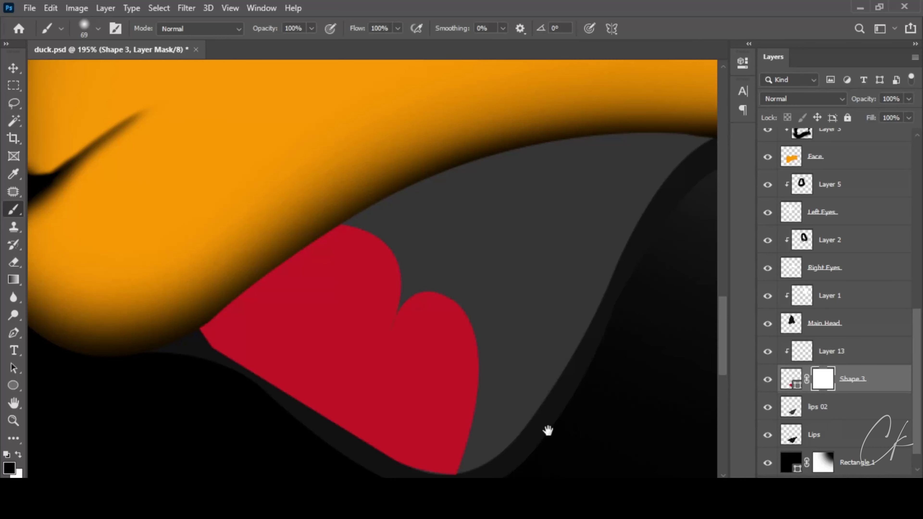
pyautogui.scroll(-3, 546, 345)
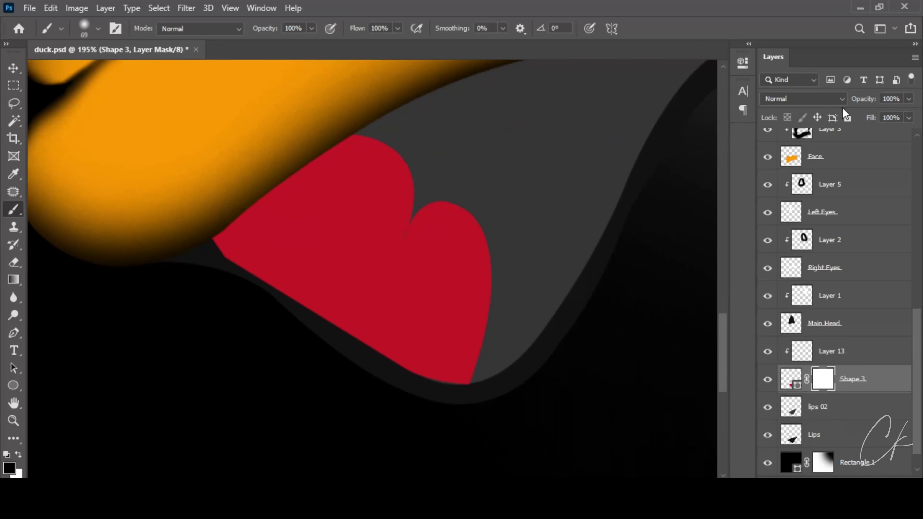
pyautogui.moveTo(833, 108); pyautogui.dragTo(817, 109)
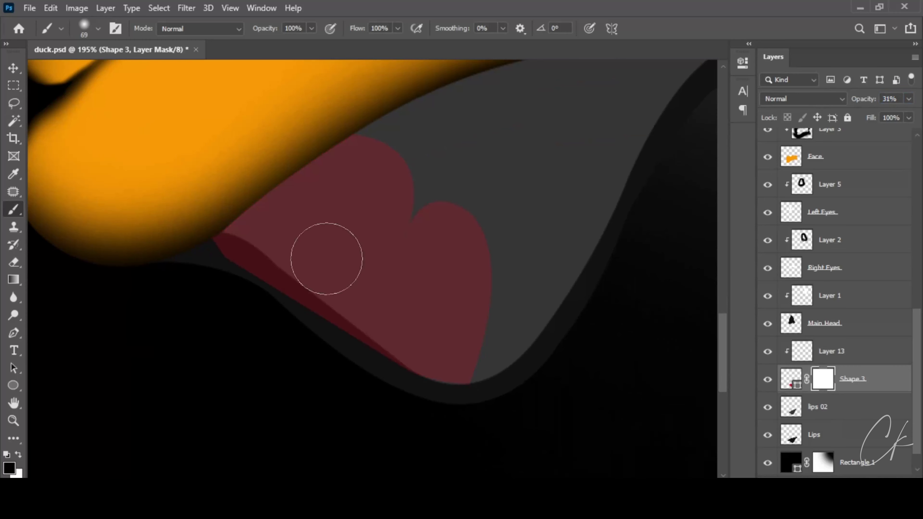
pyautogui.scroll(3, 240, 262)
pyautogui.moveTo(233, 260); pyautogui.dragTo(191, 261)
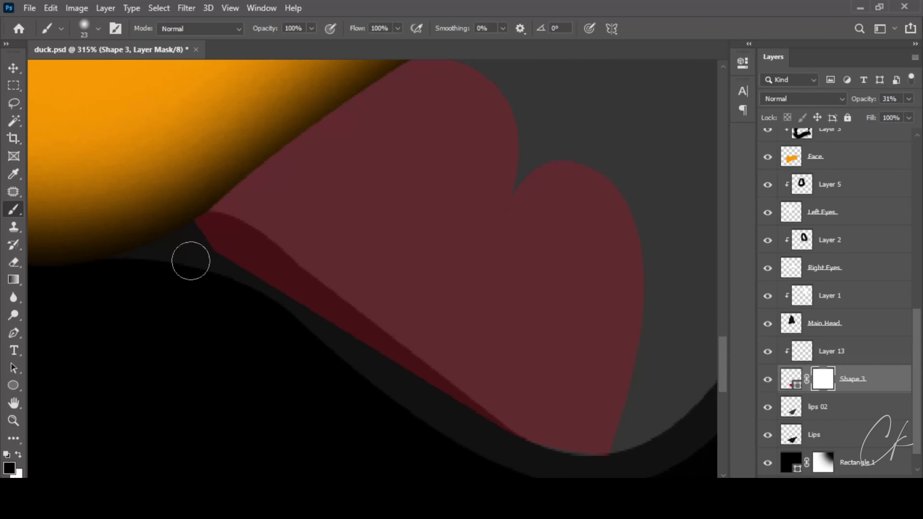
pyautogui.moveTo(212, 243)
pyautogui.mouseDown()
pyautogui.moveTo(223, 255)
pyautogui.moveTo(210, 272)
pyautogui.moveTo(206, 264)
pyautogui.moveTo(218, 261)
pyautogui.mouseUp()
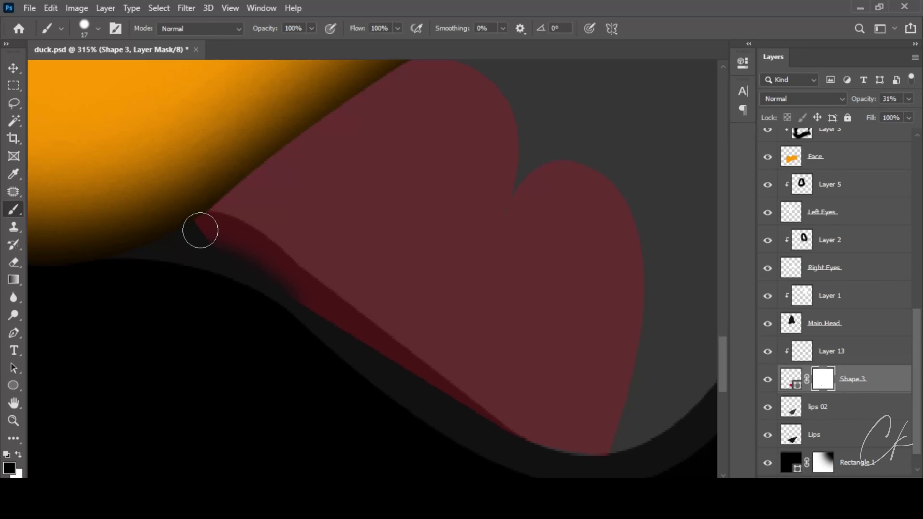
pyautogui.moveTo(201, 230)
pyautogui.mouseDown()
pyautogui.moveTo(233, 239)
pyautogui.moveTo(450, 411)
pyautogui.mouseUp()
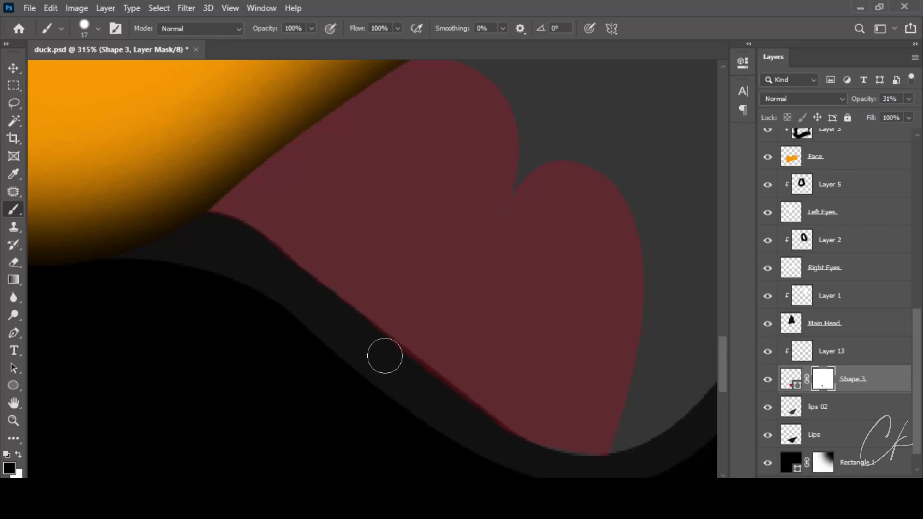
pyautogui.moveTo(384, 355); pyautogui.dragTo(421, 382)
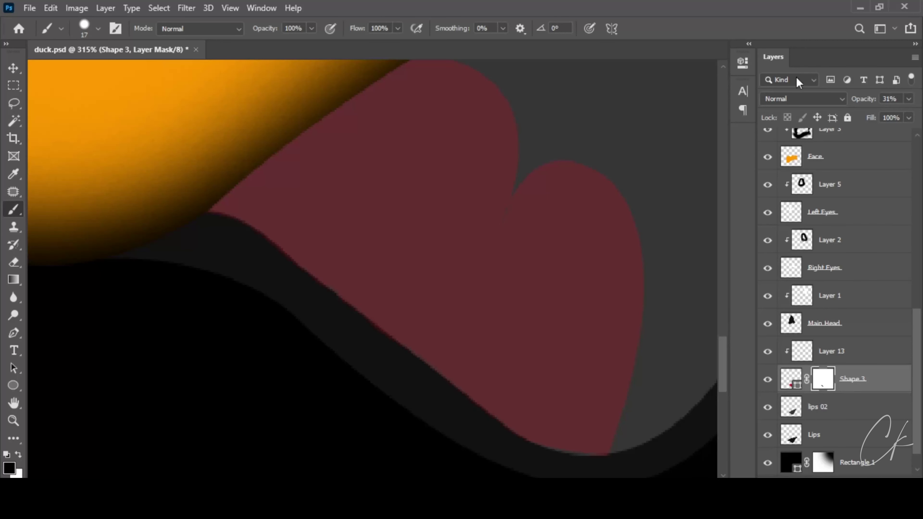
pyautogui.moveTo(861, 101); pyautogui.dragTo(887, 100)
pyautogui.scroll(-3, 308, 295)
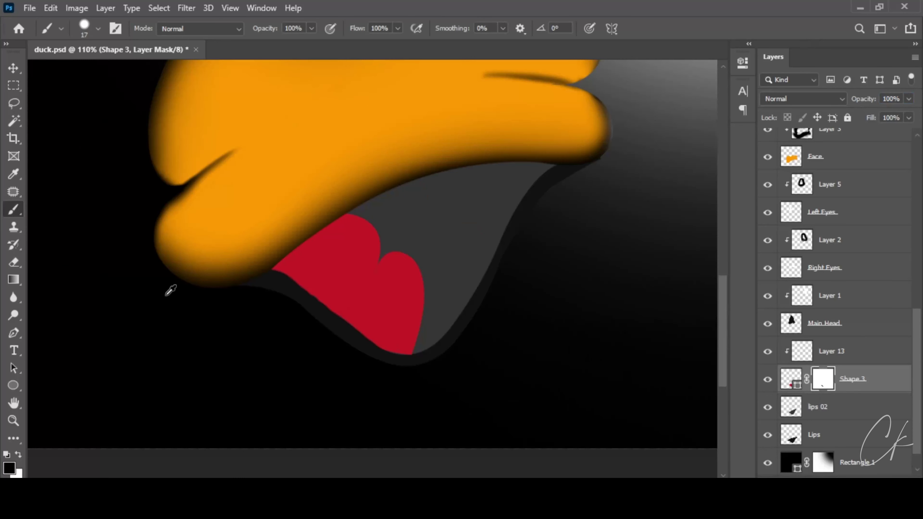
# - On Layer 13, set black as the painting colour and size the soft brush to about 45 px
pyautogui.click(801, 351)
pyautogui.scroll(3, 392, 314)
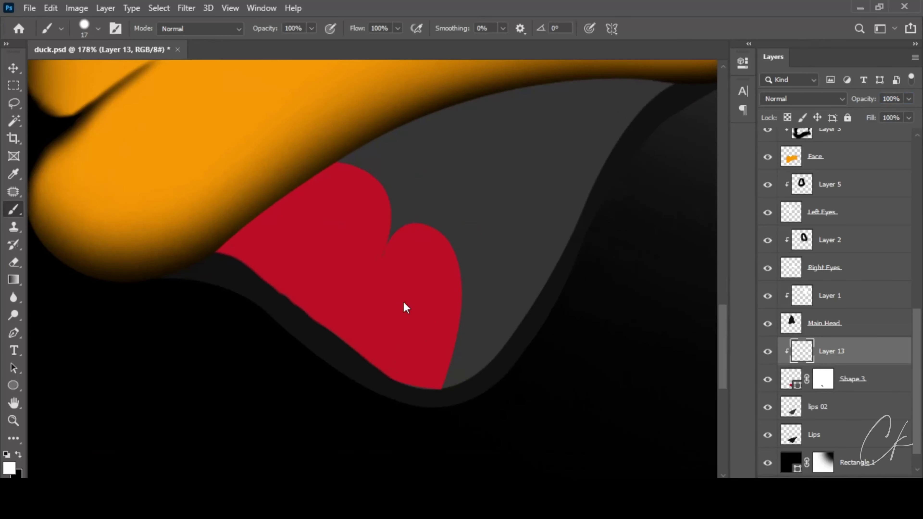
pyautogui.press('x')
pyautogui.moveTo(402, 304); pyautogui.dragTo(432, 305)
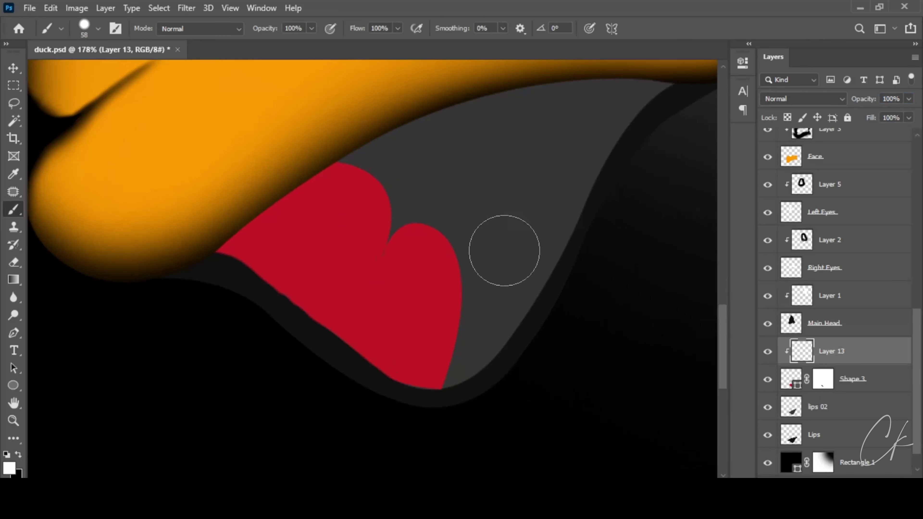
pyautogui.press('x')
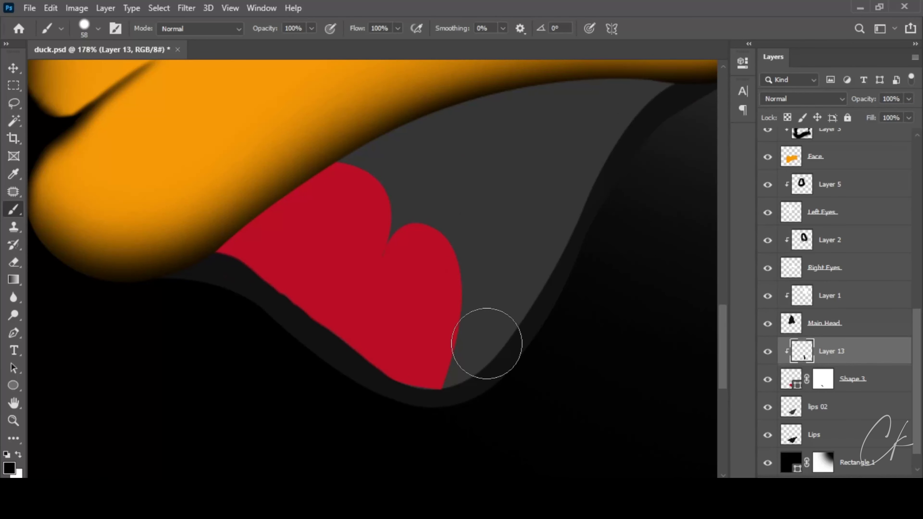
pyautogui.moveTo(488, 339); pyautogui.dragTo(568, 315)
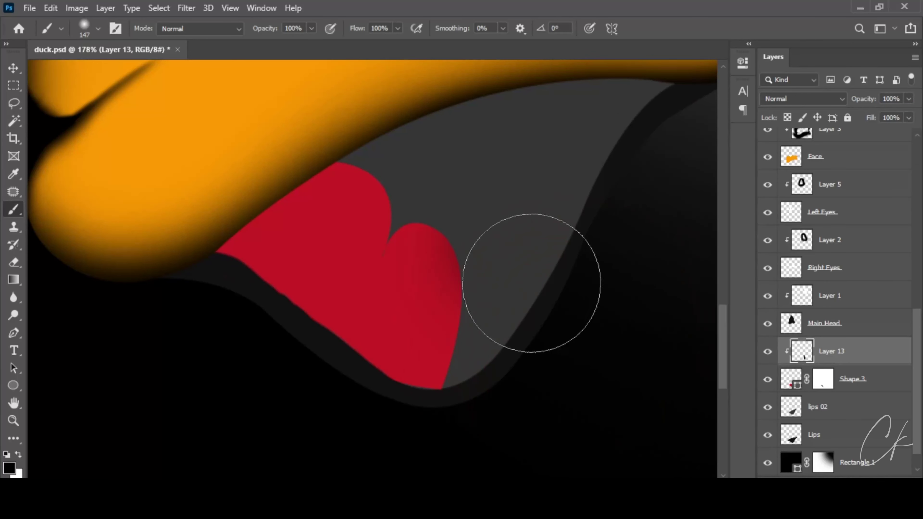
pyautogui.scroll(2, 504, 208)
pyautogui.moveTo(504, 209); pyautogui.dragTo(428, 239)
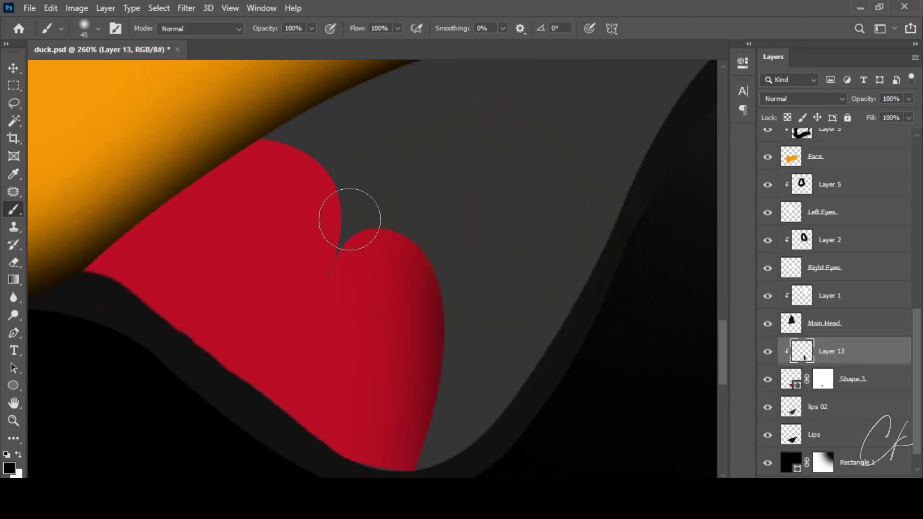
pyautogui.hotkey('ctrl', 'z')
# - Shade the tongue's right, lower and top edges with soft dark strokes
pyautogui.moveTo(449, 450); pyautogui.dragTo(462, 275)
pyautogui.scroll(-2, 436, 288)
pyautogui.scroll(-2, 410, 296)
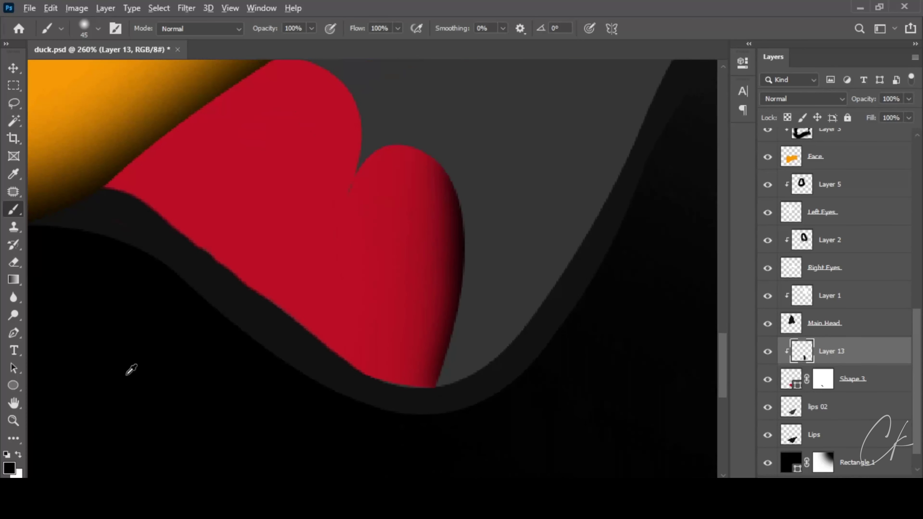
pyautogui.moveTo(130, 371); pyautogui.dragTo(167, 330)
pyautogui.moveTo(214, 371); pyautogui.dragTo(78, 268)
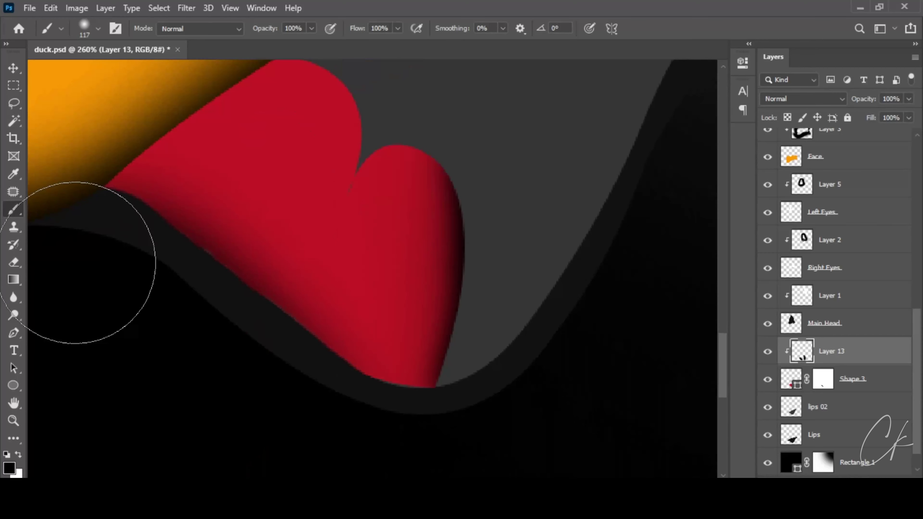
pyautogui.moveTo(218, 377)
pyautogui.mouseDown()
pyautogui.moveTo(315, 444)
pyautogui.moveTo(422, 474)
pyautogui.mouseUp()
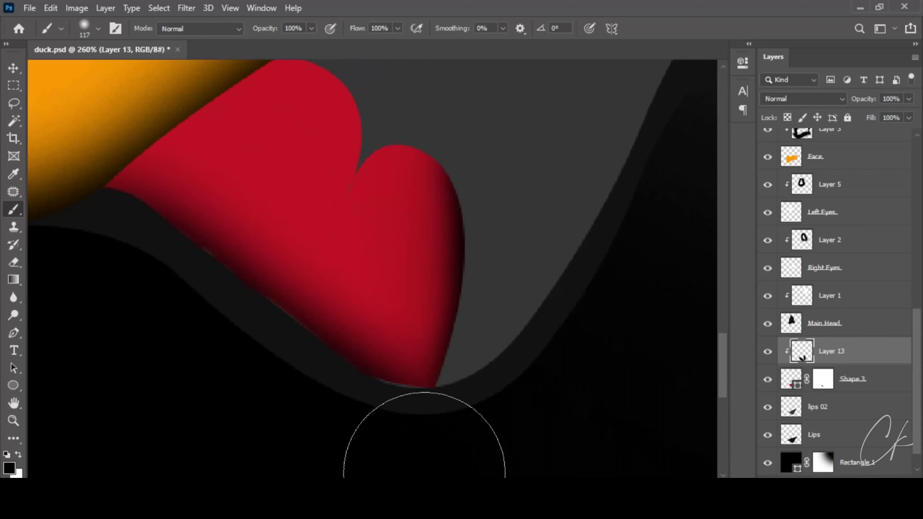
pyautogui.moveTo(409, 114)
pyautogui.mouseDown()
pyautogui.moveTo(447, 306)
pyautogui.moveTo(440, 267)
pyautogui.mouseUp()
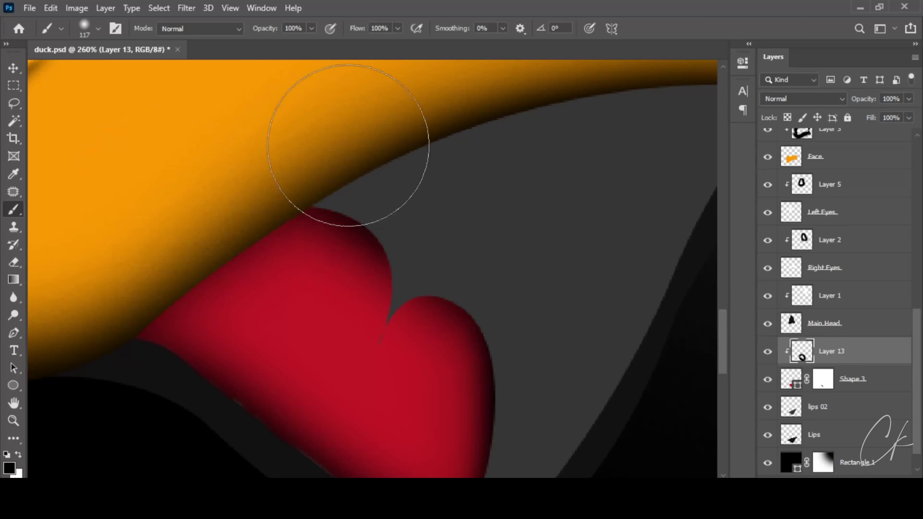
pyautogui.moveTo(350, 134); pyautogui.dragTo(114, 196)
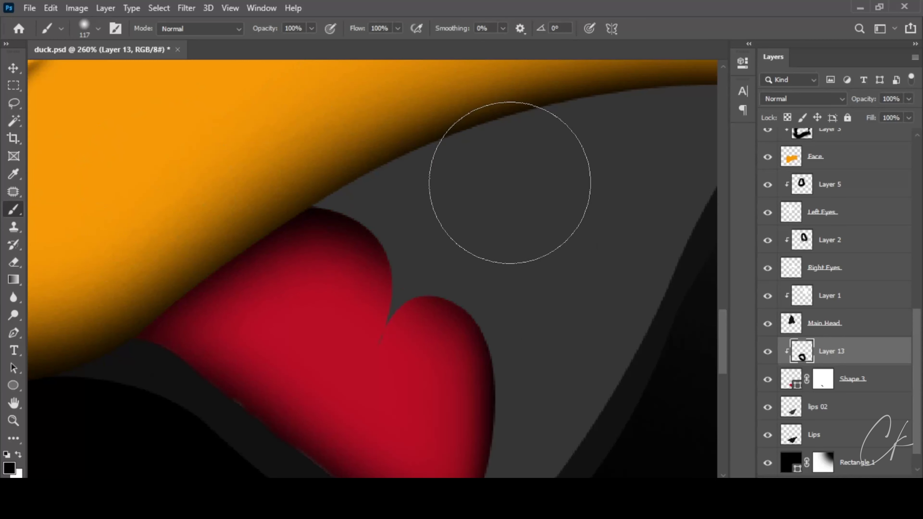
pyautogui.keyDown('alt'); pyautogui.scroll(-1, 511, 181); pyautogui.keyUp('alt')
pyautogui.keyDown('alt'); pyautogui.scroll(-2, 538, 192); pyautogui.keyUp('alt')
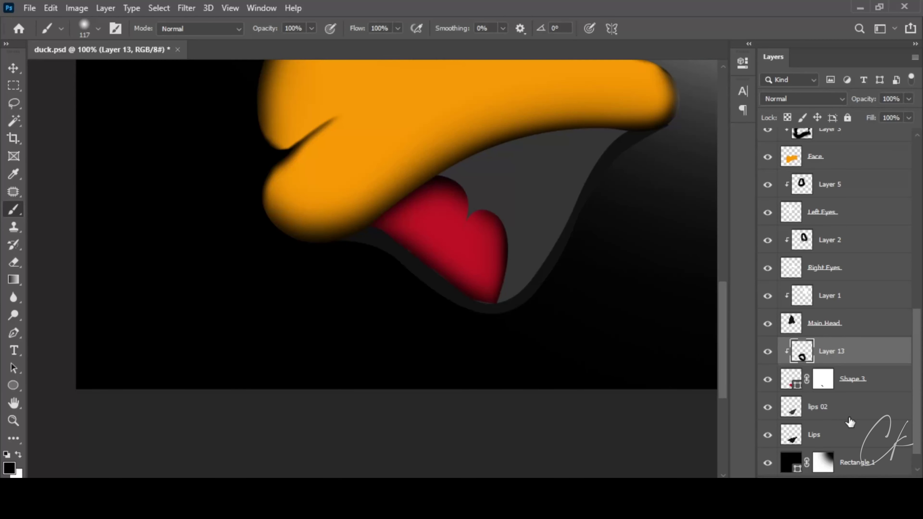
# - Add Layer 14 clipped to lips 02 and paint a 271 px soft black shadow under the beak
pyautogui.click(835, 403)
pyautogui.click(851, 473)
pyautogui.press('Escape')
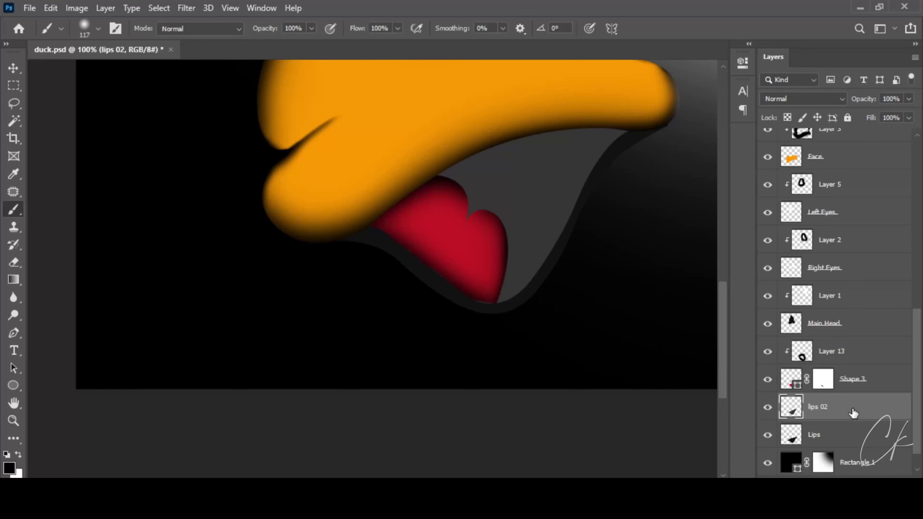
pyautogui.click(887, 473)
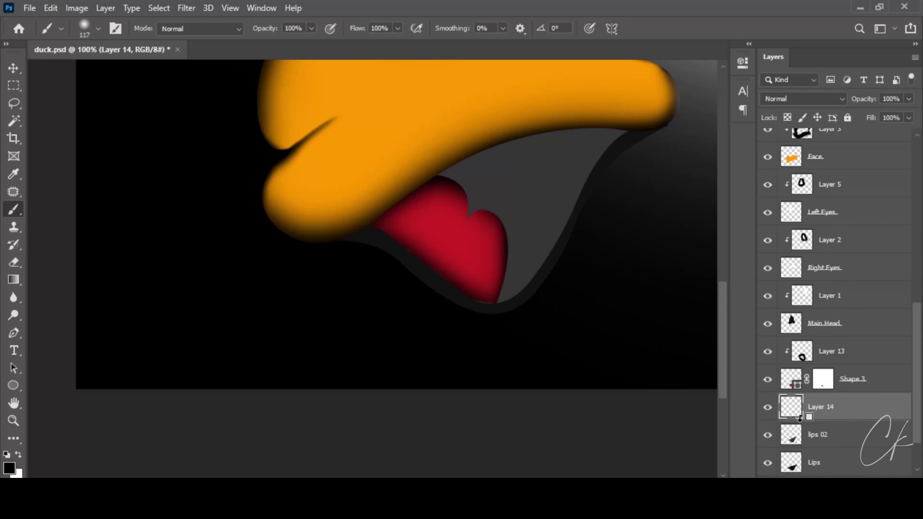
pyautogui.keyDown('alt'); pyautogui.click(800, 417); pyautogui.keyUp('alt')
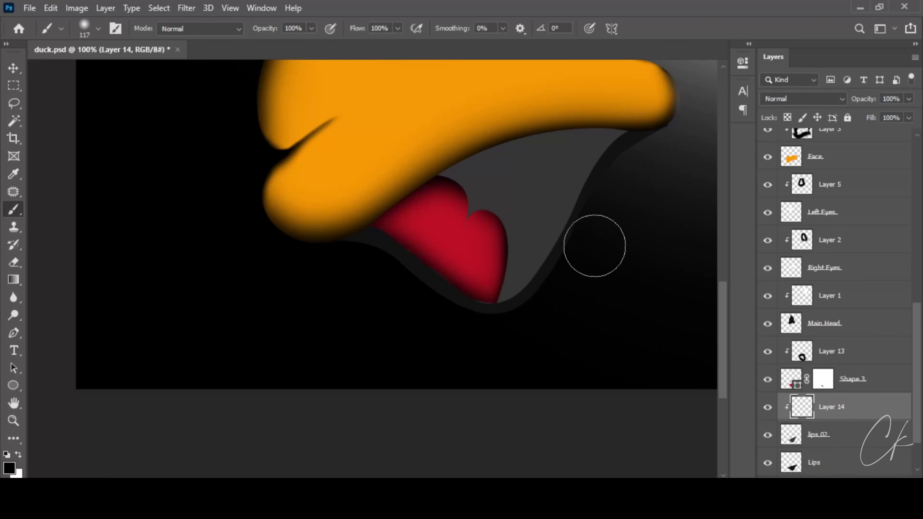
pyautogui.moveTo(595, 246)
pyautogui.mouseDown()
pyautogui.moveTo(680, 175)
pyautogui.moveTo(587, 263)
pyautogui.mouseUp()
pyautogui.moveTo(546, 156); pyautogui.dragTo(329, 232)
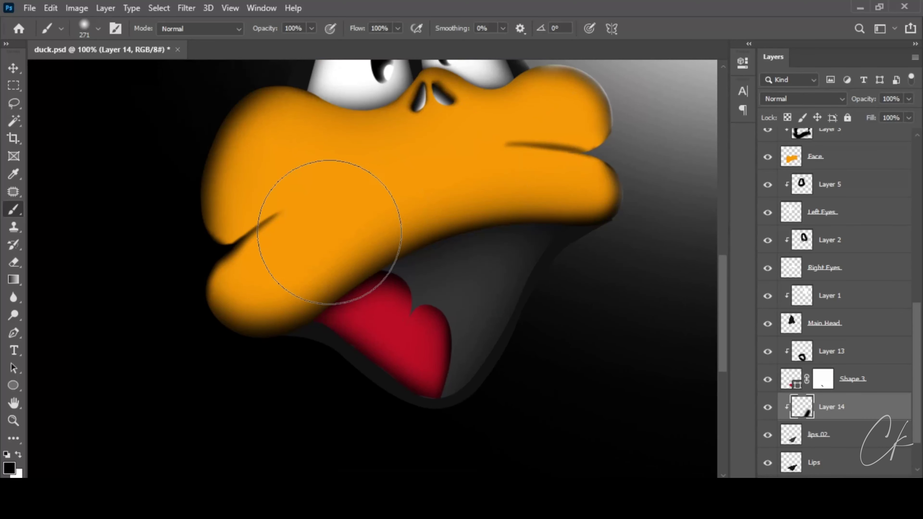
pyautogui.moveTo(573, 340); pyautogui.dragTo(516, 339)
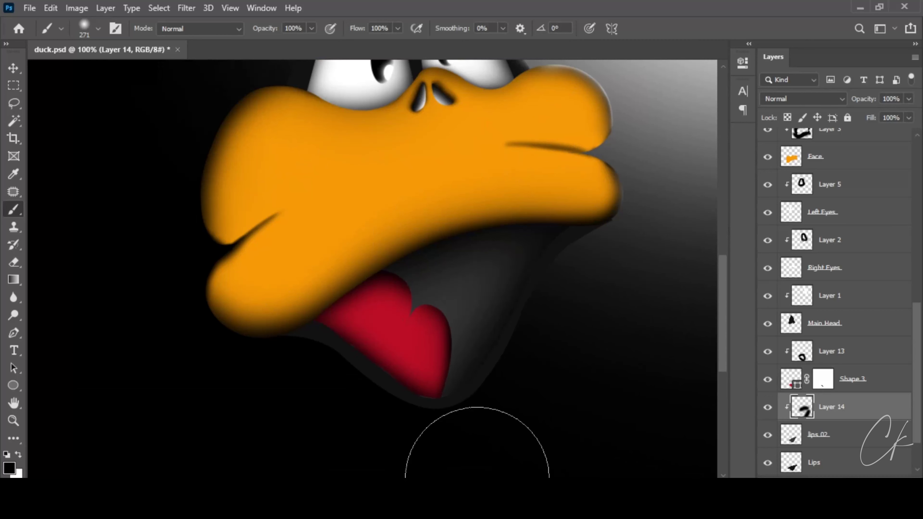
pyautogui.hotkey('ctrl', 'z')
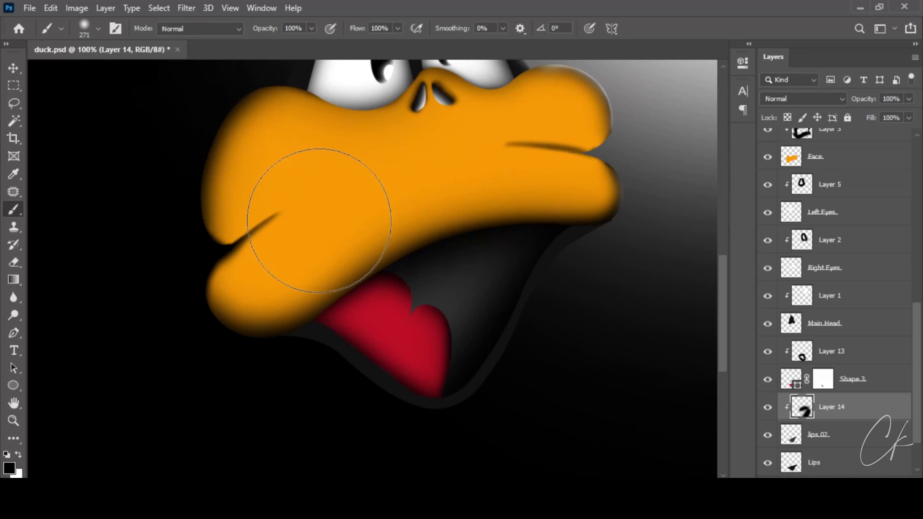
# - Add Layer 15 clipped to Layer 13 and try a white tongue highlight, undoing it
pyautogui.click(827, 361)
pyautogui.click(872, 469)
pyautogui.keyDown('alt'); pyautogui.click(796, 364); pyautogui.keyUp('alt')
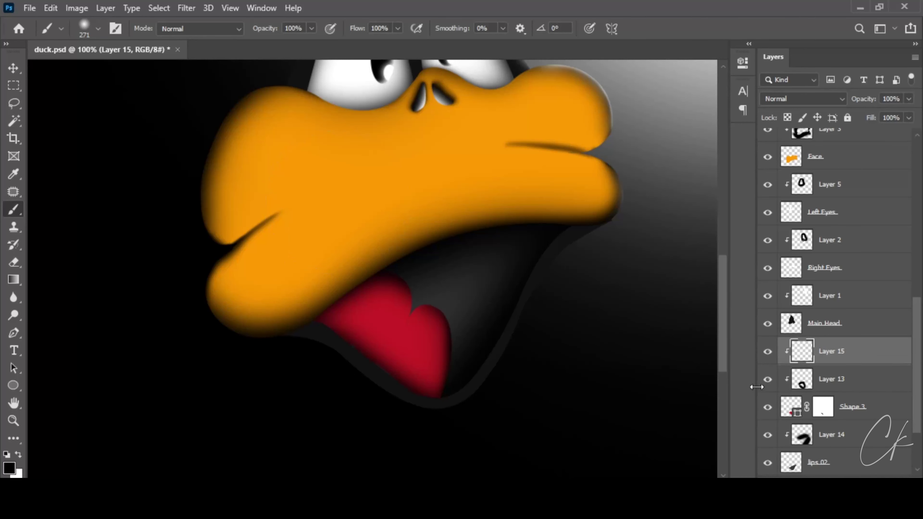
pyautogui.press('x')
pyautogui.scroll(3, 477, 267)
pyautogui.moveTo(477, 268); pyautogui.dragTo(451, 356)
pyautogui.hotkey('ctrl', 'z')
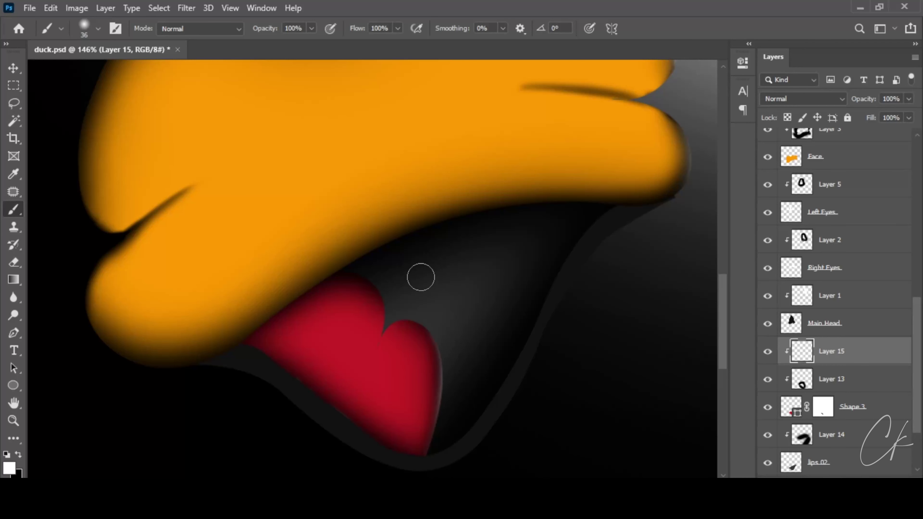
pyautogui.moveTo(421, 273); pyautogui.dragTo(444, 275)
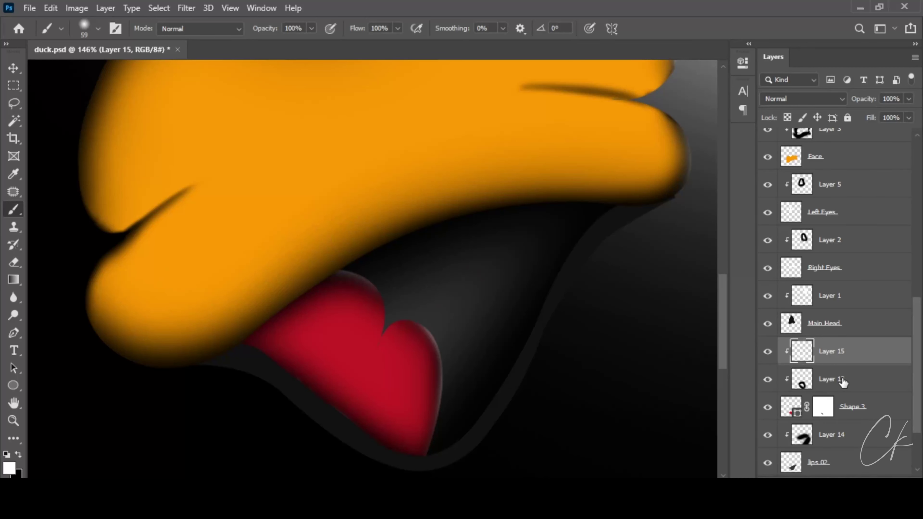
# - Add Layer 16 clipped to Layer 14 and paint a soft white highlight along the jaw edge
pyautogui.click(868, 443)
pyautogui.hotkey('ctrl', 'shift', 'alt', 'n')
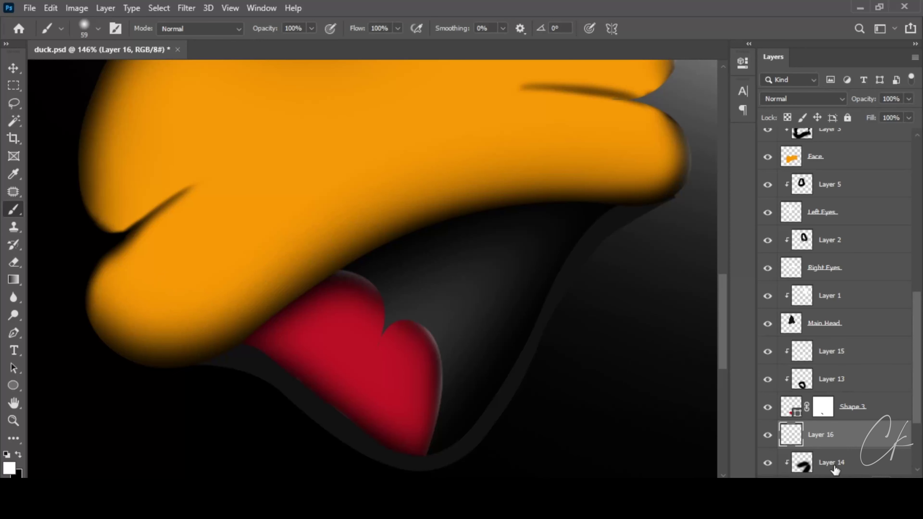
pyautogui.keyDown('alt'); pyautogui.click(792, 446); pyautogui.keyUp('alt')
pyautogui.moveTo(614, 248); pyautogui.dragTo(538, 371)
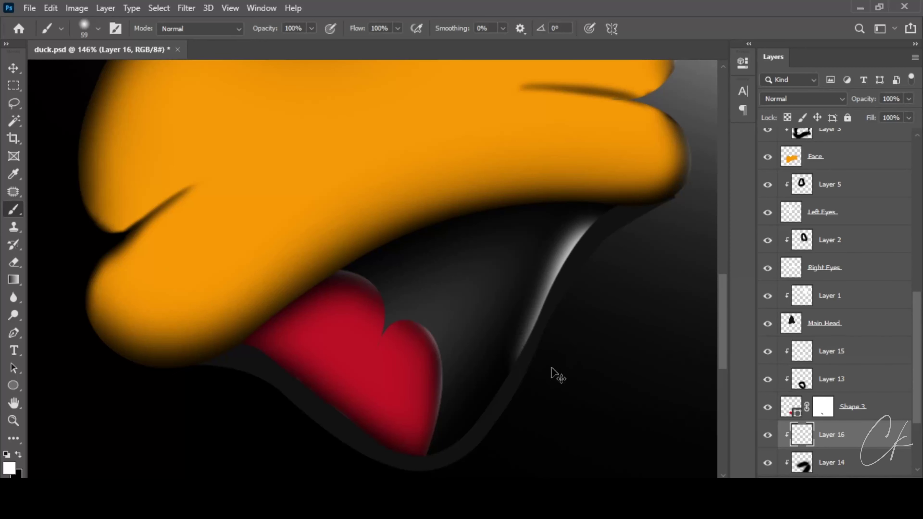
pyautogui.hotkey('ctrl', 'z')
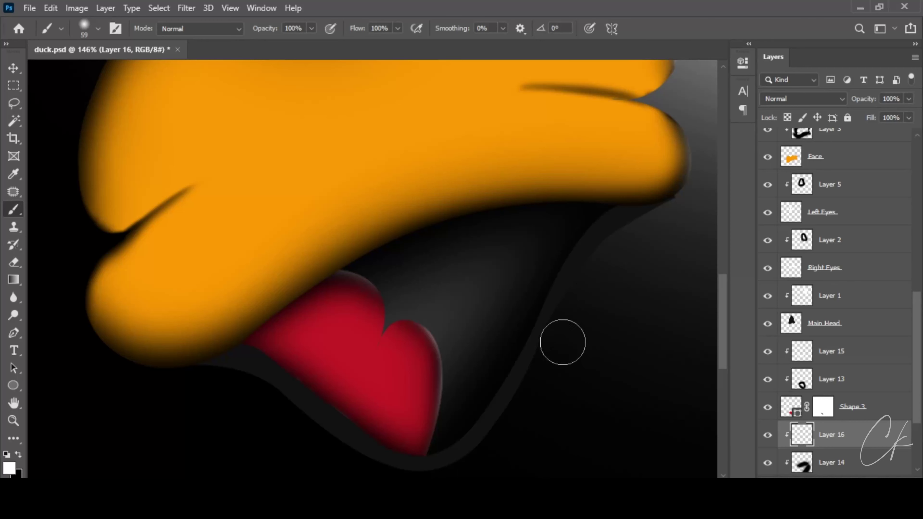
pyautogui.moveTo(562, 343); pyautogui.dragTo(598, 282)
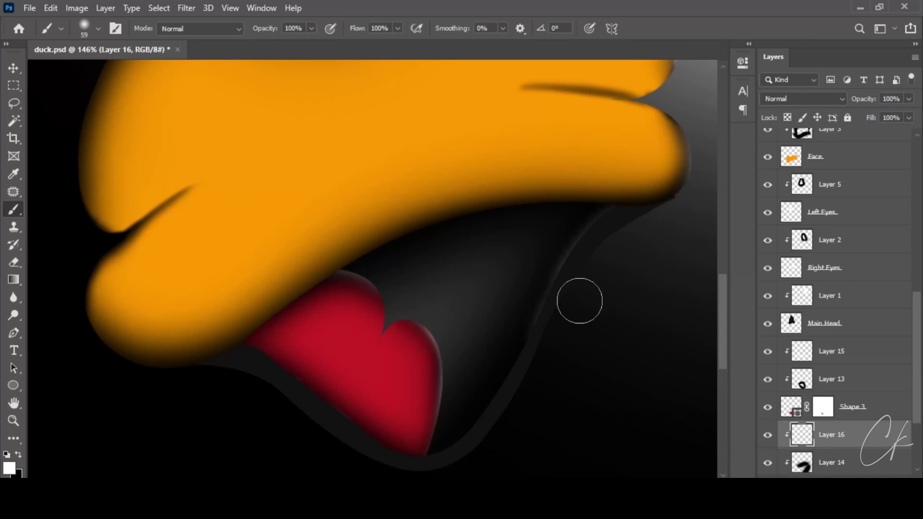
pyautogui.moveTo(560, 427); pyautogui.dragTo(613, 236)
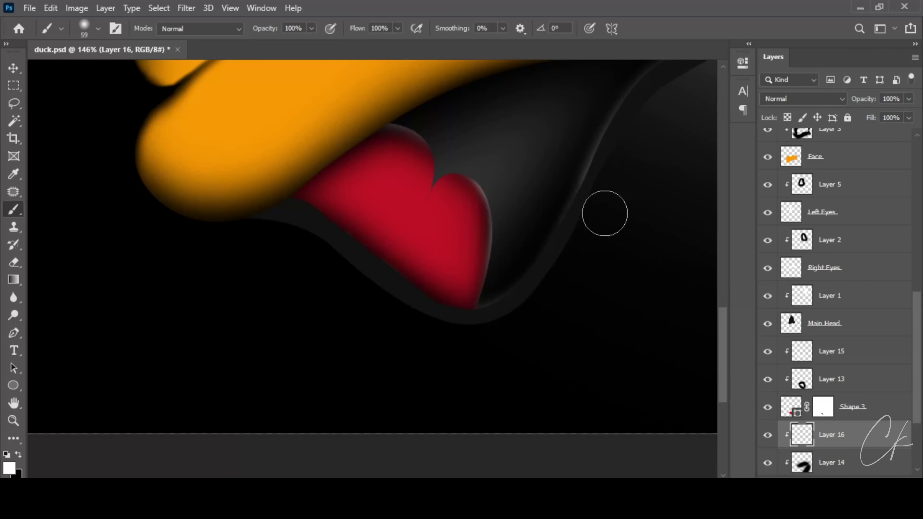
pyautogui.moveTo(605, 213); pyautogui.dragTo(503, 332)
# - Create a new Layer 17 above the Lips layer
pyautogui.scroll(-3, 526, 357)
pyautogui.scroll(-2, 592, 389)
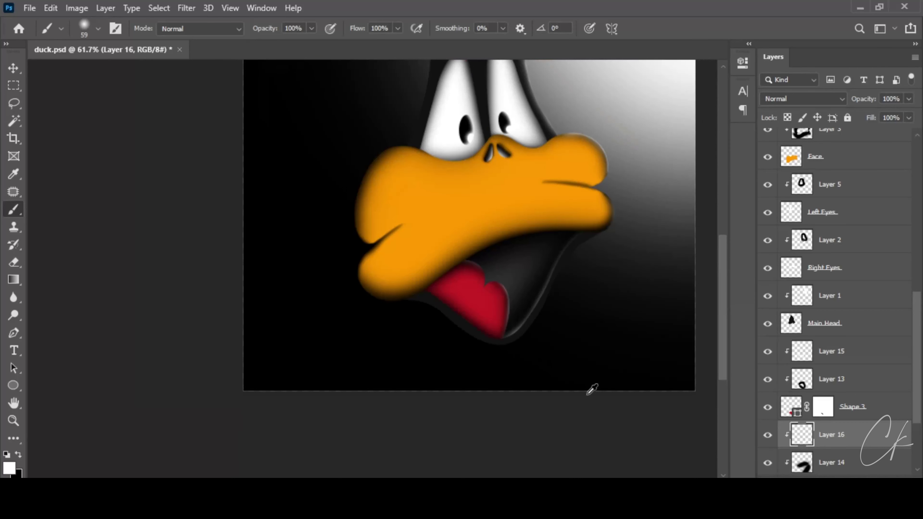
pyautogui.scroll(-2, 884, 451)
pyautogui.scroll(-2, 873, 436)
pyautogui.click(836, 418)
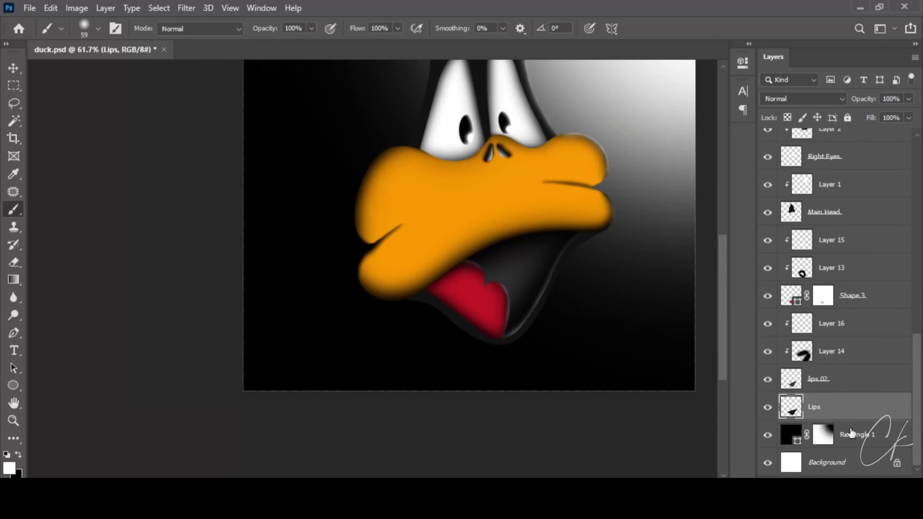
pyautogui.hotkey('ctrl', 'shift', 'alt', 'n')
# - Clip Layer 17 to Lips and set the soft brush to 65 px
pyautogui.keyDown('alt'); pyautogui.click(794, 419); pyautogui.keyUp('alt')
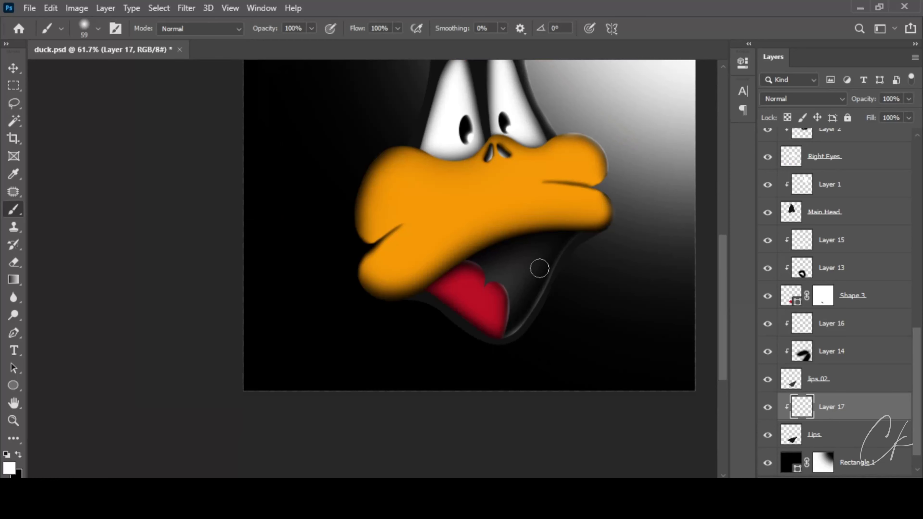
pyautogui.scroll(1, 584, 299)
pyautogui.scroll(2, 586, 327)
pyautogui.keyDown('alt'); pyautogui.rightClick(588, 350); pyautogui.keyUp('alt')
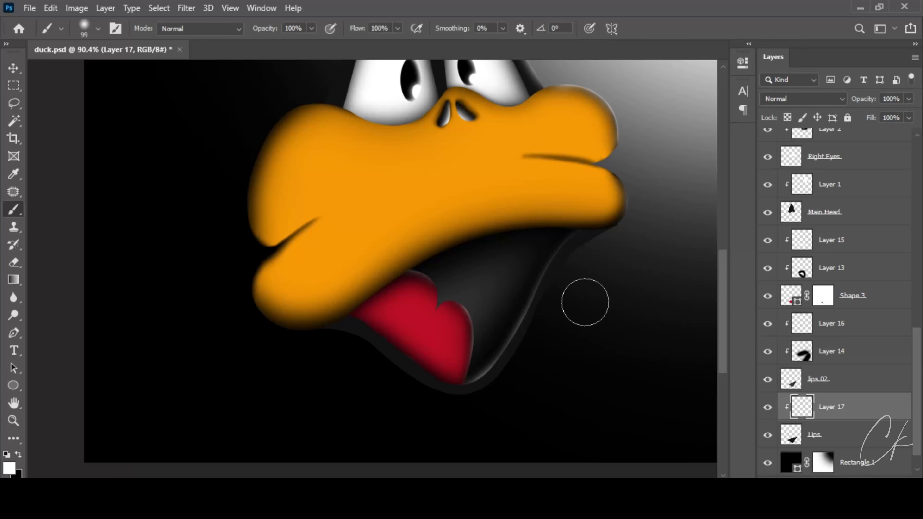
pyautogui.scroll(3, 585, 303)
pyautogui.keyDown('alt'); pyautogui.rightClick(606, 260); pyautogui.keyUp('alt')
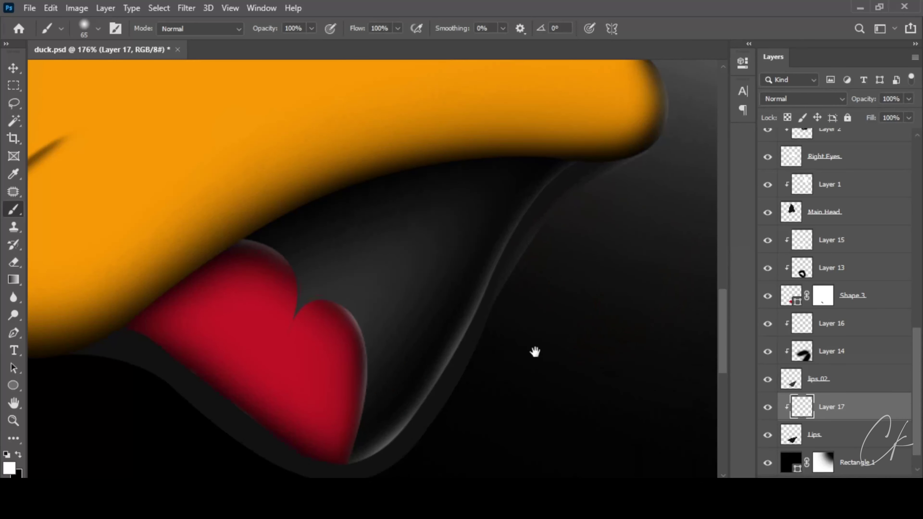
# - Try light strokes along the jaw's outer curve, undoing them, and add a new Layer 18
pyautogui.moveTo(535, 352)
pyautogui.mouseDown()
pyautogui.moveTo(600, 197)
pyautogui.moveTo(555, 257)
pyautogui.mouseUp()
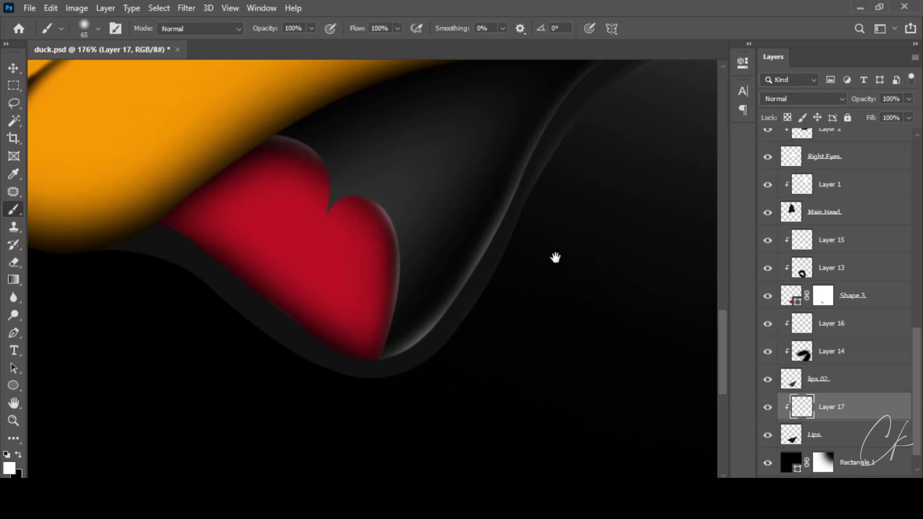
pyautogui.moveTo(600, 168)
pyautogui.mouseDown()
pyautogui.moveTo(517, 313)
pyautogui.moveTo(467, 374)
pyautogui.moveTo(408, 412)
pyautogui.mouseUp()
pyautogui.hotkey('ctrl', 'z')
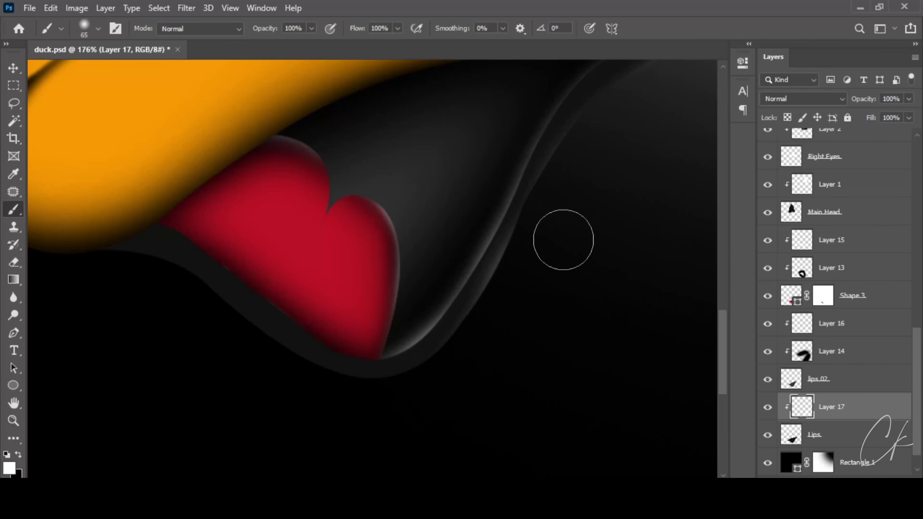
pyautogui.hscroll(-1, 309, 346)
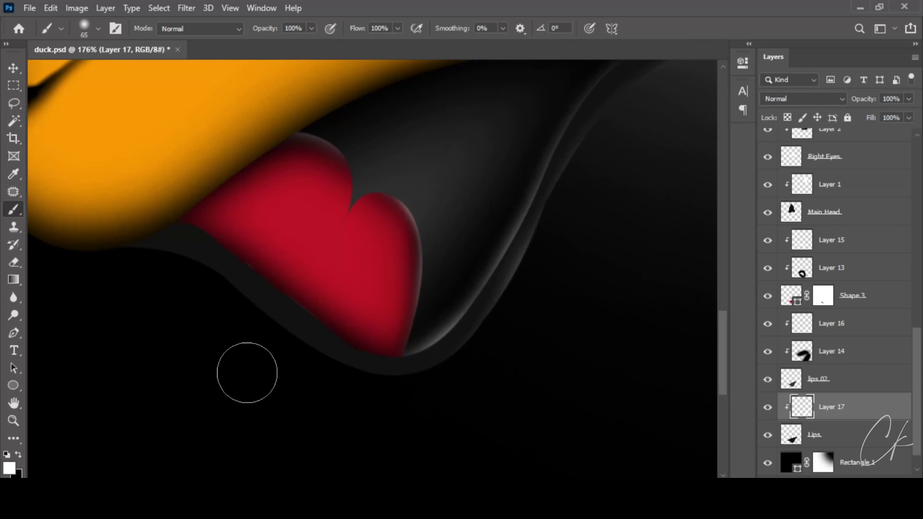
pyautogui.moveTo(410, 411); pyautogui.dragTo(469, 385)
pyautogui.hotkey('ctrl', 'z')
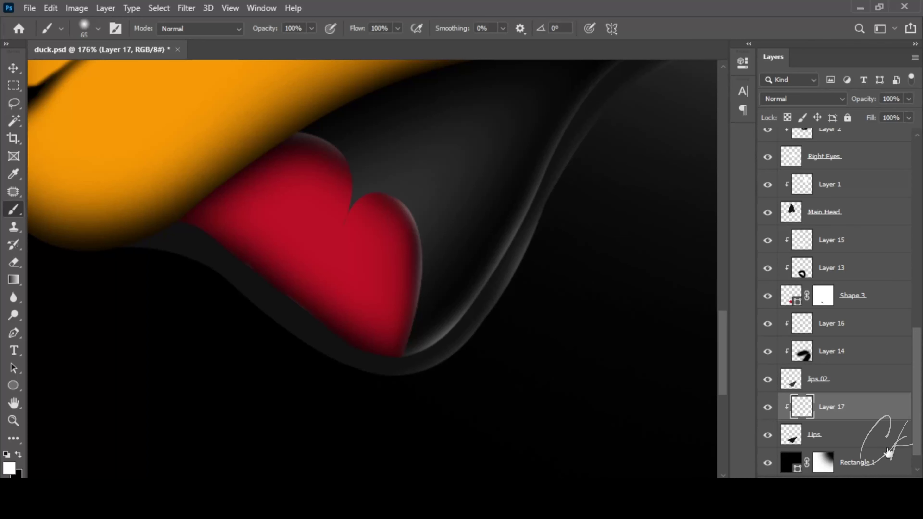
pyautogui.hotkey('ctrl', 'shift', 'alt', 'n')
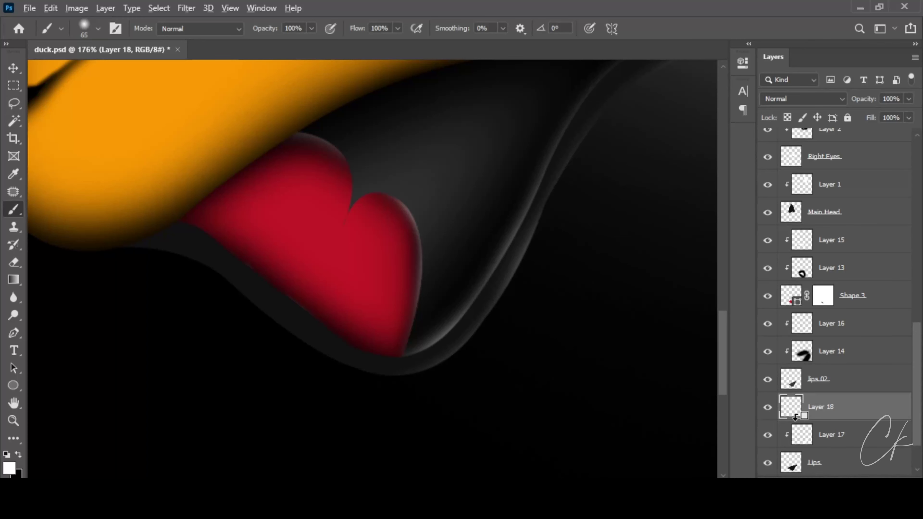
# - Clip Layer 18 to the layer below and paint soft black under the lower jaw with a 97 px brush
pyautogui.keyDown('alt'); pyautogui.click(796, 415); pyautogui.keyUp('alt')
pyautogui.press('x')
pyautogui.keyDown('alt'); pyautogui.rightClick(162, 318); pyautogui.keyUp('alt')
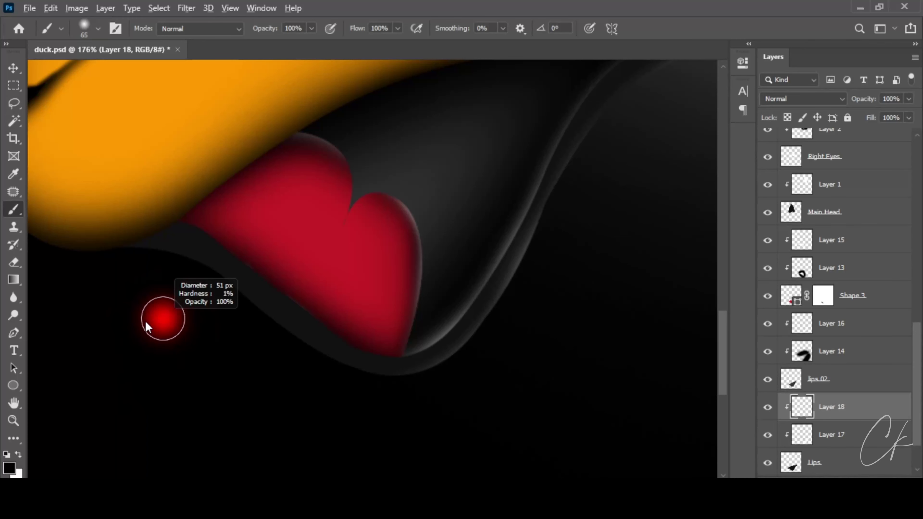
pyautogui.moveTo(146, 323); pyautogui.dragTo(113, 287)
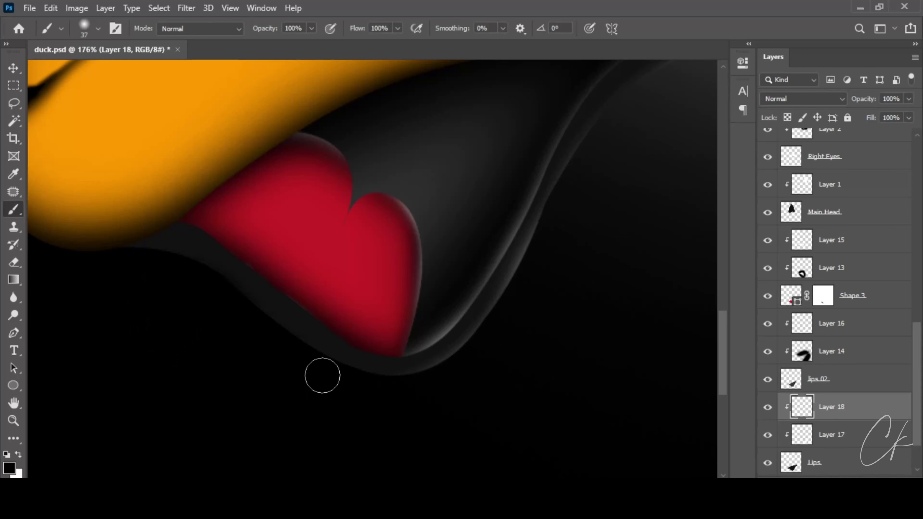
pyautogui.moveTo(243, 402); pyautogui.dragTo(262, 400)
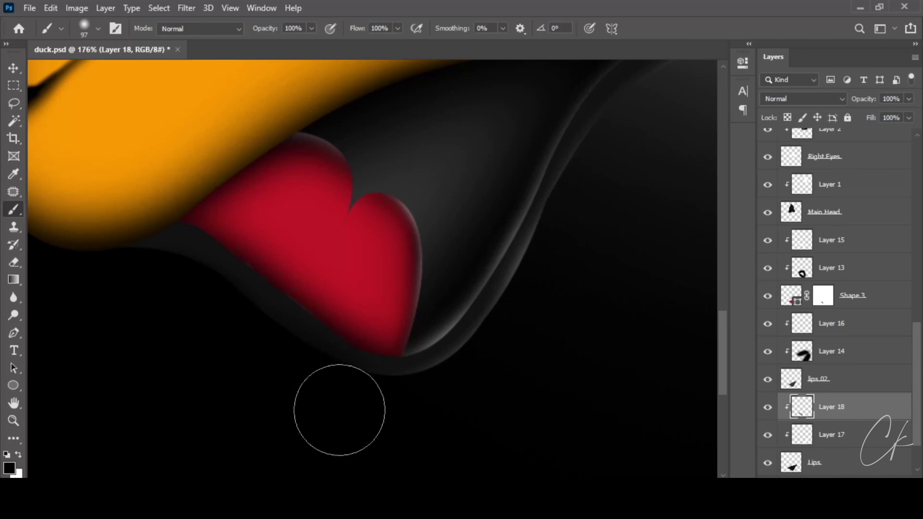
pyautogui.moveTo(339, 410)
pyautogui.mouseDown()
pyautogui.moveTo(410, 431)
pyautogui.moveTo(345, 437)
pyautogui.mouseUp()
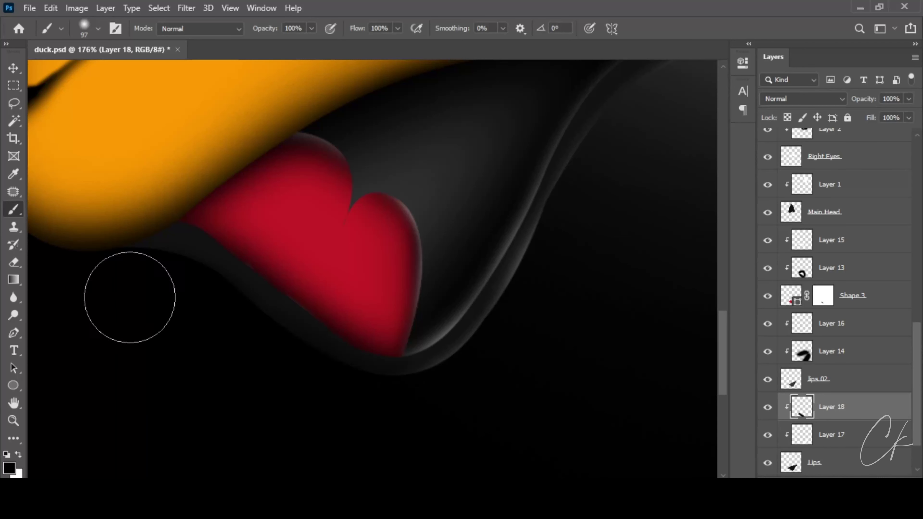
# - Pan and zoom around the beak to inspect the new jaw shading
pyautogui.moveTo(505, 359)
pyautogui.mouseDown()
pyautogui.moveTo(445, 386)
pyautogui.moveTo(431, 381)
pyautogui.mouseUp()
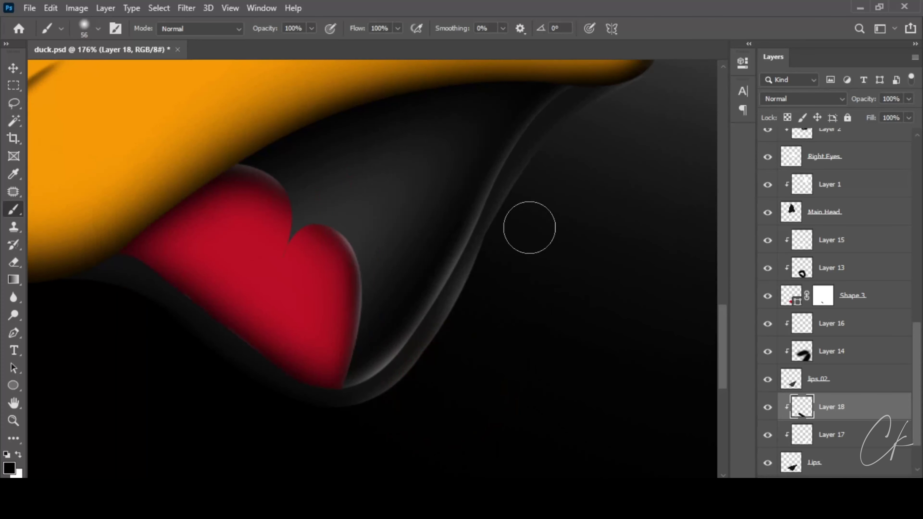
pyautogui.scroll(-5, 564, 262)
pyautogui.scroll(-2, 560, 266)
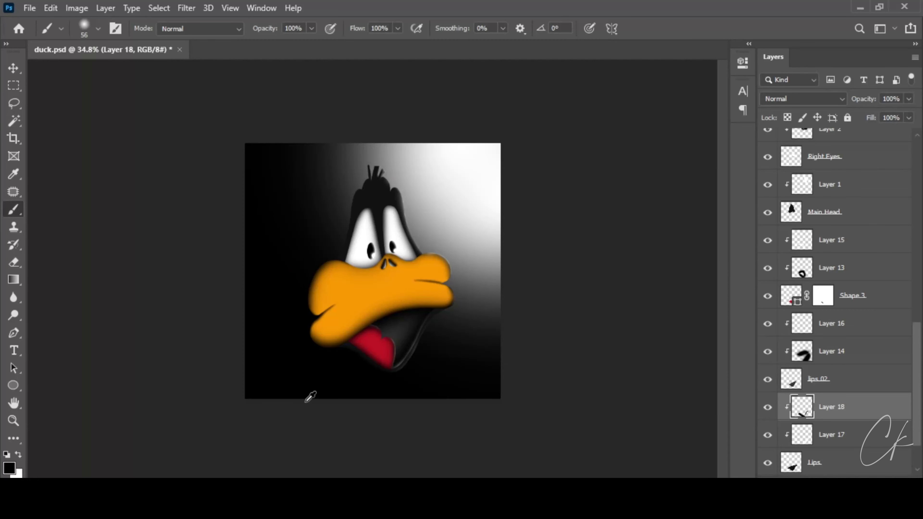
pyautogui.scroll(3, 312, 389)
pyautogui.scroll(2, 312, 386)
pyautogui.scroll(1, 276, 437)
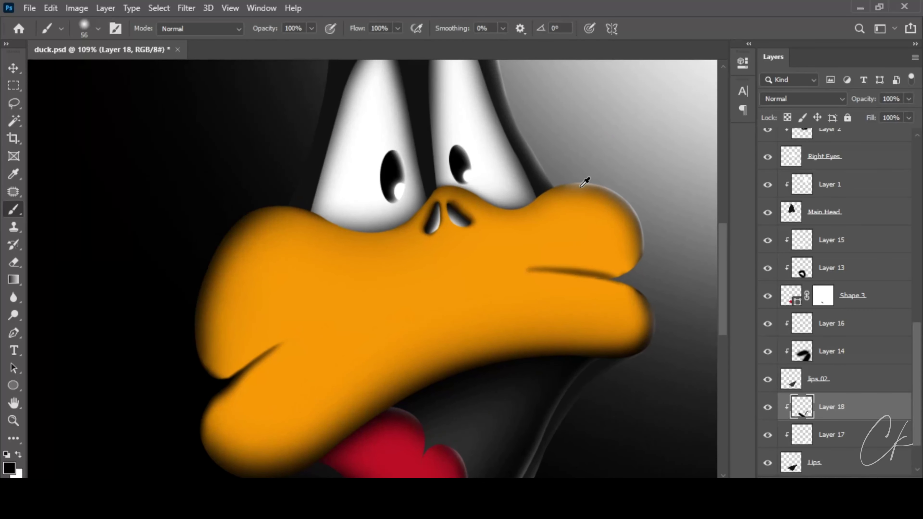
pyautogui.scroll(-2, 585, 181)
pyautogui.scroll(-1, 504, 232)
pyautogui.scroll(2, 324, 310)
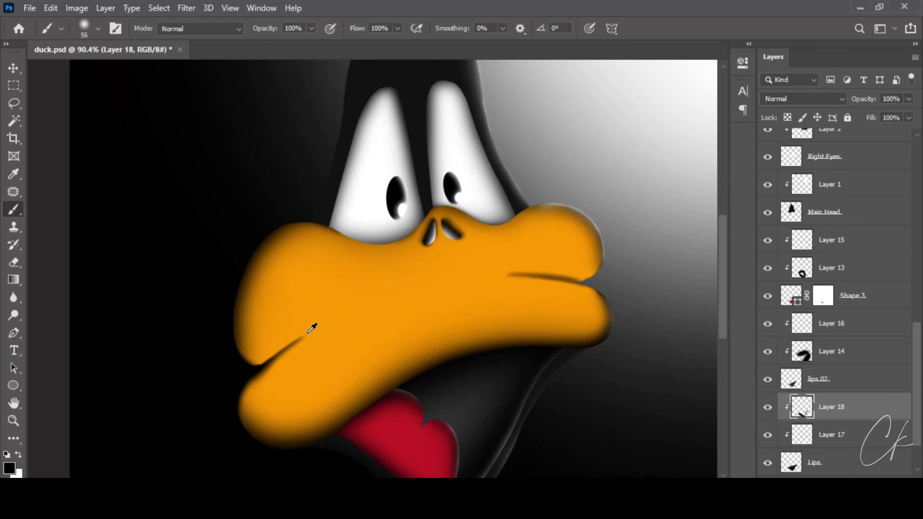
pyautogui.scroll(1, 315, 326)
pyautogui.scroll(2, 811, 355)
pyautogui.scroll(2, 810, 355)
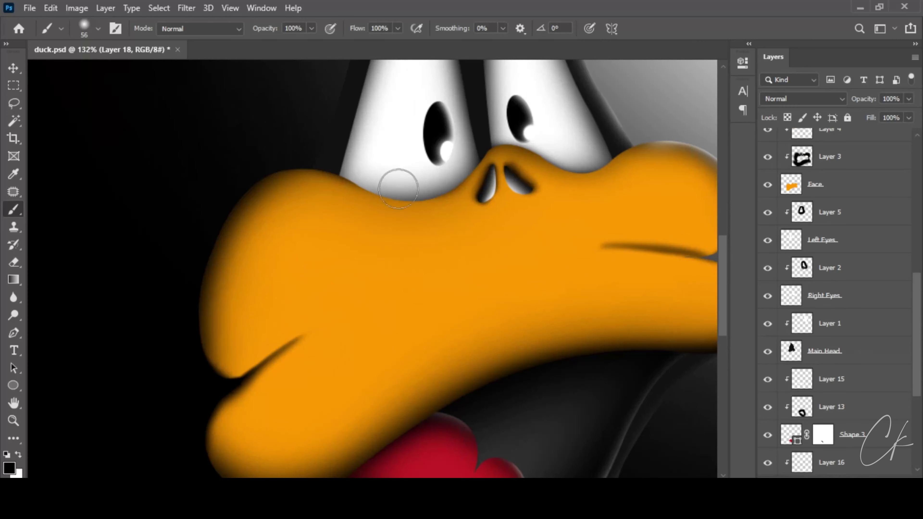
pyautogui.scroll(-2, 397, 181)
pyautogui.scroll(-2, 357, 202)
pyautogui.scroll(-1, 386, 349)
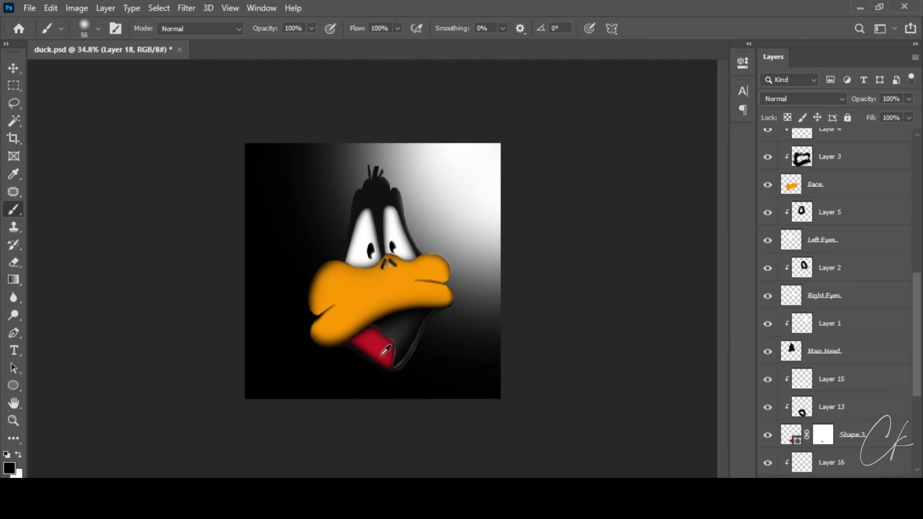
pyautogui.scroll(2, 386, 351)
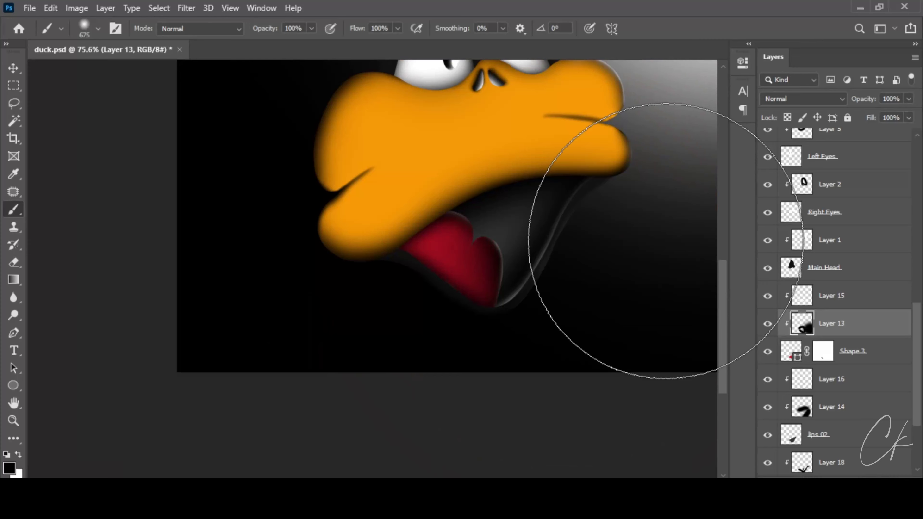
# - Switch to Layer 15 with white paint and a 233 px brush
pyautogui.click(832, 296)
pyautogui.press('x')
pyautogui.moveTo(587, 248); pyautogui.dragTo(480, 254)
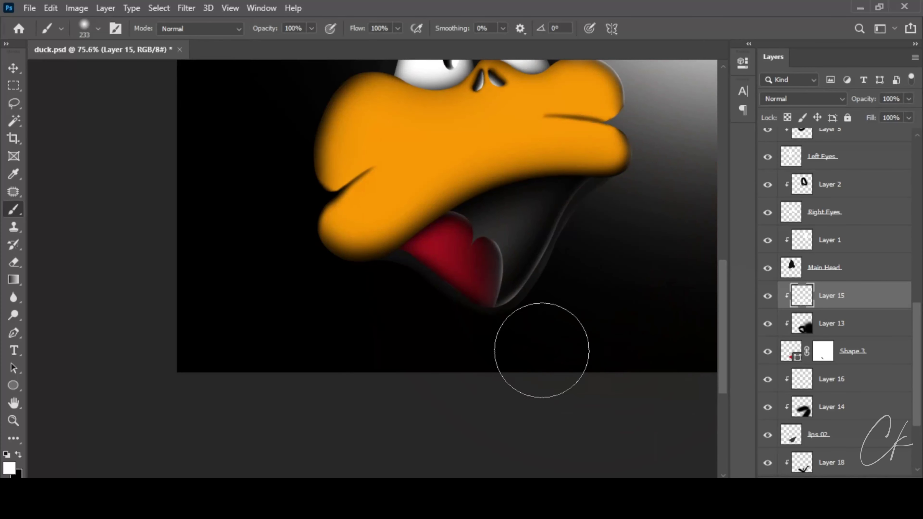
pyautogui.keyDown('alt'); pyautogui.scroll(-3, 493, 334); pyautogui.keyUp('alt')
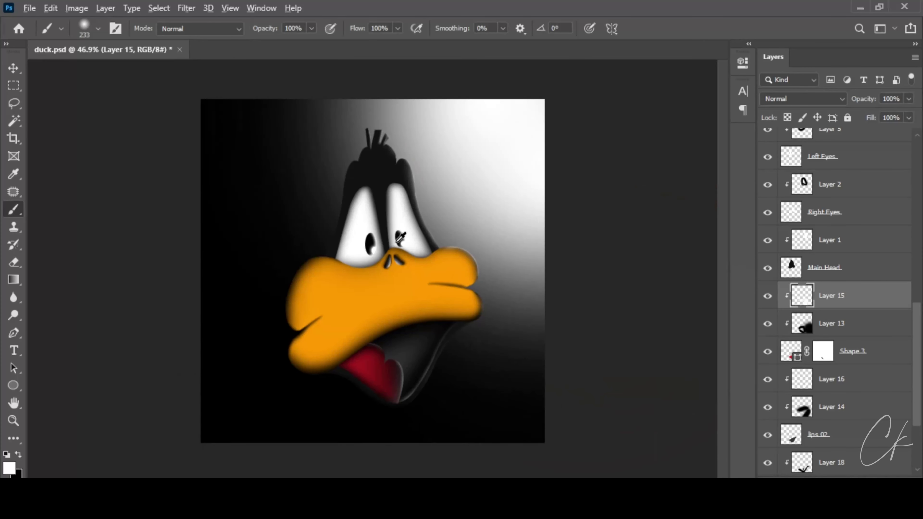
pyautogui.keyDown('alt'); pyautogui.scroll(2, 436, 283); pyautogui.keyUp('alt')
pyautogui.keyDown('alt'); pyautogui.scroll(2, 495, 298); pyautogui.keyUp('alt')
pyautogui.scroll(5, 802, 340)
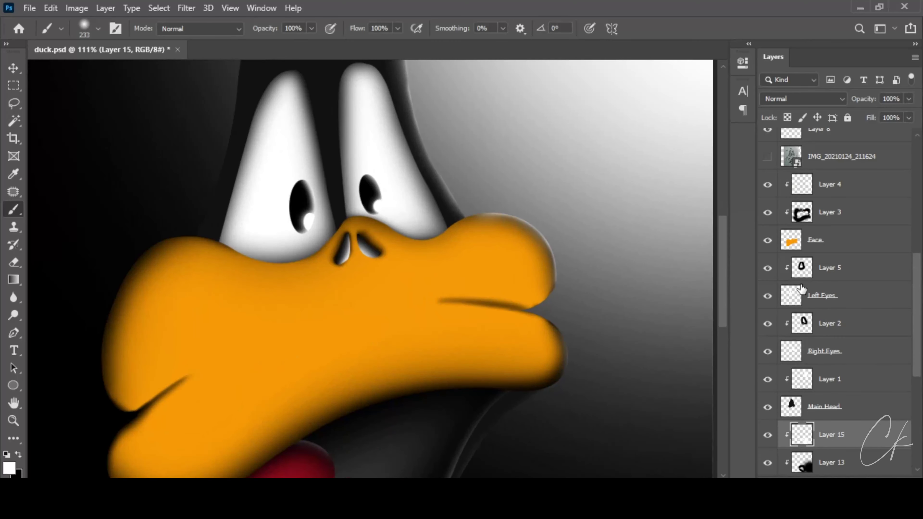
# - On Layer 4, stroke a bold curved black mouth line along the beak crease, retrying attempts
pyautogui.click(832, 184)
pyautogui.moveTo(443, 262)
pyautogui.mouseDown()
pyautogui.moveTo(412, 281)
pyautogui.moveTo(422, 302)
pyautogui.moveTo(469, 300)
pyautogui.moveTo(367, 300)
pyautogui.mouseUp()
pyautogui.hotkey('ctrl', 'z')
pyautogui.press('x')
pyautogui.hotkey('ctrl', 'z')
pyautogui.hotkey('ctrl', 'z')
pyautogui.moveTo(541, 301); pyautogui.dragTo(302, 313)
pyautogui.hotkey('ctrl', 'z')
pyautogui.moveTo(543, 302)
pyautogui.mouseDown()
pyautogui.moveTo(322, 310)
pyautogui.moveTo(550, 317)
pyautogui.mouseUp()
pyautogui.hotkey('ctrl', 'z')
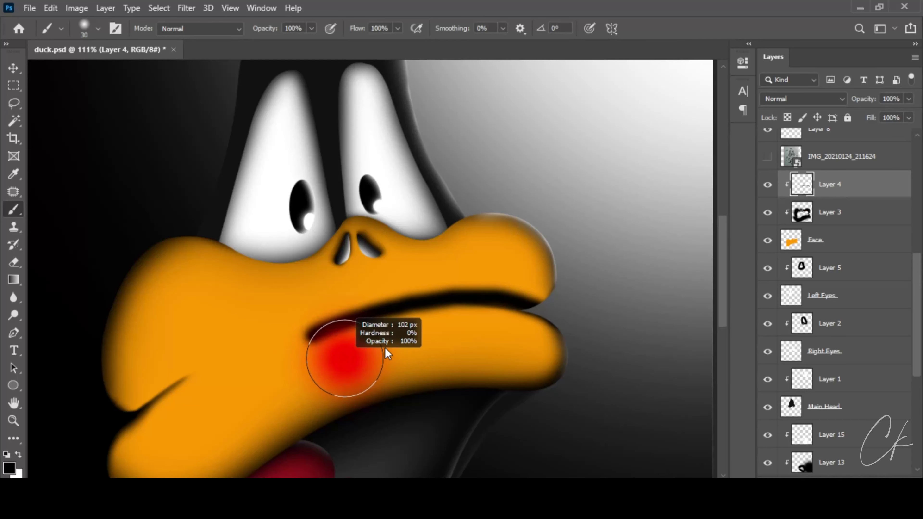
# - Erase along the dark mouth line on Layer 4 to thin and lighten it across the beak
pyautogui.press('e')
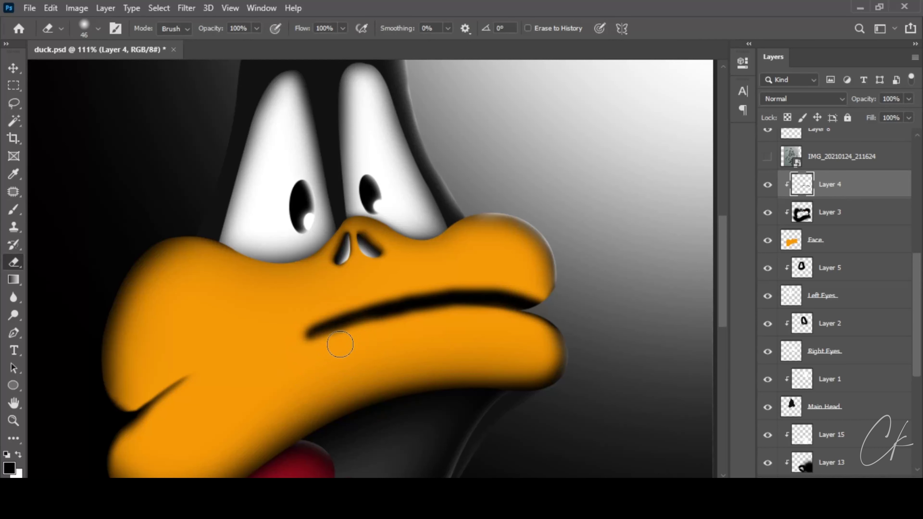
pyautogui.moveTo(340, 344); pyautogui.dragTo(423, 324)
pyautogui.hotkey('ctrl', 'z')
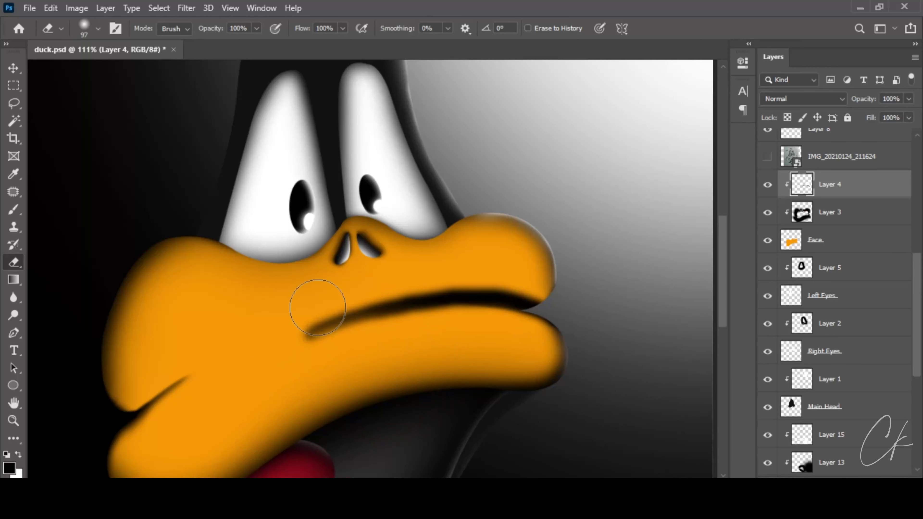
pyautogui.moveTo(320, 299)
pyautogui.mouseDown()
pyautogui.moveTo(445, 265)
pyautogui.moveTo(546, 276)
pyautogui.mouseUp()
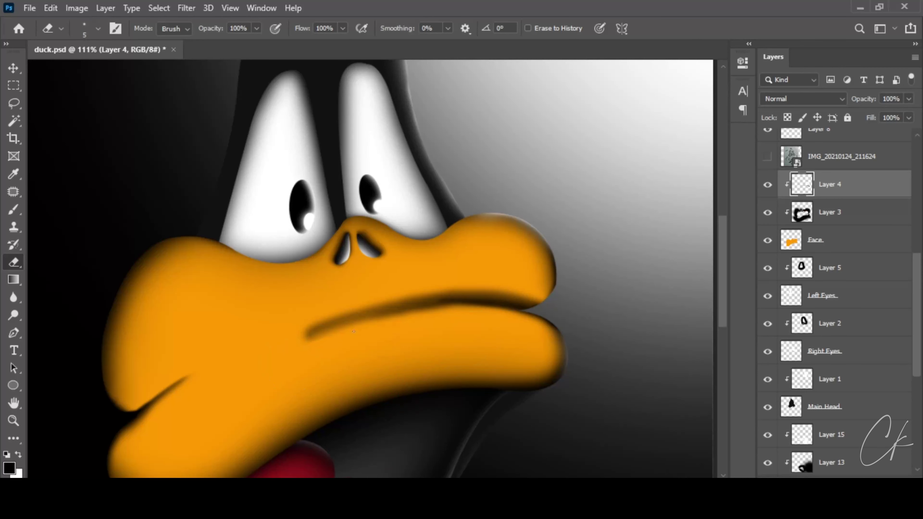
pyautogui.moveTo(309, 356); pyautogui.dragTo(304, 355)
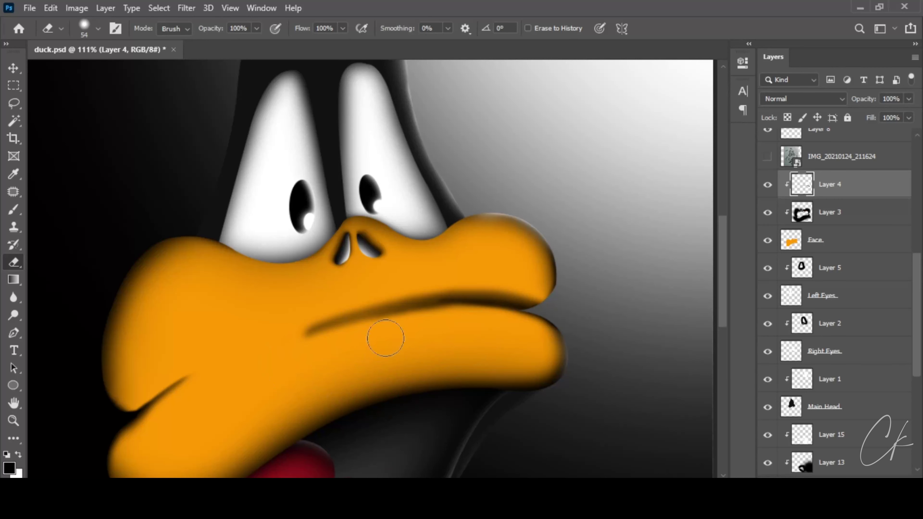
pyautogui.moveTo(385, 339); pyautogui.dragTo(508, 332)
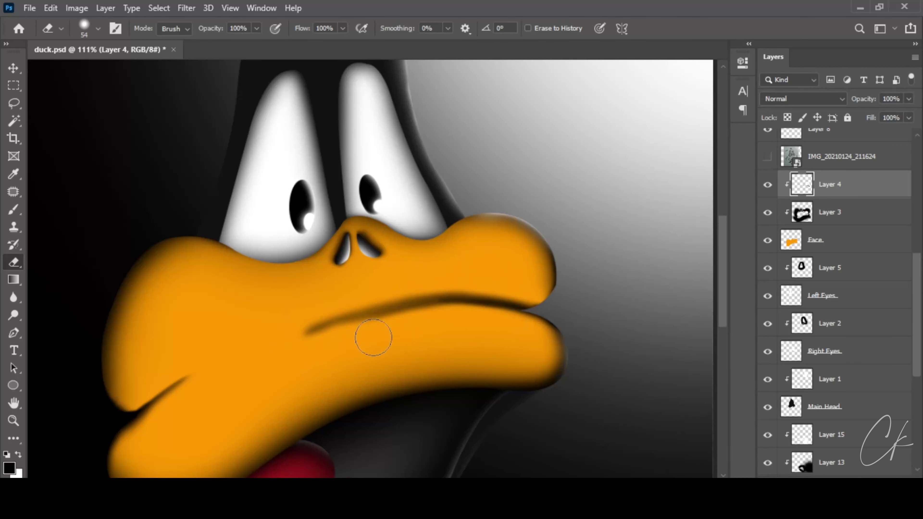
pyautogui.moveTo(447, 327); pyautogui.dragTo(335, 342)
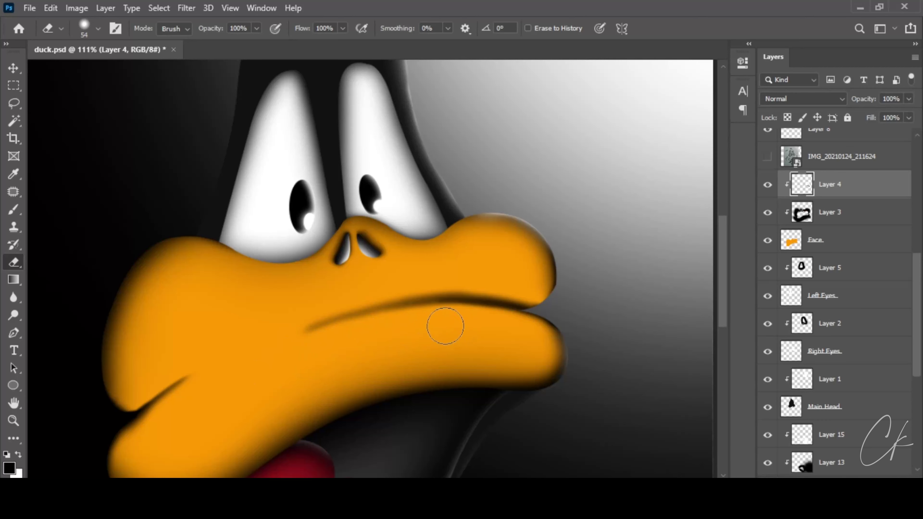
pyautogui.scroll(-5, 605, 328)
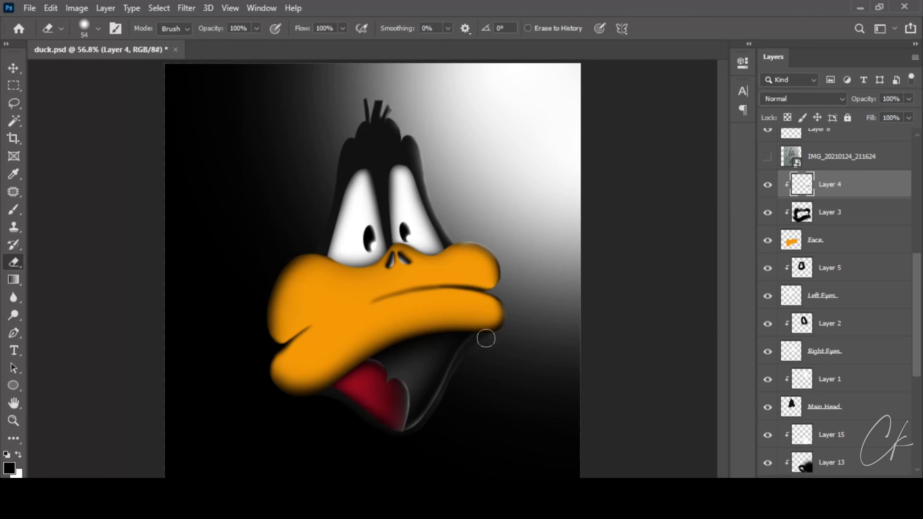
pyautogui.scroll(5, 551, 259)
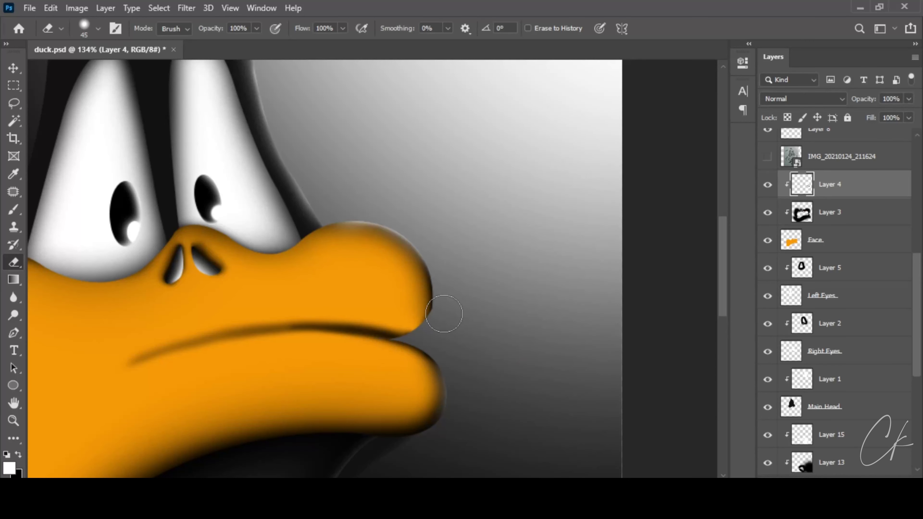
# - Switch to a black Brush for shading the beak's outer edge
pyautogui.press('b')
pyautogui.press('x')
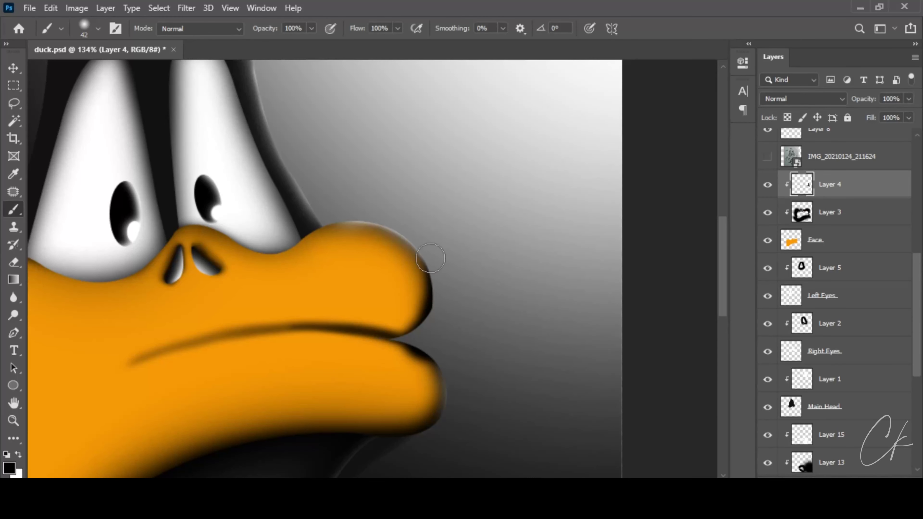
pyautogui.scroll(2, 422, 330)
# - Select Layer 1, enlarge the brush to about 118 px and bring the top of the head into view
pyautogui.press('e')
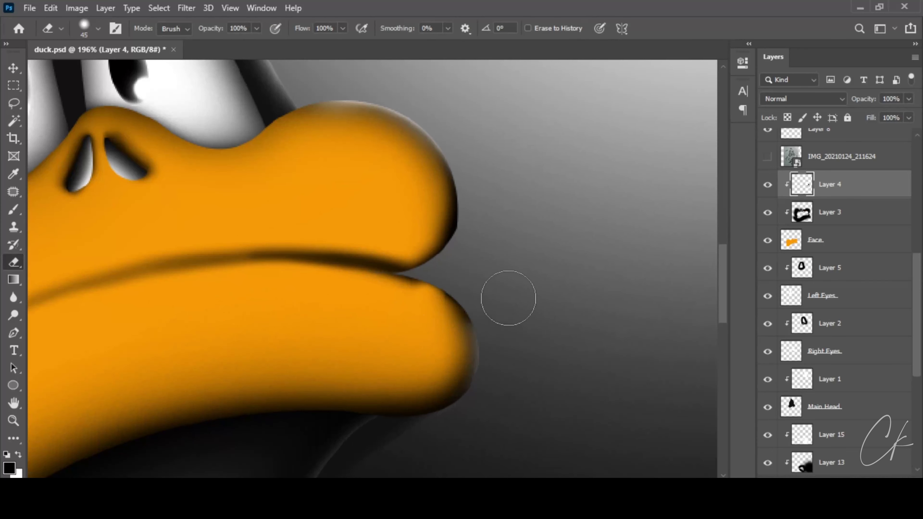
pyautogui.press('b')
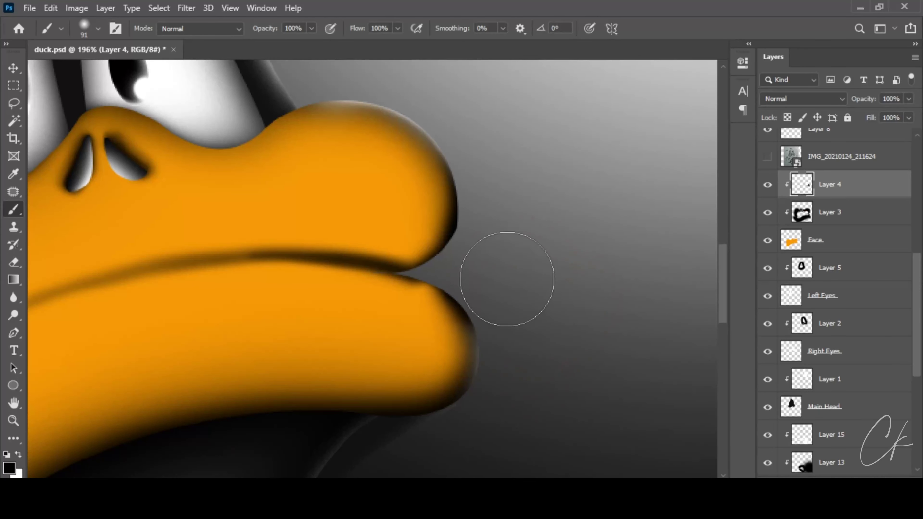
pyautogui.scroll(-4, 549, 390)
pyautogui.scroll(1, 331, 211)
pyautogui.scroll(3, 331, 211)
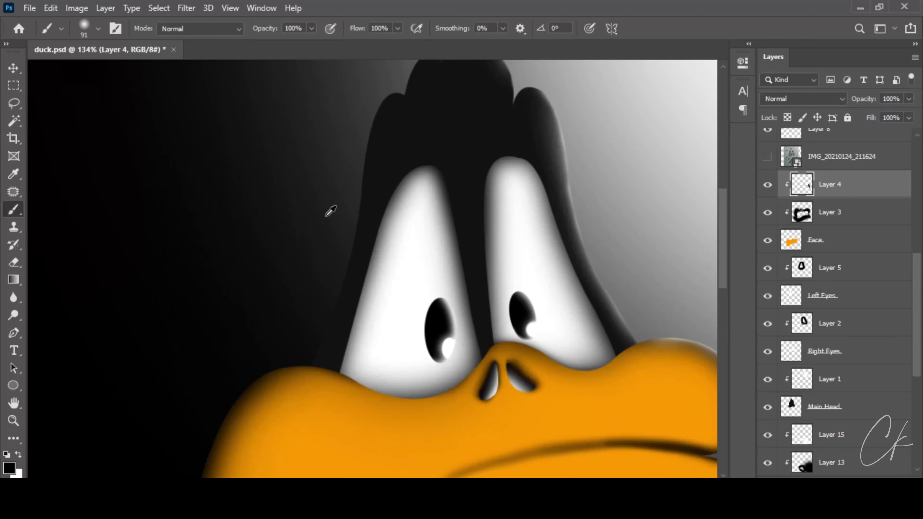
pyautogui.scroll(-4, 766, 358)
pyautogui.click(830, 268)
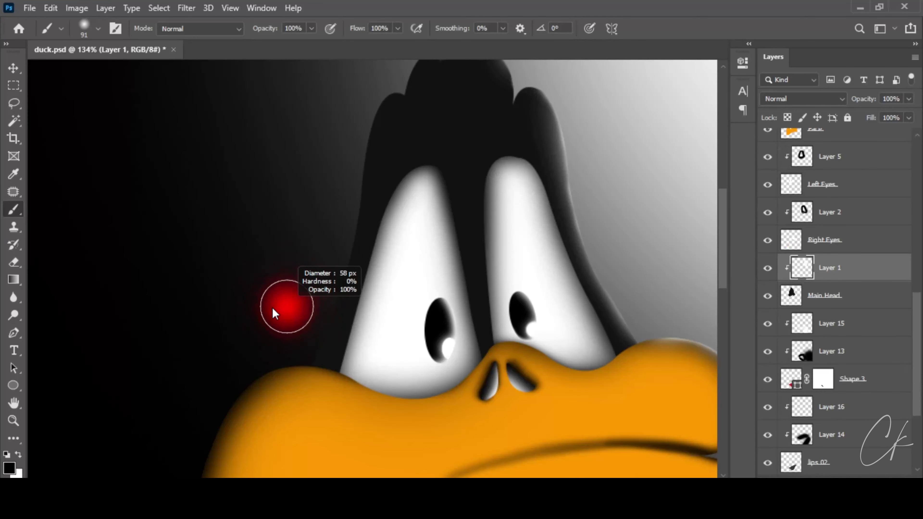
pyautogui.moveTo(320, 297); pyautogui.dragTo(309, 297)
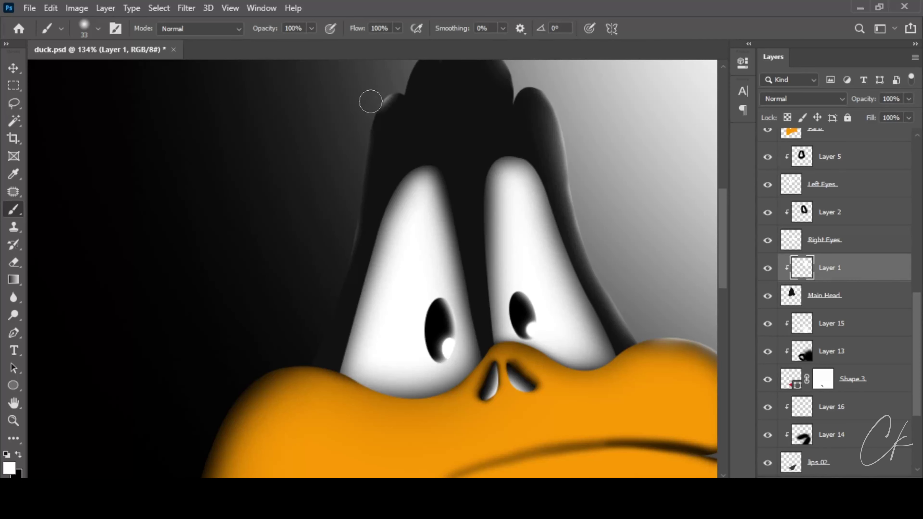
pyautogui.moveTo(278, 237); pyautogui.dragTo(320, 237)
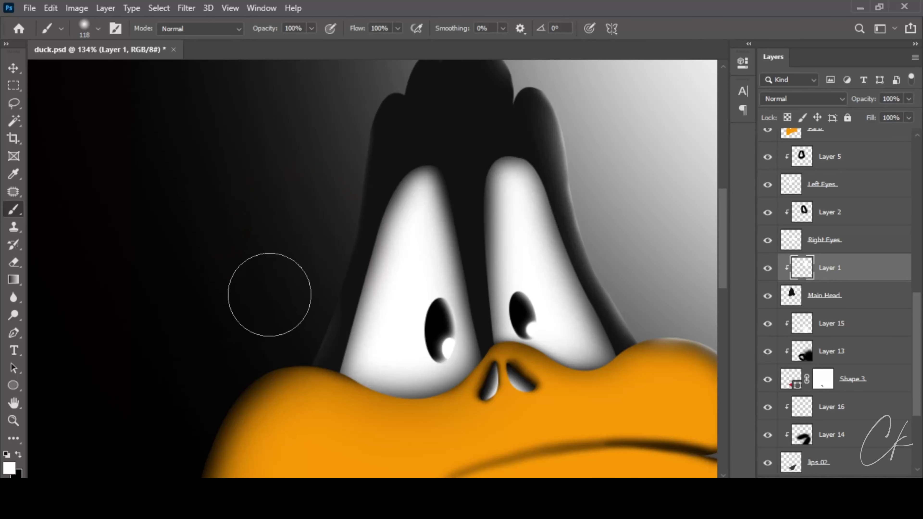
pyautogui.moveTo(299, 124); pyautogui.dragTo(295, 305)
pyautogui.moveTo(323, 270)
pyautogui.mouseDown()
pyautogui.moveTo(316, 278)
pyautogui.moveTo(361, 294)
pyautogui.mouseUp()
# - Scroll the Layers panel and toggle layer visibility to find Layer 5, the left eye's shading
pyautogui.scroll(5, 389, 322)
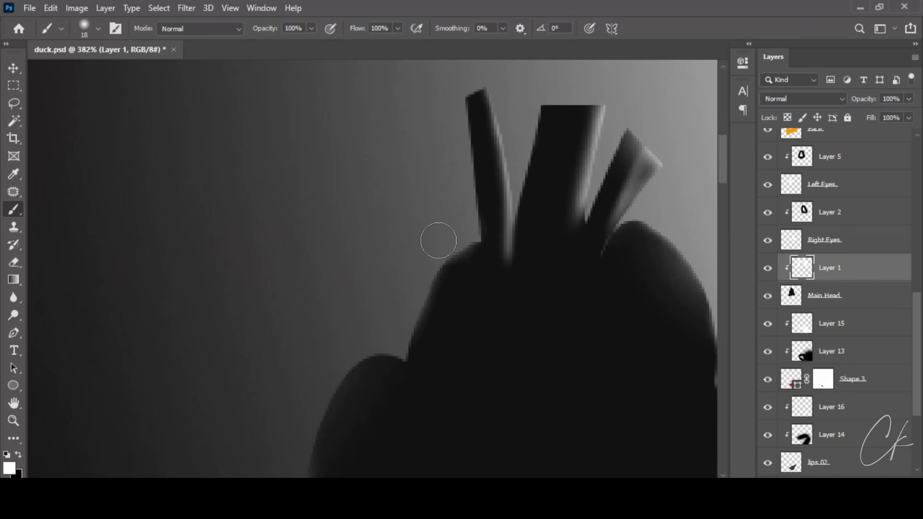
pyautogui.scroll(-5, 361, 289)
pyautogui.scroll(3, 299, 371)
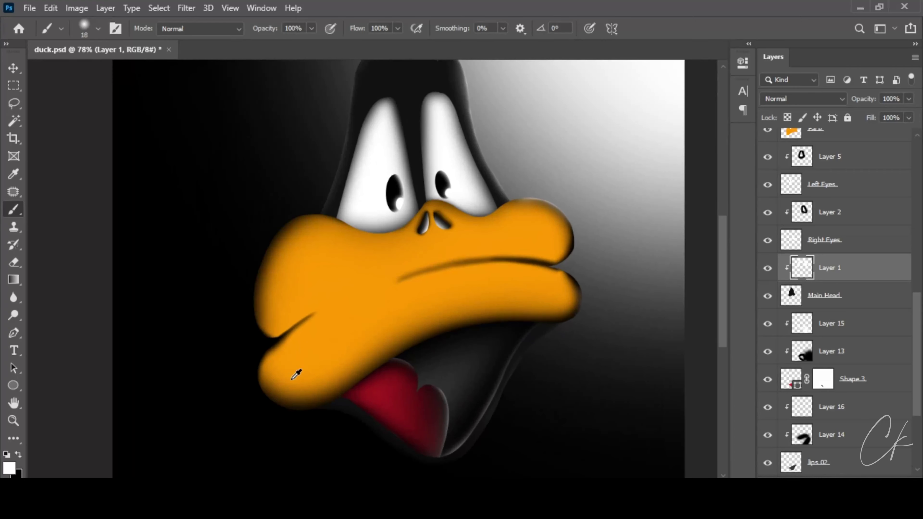
pyautogui.click(847, 7)
pyautogui.scroll(3, 346, 188)
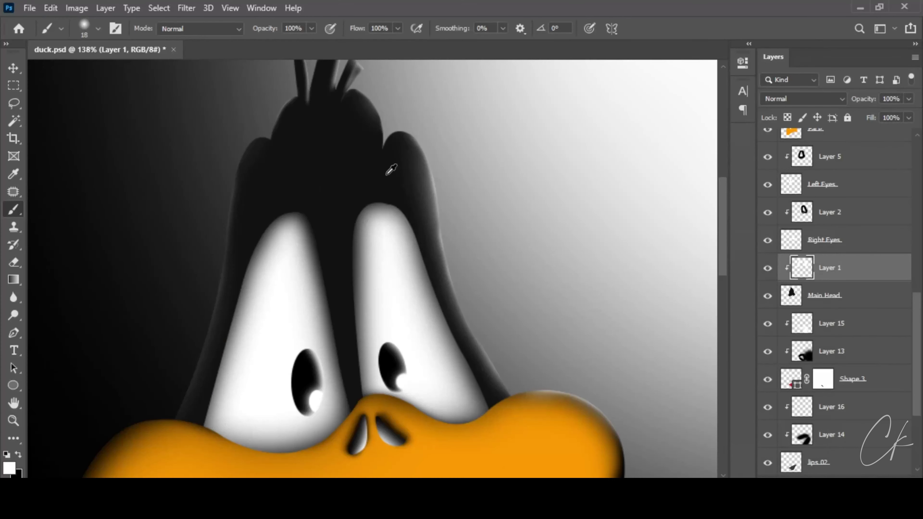
pyautogui.scroll(2, 346, 188)
pyautogui.scroll(5, 808, 330)
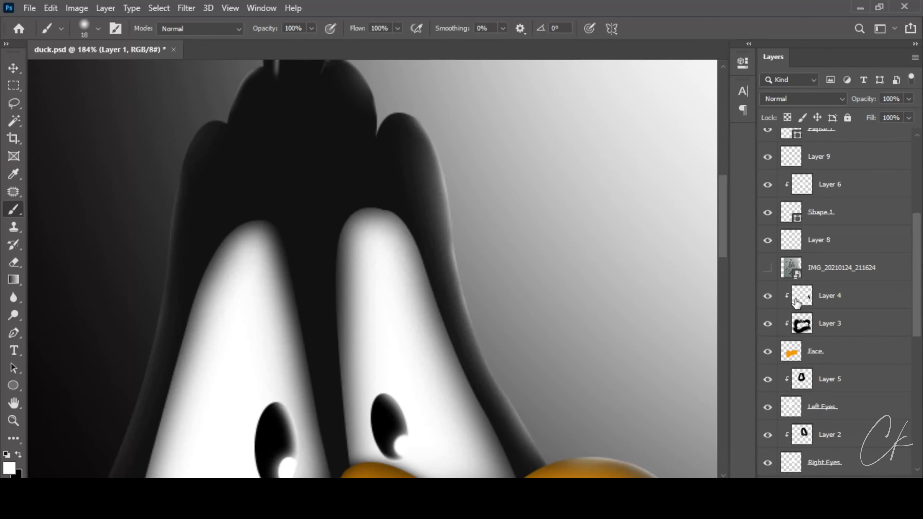
pyautogui.scroll(3, 793, 365)
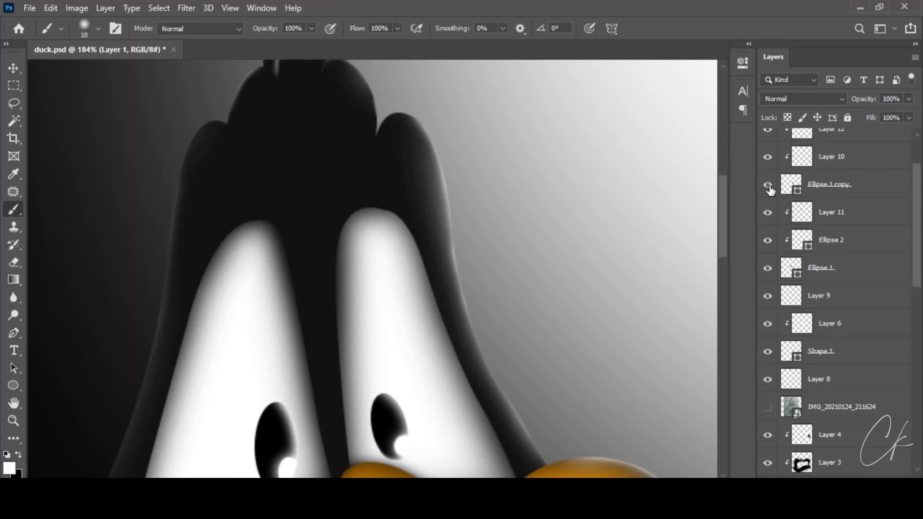
pyautogui.scroll(2, 768, 197)
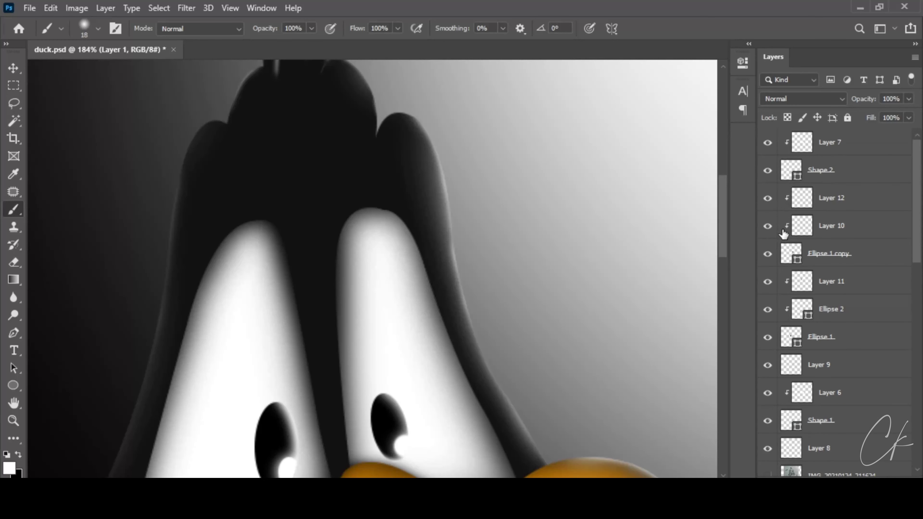
pyautogui.scroll(-7, 783, 234)
pyautogui.scroll(-3, 792, 278)
pyautogui.click(768, 254)
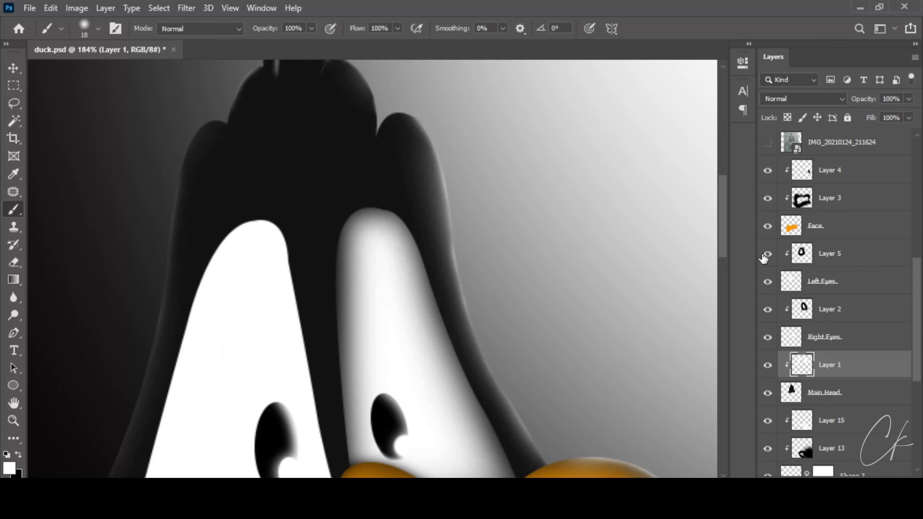
pyautogui.scroll(-2, 767, 298)
pyautogui.click(767, 198)
# - Restore Layer 5 with a 39 px brush, select Layer 2 and fit the whole duck head on screen
pyautogui.click(814, 199)
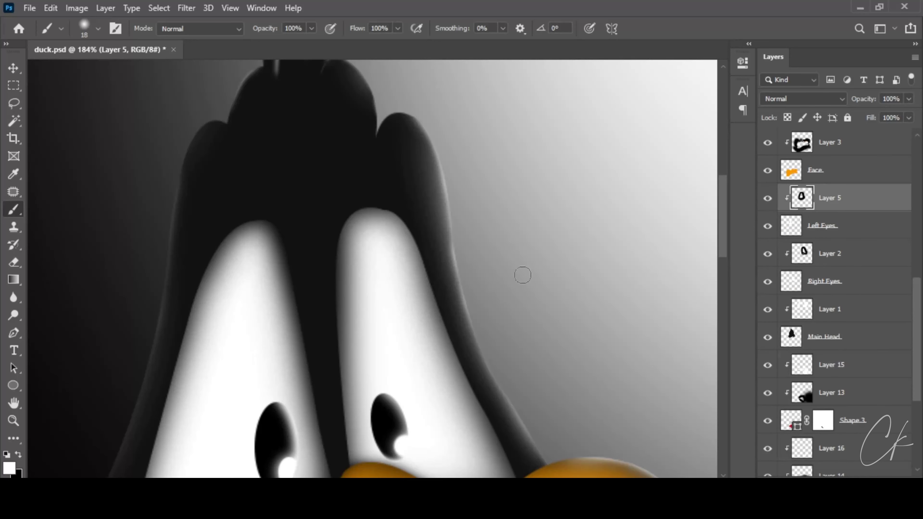
pyautogui.scroll(2, 329, 336)
pyautogui.press('[')
pyautogui.press('[')
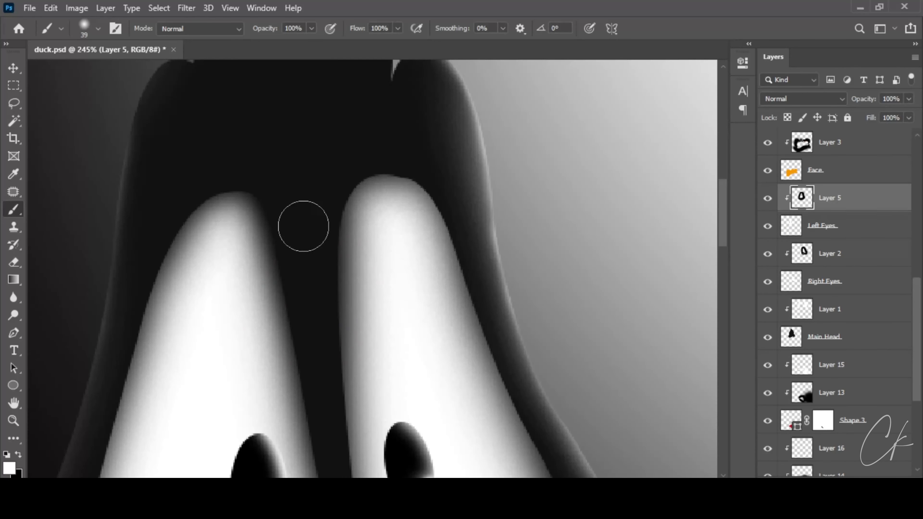
pyautogui.scroll(2, 348, 427)
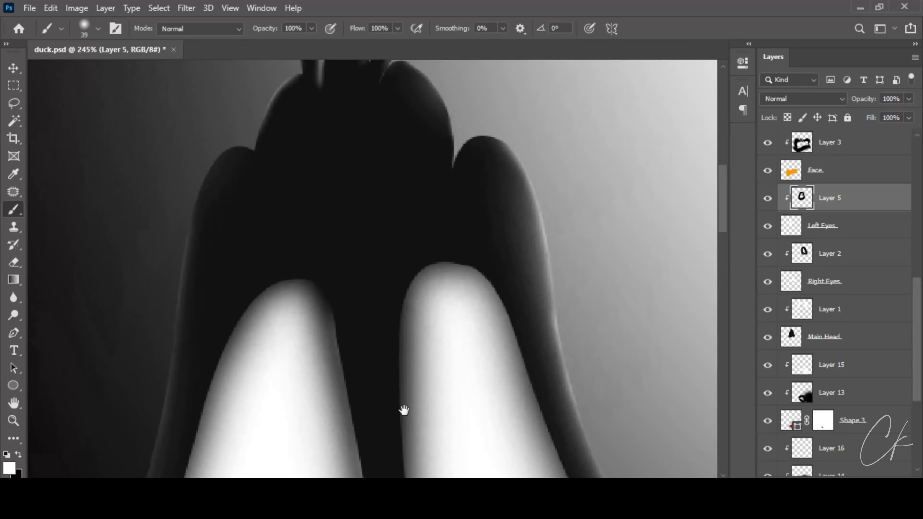
pyautogui.scroll(5, 366, 235)
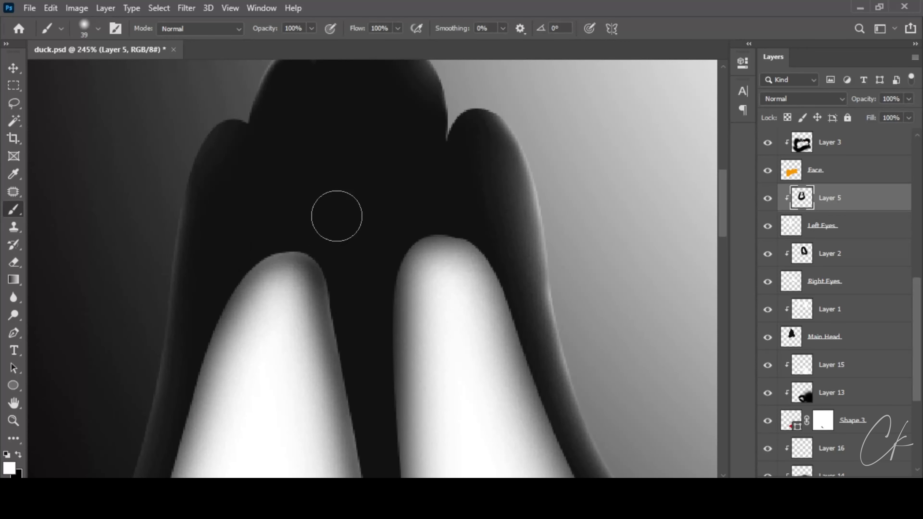
pyautogui.moveTo(336, 213); pyautogui.dragTo(242, 103)
pyautogui.hotkey('alt', '[')
pyautogui.hotkey('alt', '[')
pyautogui.moveTo(487, 330); pyautogui.dragTo(466, 179)
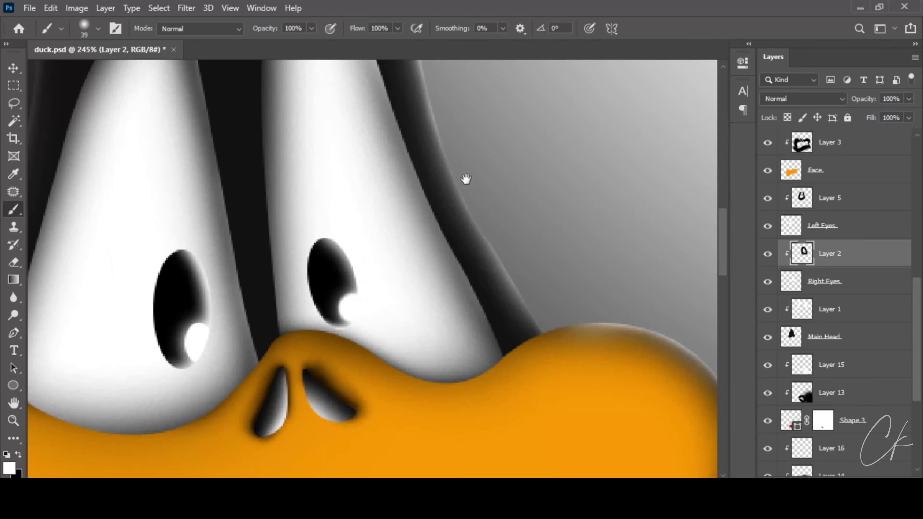
pyautogui.moveTo(421, 86); pyautogui.dragTo(455, 215)
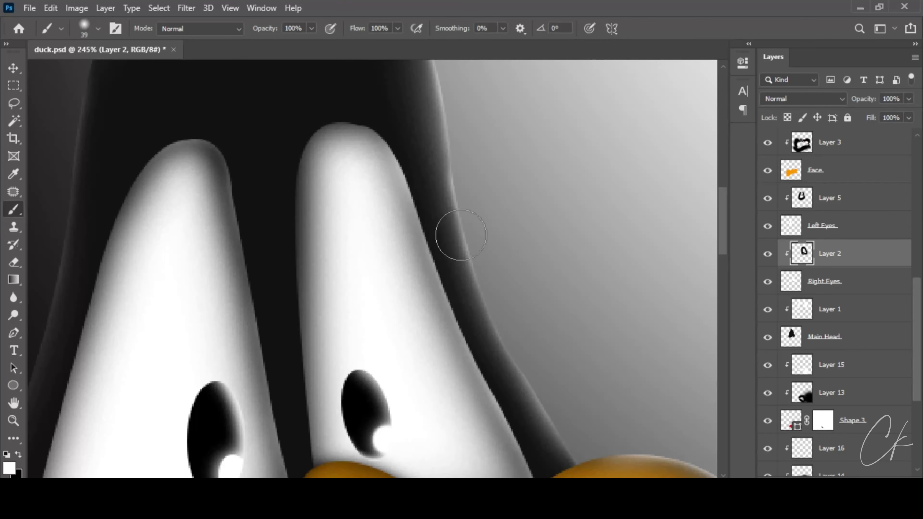
pyautogui.hotkey('ctrl', '0')
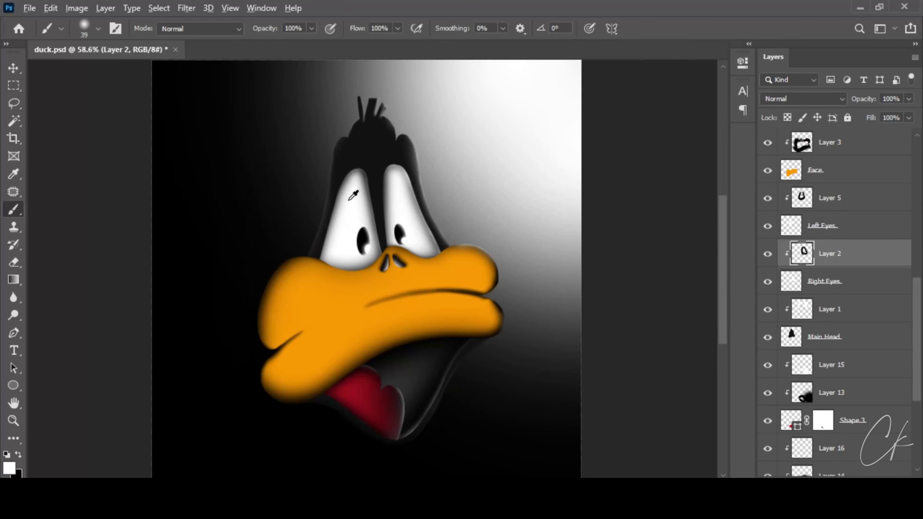
# - Switch to the Move tool and zoom around the eyes and beak
pyautogui.scroll(-2, 353, 196)
pyautogui.scroll(2, 352, 197)
pyautogui.press('v')
pyautogui.scroll(3, 320, 427)
pyautogui.scroll(-4, 372, 323)
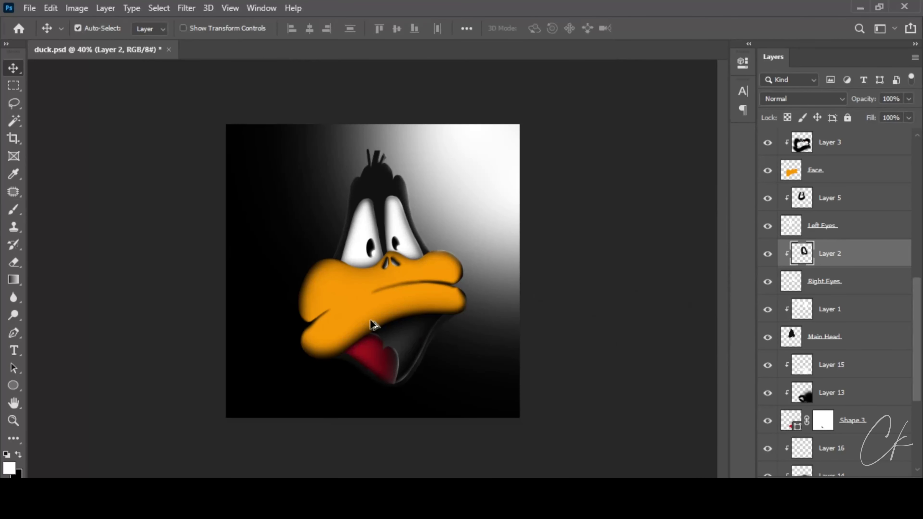
pyautogui.scroll(3, 378, 298)
pyautogui.scroll(3, 385, 275)
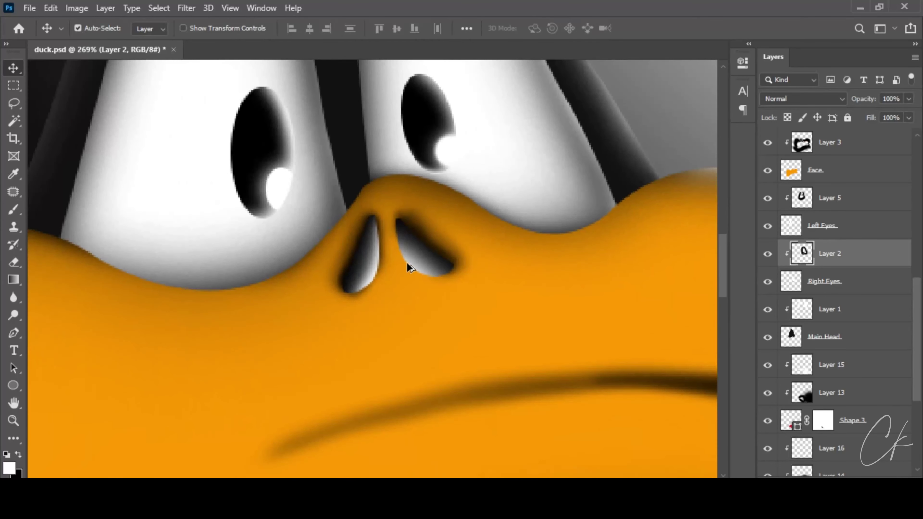
pyautogui.scroll(-3, 410, 268)
pyautogui.scroll(1, 391, 258)
pyautogui.scroll(1, 439, 268)
pyautogui.scroll(-3, 822, 327)
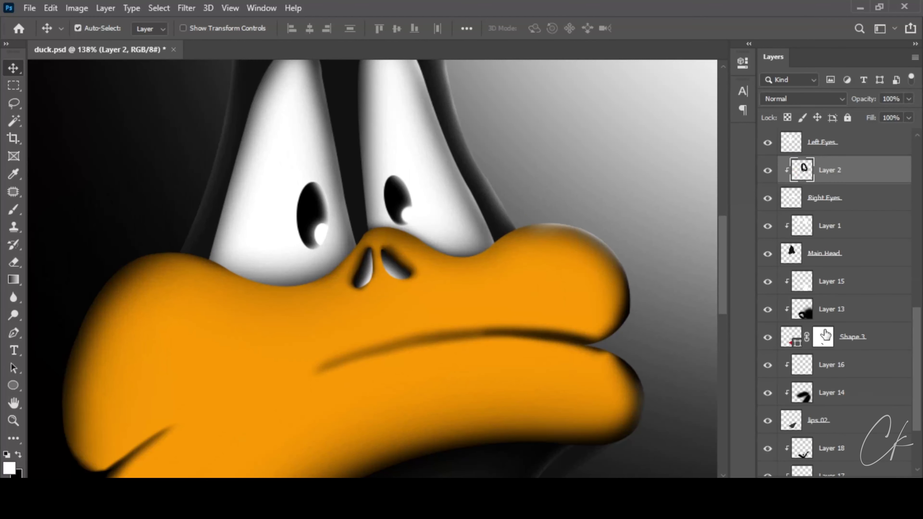
pyautogui.scroll(-2, 826, 335)
pyautogui.scroll(-1, 770, 348)
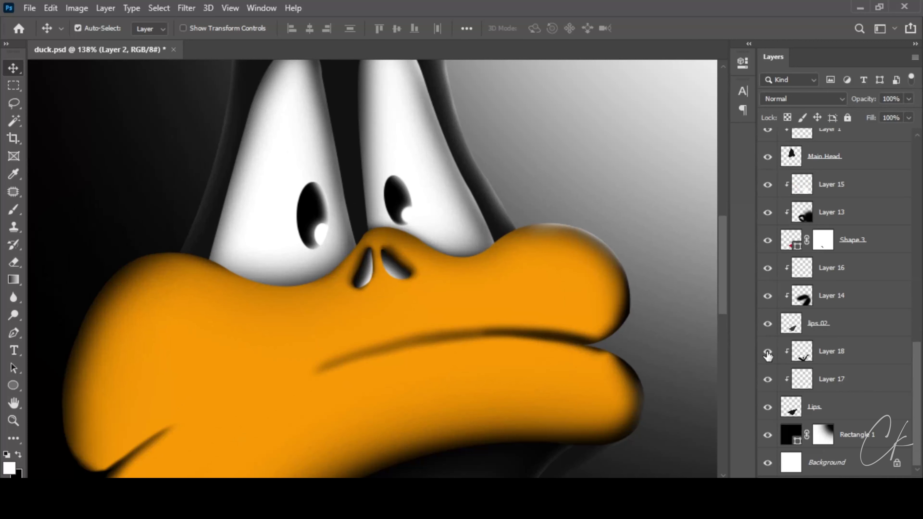
pyautogui.scroll(5, 782, 309)
# - Toggle visibility of Layer 2, Right Eyes, Main Head, Layers 3 and 5 to inspect shading, selecting Layer 5
pyautogui.click(767, 212)
pyautogui.click(768, 212)
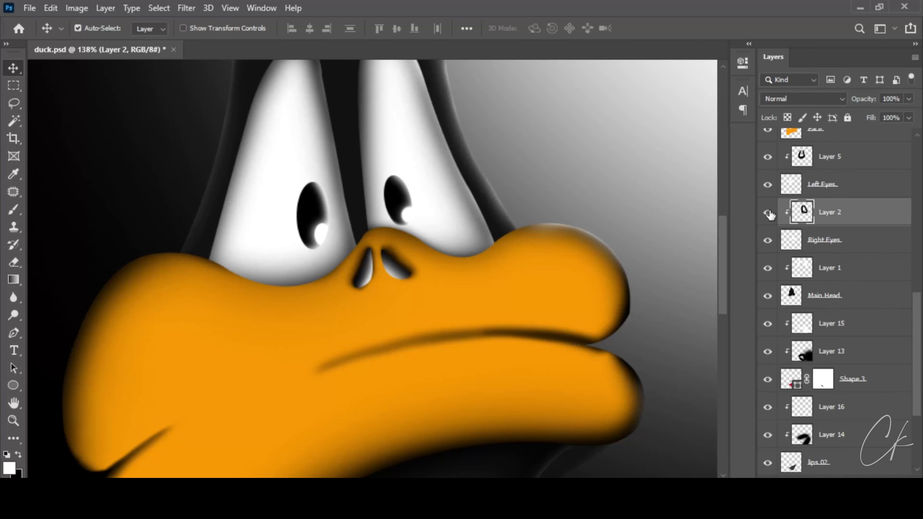
pyautogui.click(769, 240)
pyautogui.click(768, 240)
pyautogui.click(767, 296)
pyautogui.click(767, 297)
pyautogui.scroll(5, 762, 362)
pyautogui.click(768, 240)
pyautogui.click(768, 240)
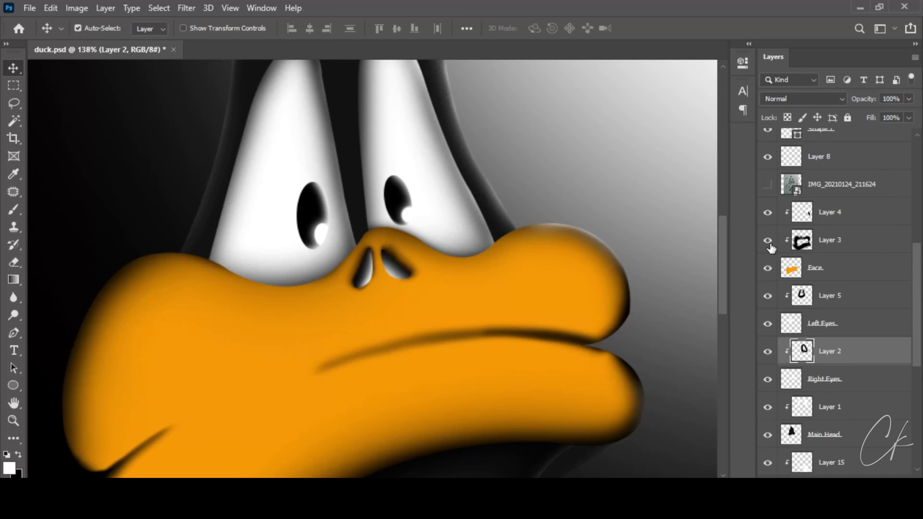
pyautogui.click(768, 296)
pyautogui.click(767, 269)
pyautogui.click(767, 268)
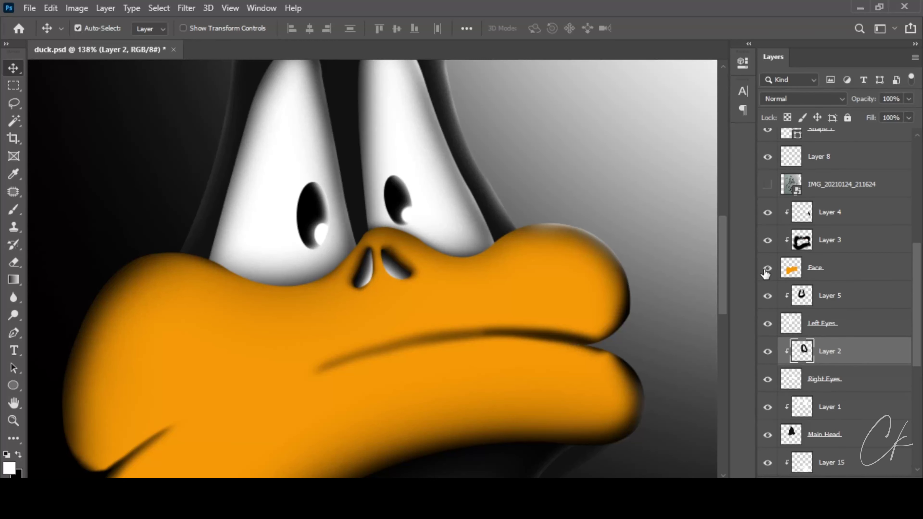
pyautogui.click(796, 302)
pyautogui.click(768, 295)
# - Darken the shading below the left eye with a black brush on Layer 5
pyautogui.press('b')
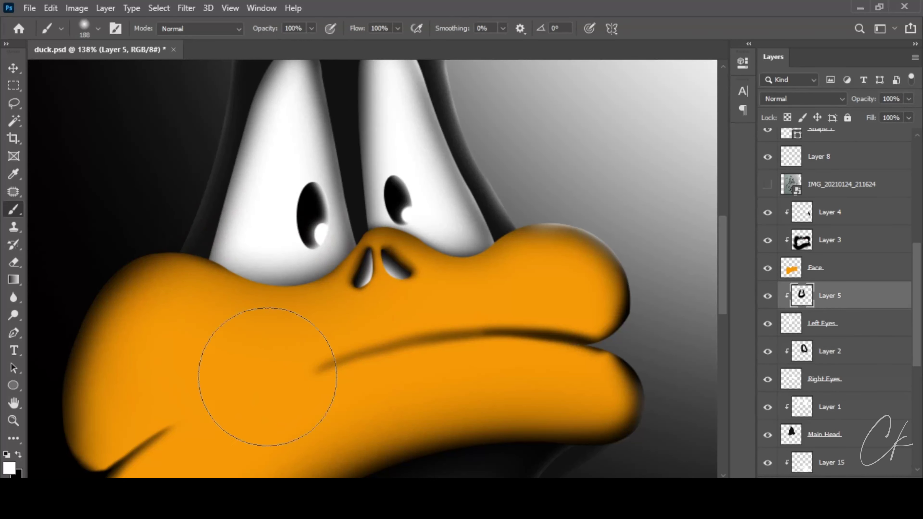
pyautogui.press('x')
pyautogui.moveTo(155, 330); pyautogui.dragTo(330, 361)
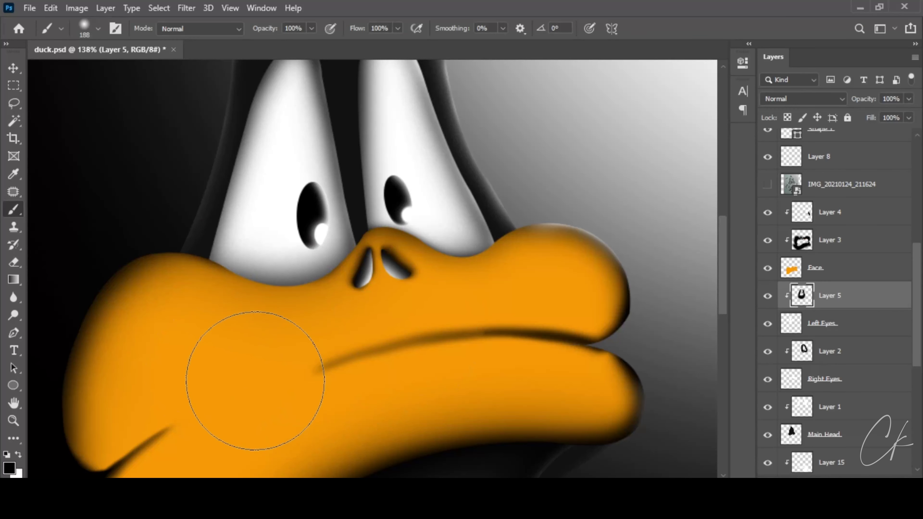
pyautogui.click(809, 360)
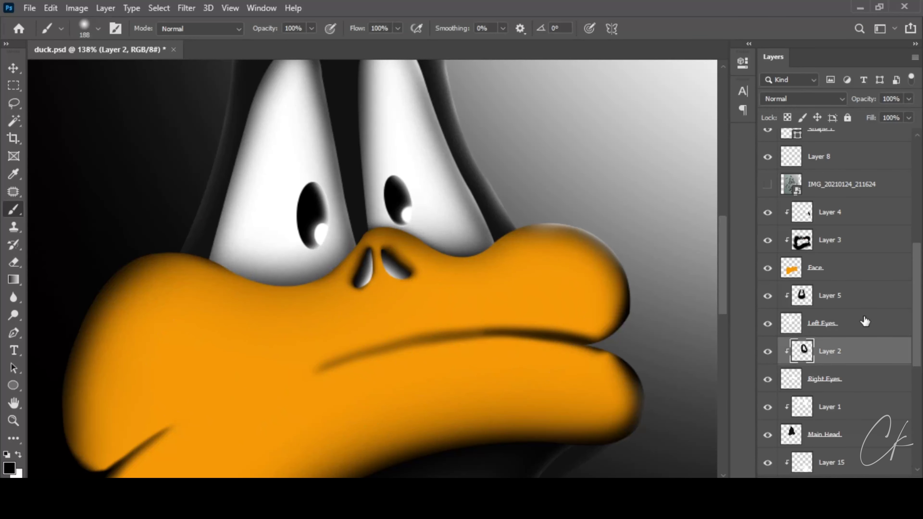
pyautogui.click(831, 239)
pyautogui.press('[')
pyautogui.press('[')
pyautogui.press('[')
# - Zoom out and paint a broad soft black shadow over the beak's left side on Layer 3
pyautogui.scroll(3, 293, 263)
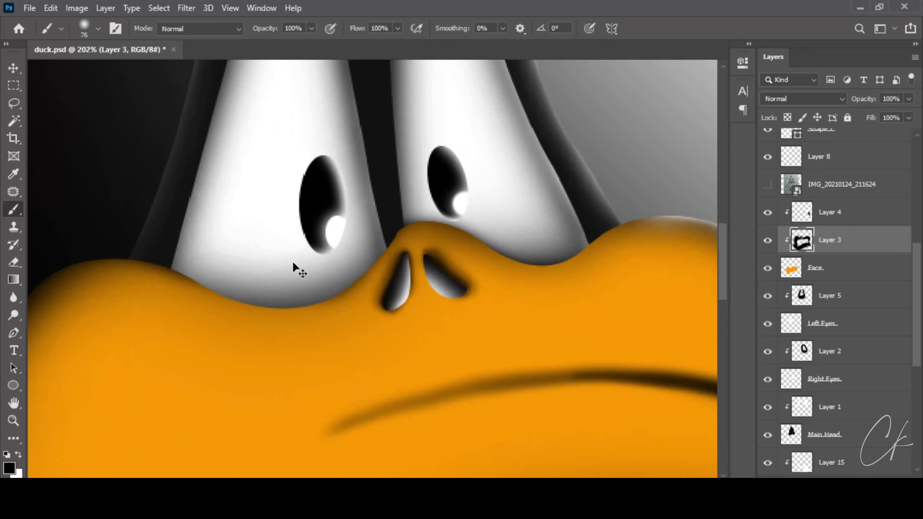
pyautogui.scroll(-3, 140, 216)
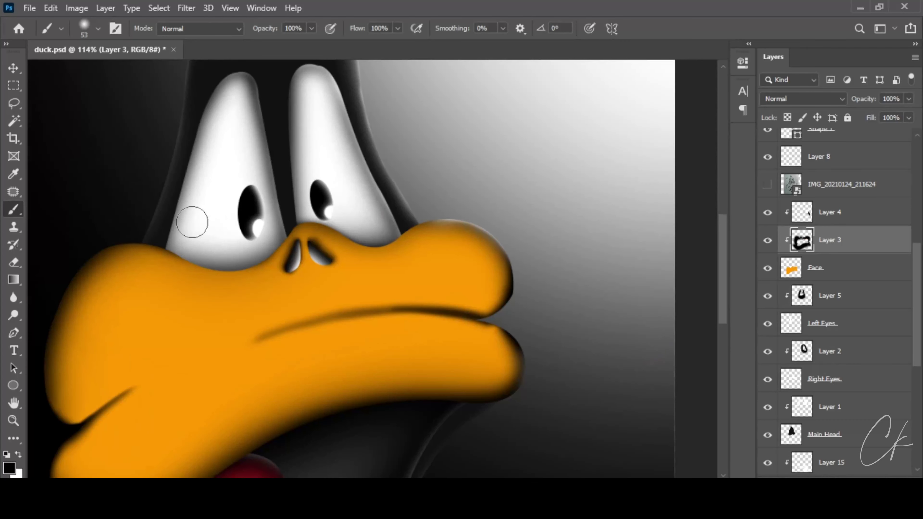
pyautogui.press(']')
pyautogui.press(']')
pyautogui.press(']')
pyautogui.scroll(-1, 222, 191)
pyautogui.scroll(-1, 195, 169)
pyautogui.scroll(-2, 247, 155)
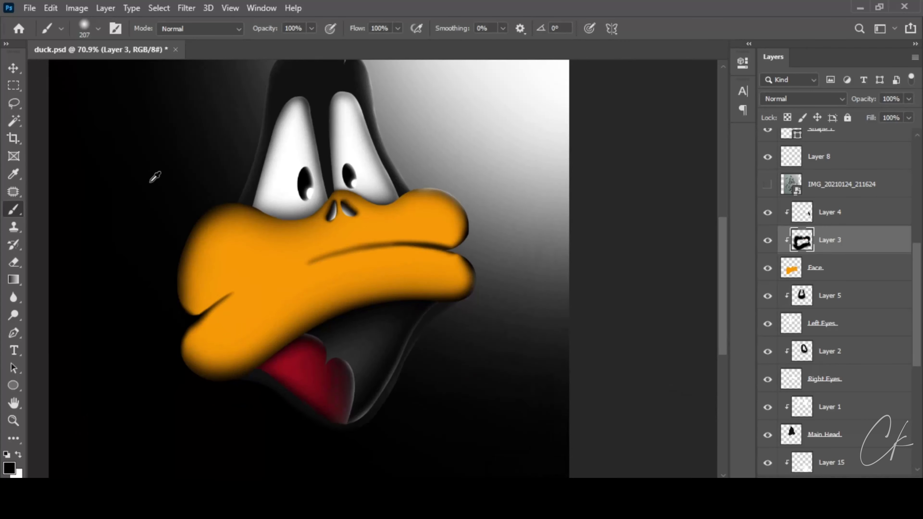
pyautogui.scroll(-1, 153, 177)
pyautogui.scroll(-1, 199, 284)
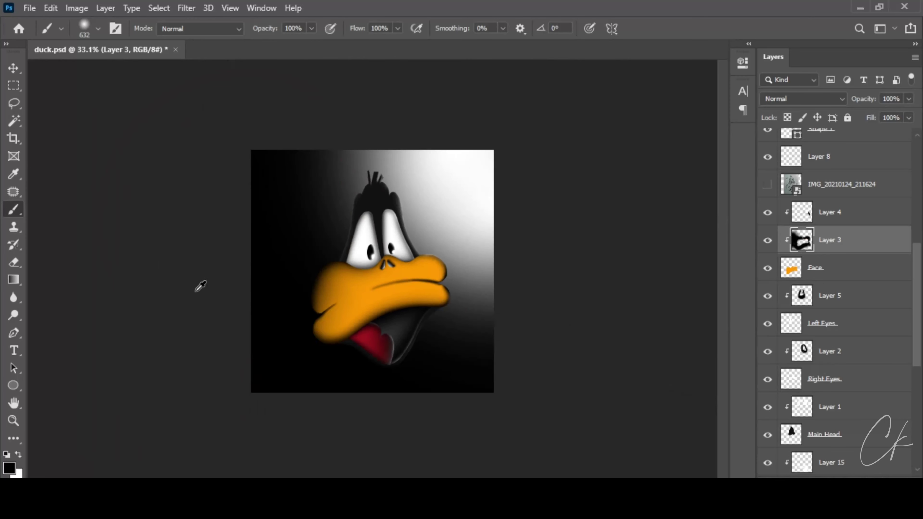
pyautogui.moveTo(180, 262); pyautogui.dragTo(133, 184)
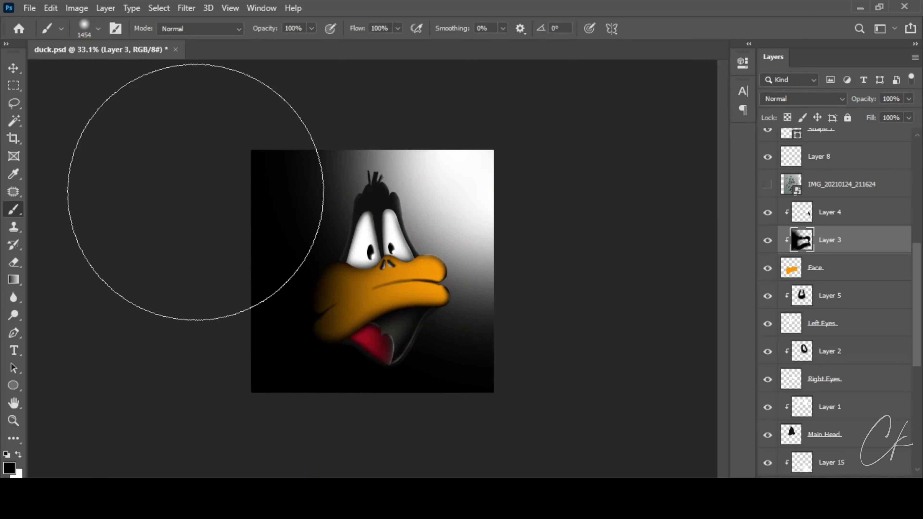
pyautogui.scroll(2, 271, 266)
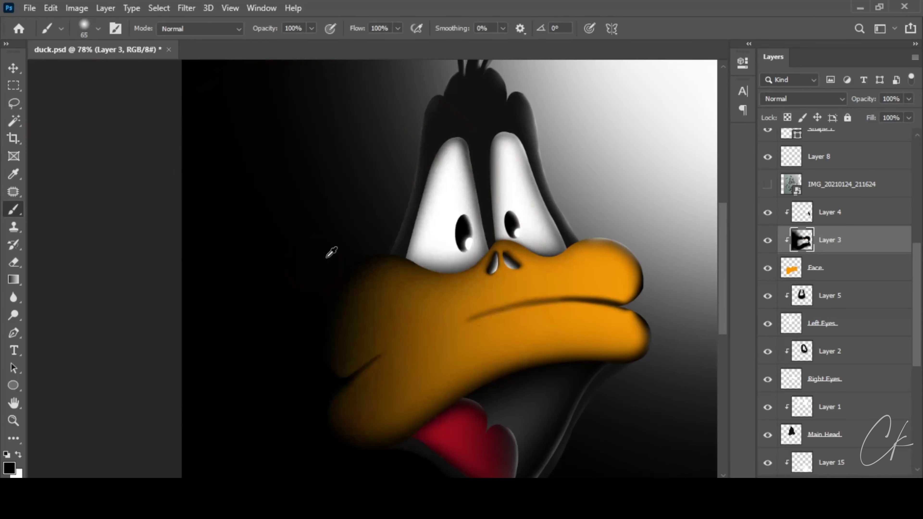
pyautogui.scroll(1, 332, 252)
pyautogui.hotkey('alt', ']')
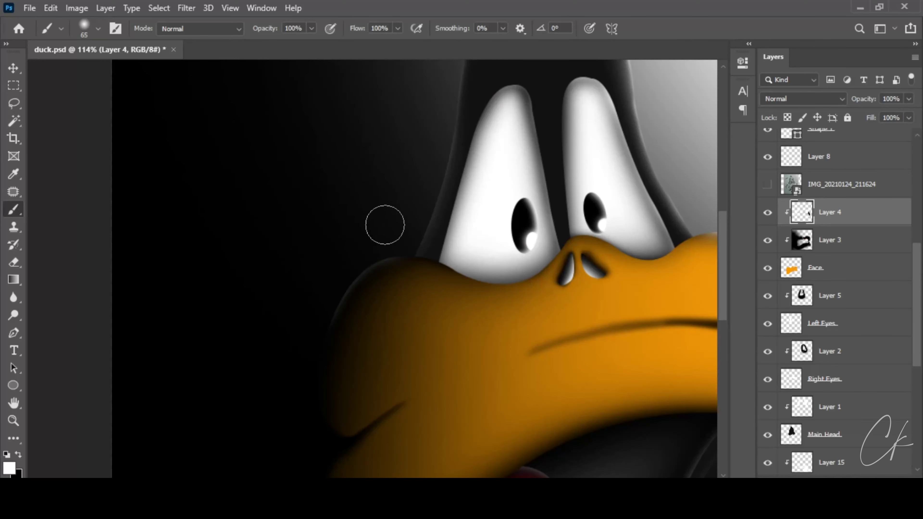
# - Zoom to about 173% and stroke a thin white rim along the beak's lower-right edge
pyautogui.scroll(-3, 385, 225)
pyautogui.scroll(3, 352, 206)
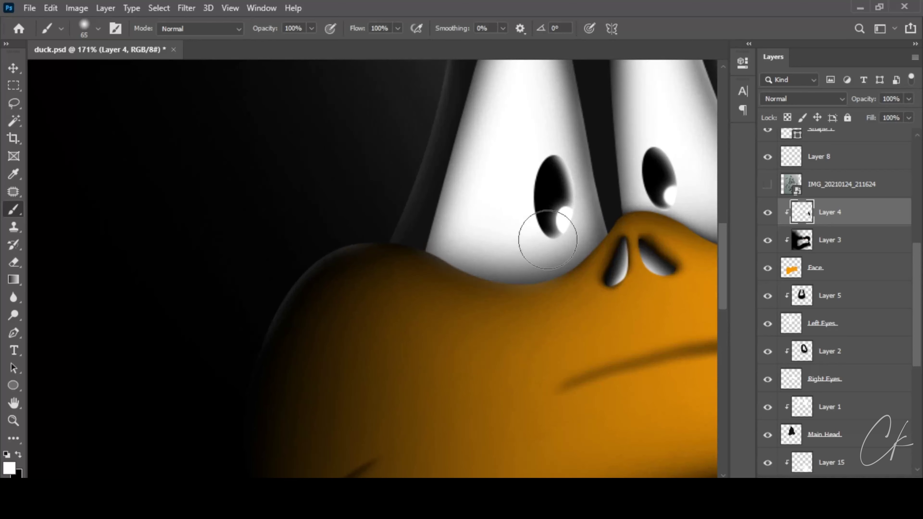
pyautogui.hscroll(5, 532, 214)
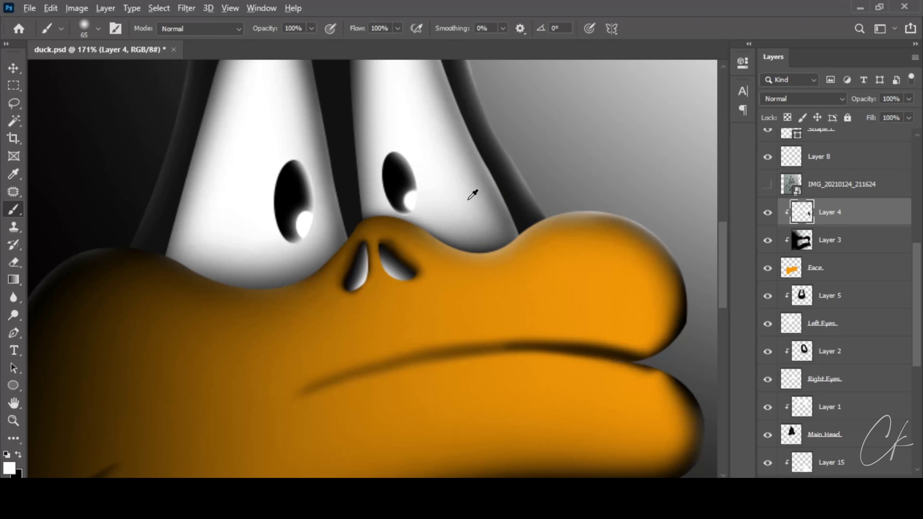
pyautogui.scroll(-3, 543, 197)
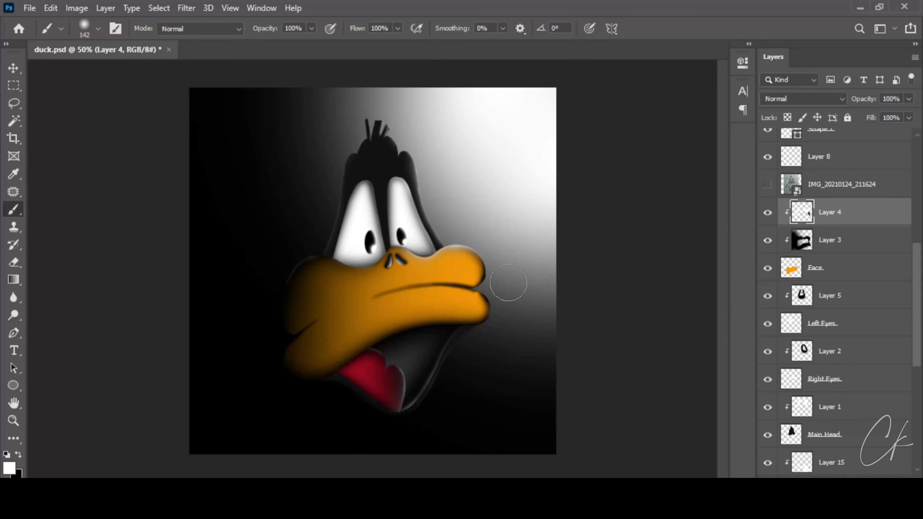
pyautogui.scroll(5, 414, 316)
pyautogui.scroll(-1, 473, 231)
pyautogui.scroll(2, 474, 231)
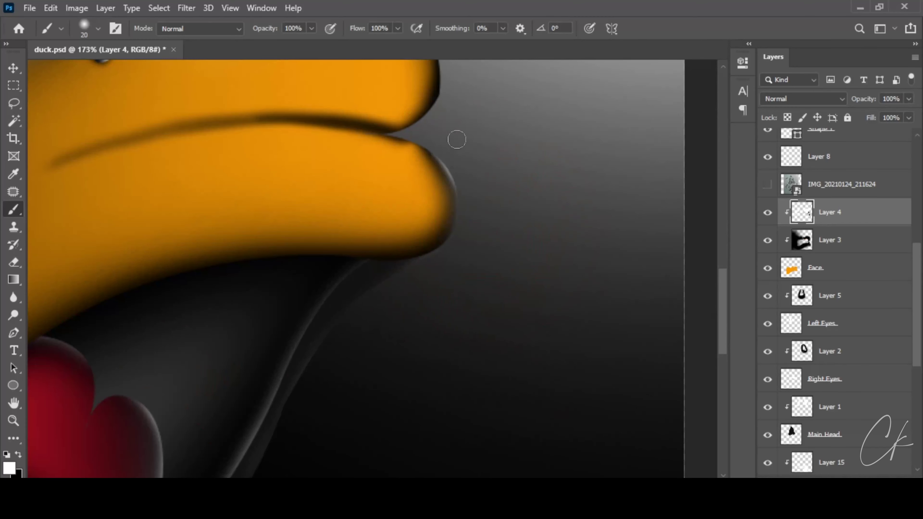
pyautogui.moveTo(447, 156); pyautogui.dragTo(455, 233)
pyautogui.scroll(-3, 490, 186)
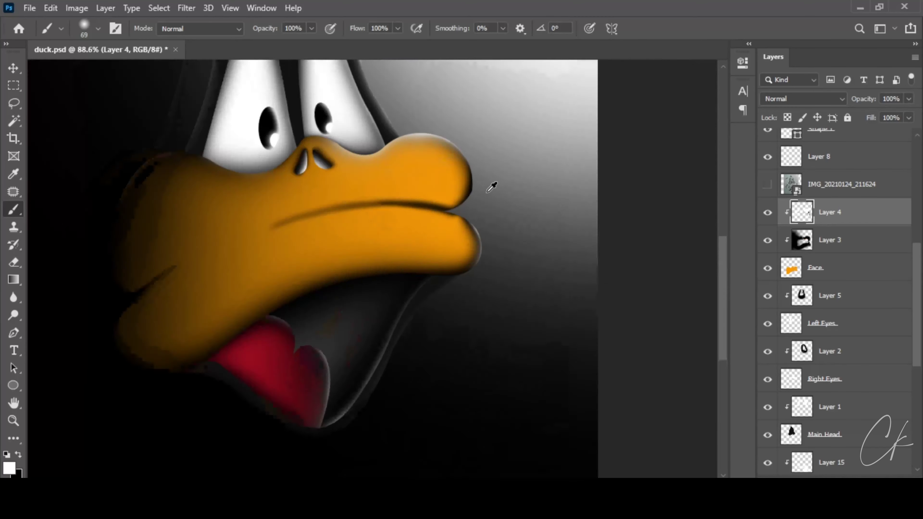
pyautogui.scroll(3, 480, 181)
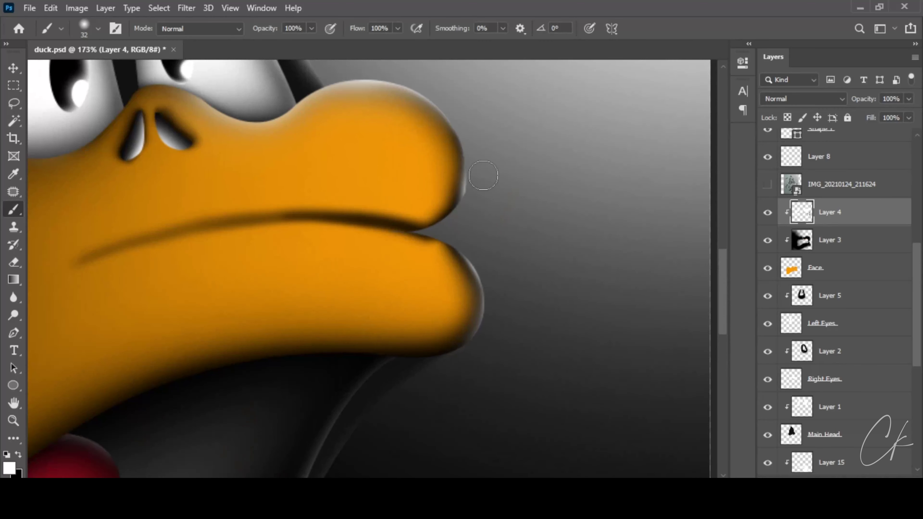
pyautogui.scroll(-2, 495, 186)
pyautogui.scroll(5, 495, 186)
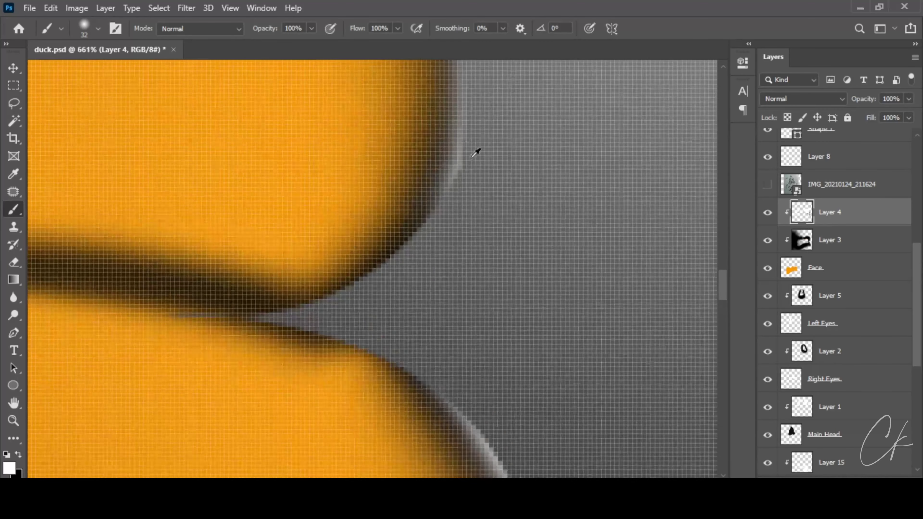
pyautogui.hotkey('alt', '[')
pyautogui.hotkey('alt', '[')
pyautogui.press('e')
pyautogui.moveTo(495, 201); pyautogui.dragTo(475, 189)
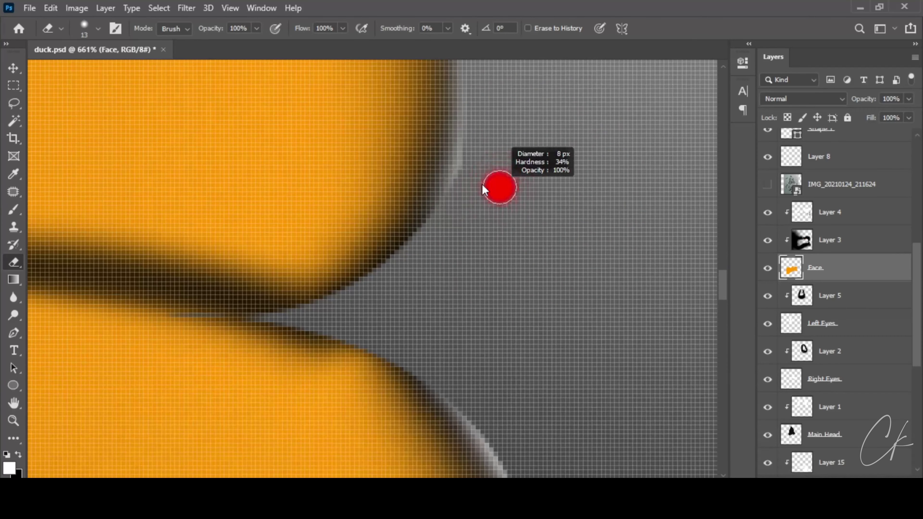
pyautogui.scroll(-2, 469, 196)
pyautogui.scroll(-2, 472, 195)
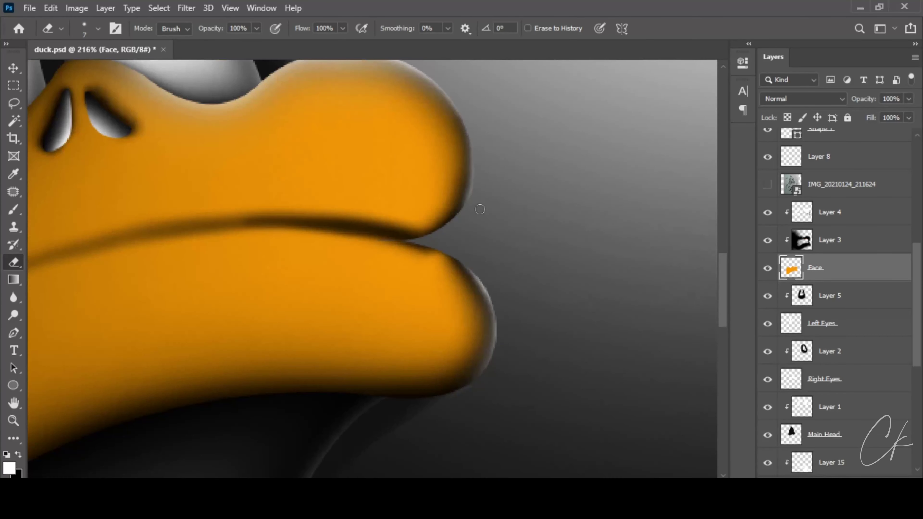
pyautogui.scroll(2, 475, 194)
pyautogui.hotkey('ctrl', '0')
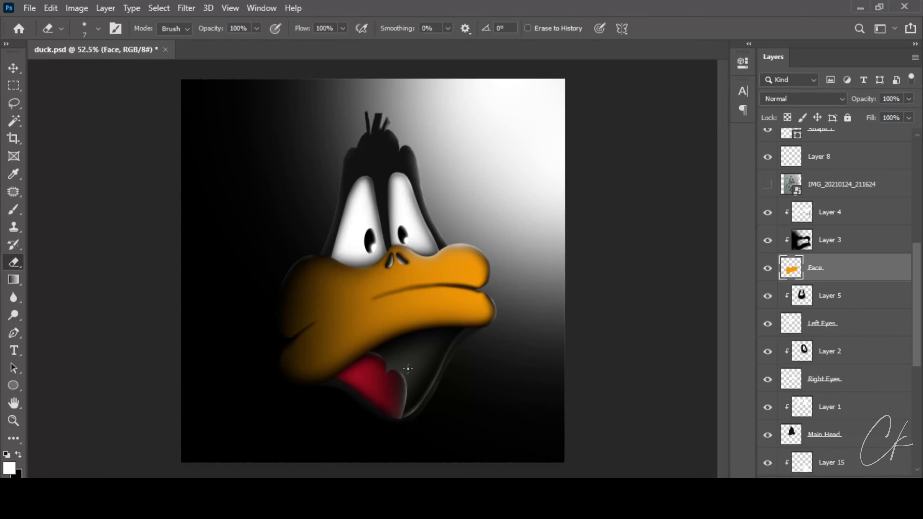
pyautogui.press('v')
pyautogui.scroll(1, 388, 357)
pyautogui.scroll(-1, 537, 305)
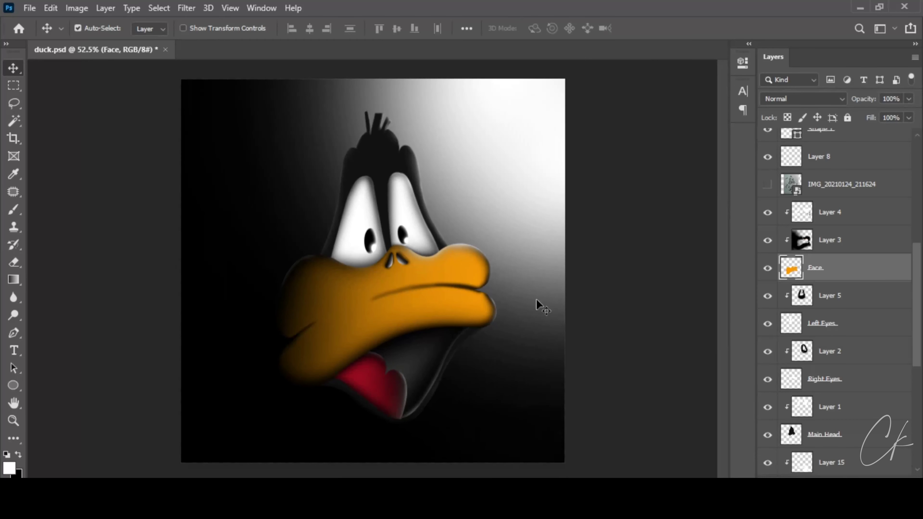
pyautogui.scroll(-5, 813, 358)
pyautogui.click(768, 436)
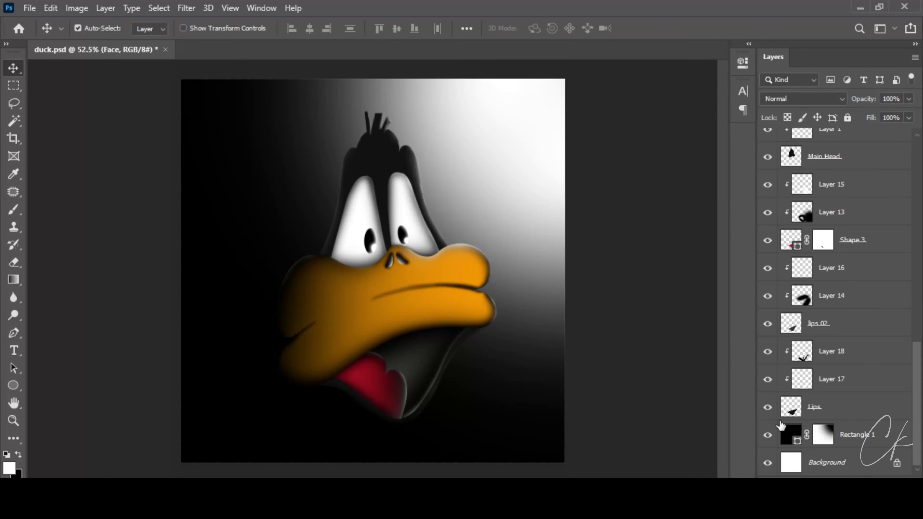
pyautogui.scroll(5, 871, 473)
pyautogui.scroll(-5, 861, 183)
pyautogui.click(871, 436)
pyautogui.hotkey('ctrl', 'shift', 'alt', 'n')
pyautogui.press('b')
pyautogui.click(381, 196)
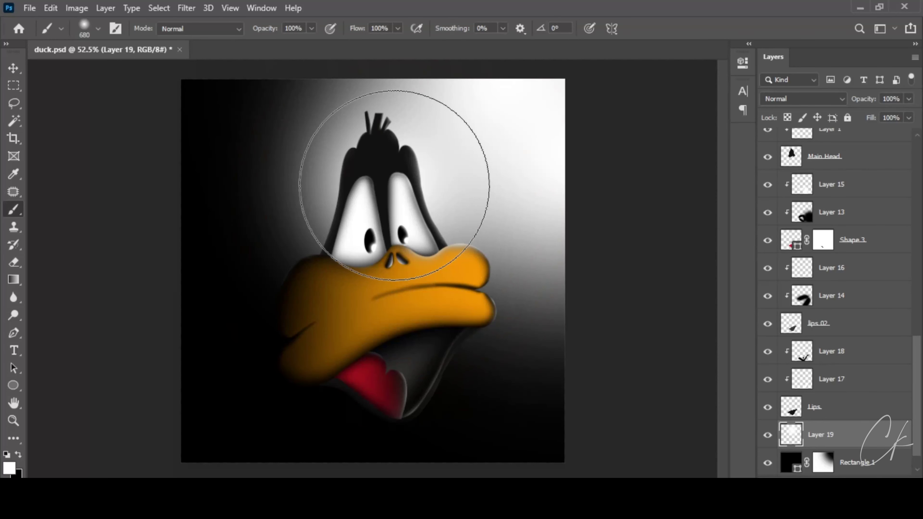
pyautogui.click(844, 476)
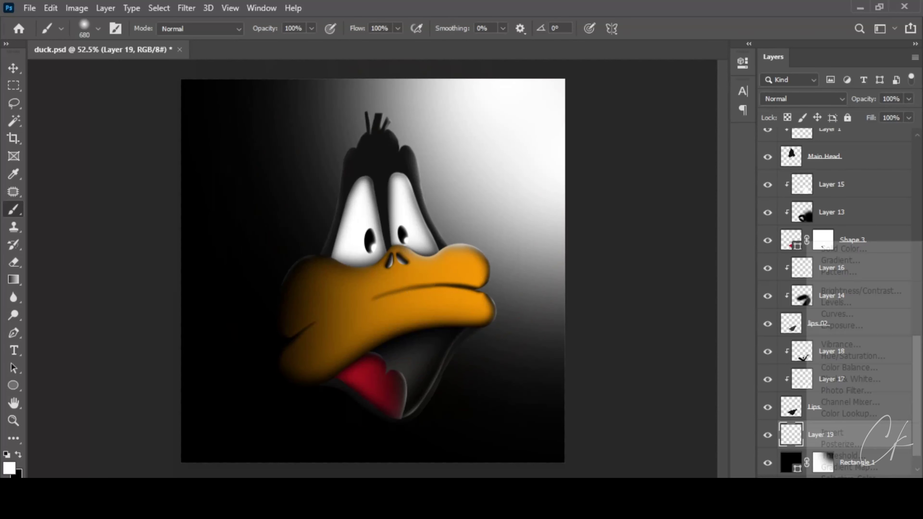
pyautogui.click(839, 249)
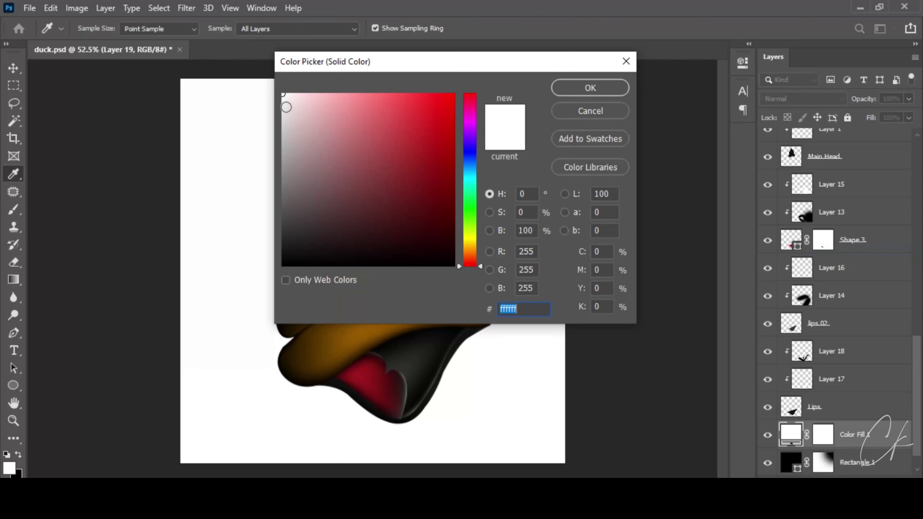
pyautogui.click(585, 88)
pyautogui.click(802, 99)
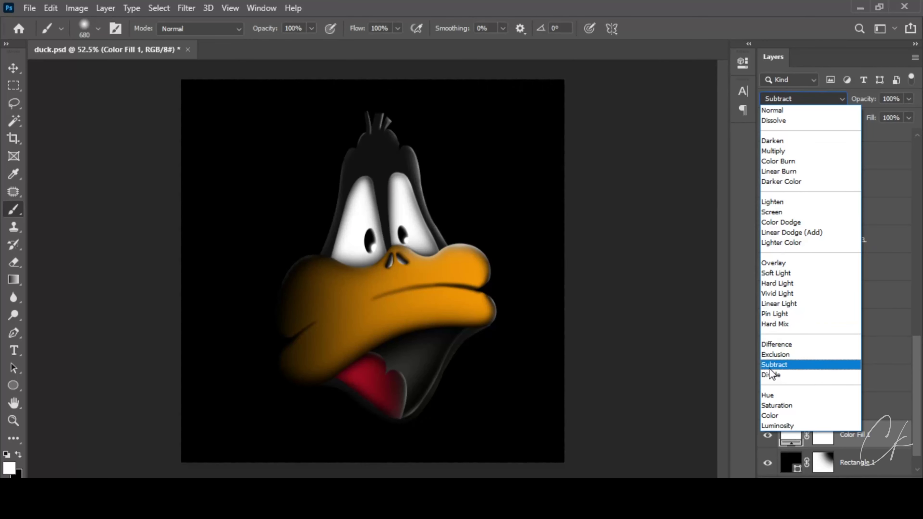
pyautogui.press('Escape')
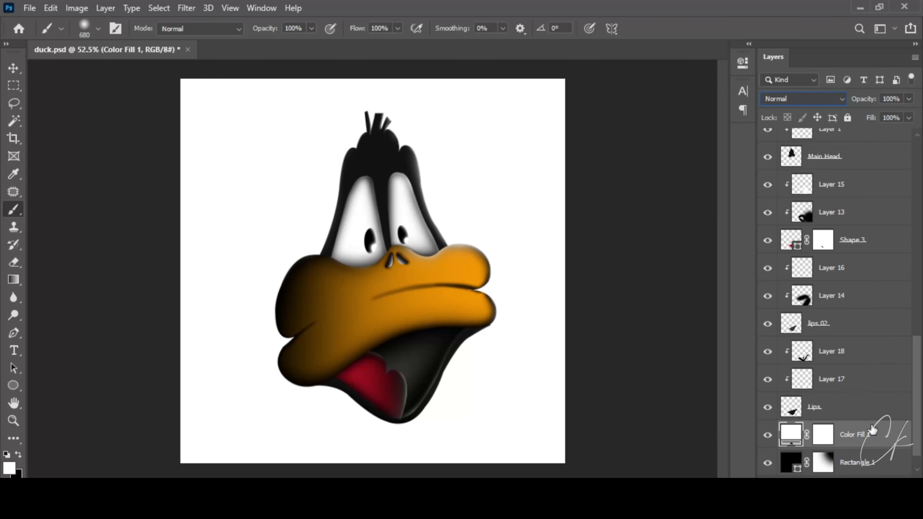
pyautogui.scroll(-1, 876, 433)
pyautogui.click(884, 412)
pyautogui.press('Delete')
pyautogui.press('Return')
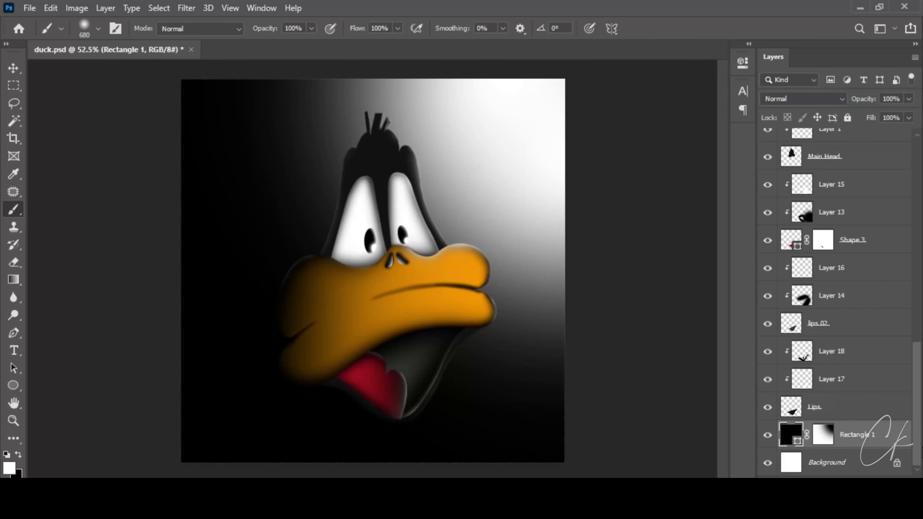
pyautogui.hotkey('ctrl', 'shift', 'alt', 'n')
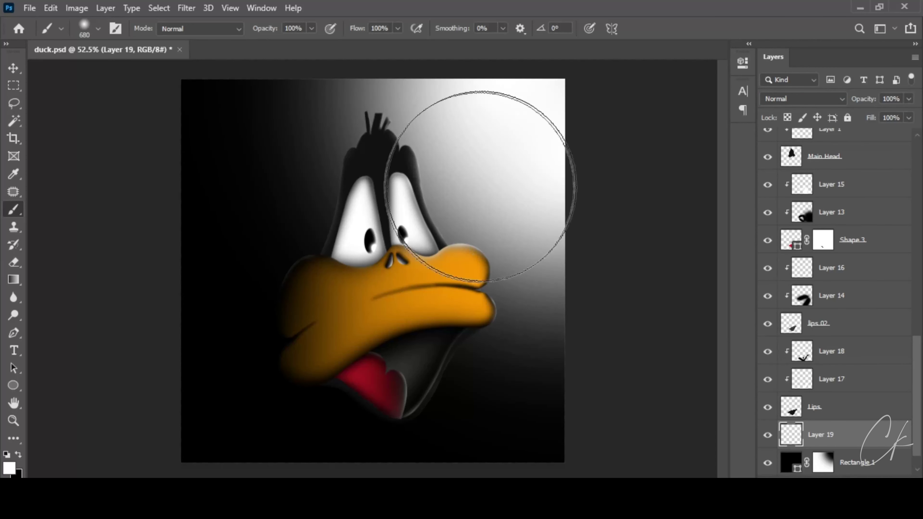
pyautogui.click(54, 29)
pyautogui.click(97, 28)
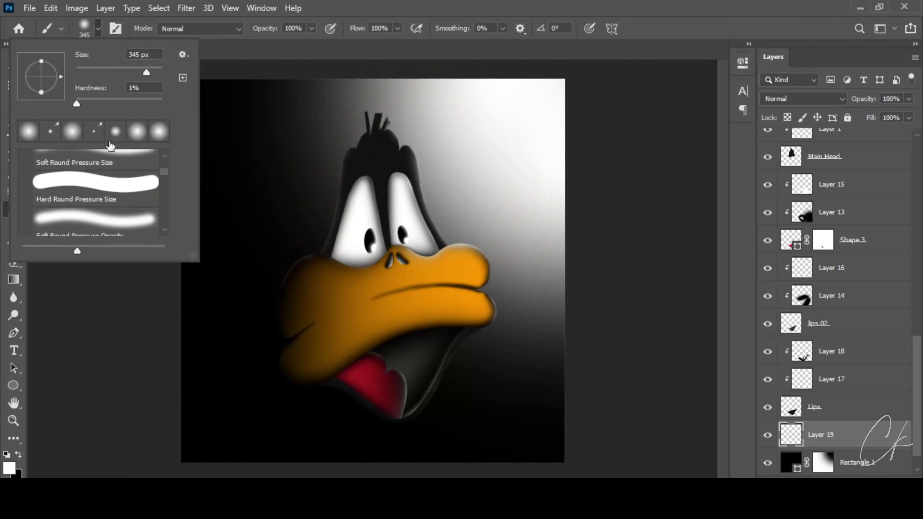
pyautogui.scroll(-5, 109, 193)
pyautogui.scroll(-3, 165, 213)
pyautogui.doubleClick(94, 171)
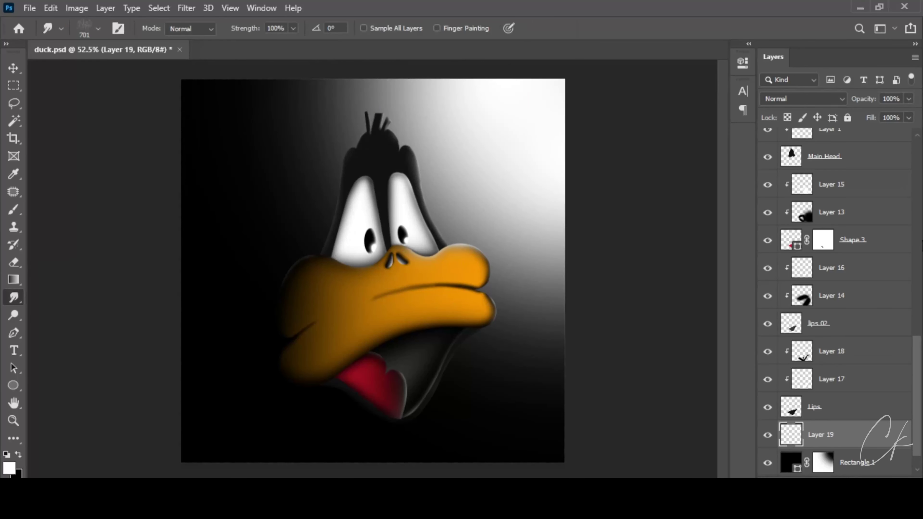
pyautogui.click(98, 29)
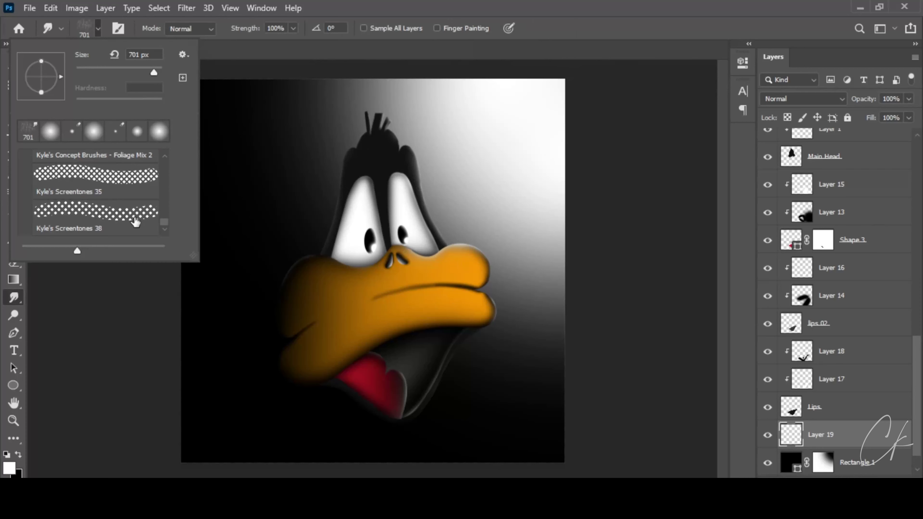
pyautogui.scroll(-2, 164, 216)
pyautogui.scroll(3, 165, 211)
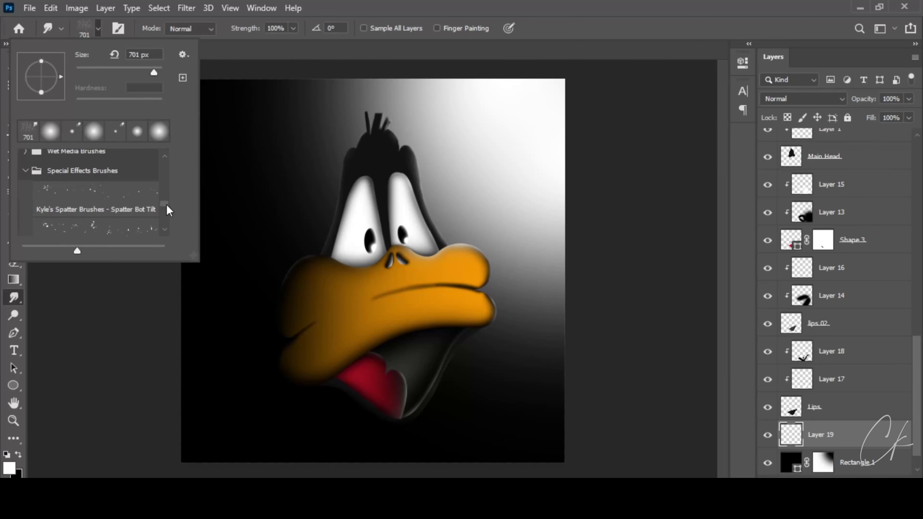
pyautogui.scroll(1, 28, 171)
pyautogui.click(25, 168)
pyautogui.doubleClick(79, 206)
pyautogui.click(464, 184)
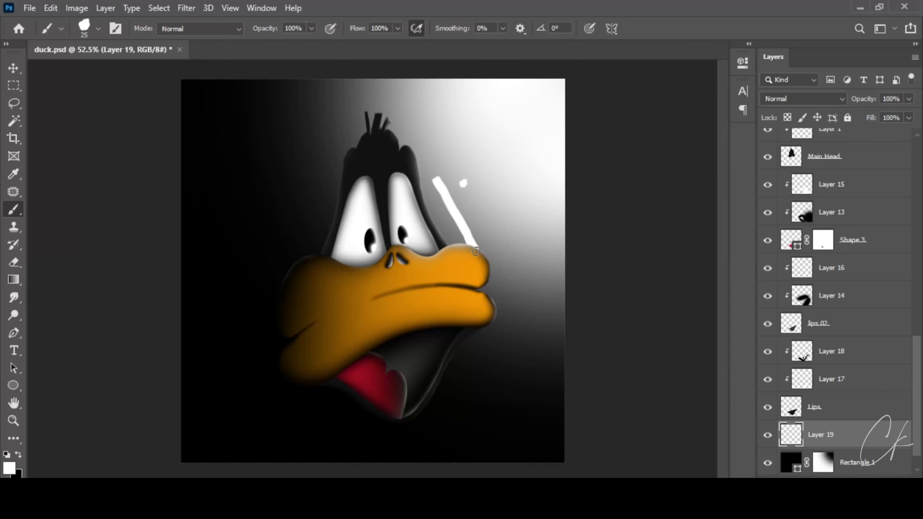
pyautogui.click(345, 190)
pyautogui.hotkey('ctrl', 'z')
pyautogui.click(98, 29)
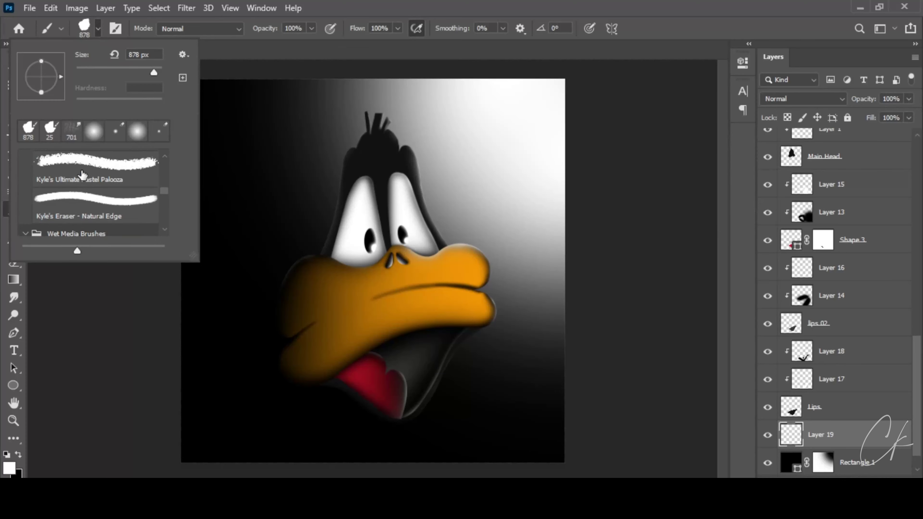
pyautogui.click(95, 200)
pyautogui.press('Return')
pyautogui.moveTo(312, 193); pyautogui.dragTo(483, 218)
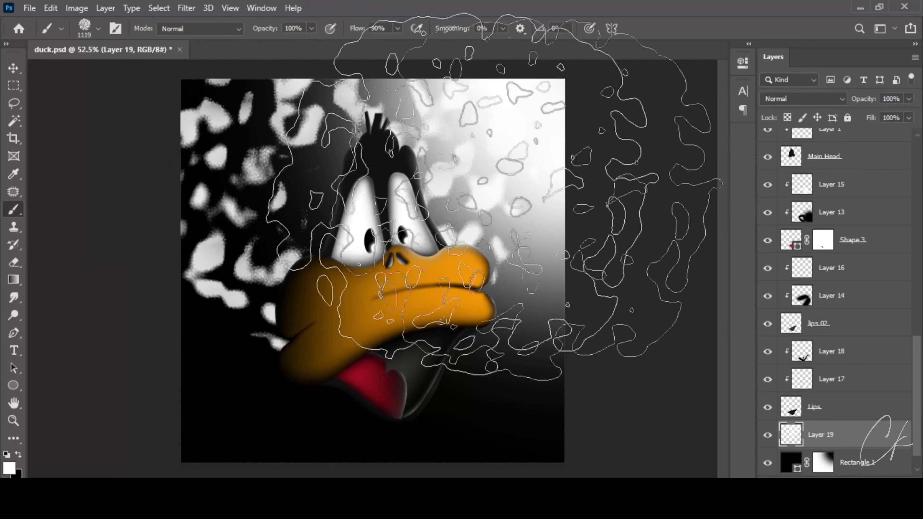
pyautogui.click(97, 28)
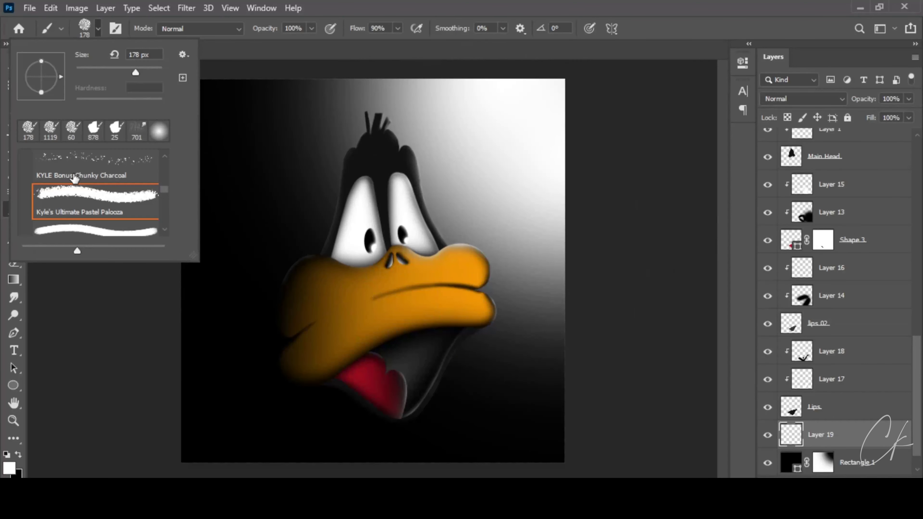
pyautogui.doubleClick(94, 156)
pyautogui.moveTo(390, 167); pyautogui.dragTo(546, 168)
pyautogui.click(228, 207)
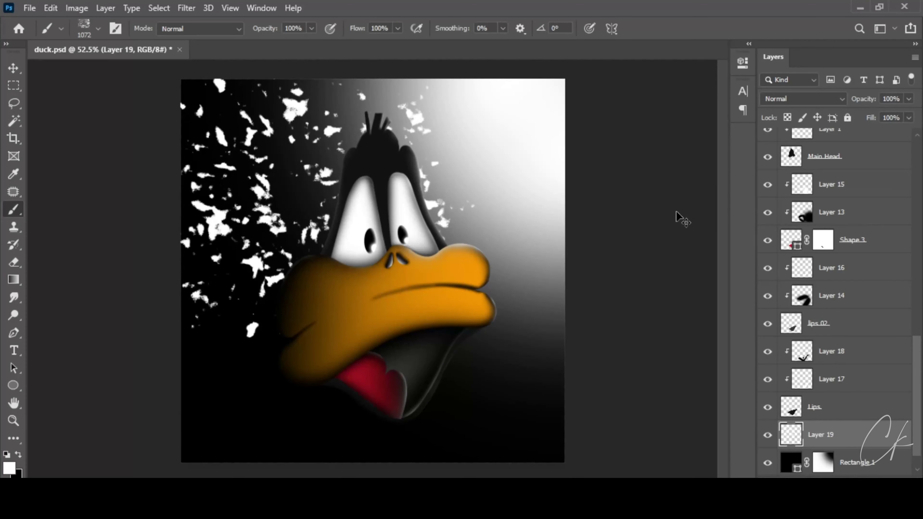
pyautogui.hotkey('ctrl', 'z')
pyautogui.click(98, 29)
pyautogui.scroll(3, 76, 182)
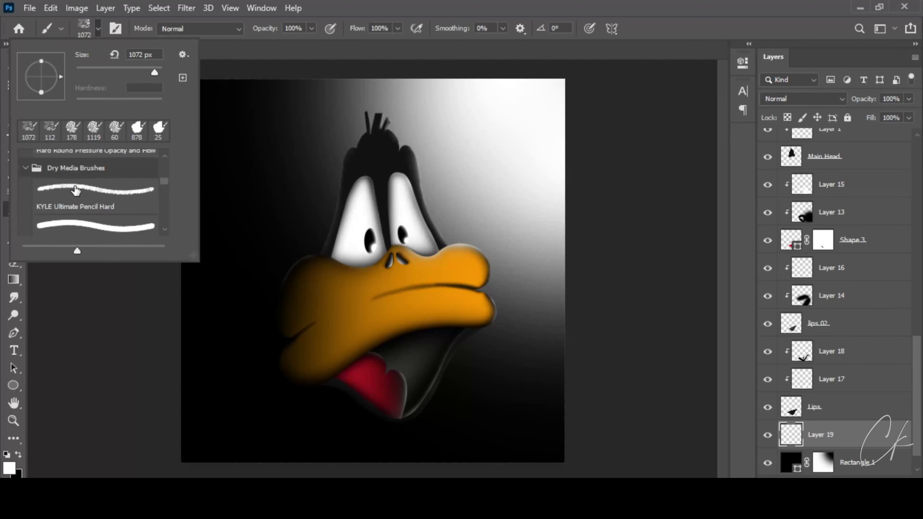
pyautogui.scroll(3, 77, 191)
pyautogui.scroll(-5, 78, 192)
pyautogui.scroll(-5, 72, 196)
pyautogui.scroll(-5, 69, 200)
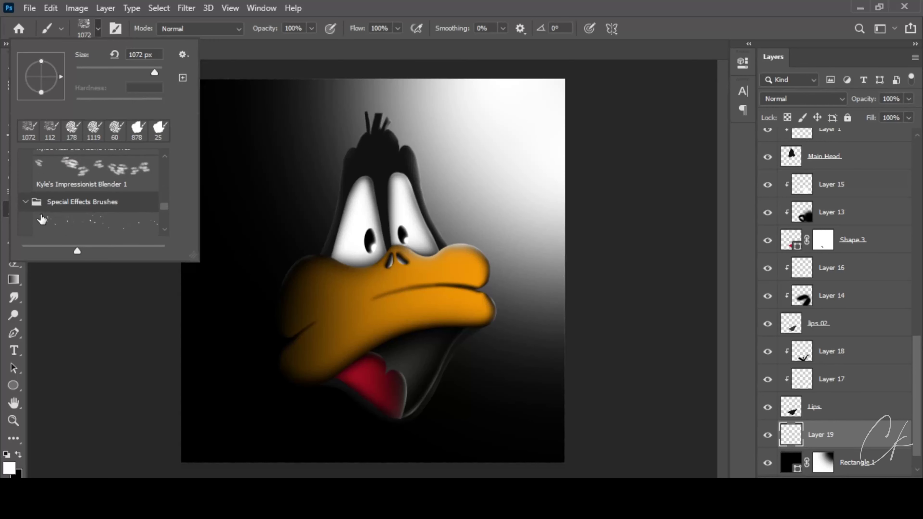
pyautogui.click(66, 203)
pyautogui.click(171, 305)
pyautogui.moveTo(226, 146); pyautogui.dragTo(320, 117)
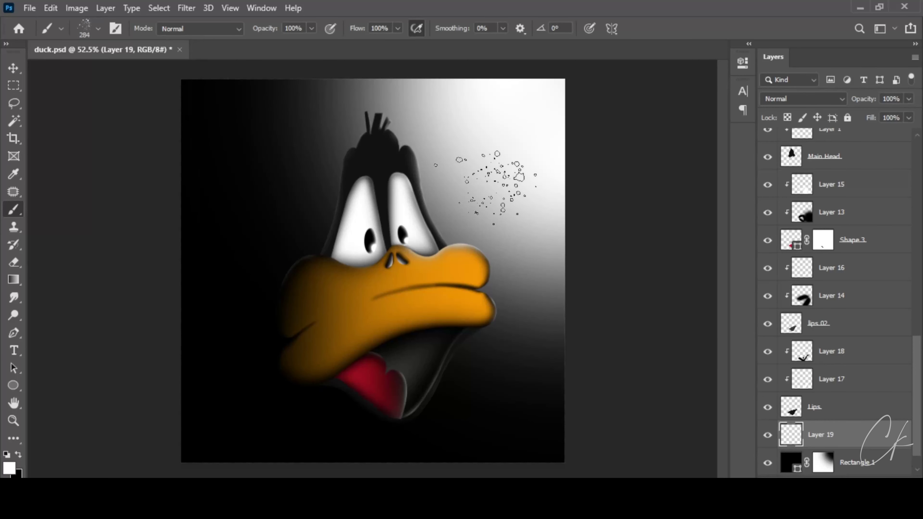
pyautogui.moveTo(429, 167); pyautogui.dragTo(469, 182)
pyautogui.hotkey('ctrl', 'z')
pyautogui.hotkey('ctrl', 'z')
pyautogui.hotkey('ctrl', 'z')
pyautogui.click(97, 28)
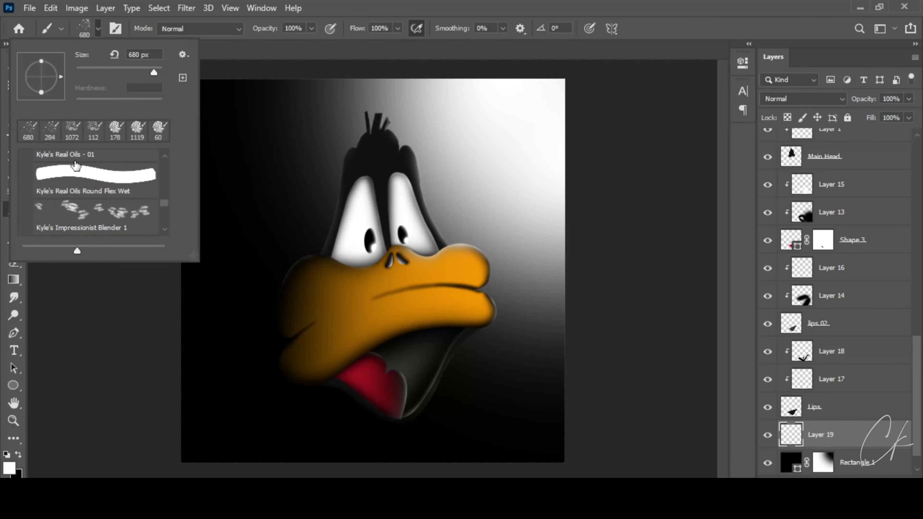
pyautogui.scroll(3, 141, 196)
pyautogui.scroll(5, 140, 196)
pyautogui.doubleClick(95, 194)
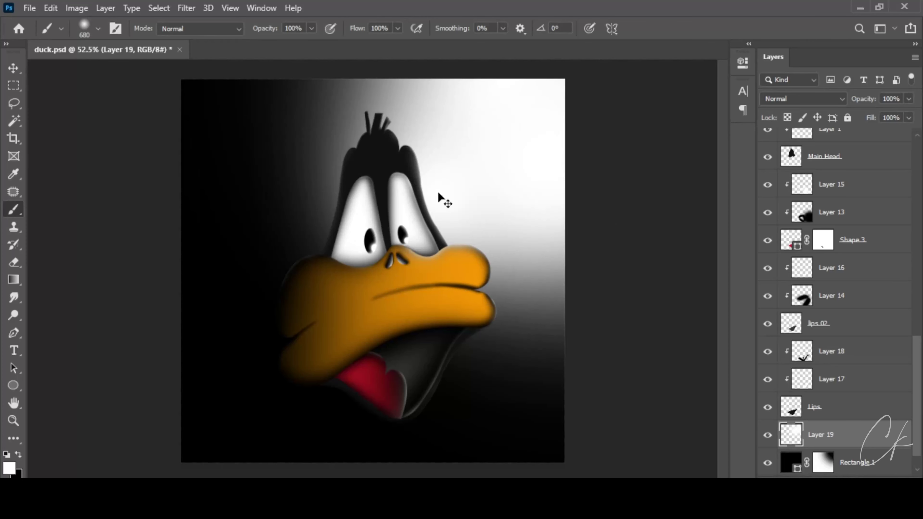
pyautogui.moveTo(340, 206); pyautogui.dragTo(233, 237)
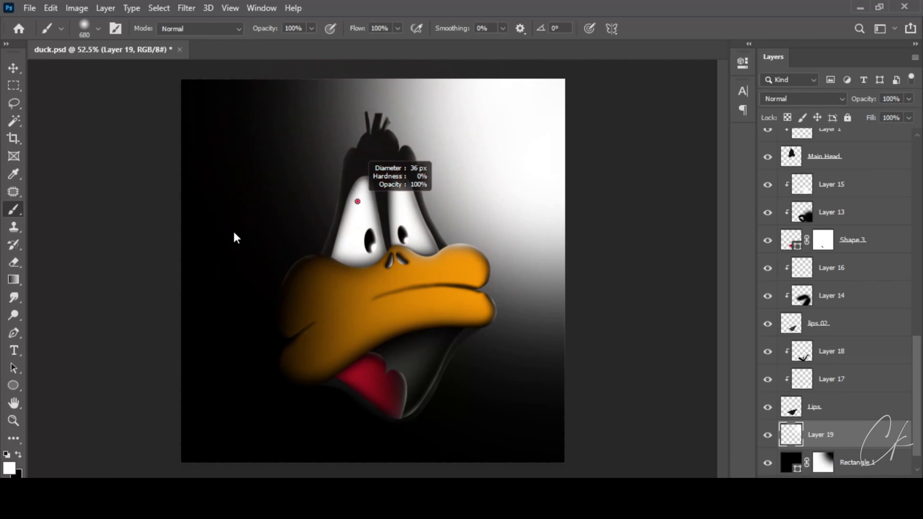
# - Select every layer in the stack, group them, and clear the canvas selection
pyautogui.scroll(10, 793, 344)
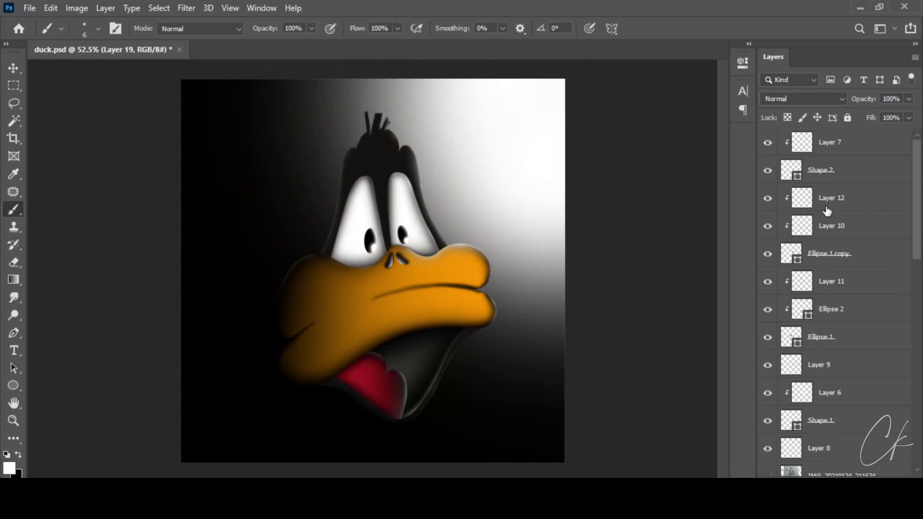
pyautogui.click(838, 145)
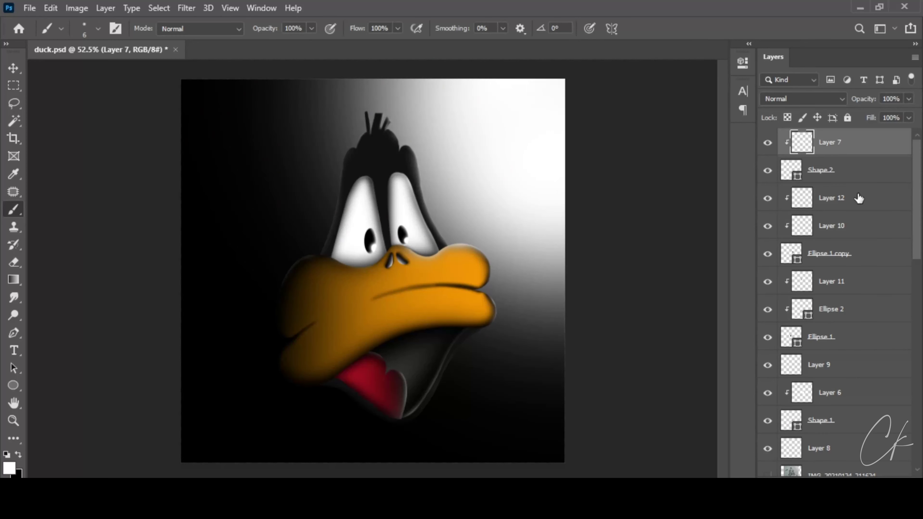
pyautogui.hotkey('ctrl', 'a')
pyautogui.scroll(-5, 856, 211)
pyautogui.scroll(-5, 857, 211)
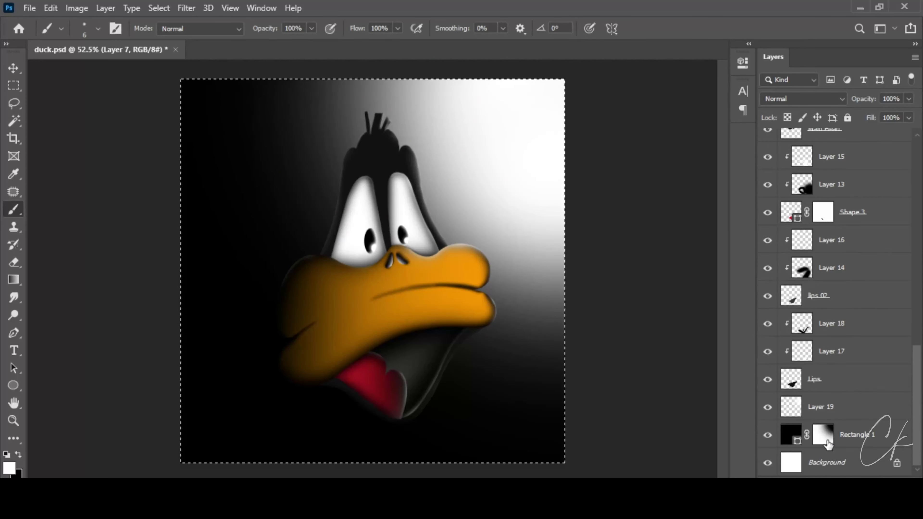
pyautogui.hotkey('ctrl', 'alt', 'a')
pyautogui.hotkey('ctrl', 'g')
pyautogui.click(532, 221)
pyautogui.press('Return')
pyautogui.hotkey('ctrl', 'd')
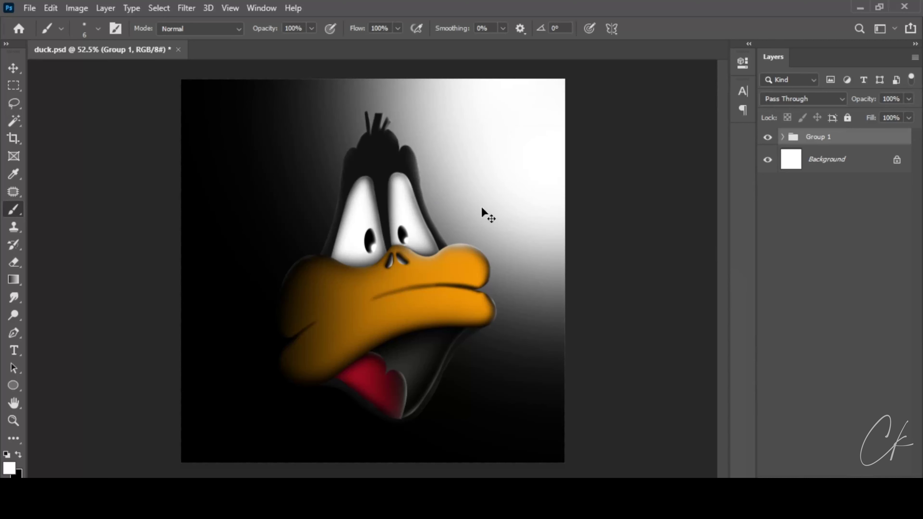
pyautogui.press('v')
# - Rename the group to 'Duck' and stamp a merged visible copy on top as Layer 20
pyautogui.doubleClick(818, 137)
pyautogui.write('main faile')
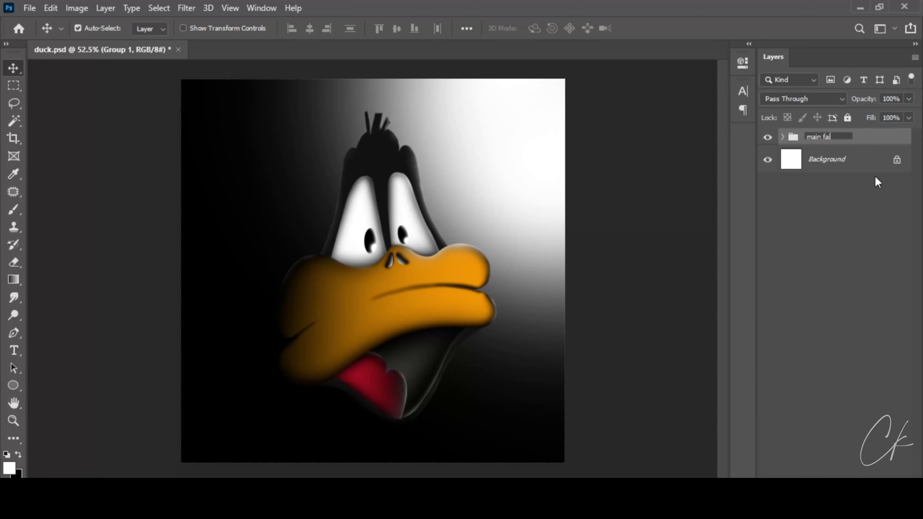
pyautogui.press('Return')
pyautogui.doubleClick(831, 138)
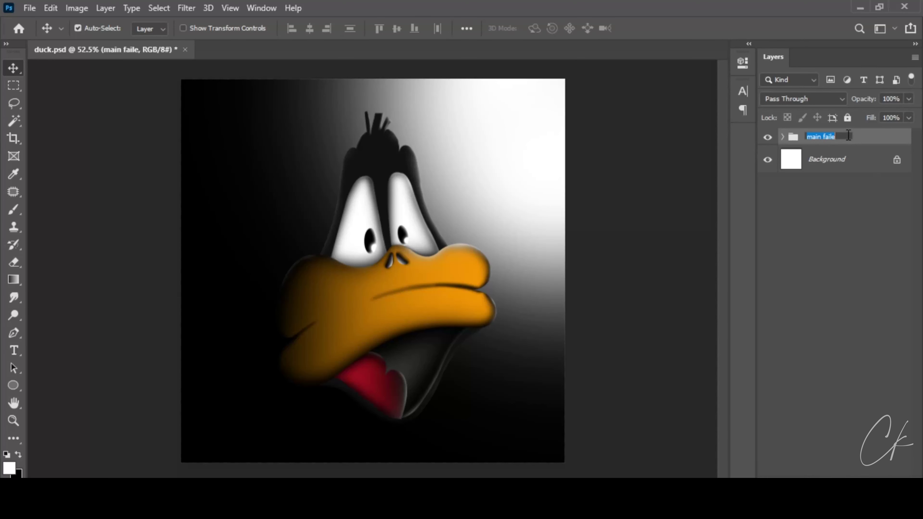
pyautogui.write('Duck')
pyautogui.click(847, 148)
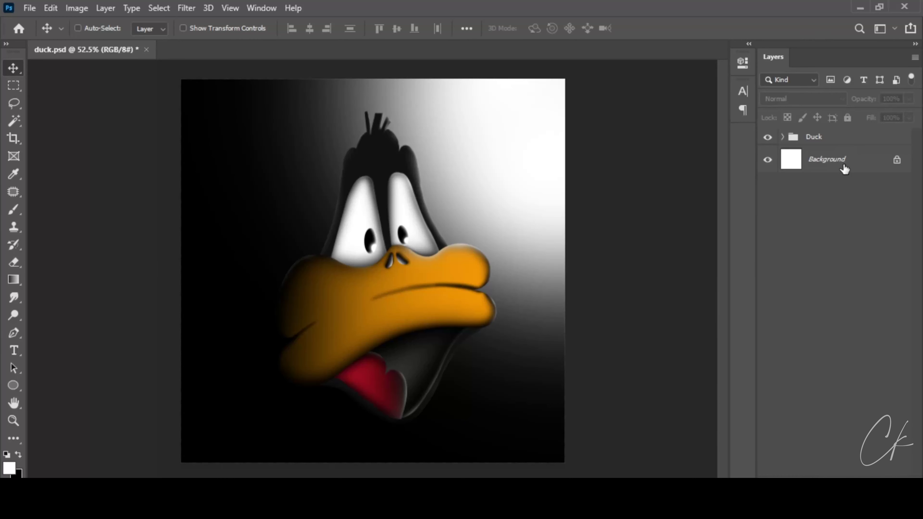
pyautogui.hotkey('ctrl', 'shift', 'alt', 'e')
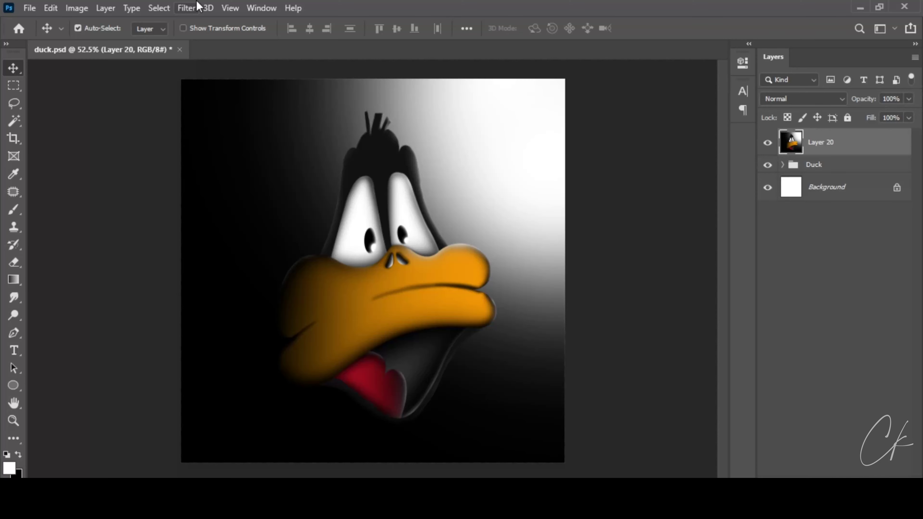
# - In Camera Raw, set Temperature -20, Tint -1, Exposure -0.45, Contrast -9 and Highlights -28
pyautogui.click(230, 8)
pyautogui.moveTo(261, 8)
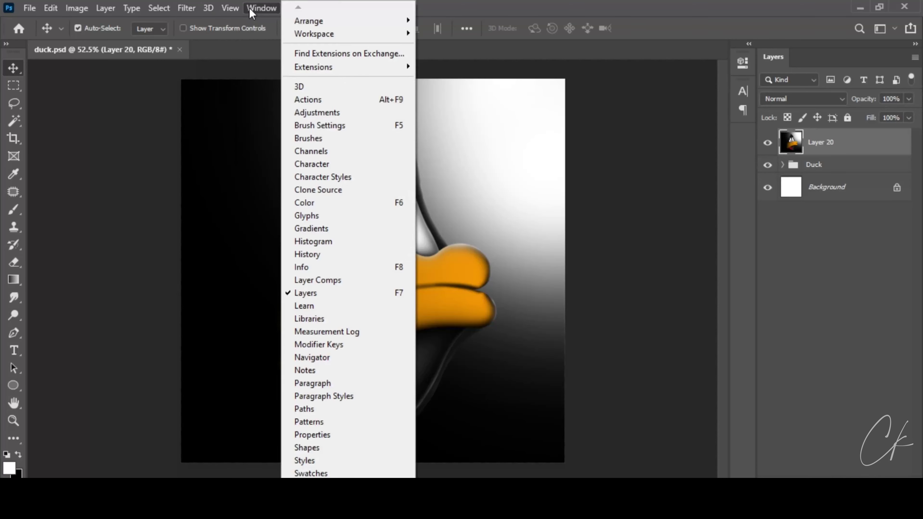
pyautogui.click(196, 102)
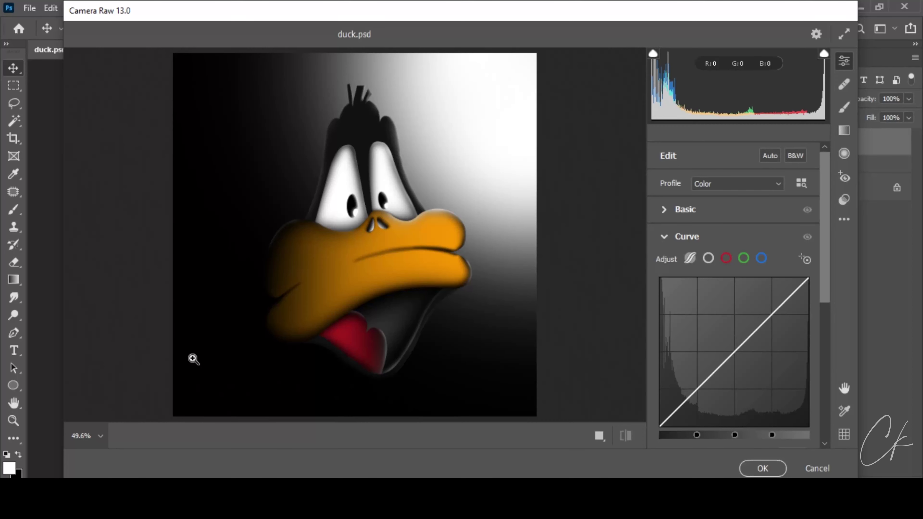
pyautogui.click(683, 210)
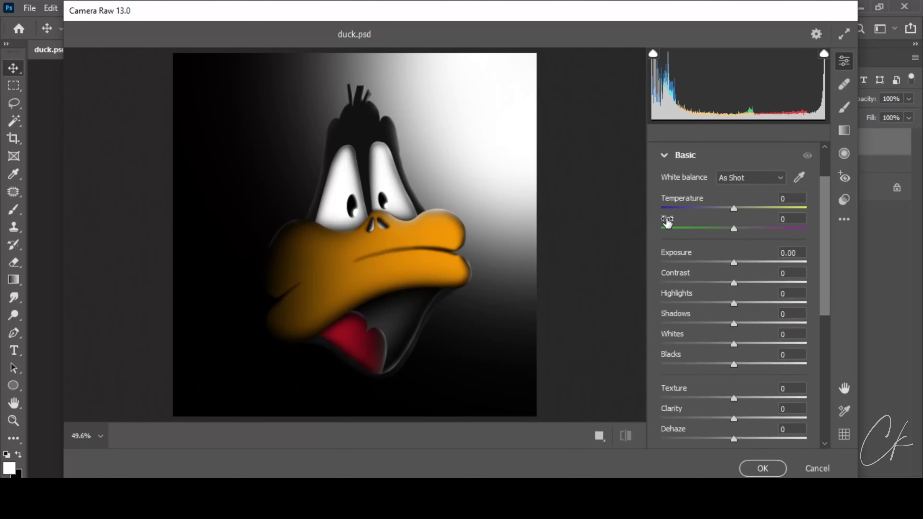
pyautogui.click(730, 208)
pyautogui.moveTo(730, 208)
pyautogui.mouseDown()
pyautogui.moveTo(719, 208)
pyautogui.moveTo(767, 229)
pyautogui.moveTo(733, 229)
pyautogui.mouseUp()
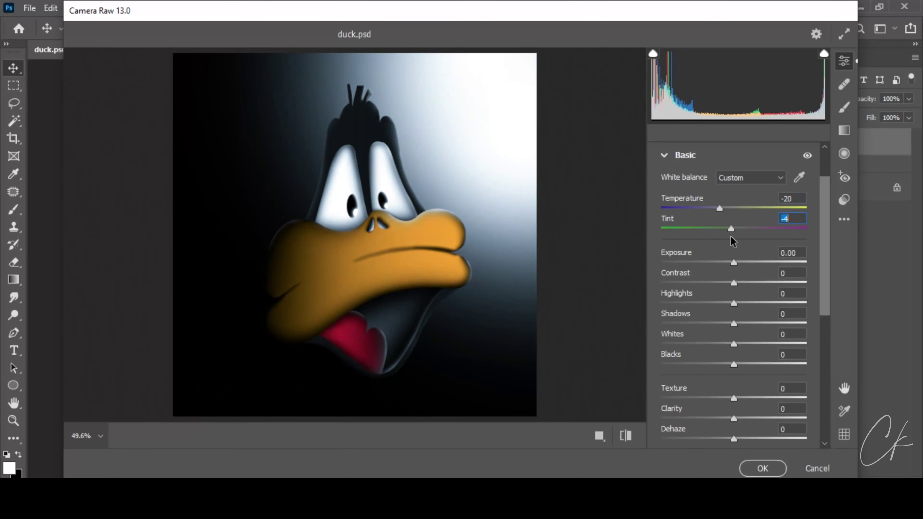
pyautogui.click(733, 262)
pyautogui.moveTo(733, 263); pyautogui.dragTo(714, 302)
pyautogui.click(735, 323)
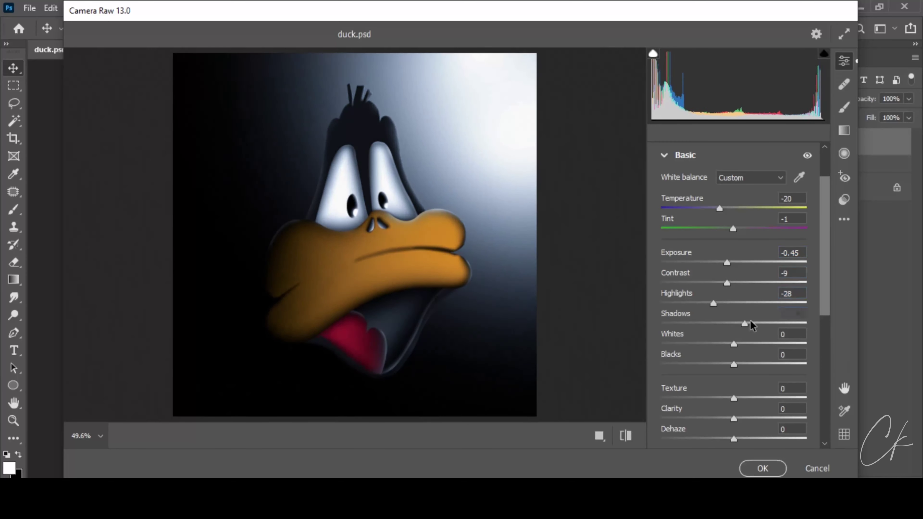
# - Raise Texture and Clarity (to +29) and set Dehaze to +12
pyautogui.scroll(-4, 738, 327)
pyautogui.moveTo(734, 268)
pyautogui.mouseDown()
pyautogui.moveTo(754, 267)
pyautogui.moveTo(751, 309)
pyautogui.mouseUp()
pyautogui.moveTo(734, 343)
pyautogui.mouseDown()
pyautogui.moveTo(782, 343)
pyautogui.moveTo(736, 344)
pyautogui.moveTo(747, 363)
pyautogui.mouseUp()
pyautogui.press('Return')
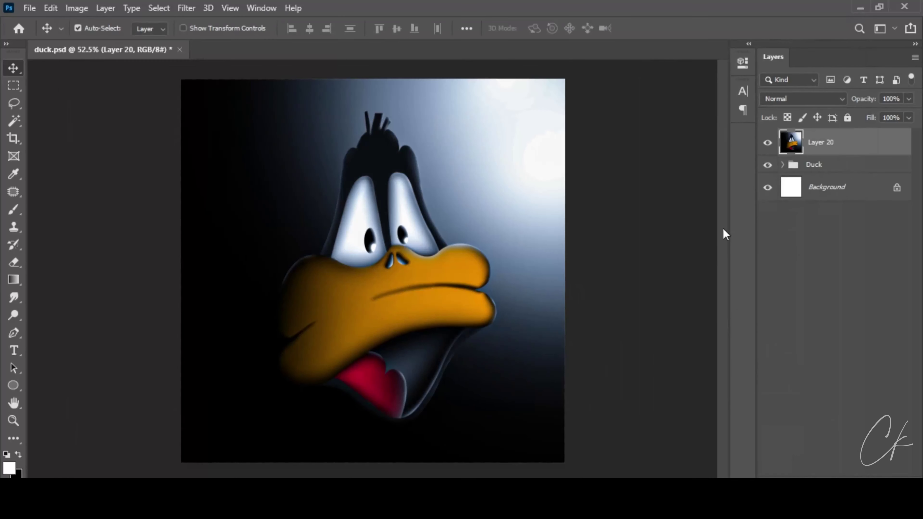
pyautogui.scroll(5, 429, 247)
pyautogui.scroll(-2, 426, 264)
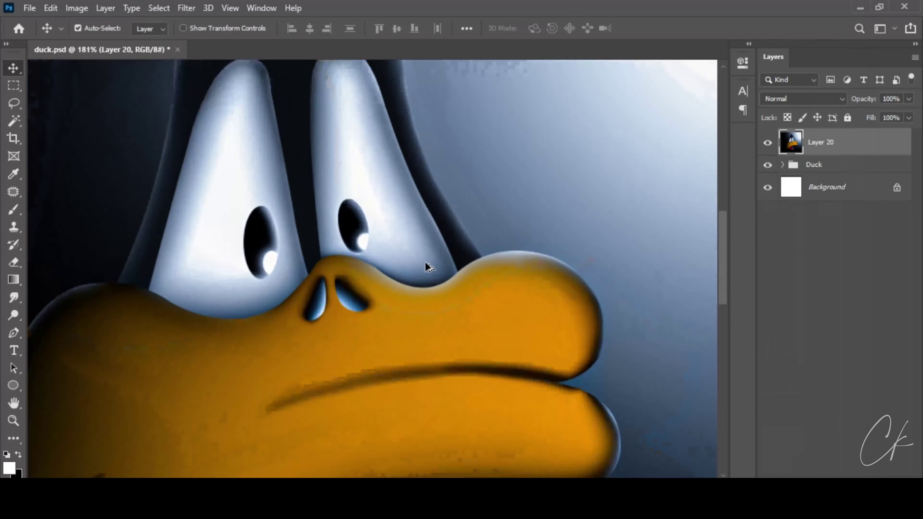
pyautogui.scroll(-4, 426, 272)
pyautogui.scroll(-2, 425, 273)
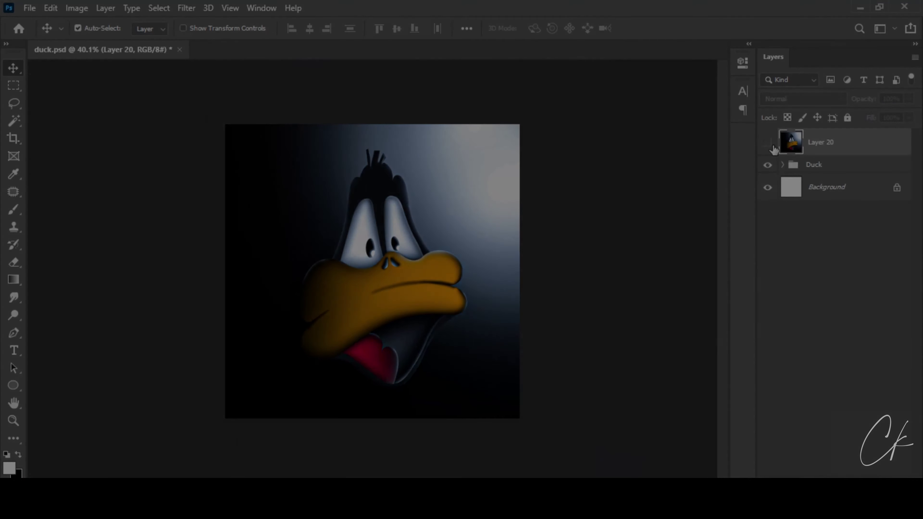